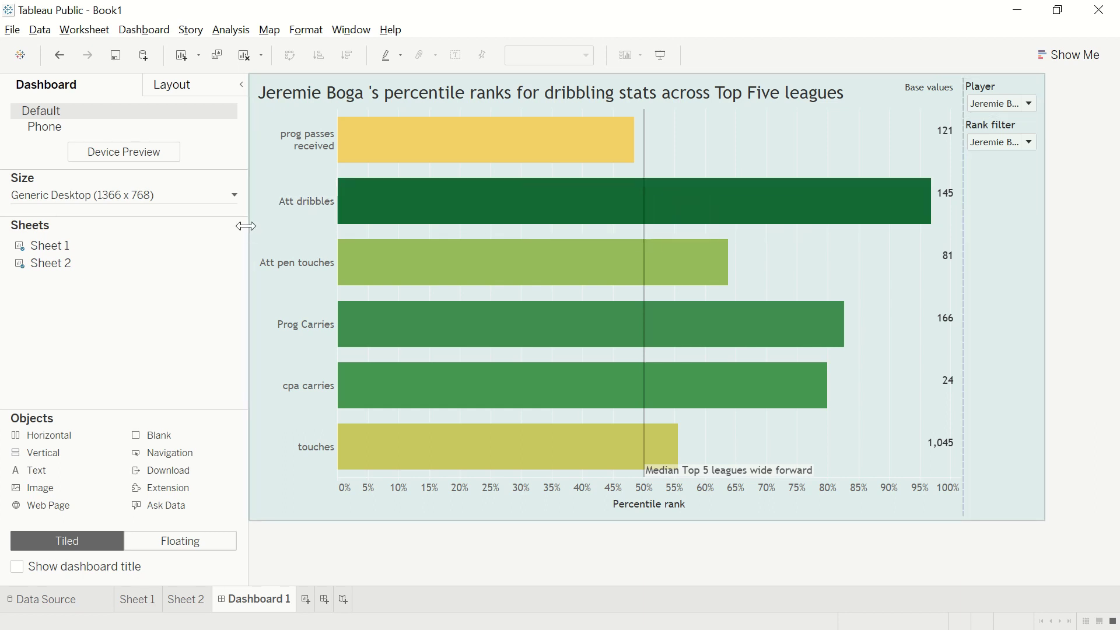
Examine the player's percentile rank bars and their tooltips on the dribbling stats dashboard.
{"action": "left_click_drag", "start_coordinate": [246, 226], "coordinate": [227, 226]}
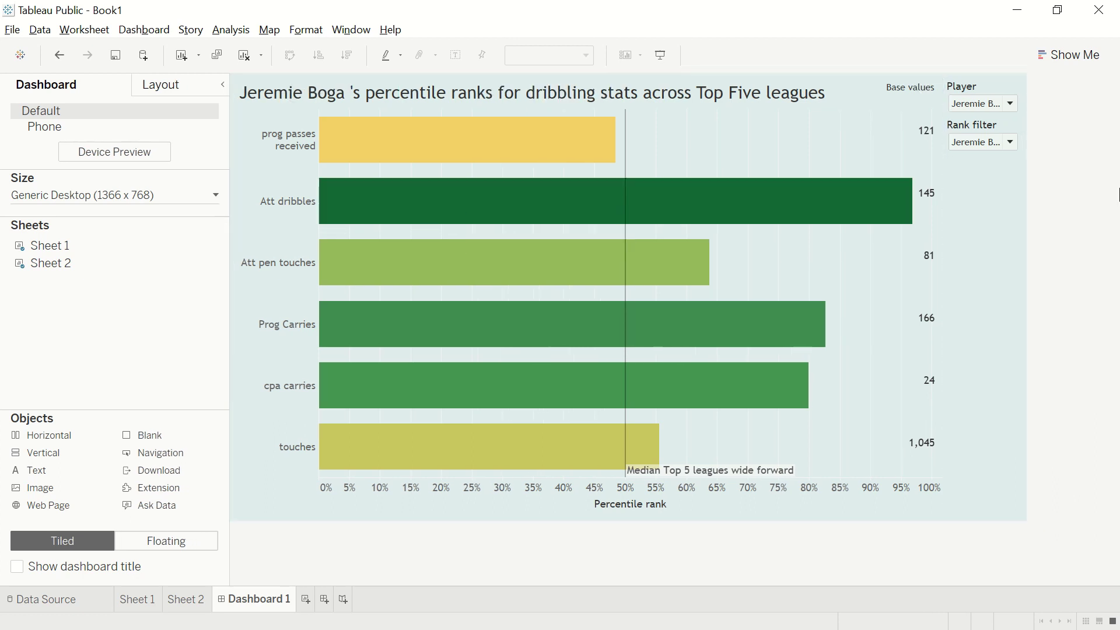
{"action": "mouse_move", "coordinate": [502, 223]}
{"action": "mouse_move", "coordinate": [675, 392]}
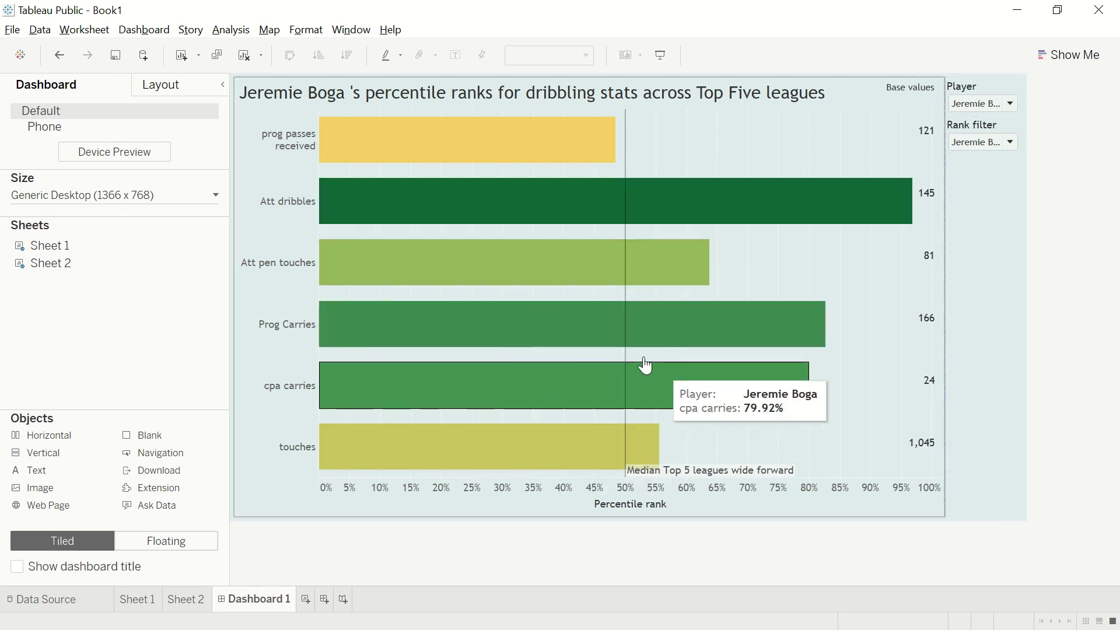
{"action": "mouse_move", "coordinate": [489, 150]}
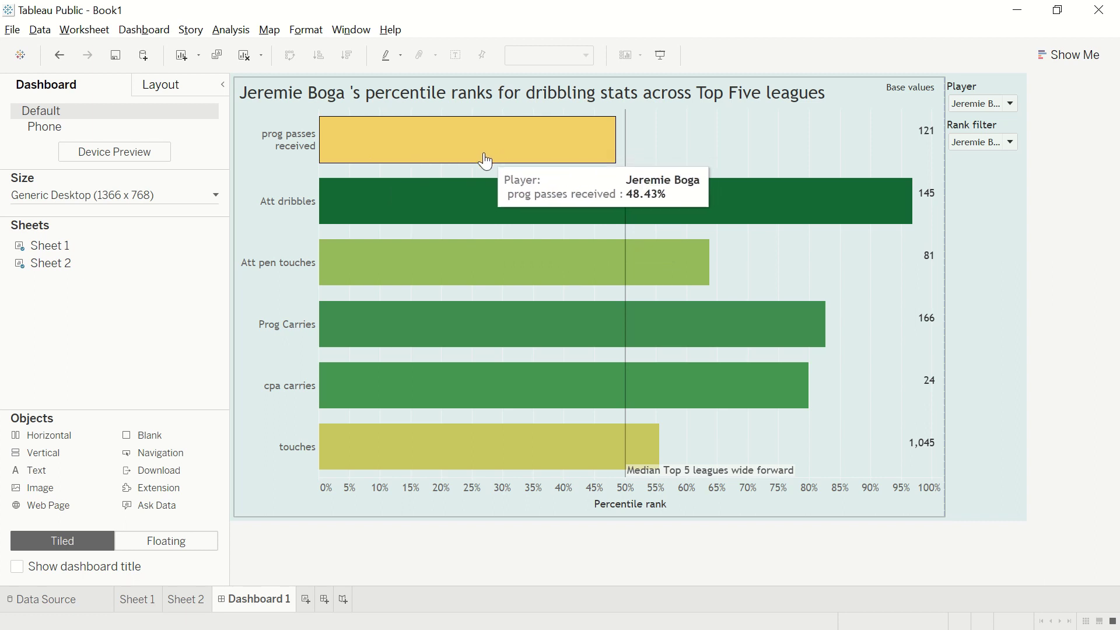
{"action": "mouse_move", "coordinate": [936, 301]}
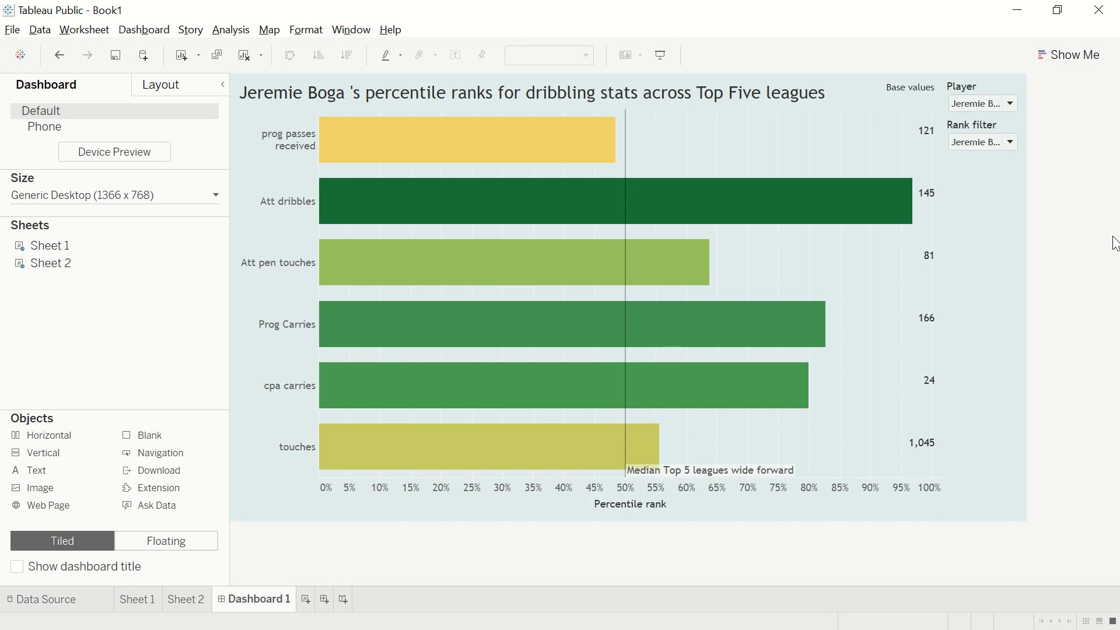
{"action": "key", "text": "alt+Tab"}
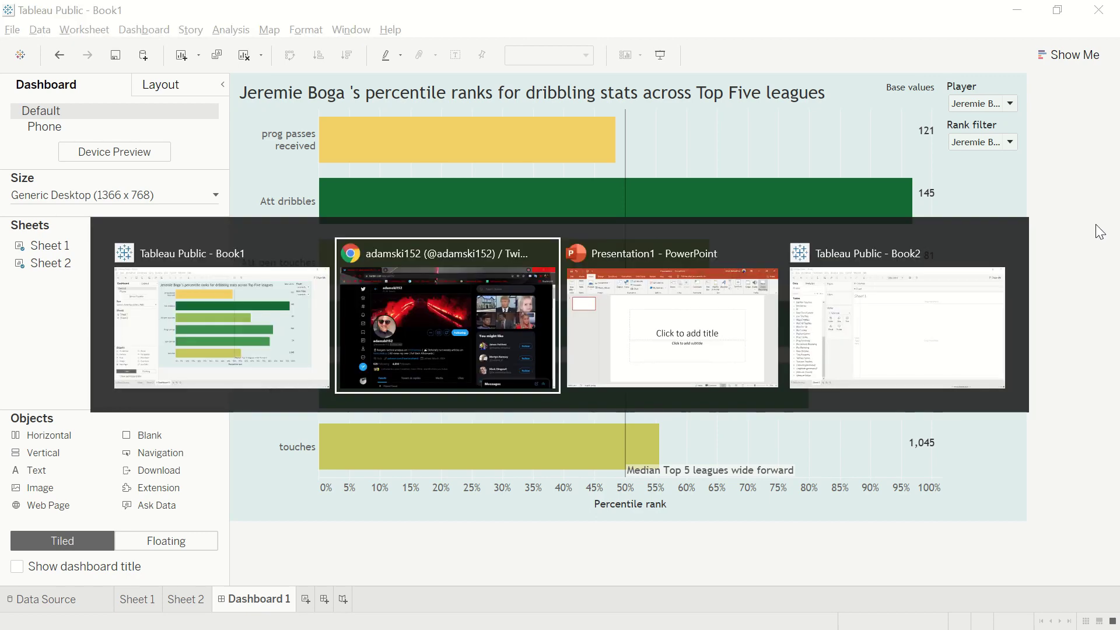
{"action": "key", "text": "alt+Tab"}
{"action": "key", "text": "alt+Tab"}
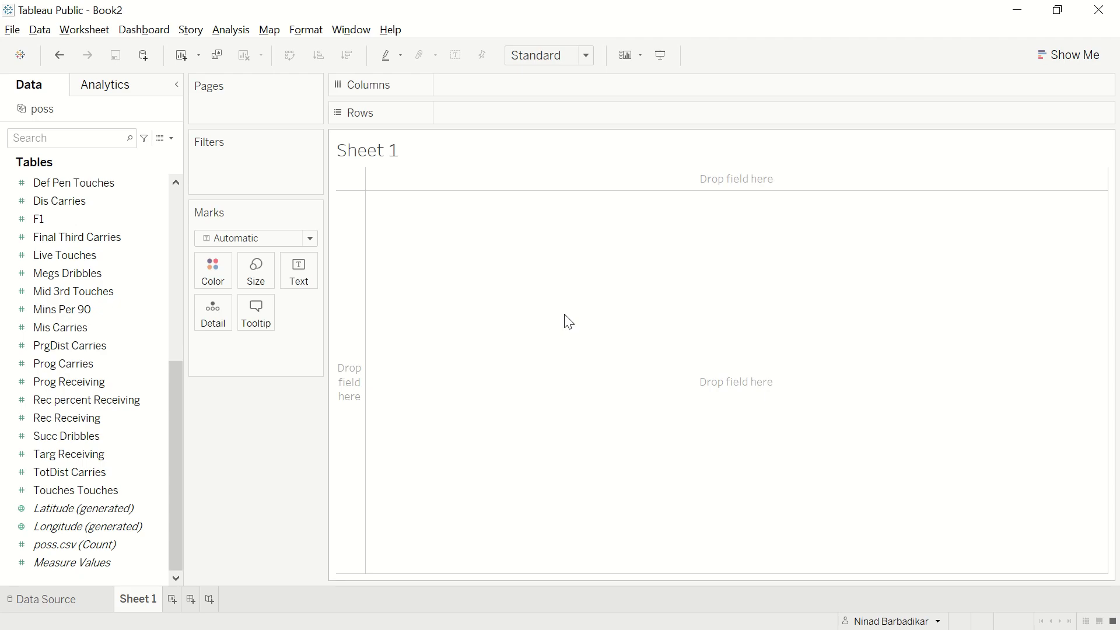
{"action": "key", "text": "alt+Tab"}
{"action": "key", "text": "alt+Tab"}
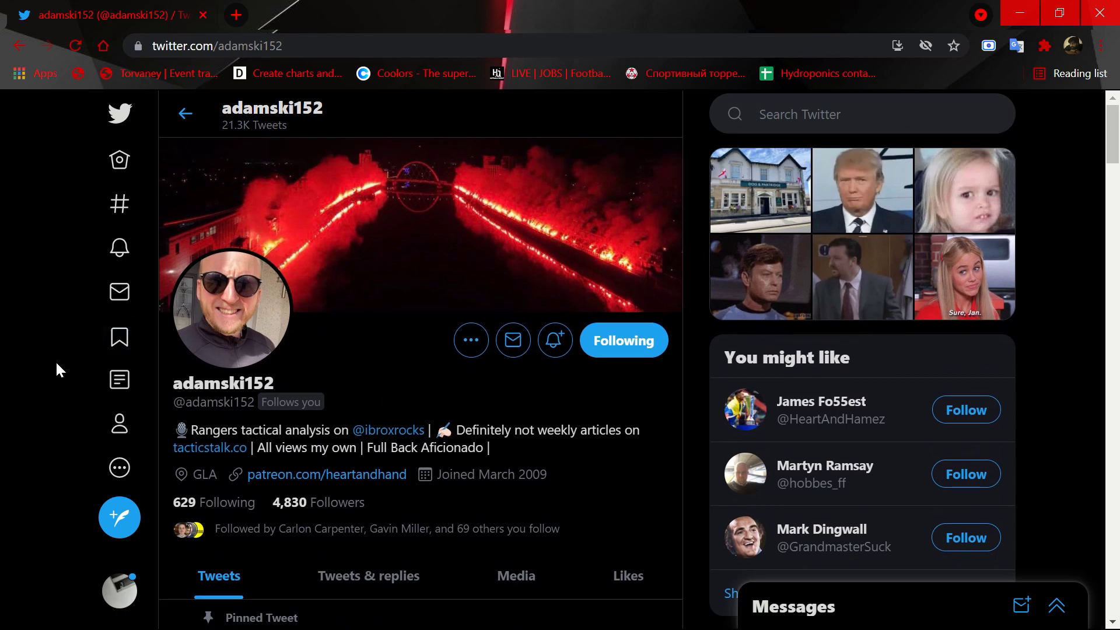
{"action": "key", "text": "alt+Tab"}
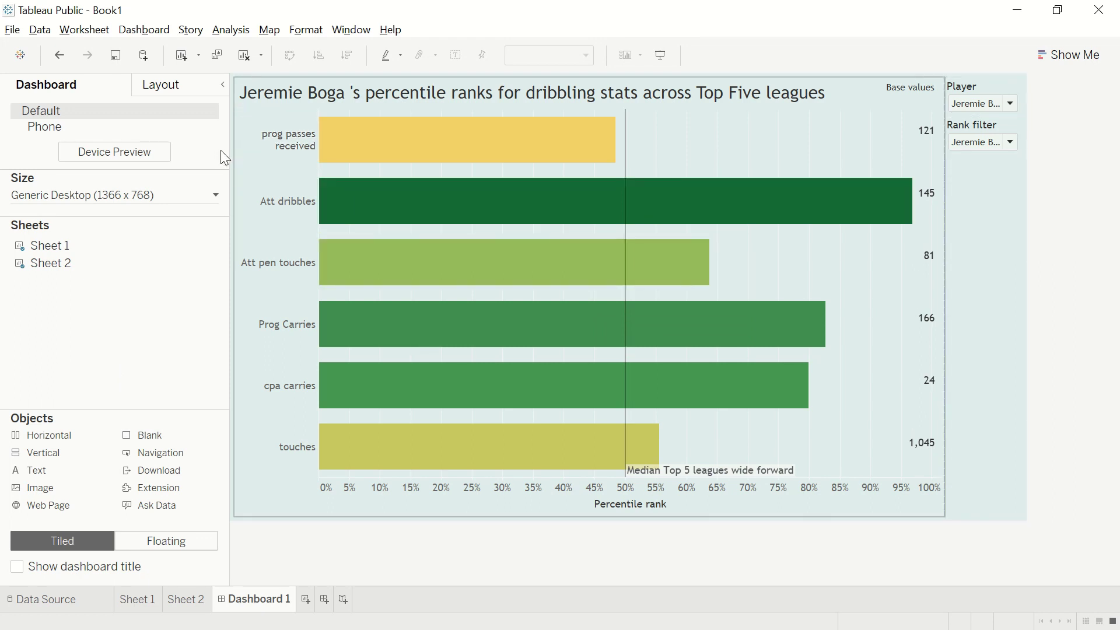
{"action": "left_click_drag", "start_coordinate": [228, 152], "coordinate": [207, 163]}
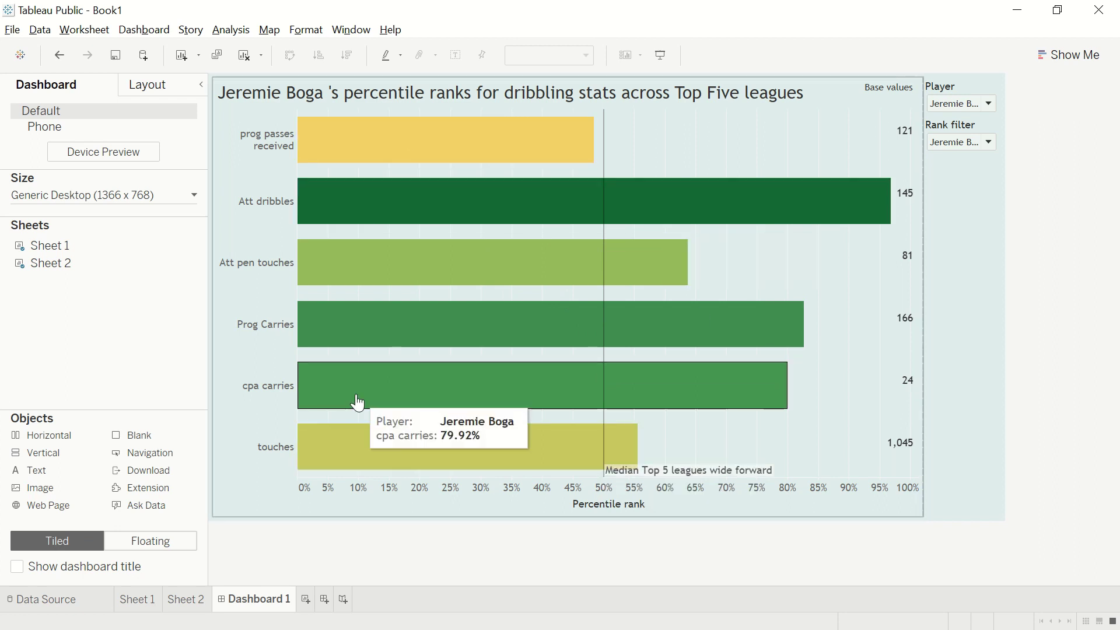
Switch to the Book2 workbook and review the fields of the poss data source.
{"action": "key", "text": "alt+Tab"}
{"action": "key", "text": "alt+Tab"}
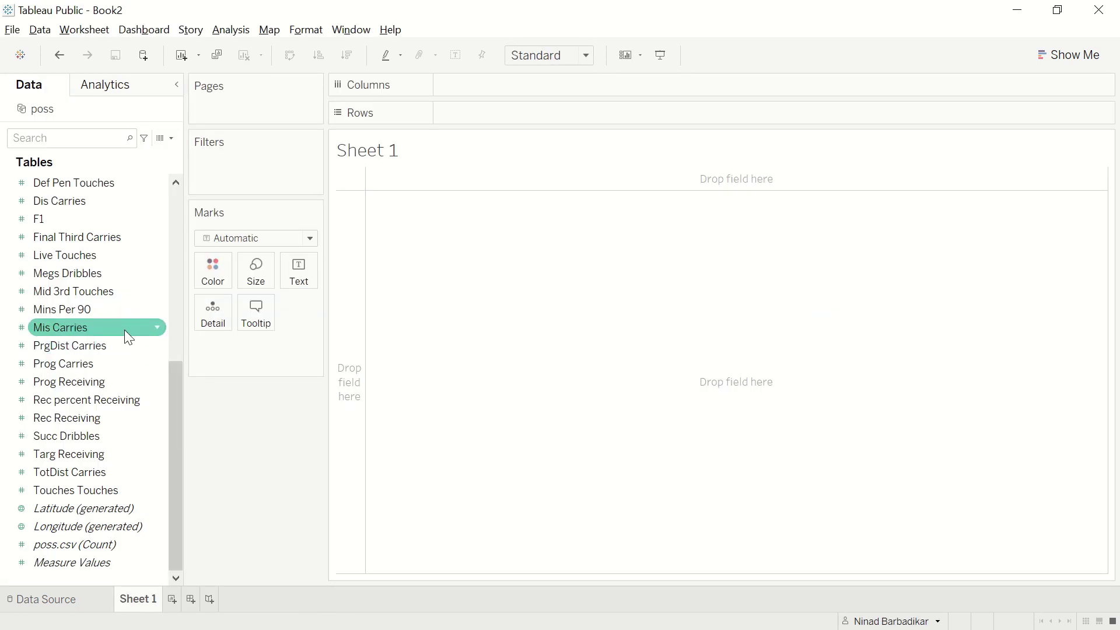
{"action": "scroll", "coordinate": [91, 286], "scroll_direction": "up", "scroll_amount": 6}
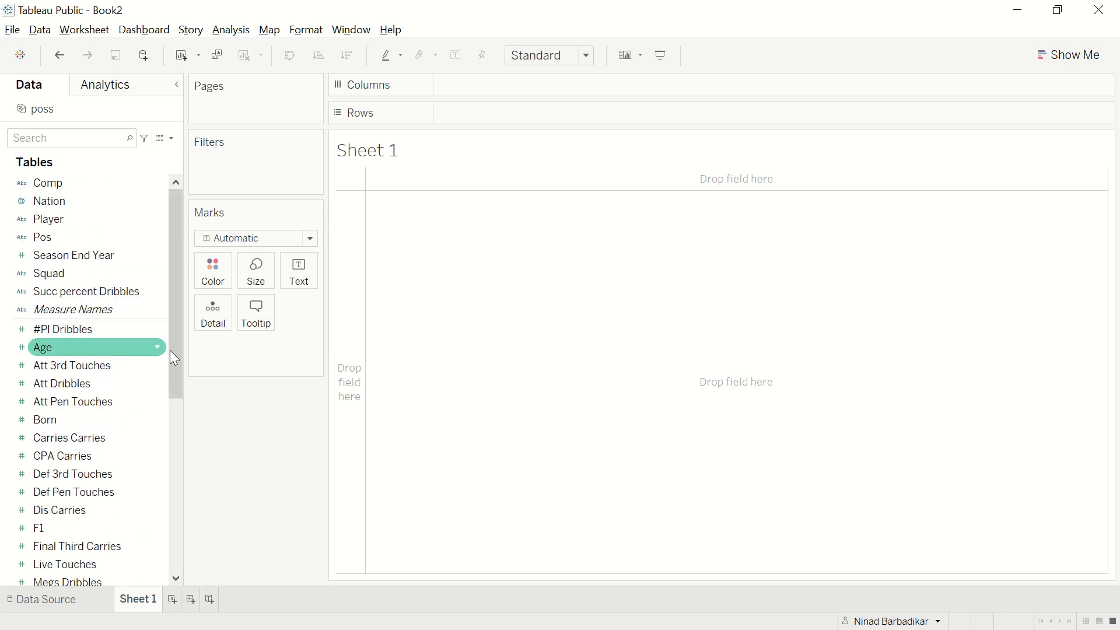
{"action": "left_click_drag", "start_coordinate": [170, 350], "coordinate": [190, 375]}
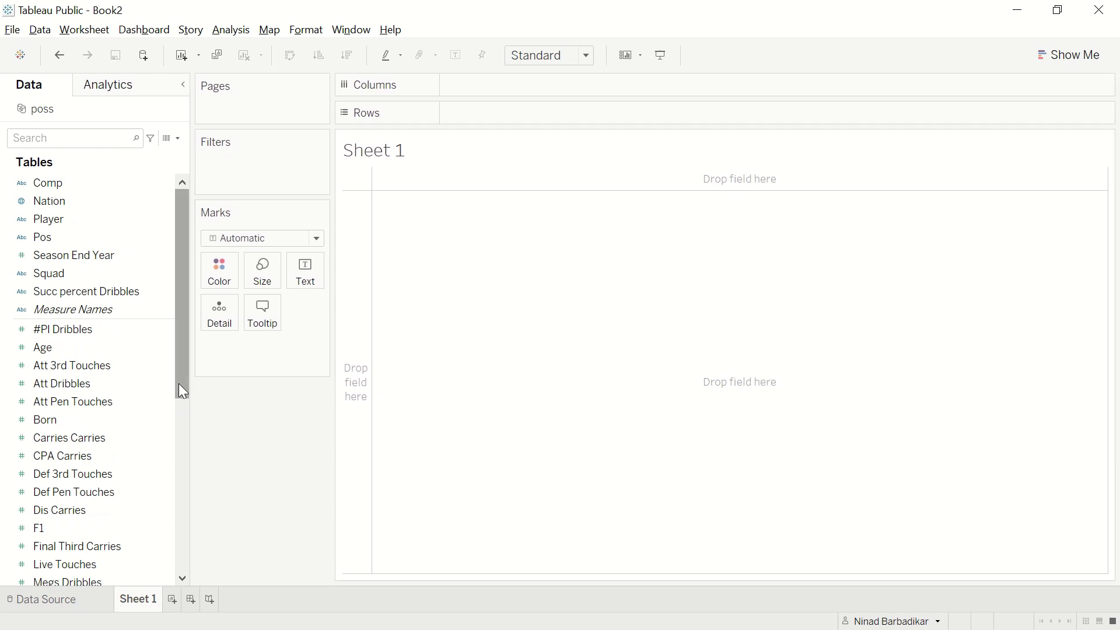
{"action": "left_click_drag", "start_coordinate": [180, 372], "coordinate": [176, 405]}
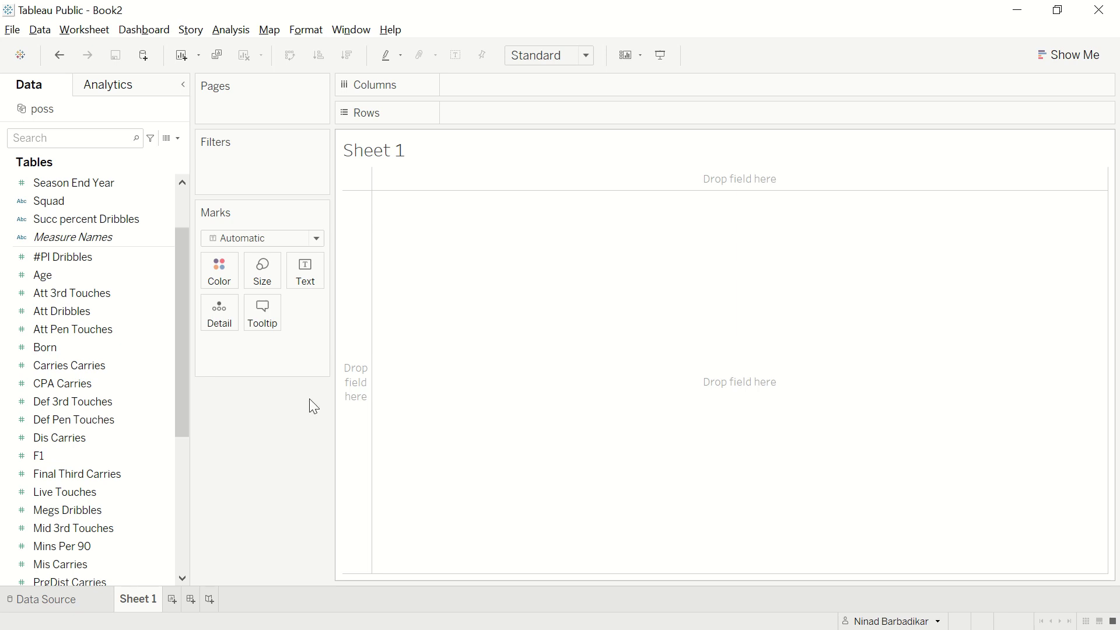
{"action": "scroll", "coordinate": [125, 402], "scroll_direction": "up", "scroll_amount": 2}
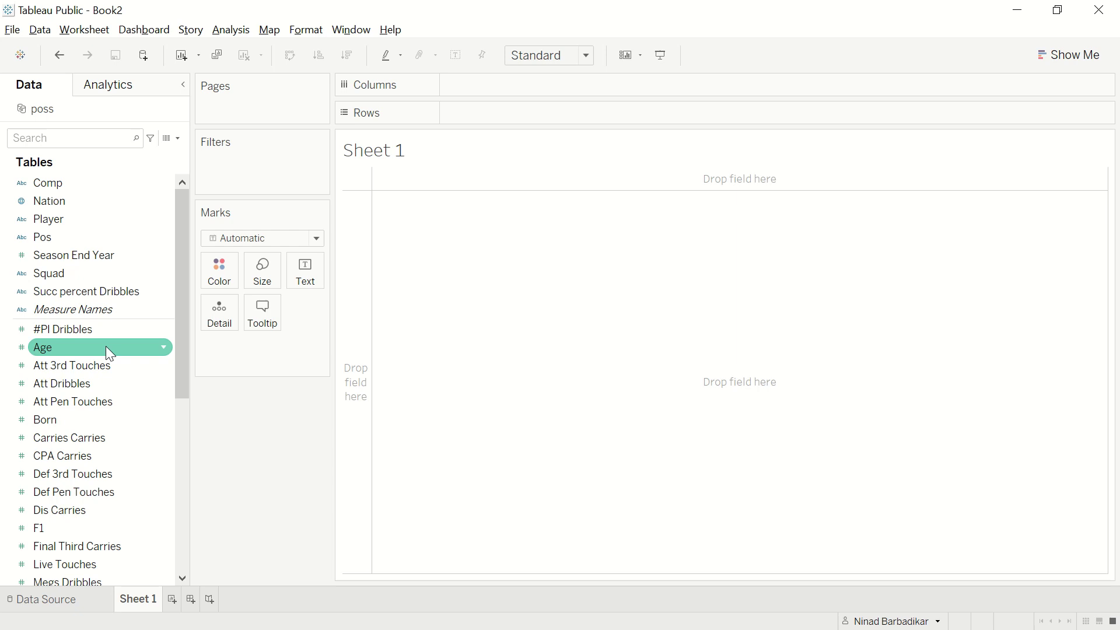
{"action": "scroll", "coordinate": [58, 453], "scroll_direction": "down", "scroll_amount": 4}
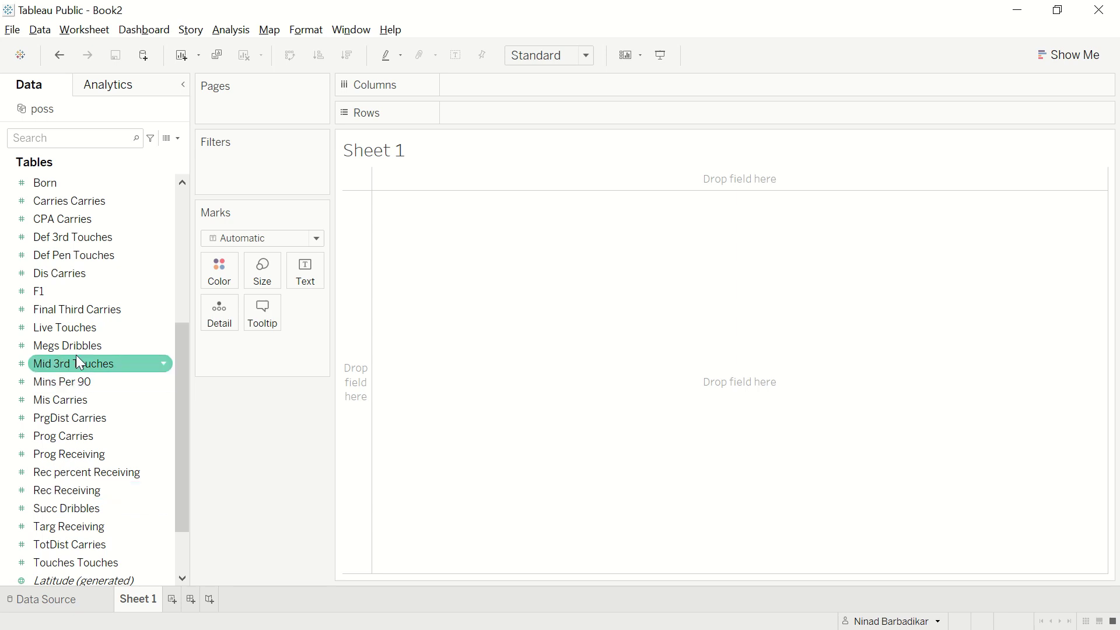
{"action": "scroll", "coordinate": [87, 323], "scroll_direction": "up", "scroll_amount": 1}
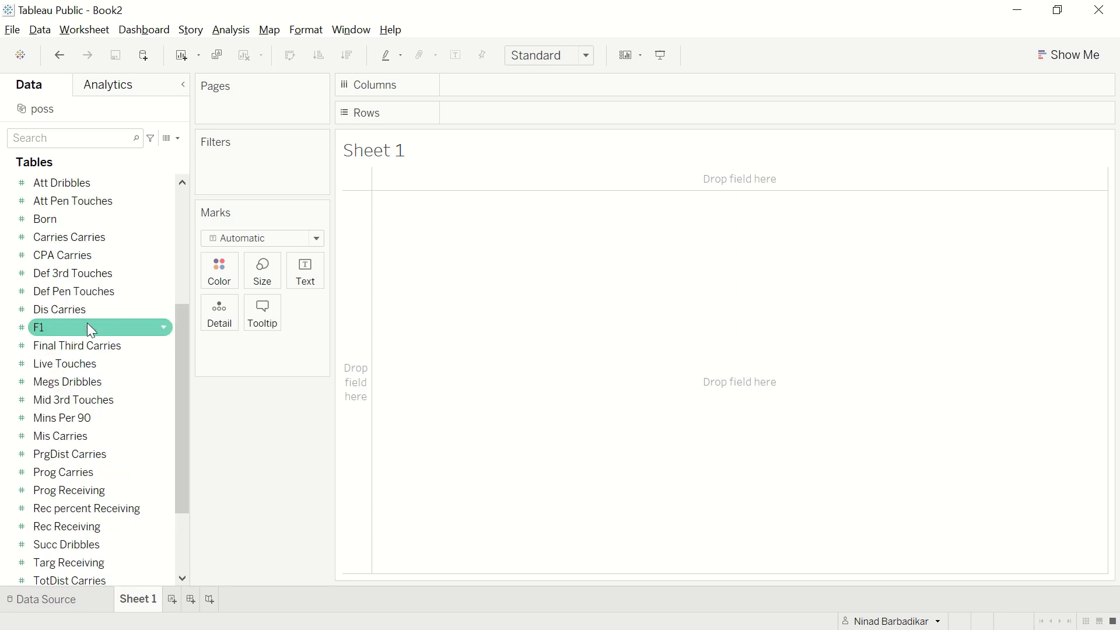
Hide the Age, Dis Carries and Mid 3rd Touches fields from the poss data source.
{"action": "scroll", "coordinate": [93, 248], "scroll_direction": "up", "scroll_amount": 1}
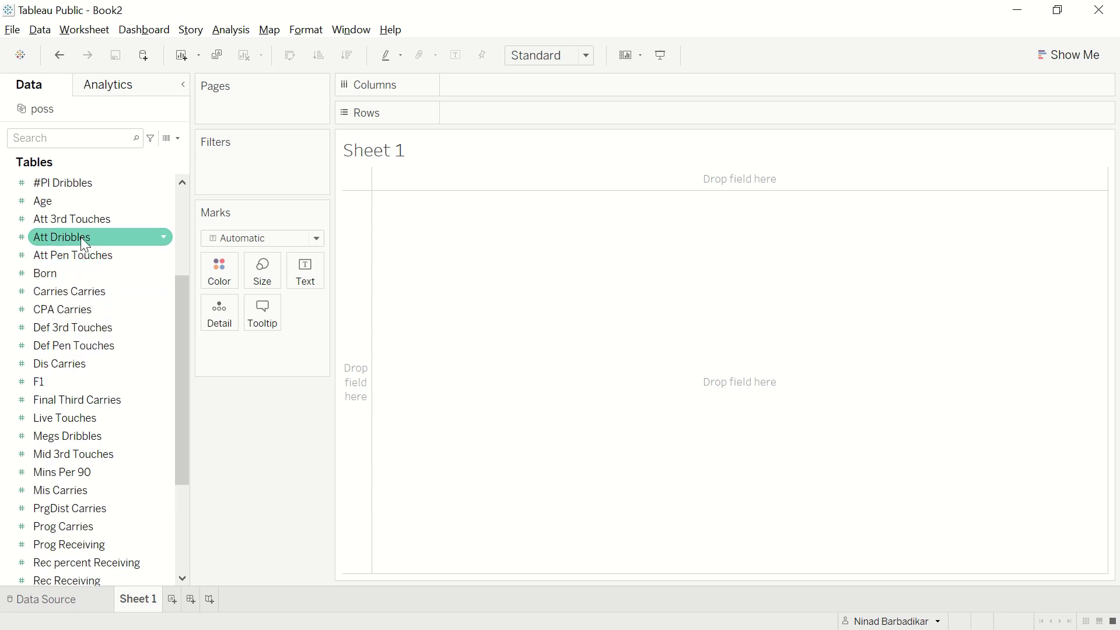
{"action": "right_click", "coordinate": [66, 200]}
{"action": "left_click", "coordinate": [98, 271]}
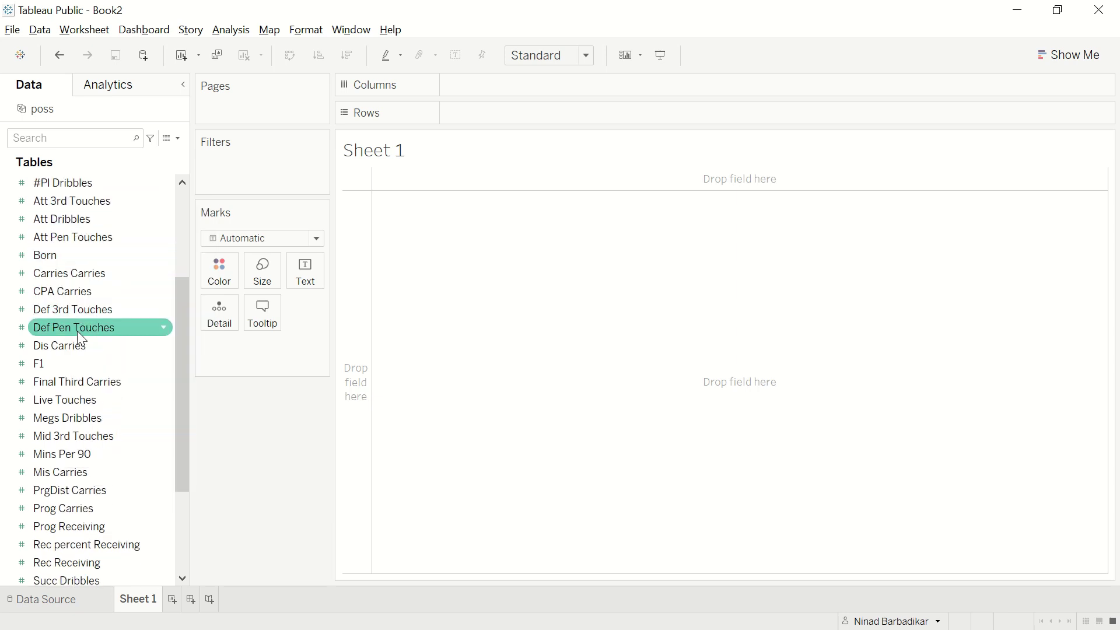
{"action": "right_click", "coordinate": [61, 344]}
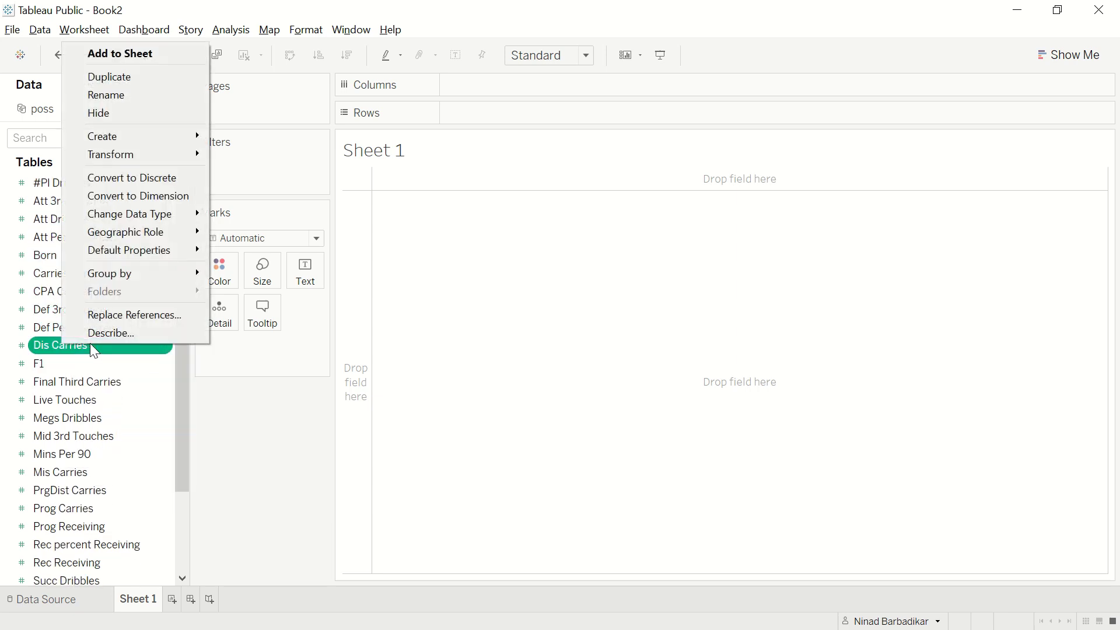
{"action": "left_click", "coordinate": [113, 116]}
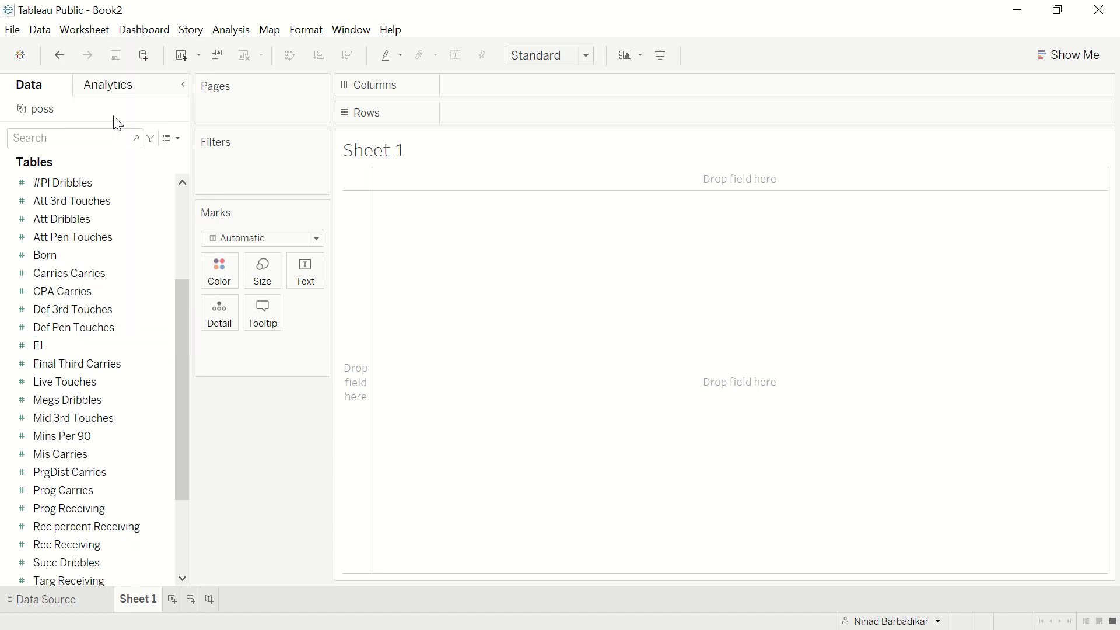
{"action": "scroll", "coordinate": [73, 380], "scroll_direction": "down", "scroll_amount": 1}
{"action": "right_click", "coordinate": [72, 380]}
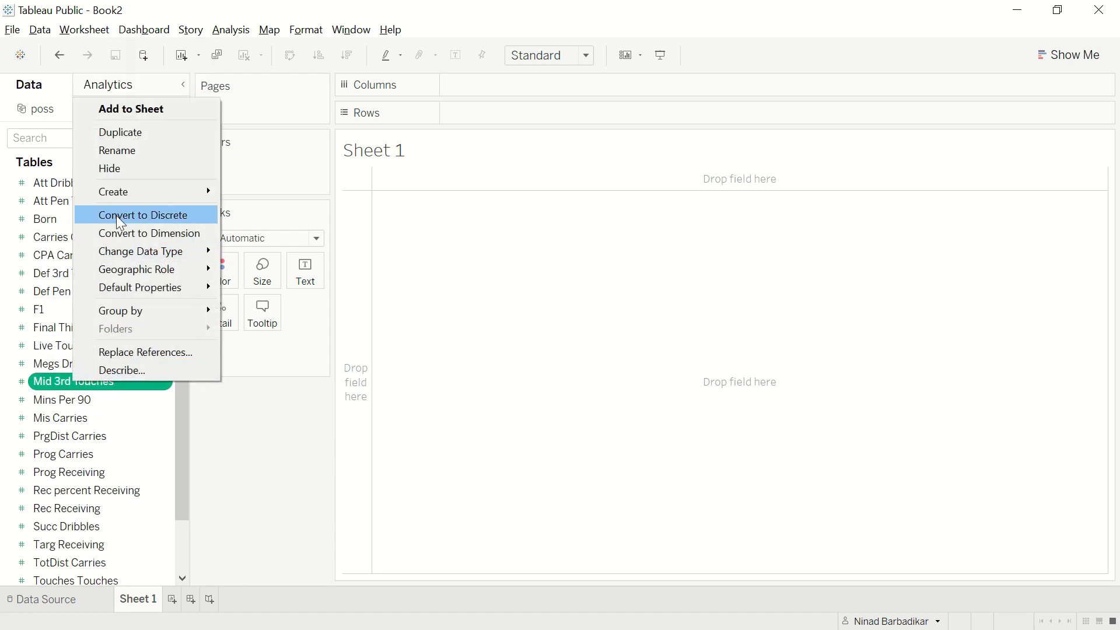
{"action": "left_click", "coordinate": [108, 169]}
{"action": "scroll", "coordinate": [75, 392], "scroll_direction": "down", "scroll_amount": 2}
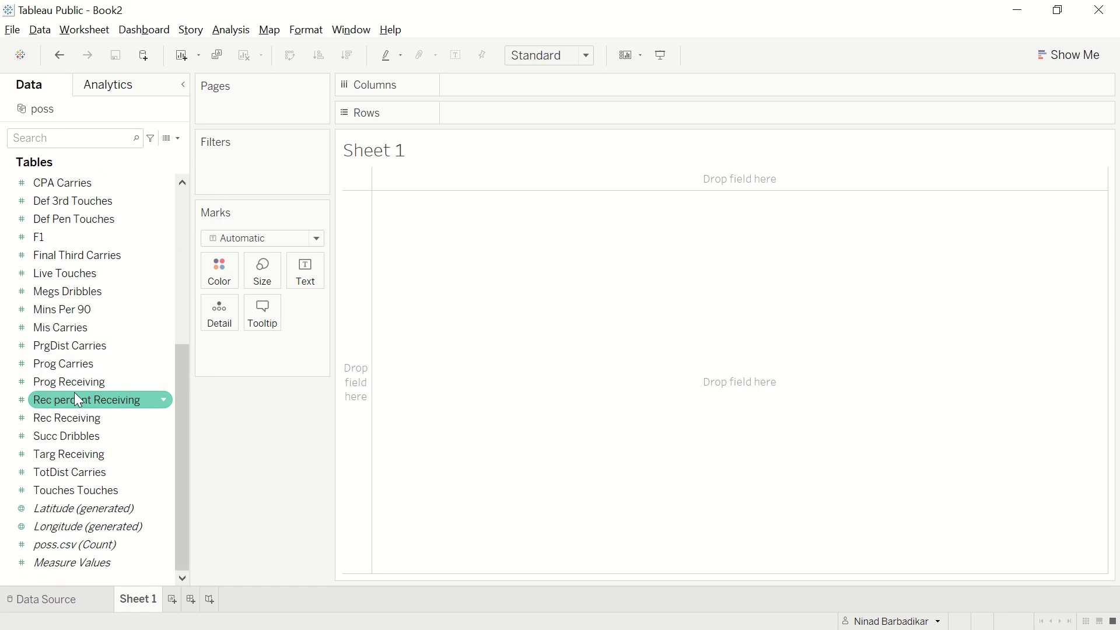
{"action": "scroll", "coordinate": [74, 397], "scroll_direction": "up", "scroll_amount": 6}
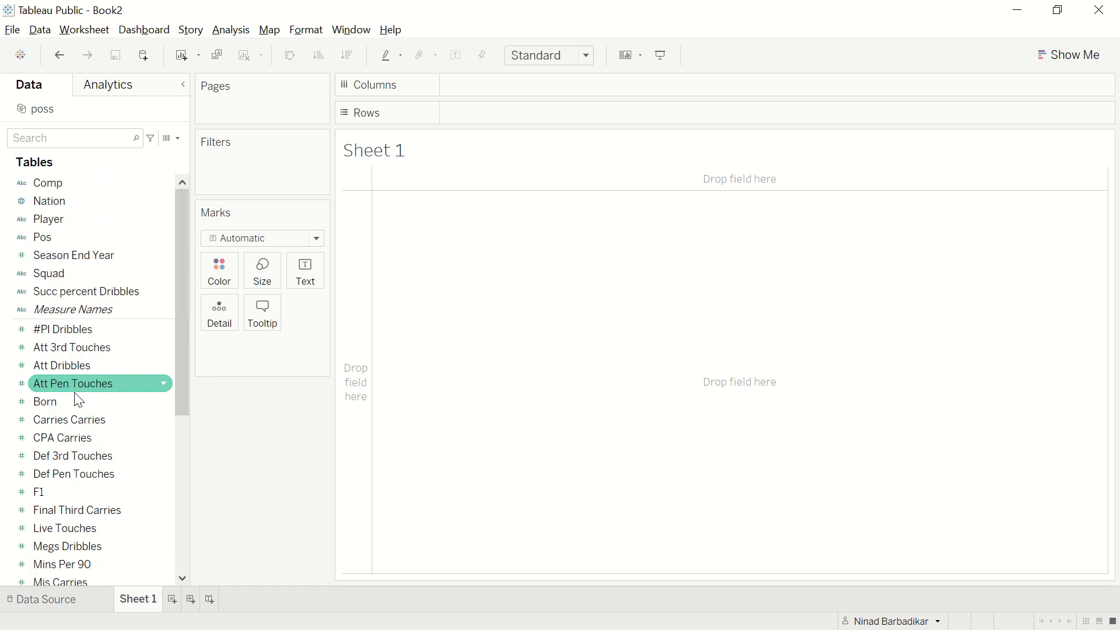
Create a new calculated field named Rank filter.
{"action": "left_click", "coordinate": [179, 138]}
{"action": "left_click", "coordinate": [173, 149]}
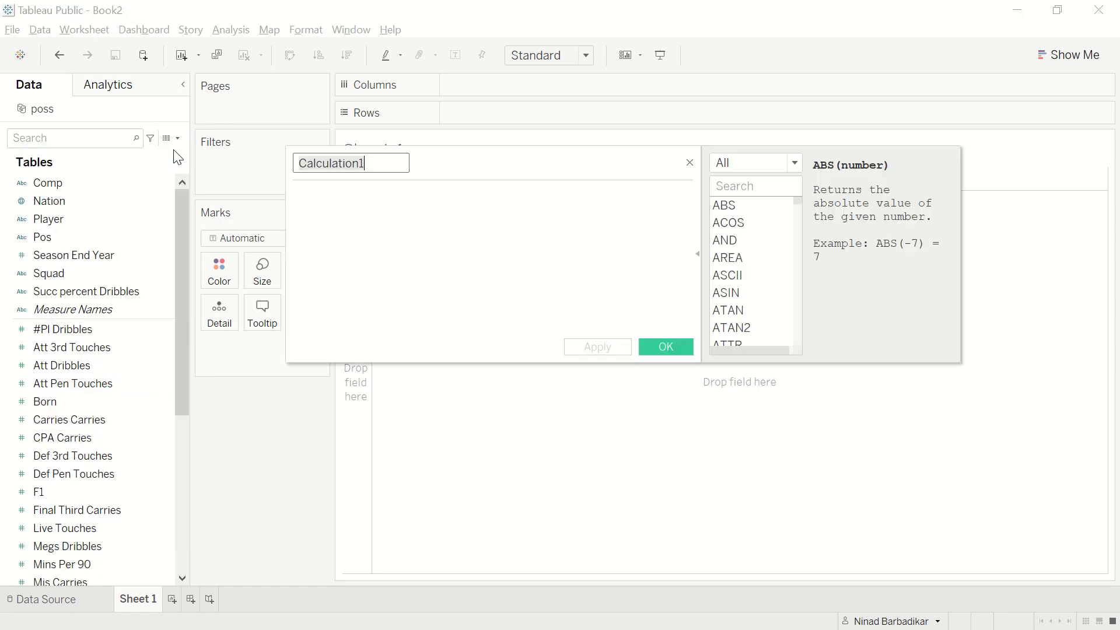
{"action": "type", "text": "Rank filter"}
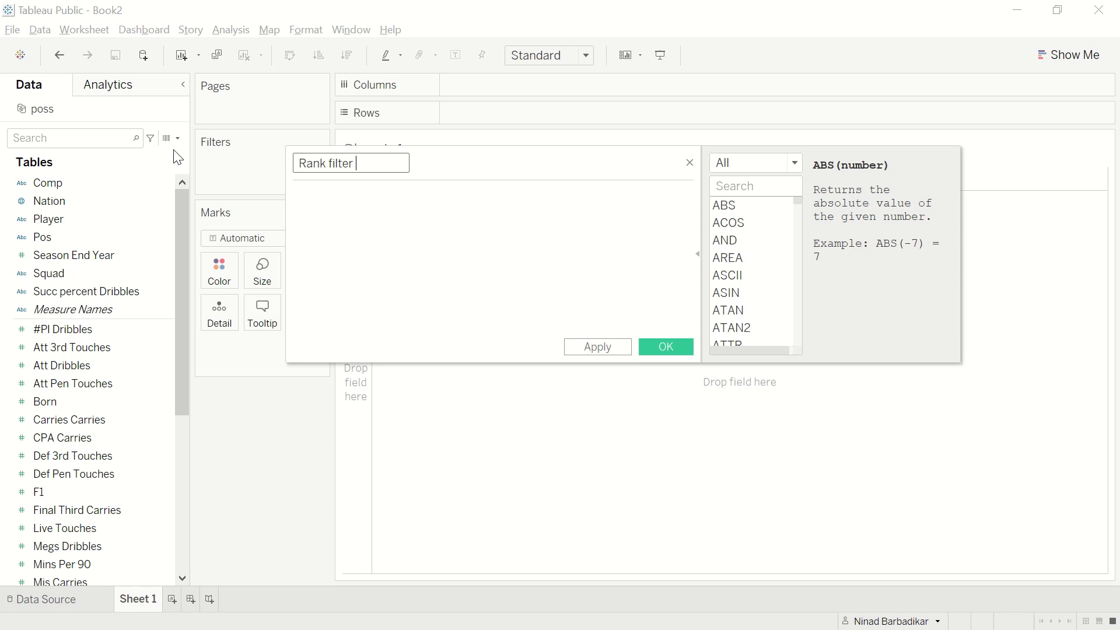
{"action": "key", "text": "Tab"}
Insert the WINDOW_MIN function into the Rank filter formula and read its description.
{"action": "type", "text": "win"}
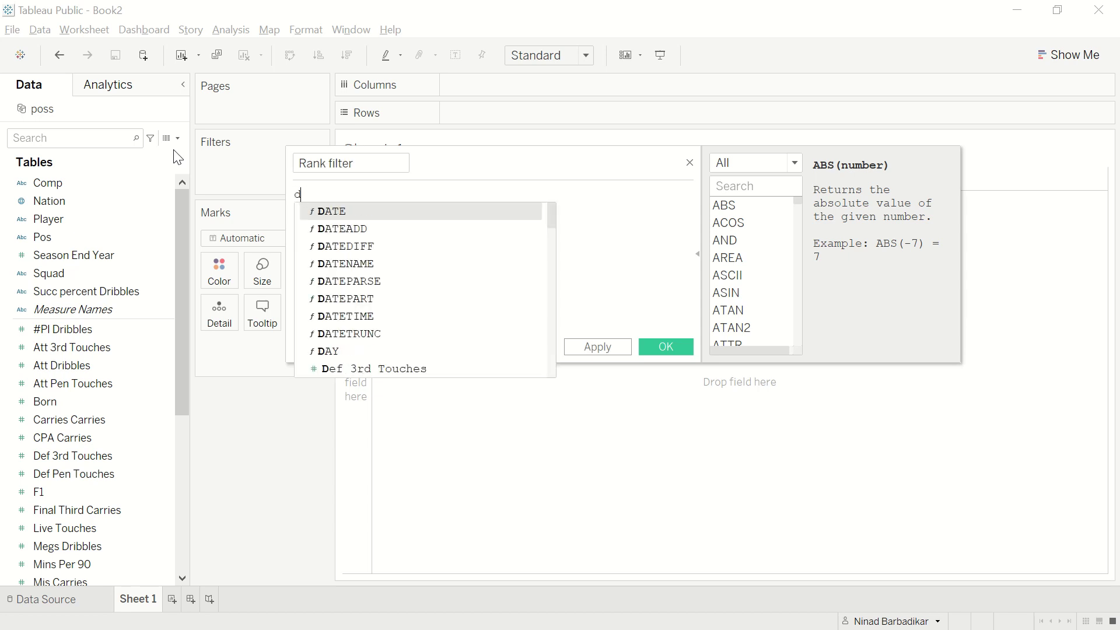
{"action": "type", "text": "dow"}
{"action": "key", "text": "Down"}
{"action": "key", "text": "Down"}
{"action": "key", "text": "Down"}
{"action": "key", "text": "Down"}
{"action": "key", "text": "Down"}
{"action": "key", "text": "Down"}
{"action": "key", "text": "Down"}
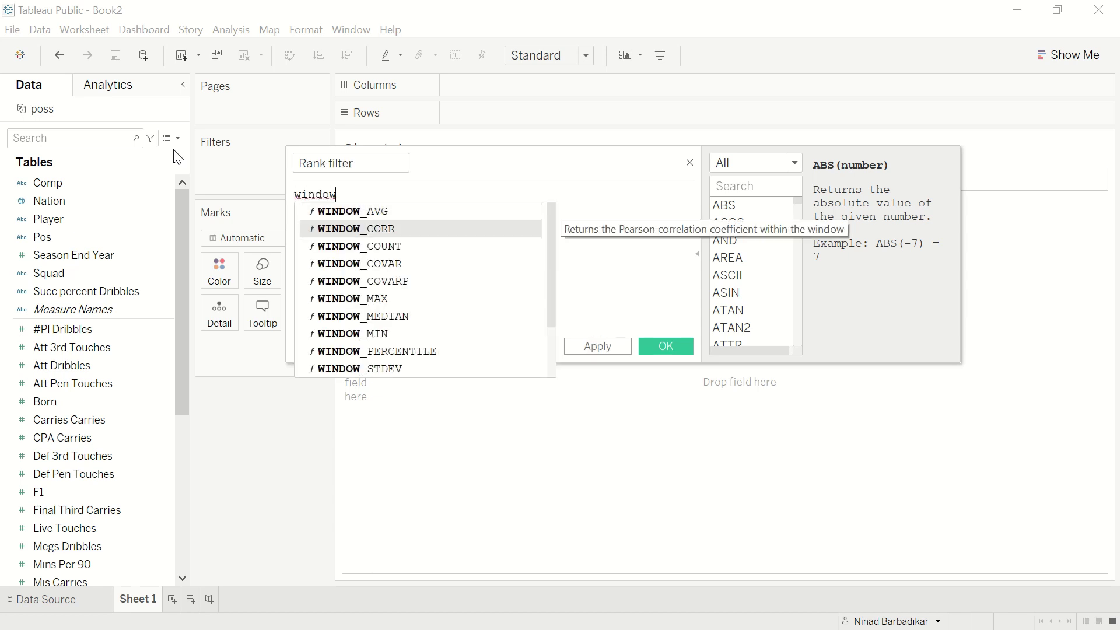
{"action": "key", "text": "Return"}
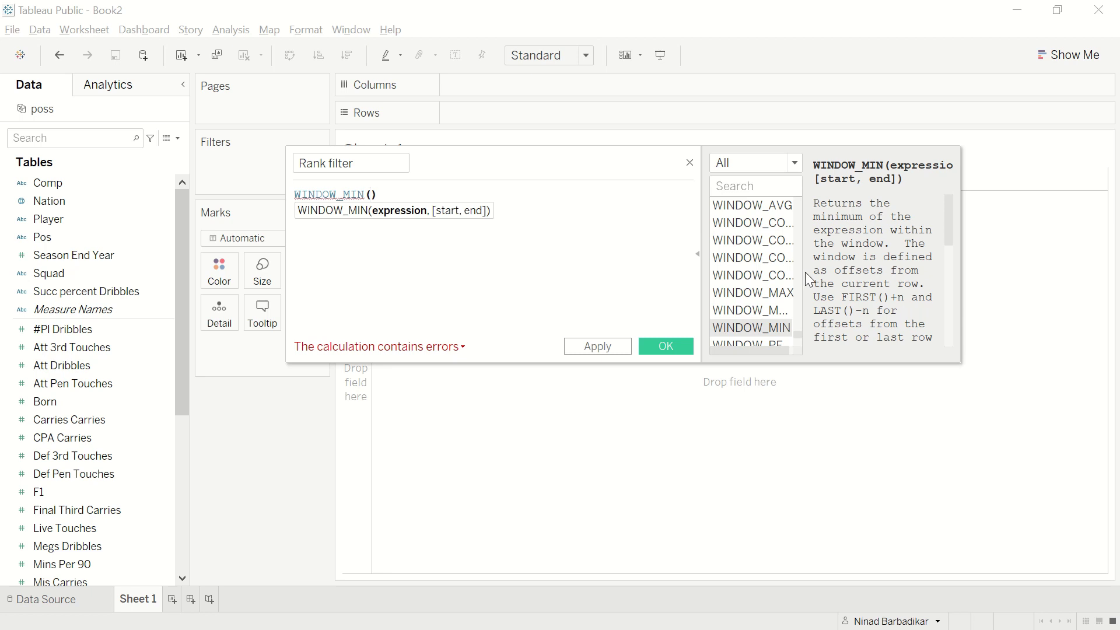
{"action": "scroll", "coordinate": [891, 259], "scroll_direction": "down", "scroll_amount": 4}
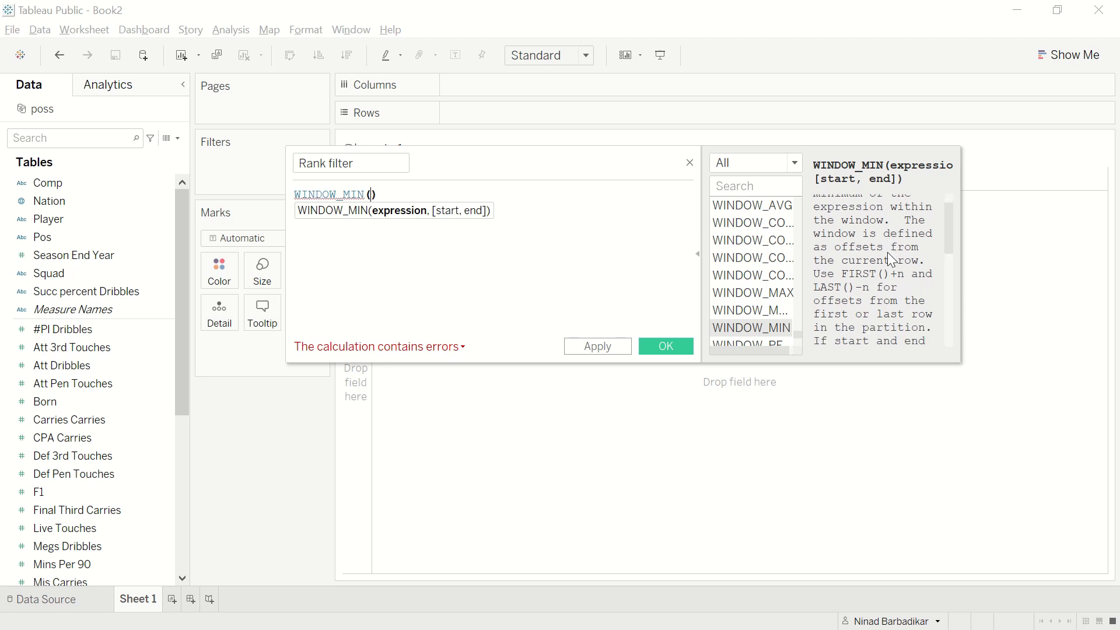
{"action": "scroll", "coordinate": [891, 259], "scroll_direction": "up", "scroll_amount": 4}
{"action": "scroll", "coordinate": [891, 259], "scroll_direction": "down", "scroll_amount": 4}
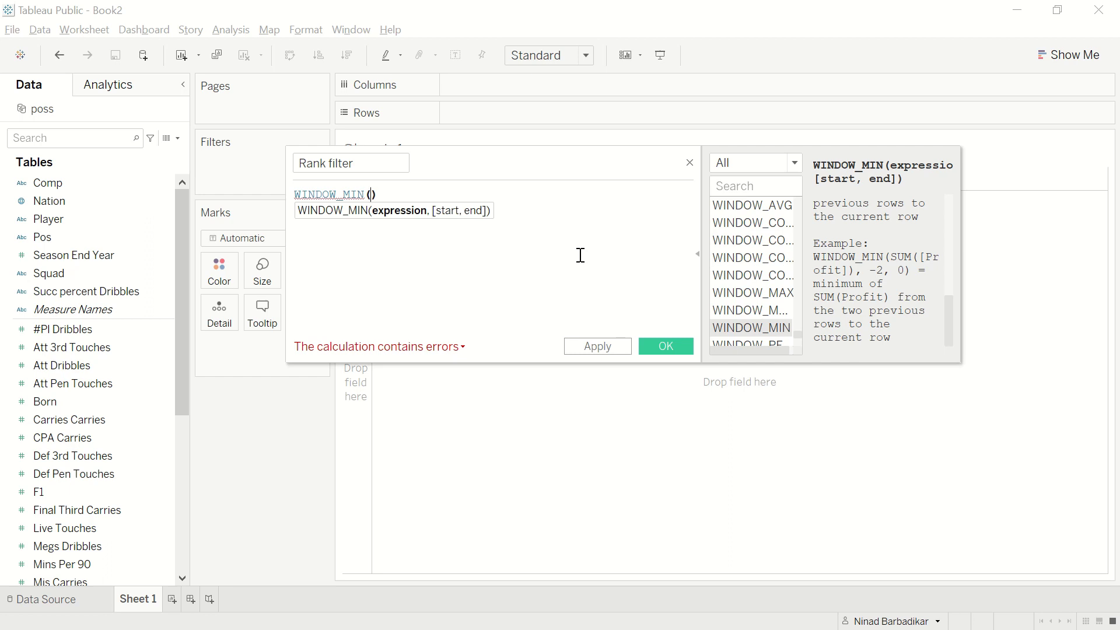
Nest ATTR([Player]) inside the function so the formula reads WINDOW_MIN(ATTR([Player])).
{"action": "left_click", "coordinate": [368, 195]}
{"action": "left_click", "coordinate": [371, 195]}
{"action": "type", "text": "attr"}
{"action": "key", "text": "Return"}
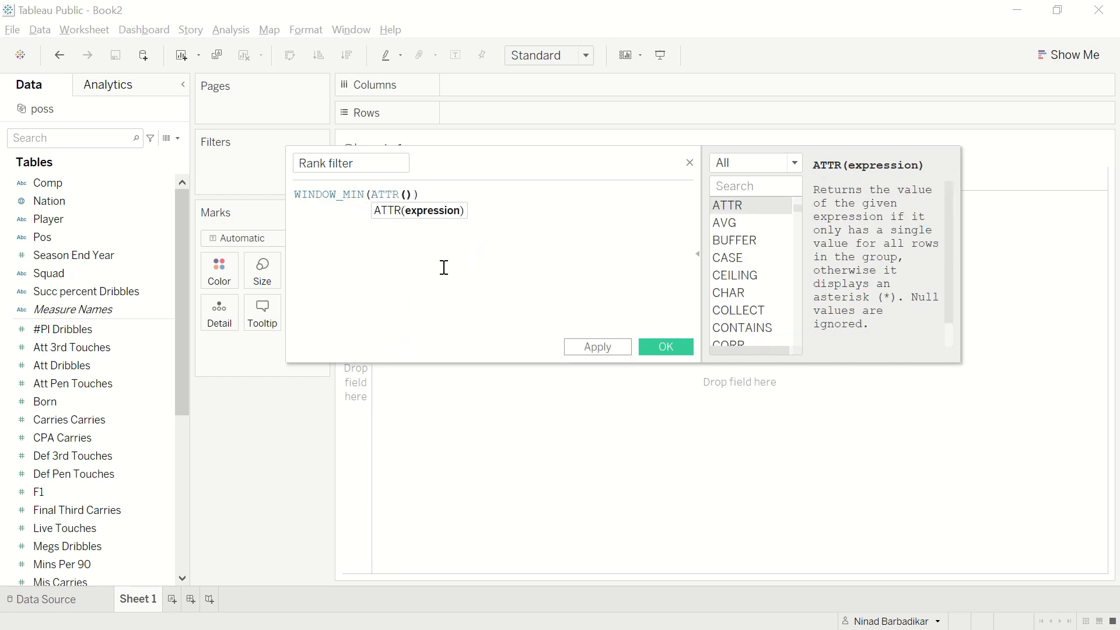
{"action": "type", "text": "[Playe"}
{"action": "key", "text": "Return"}
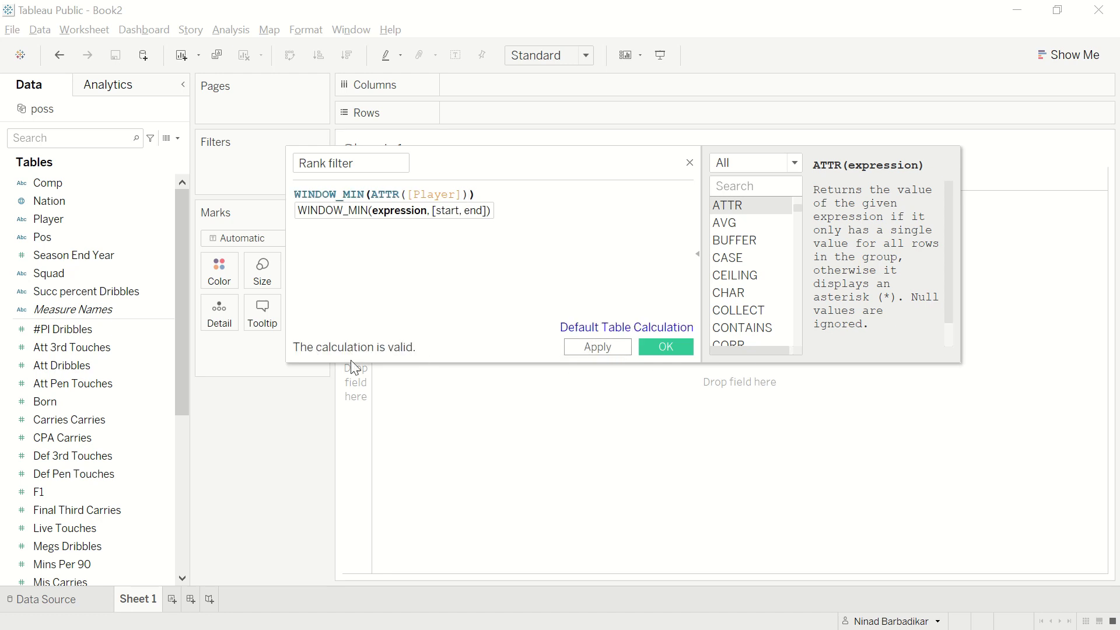
Save the Rank filter calculation and locate it in the field list.
{"action": "left_click", "coordinate": [626, 349]}
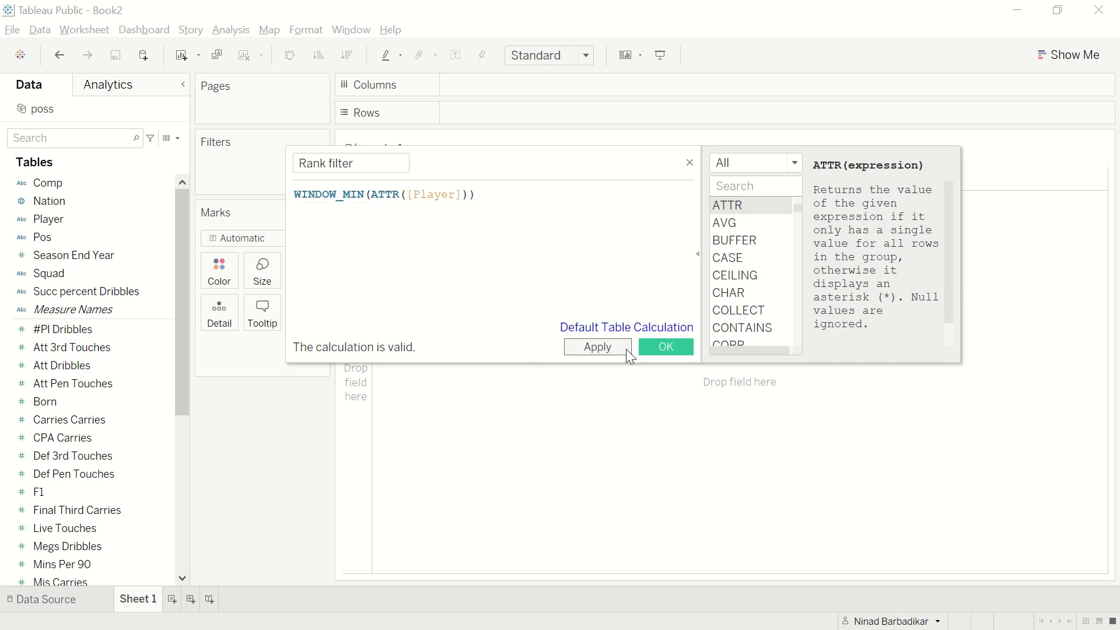
{"action": "left_click", "coordinate": [648, 345]}
{"action": "scroll", "coordinate": [102, 415], "scroll_direction": "up", "scroll_amount": 5}
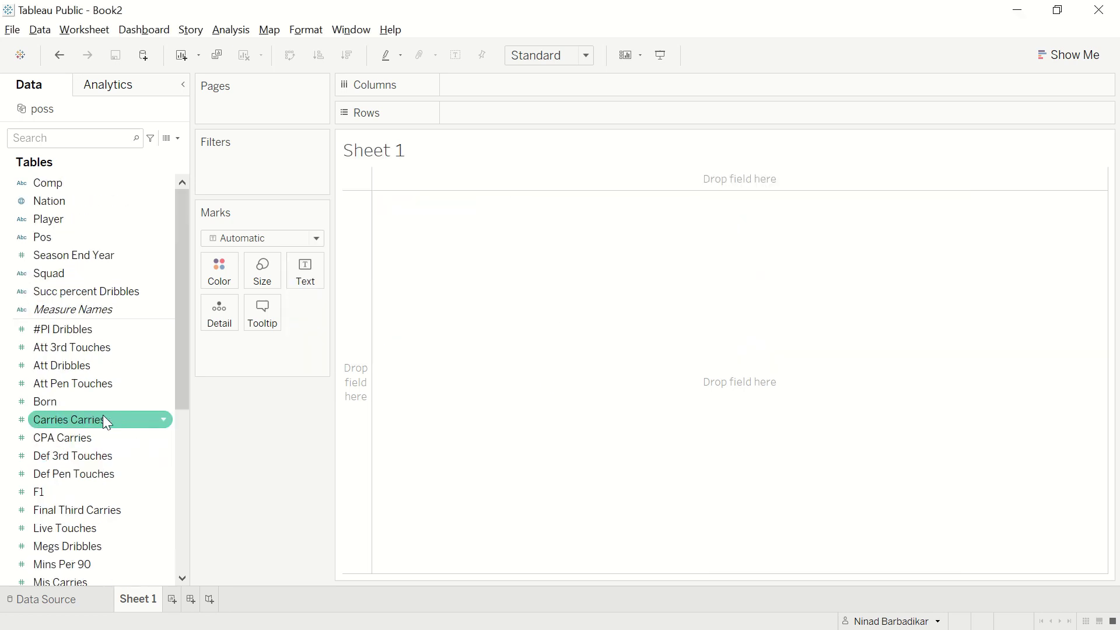
{"action": "scroll", "coordinate": [107, 403], "scroll_direction": "down", "scroll_amount": 7}
{"action": "scroll", "coordinate": [108, 398], "scroll_direction": "up", "scroll_amount": 1}
{"action": "scroll", "coordinate": [175, 232], "scroll_direction": "up", "scroll_amount": 1}
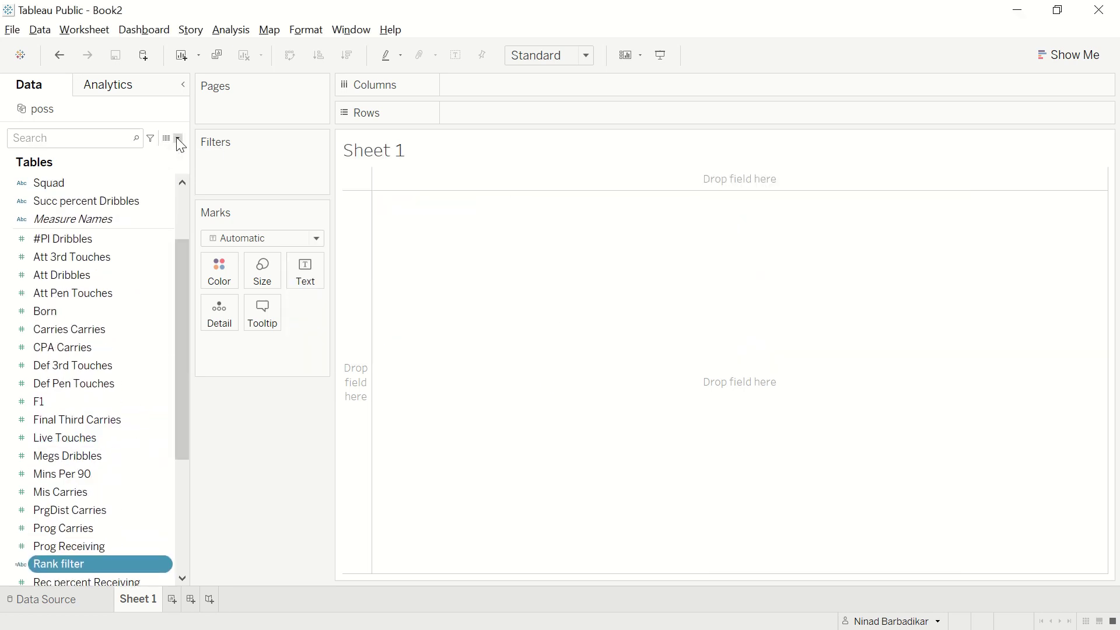
Create a new calculated field named Percentile rank.
{"action": "left_click", "coordinate": [176, 140]}
{"action": "left_click", "coordinate": [173, 150]}
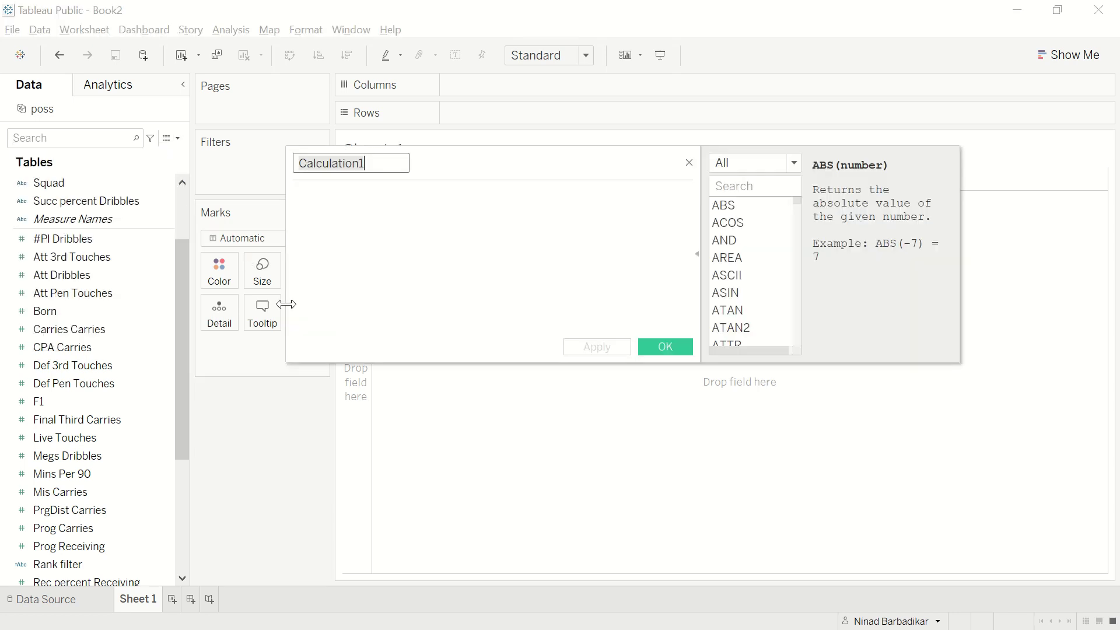
{"action": "type", "text": "Pe"}
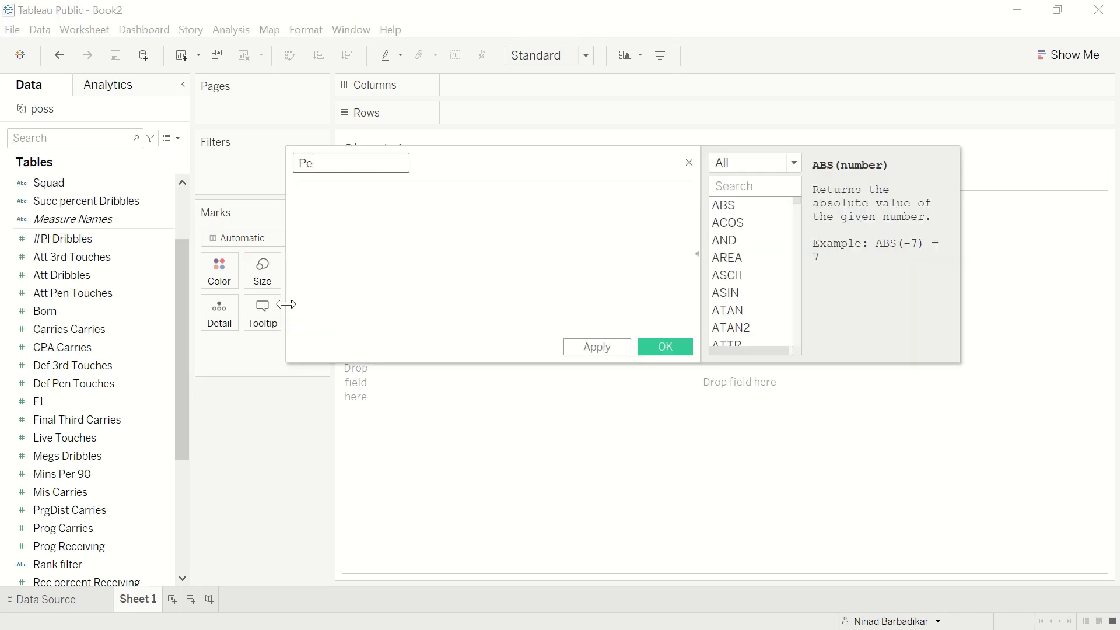
{"action": "type", "text": "rcentile rank"}
{"action": "key", "text": "Tab"}
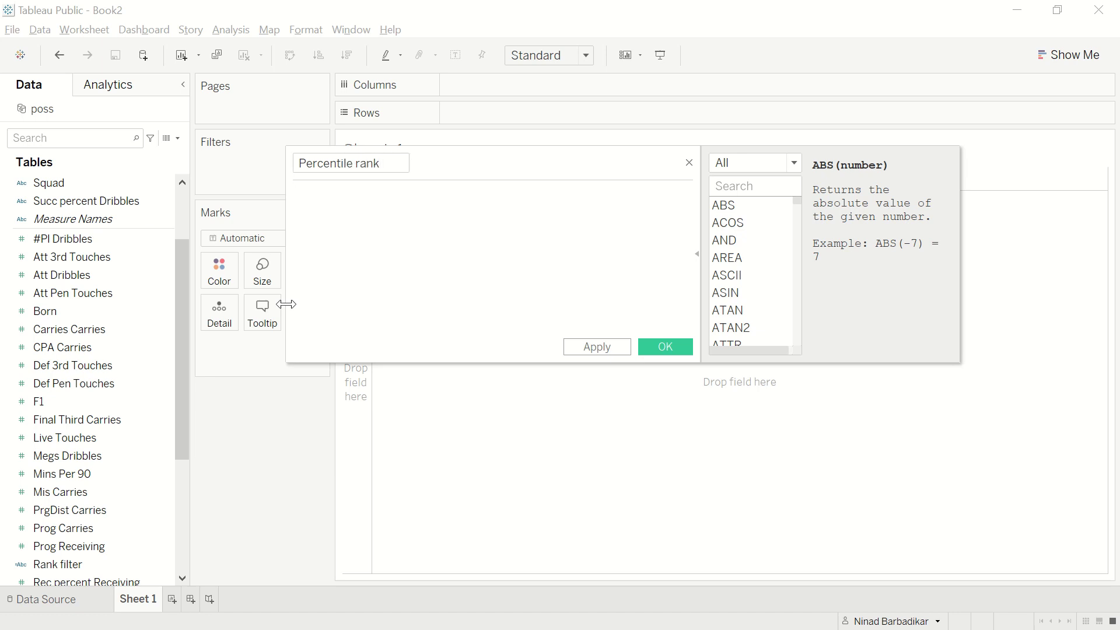
Insert the RANK_PERCENTILE function into the Percentile rank formula and read through its description.
{"action": "type", "text": "rank"}
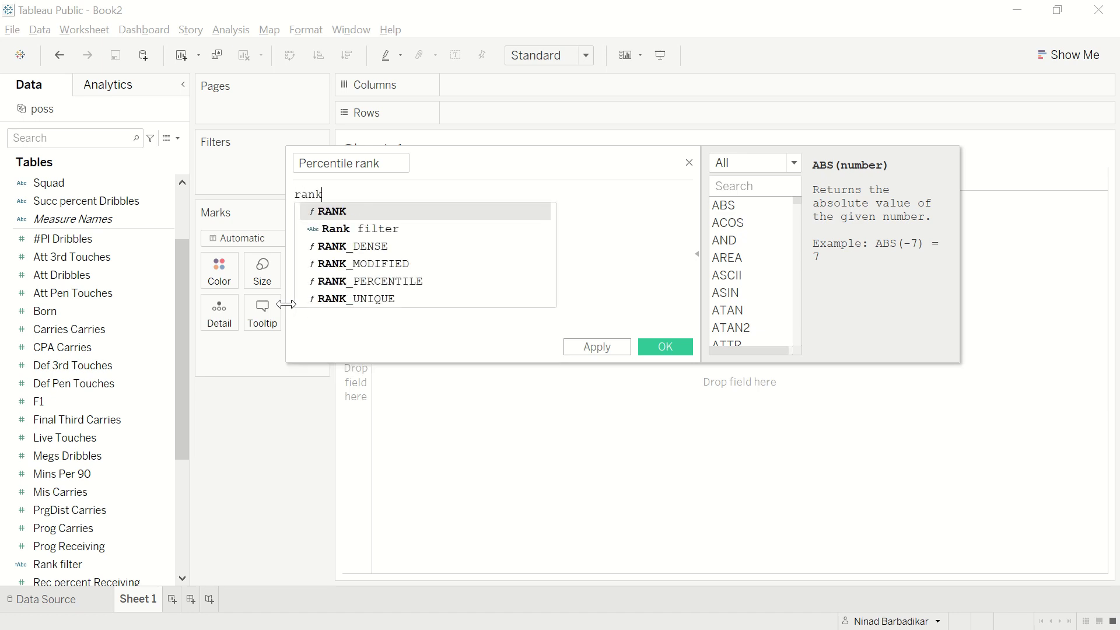
{"action": "key", "text": "Down"}
{"action": "key", "text": "Down"}
{"action": "key", "text": "Down"}
{"action": "key", "text": "Down"}
{"action": "key", "text": "Return"}
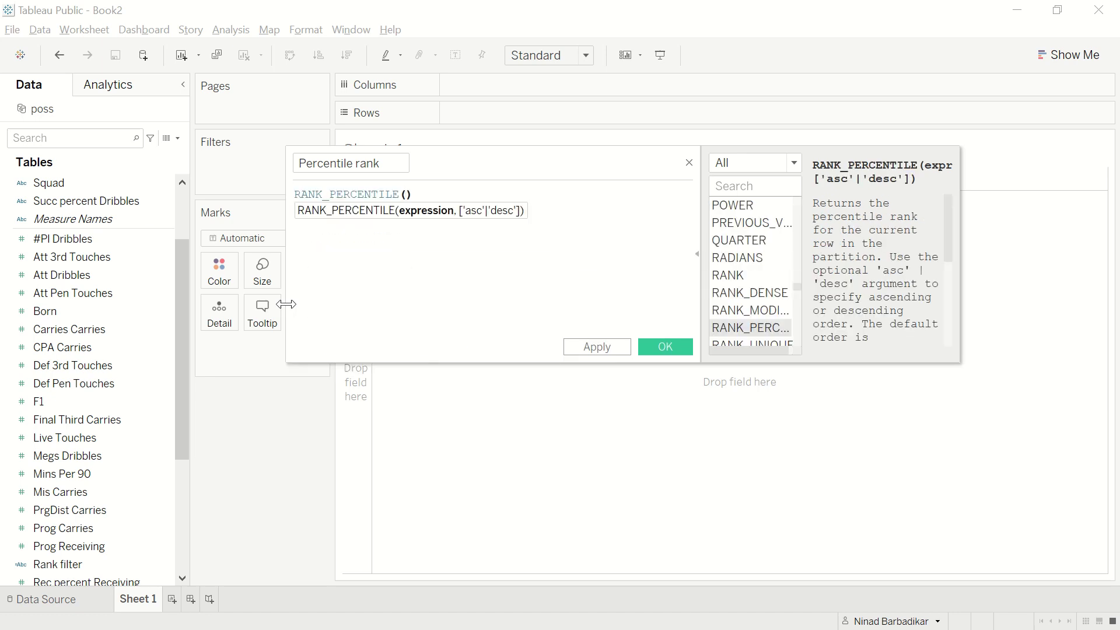
{"action": "scroll", "coordinate": [875, 277], "scroll_direction": "down", "scroll_amount": 3}
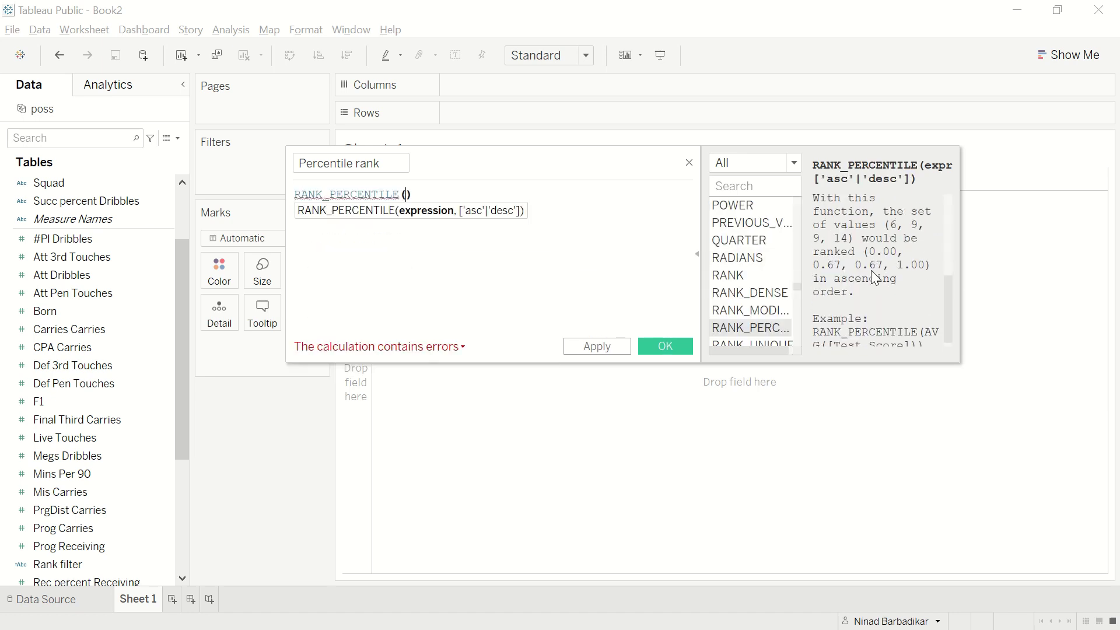
{"action": "scroll", "coordinate": [875, 277], "scroll_direction": "up", "scroll_amount": 1}
{"action": "scroll", "coordinate": [875, 277], "scroll_direction": "down", "scroll_amount": 2}
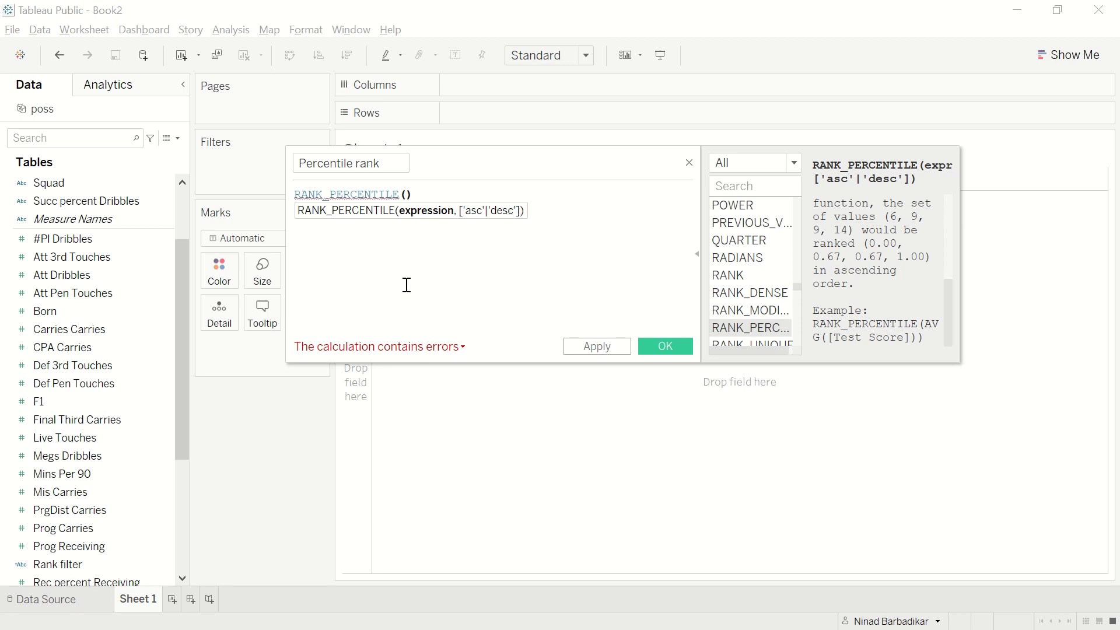
Complete the formula as RANK_PERCENTILE(SUM([Prog Carries])) and save the calculation.
{"action": "type", "text": "sum"}
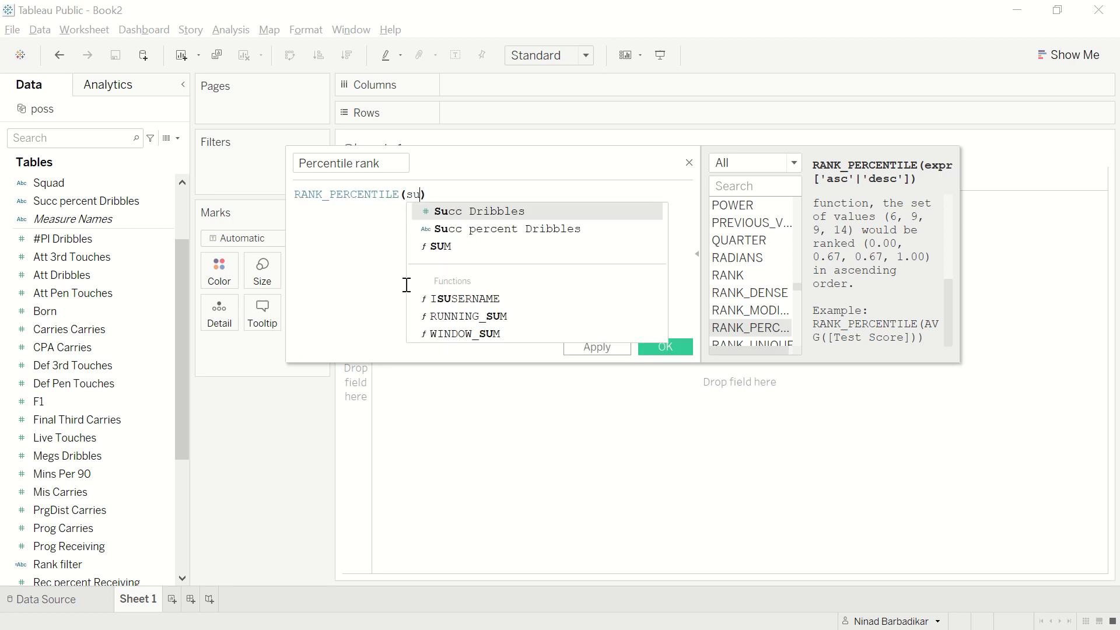
{"action": "key", "text": "Return"}
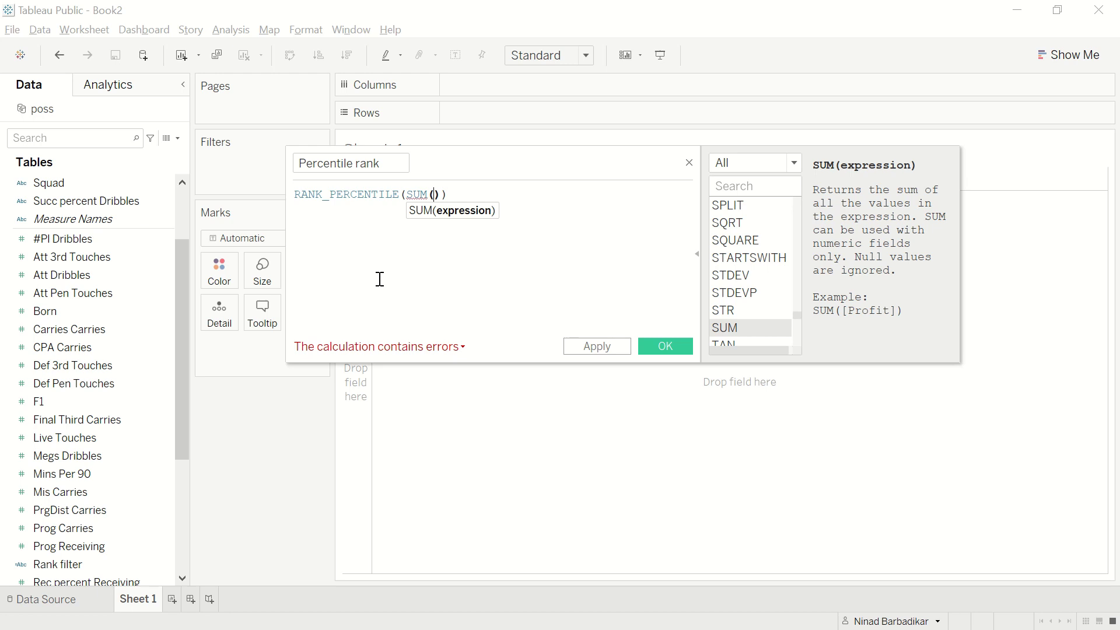
{"action": "type", "text": "[pro"}
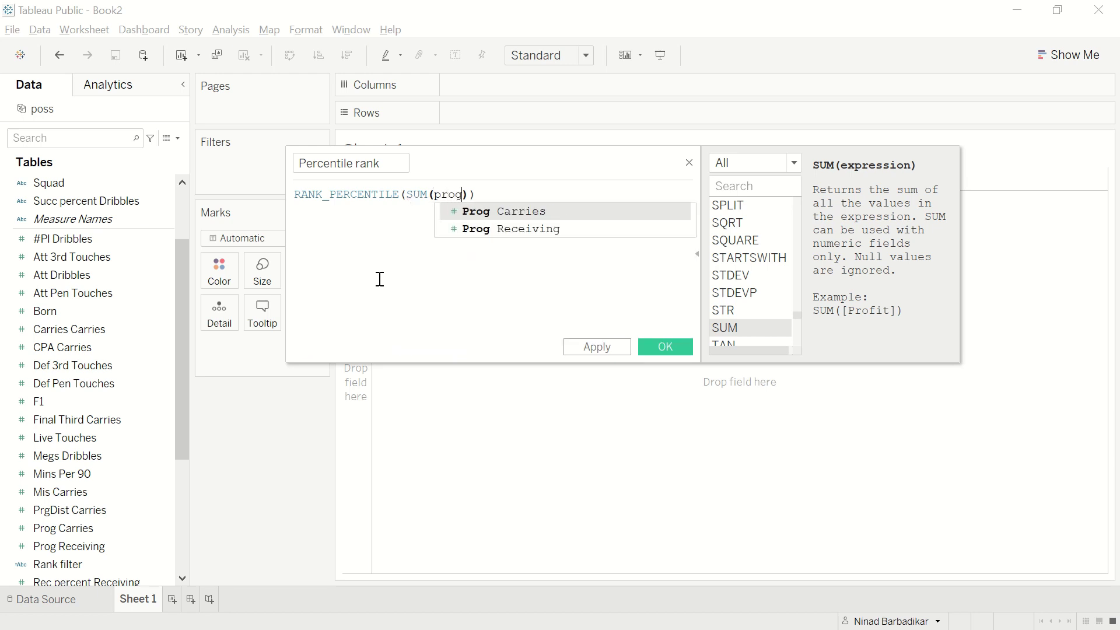
{"action": "key", "text": "Return"}
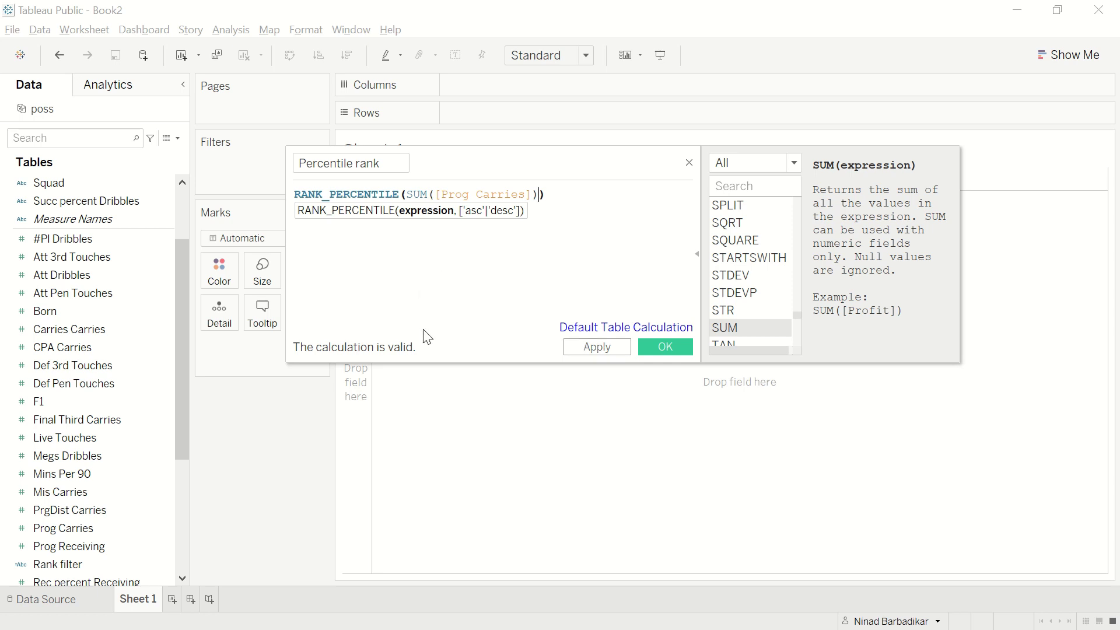
{"action": "left_click", "coordinate": [598, 347]}
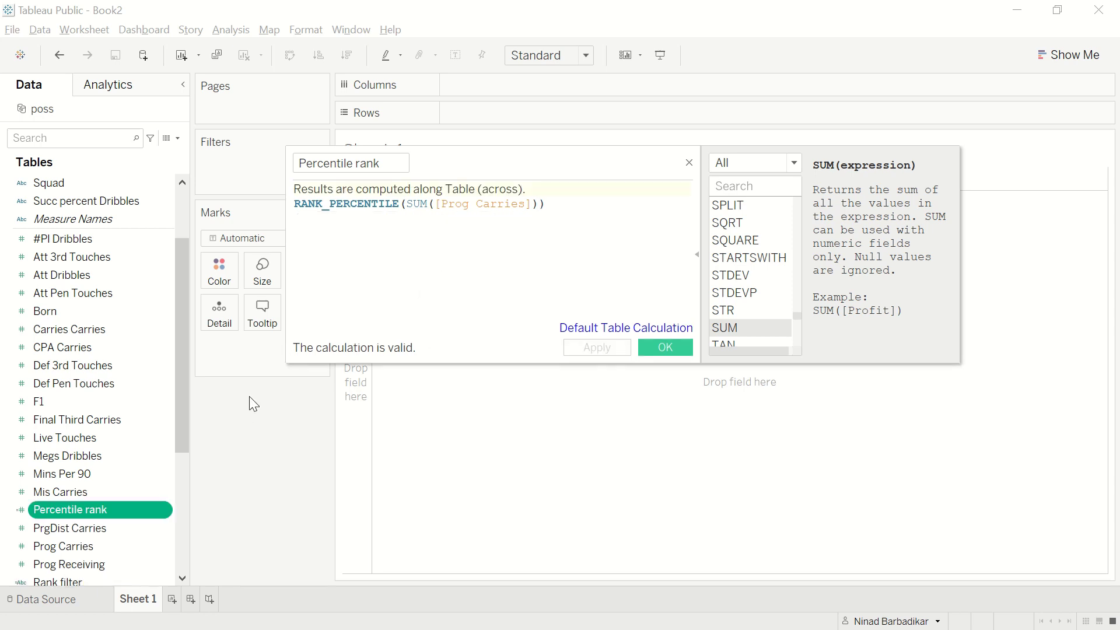
{"action": "left_click", "coordinate": [660, 348]}
Rename the Percentile rank field to Percentile rank for progressive carries.
{"action": "scroll", "coordinate": [89, 526], "scroll_direction": "down", "scroll_amount": 3}
{"action": "right_click", "coordinate": [96, 454]}
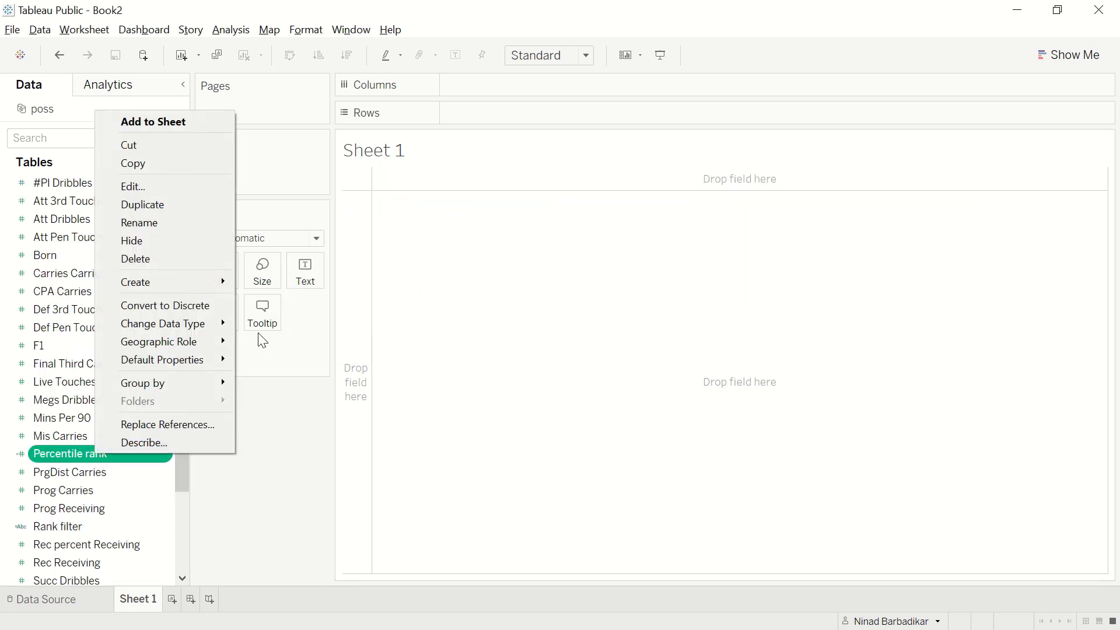
{"action": "left_click", "coordinate": [178, 228]}
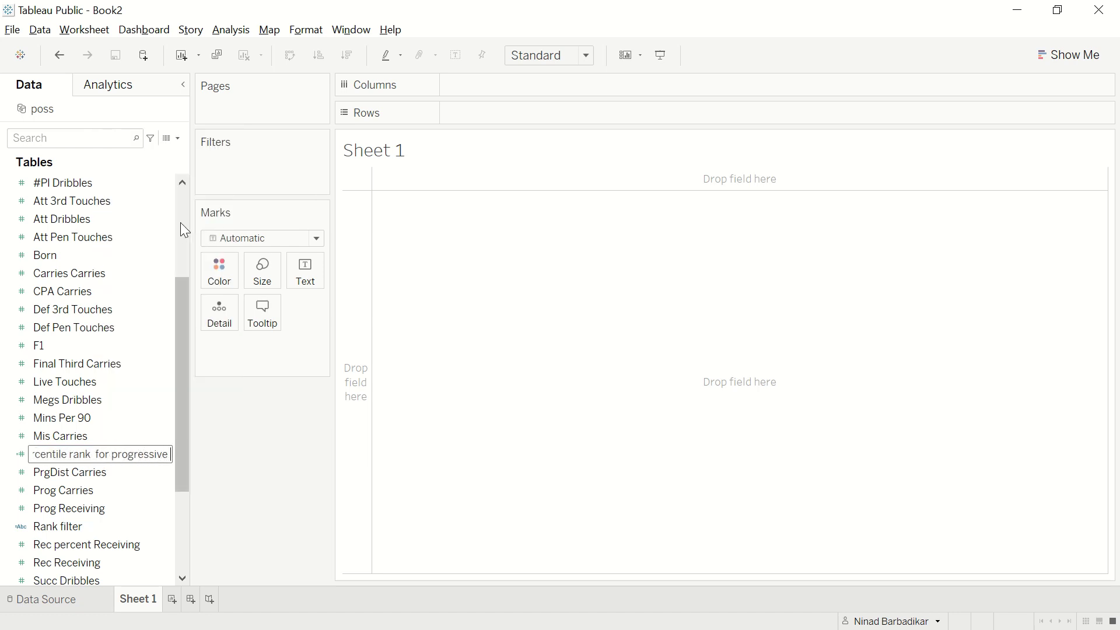
{"action": "key", "text": "Return"}
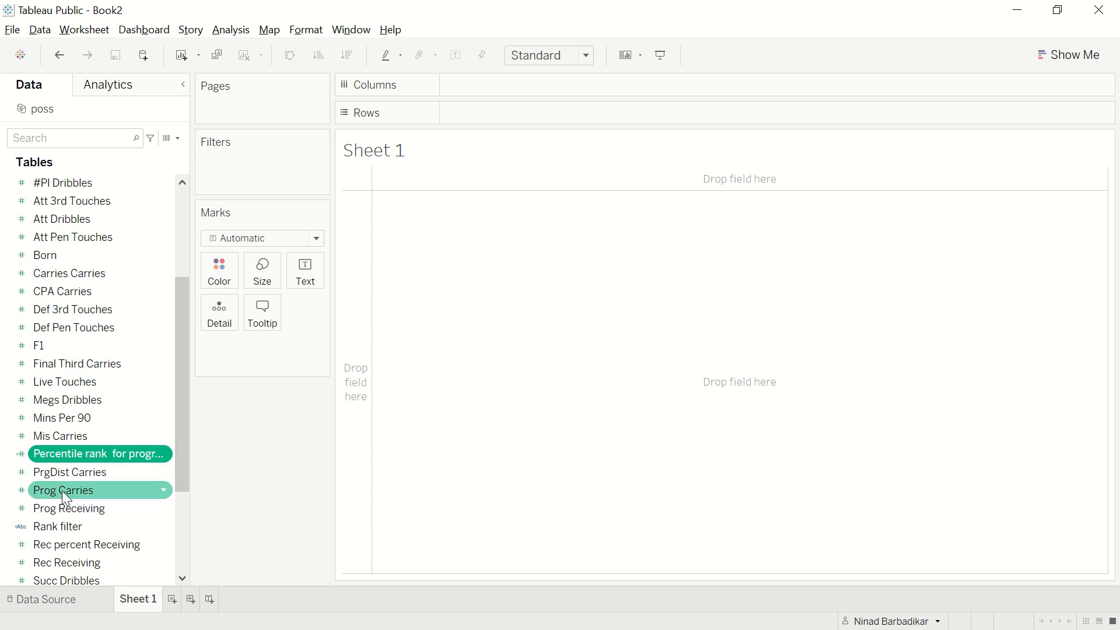
Widen the data pane slightly and duplicate the Percentile rank for progressive carries field.
{"action": "scroll", "coordinate": [61, 491], "scroll_direction": "down", "scroll_amount": 5}
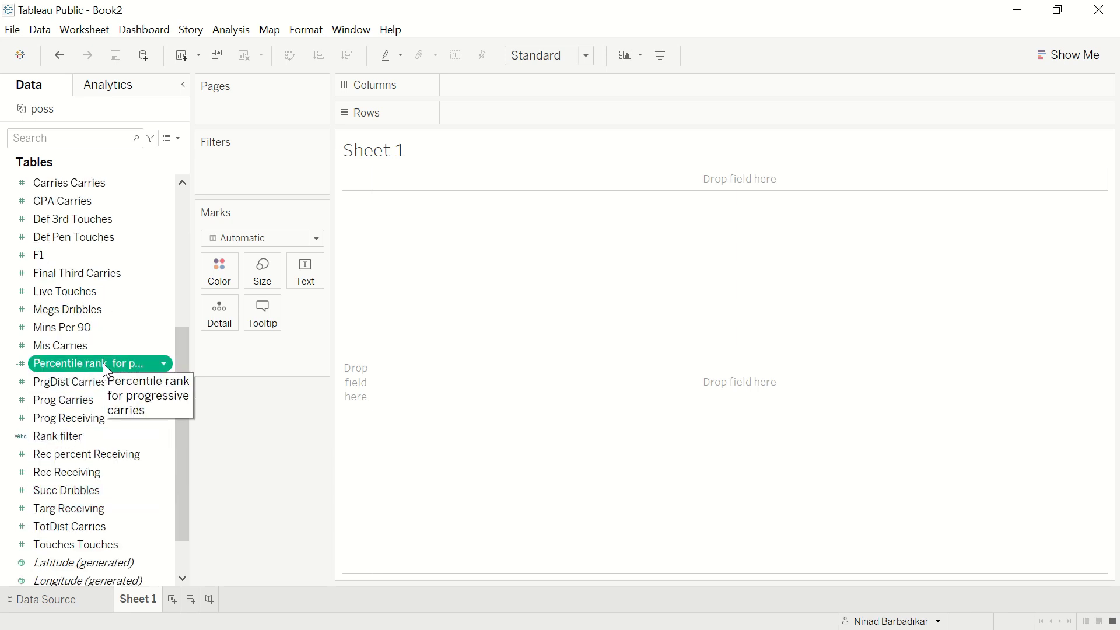
{"action": "right_click", "coordinate": [103, 363]}
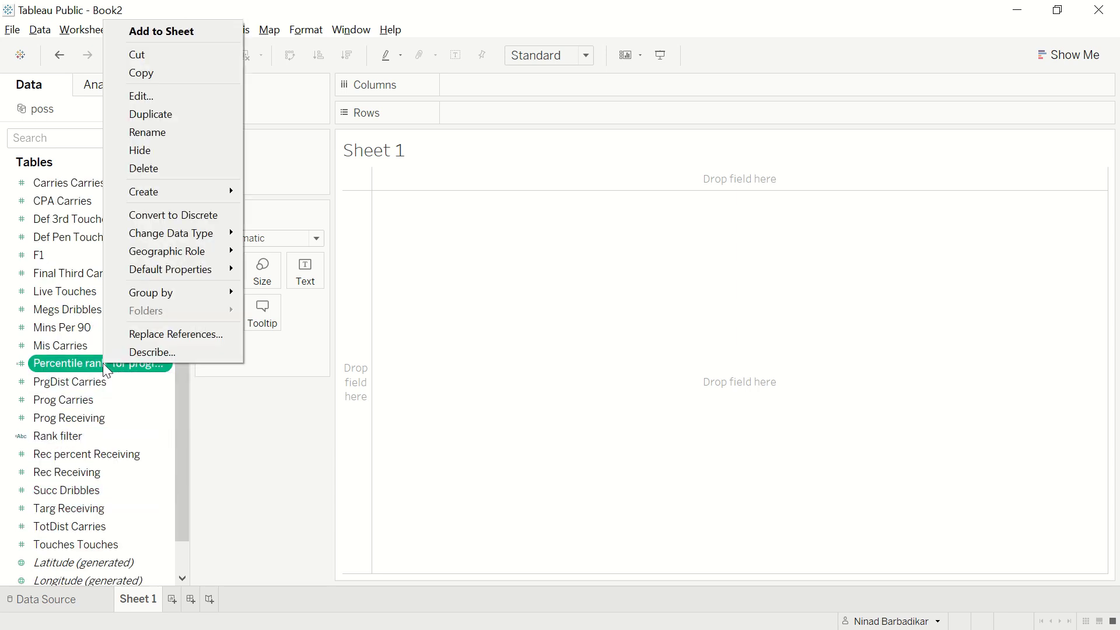
{"action": "left_click", "coordinate": [201, 416]}
{"action": "left_click_drag", "start_coordinate": [190, 380], "coordinate": [204, 383]}
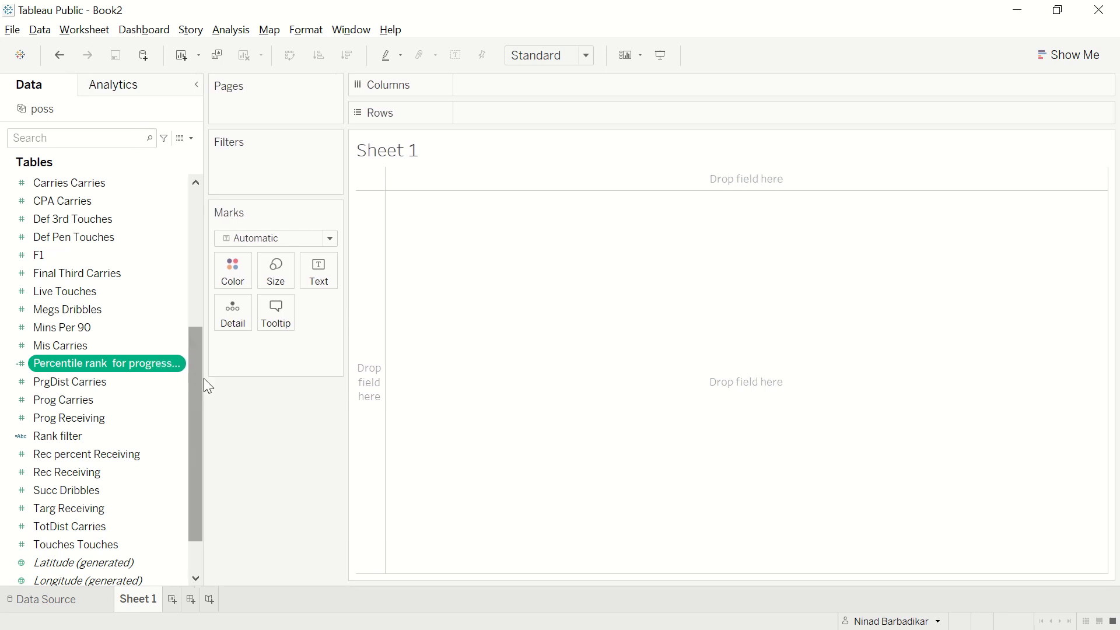
{"action": "right_click", "coordinate": [143, 365]}
{"action": "left_click", "coordinate": [236, 119]}
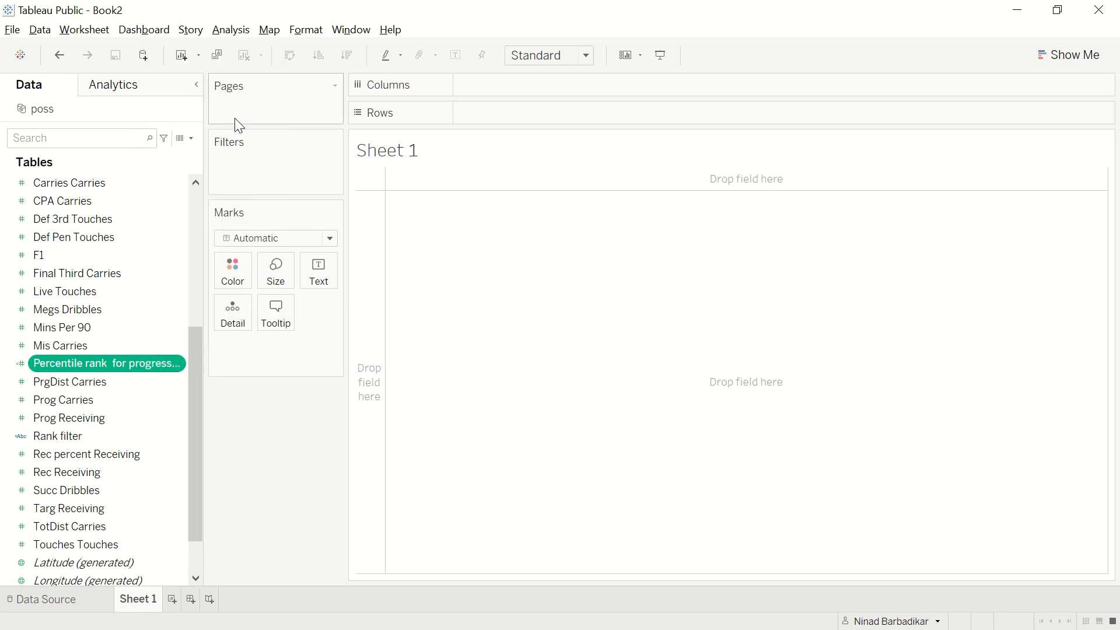
Edit the duplicated field's formula to RANK_PERCENTILE(SUM([Att Dribbles])).
{"action": "right_click", "coordinate": [128, 380]}
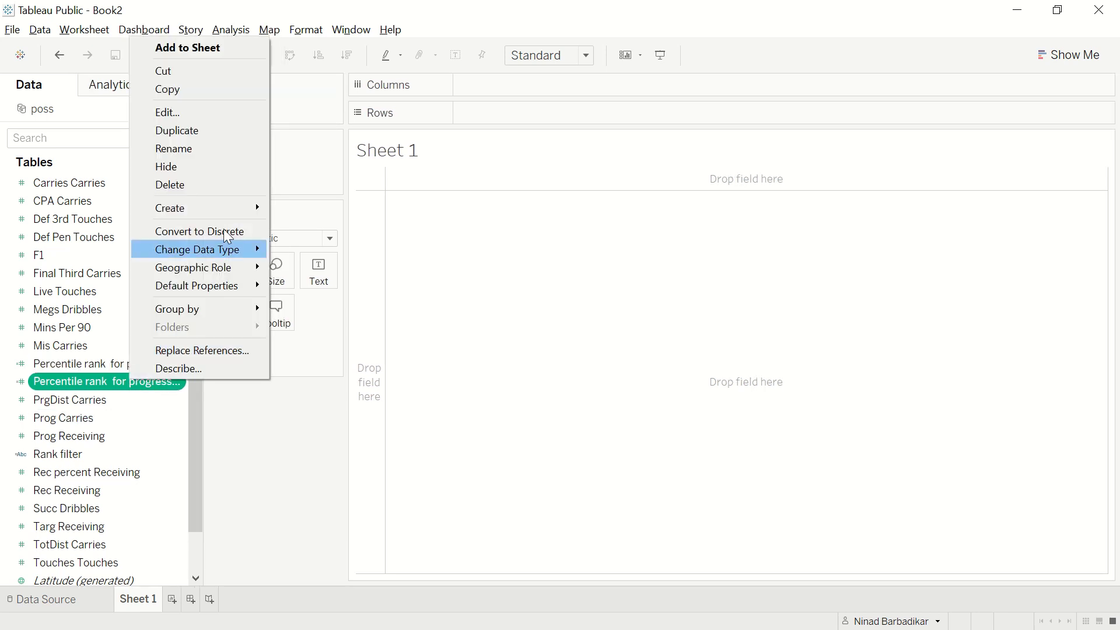
{"action": "left_click", "coordinate": [236, 125]}
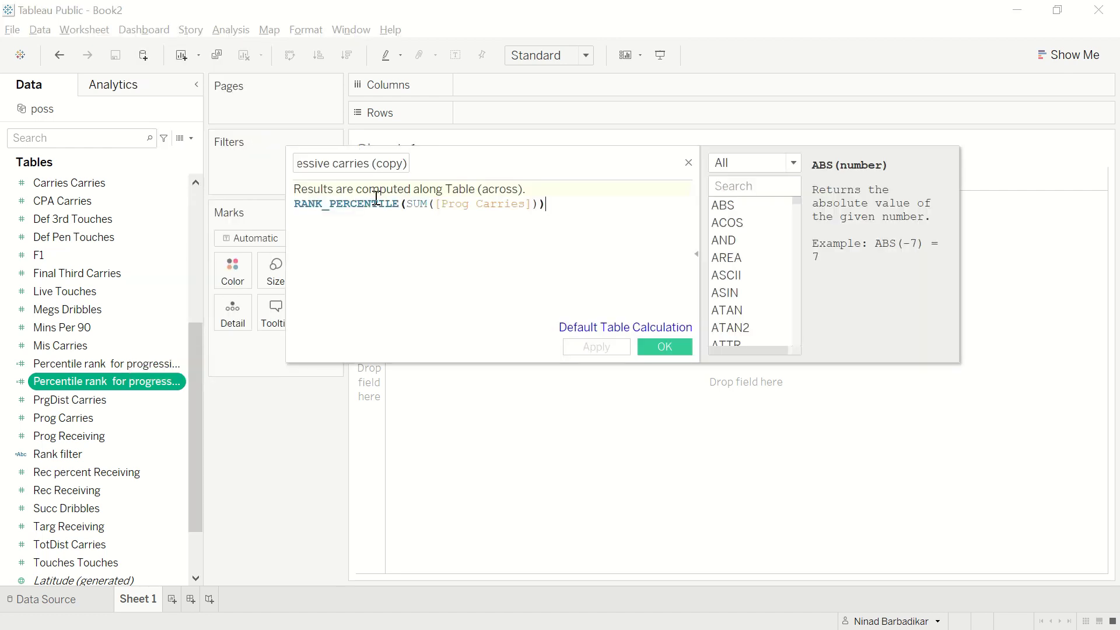
{"action": "left_click", "coordinate": [493, 207]}
{"action": "double_click", "coordinate": [493, 207]}
{"action": "type", "text": "att"}
{"action": "key", "text": "Down"}
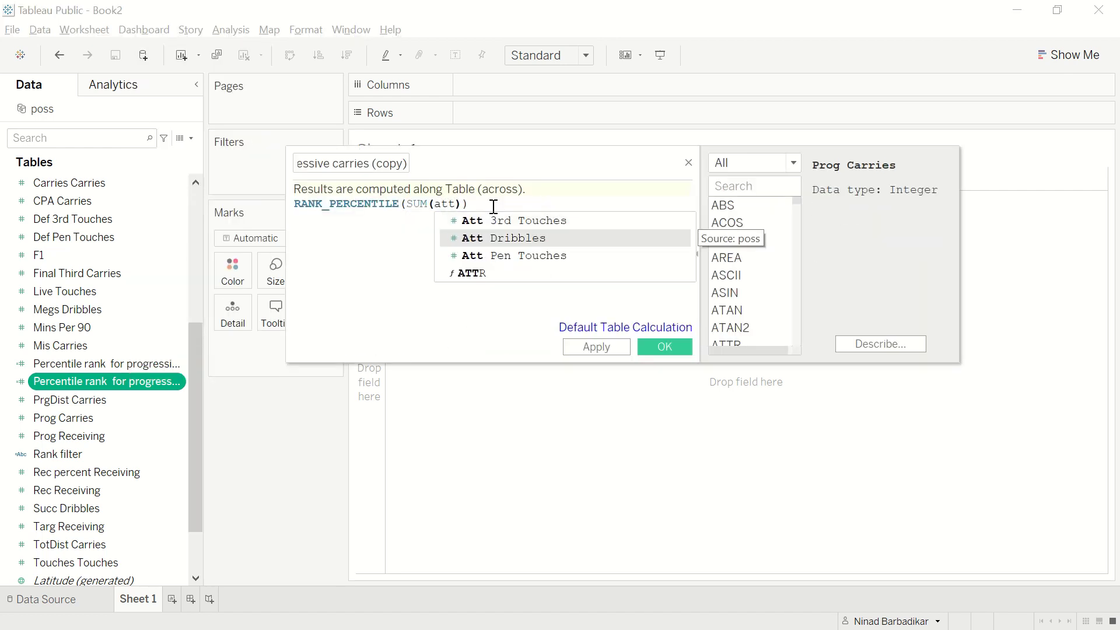
{"action": "key", "text": "Return"}
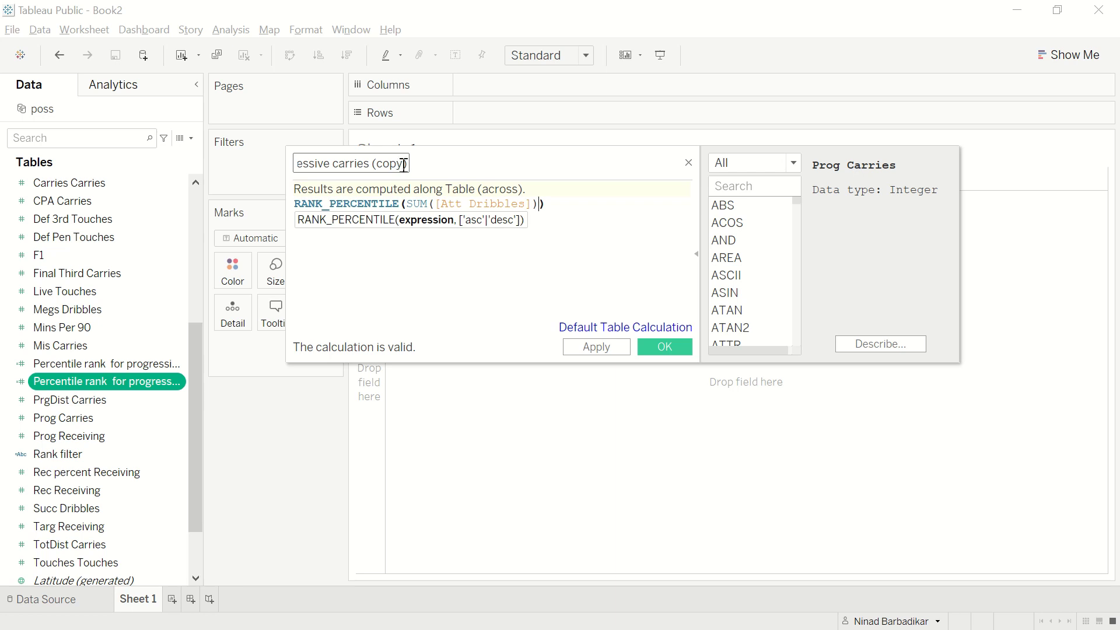
Rename the copied calculation to 'Percentile rank for attempted dribbles)' and save it.
{"action": "left_click", "coordinate": [406, 165]}
{"action": "key", "text": "shift+Home"}
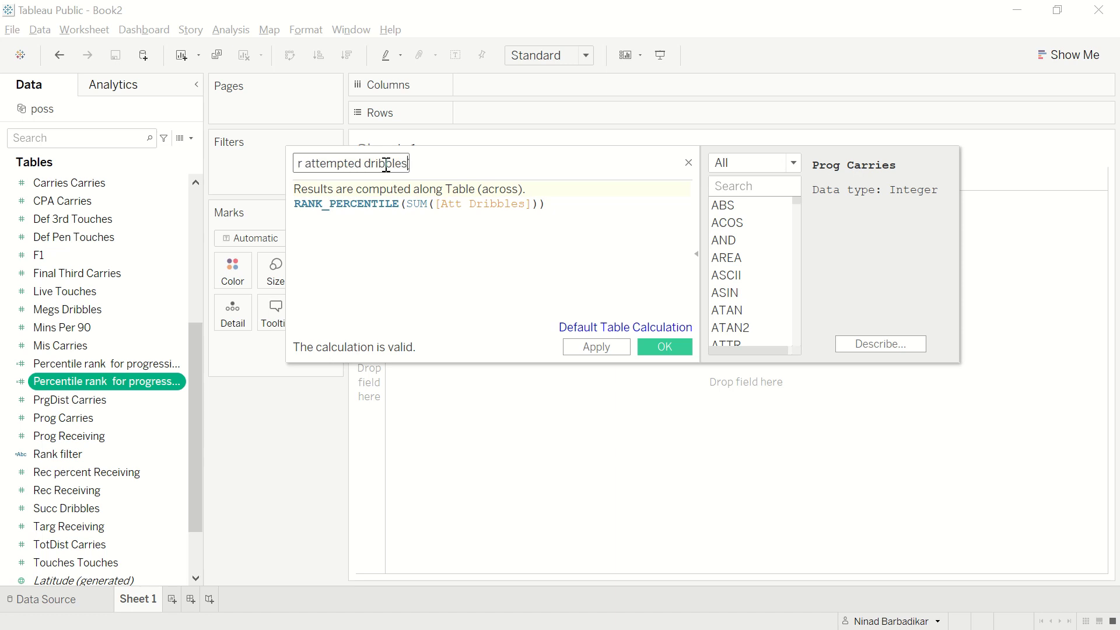
{"action": "left_click", "coordinate": [594, 348]}
{"action": "left_click", "coordinate": [671, 349]}
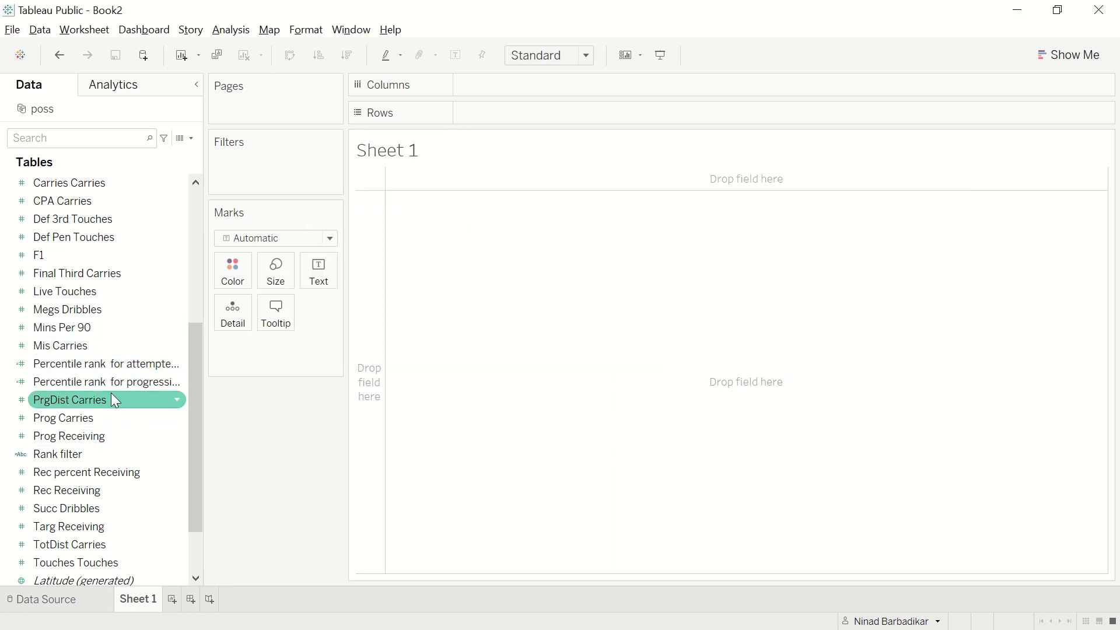
{"action": "scroll", "coordinate": [112, 389], "scroll_direction": "down", "scroll_amount": 1}
{"action": "left_click", "coordinate": [103, 350]}
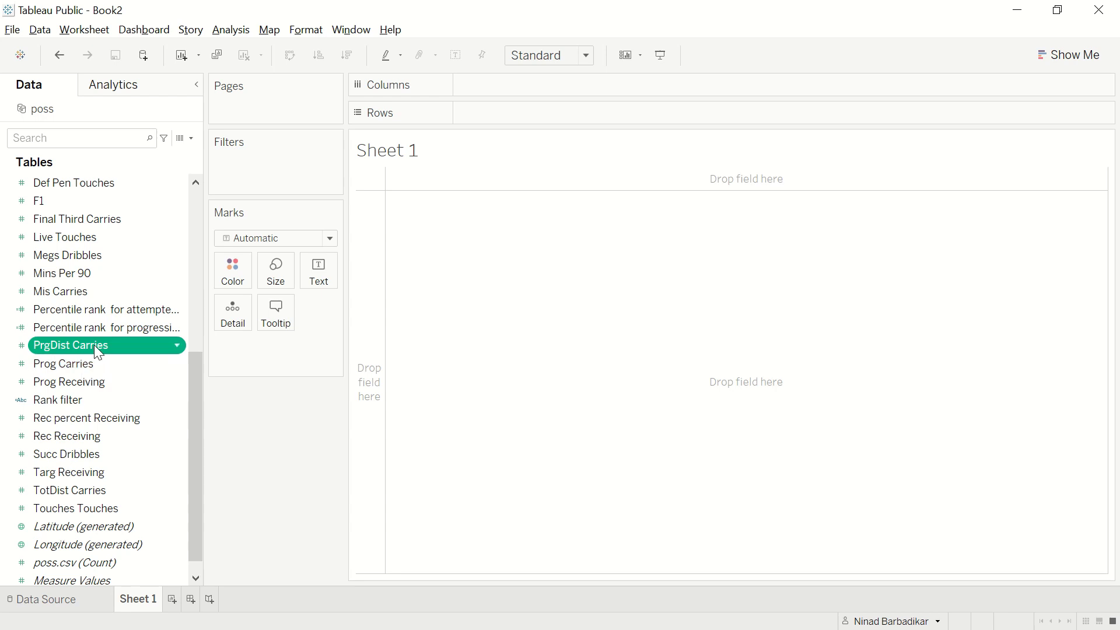
{"action": "key", "text": "shift+Down"}
{"action": "key", "text": "shift+Down"}
{"action": "key", "text": "shift+Down"}
{"action": "key", "text": "shift+Down"}
{"action": "key", "text": "shift+Down"}
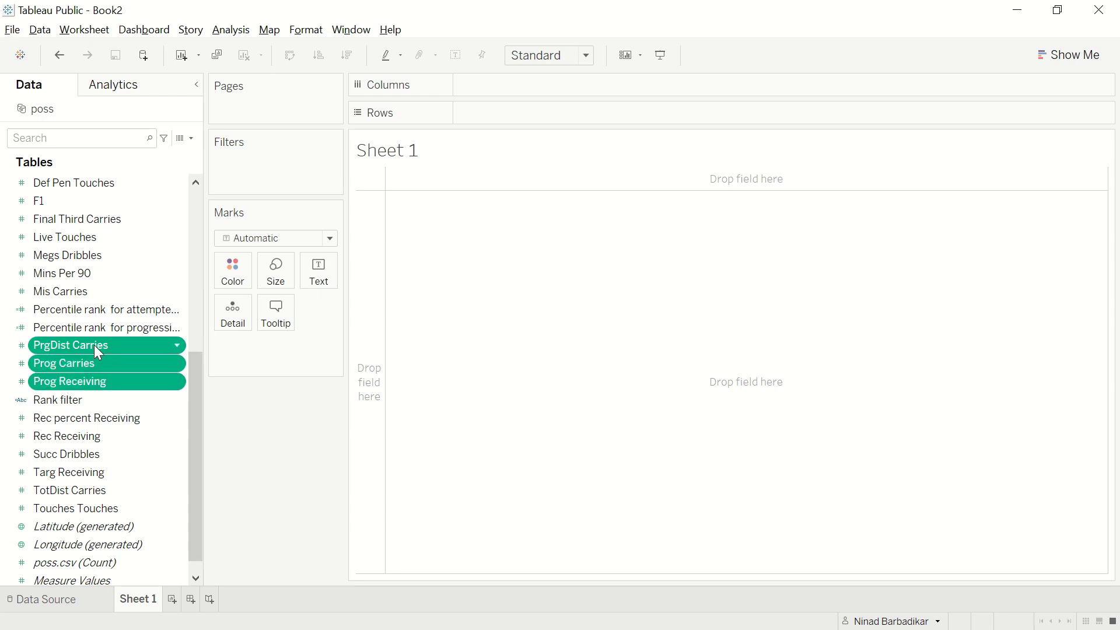
{"action": "key", "text": "shift+Up"}
{"action": "key", "text": "shift+Up"}
{"action": "key", "text": "shift+Up"}
Widen the data pane enough to show the full names of both percentile rank fields.
{"action": "left_click", "coordinate": [123, 315]}
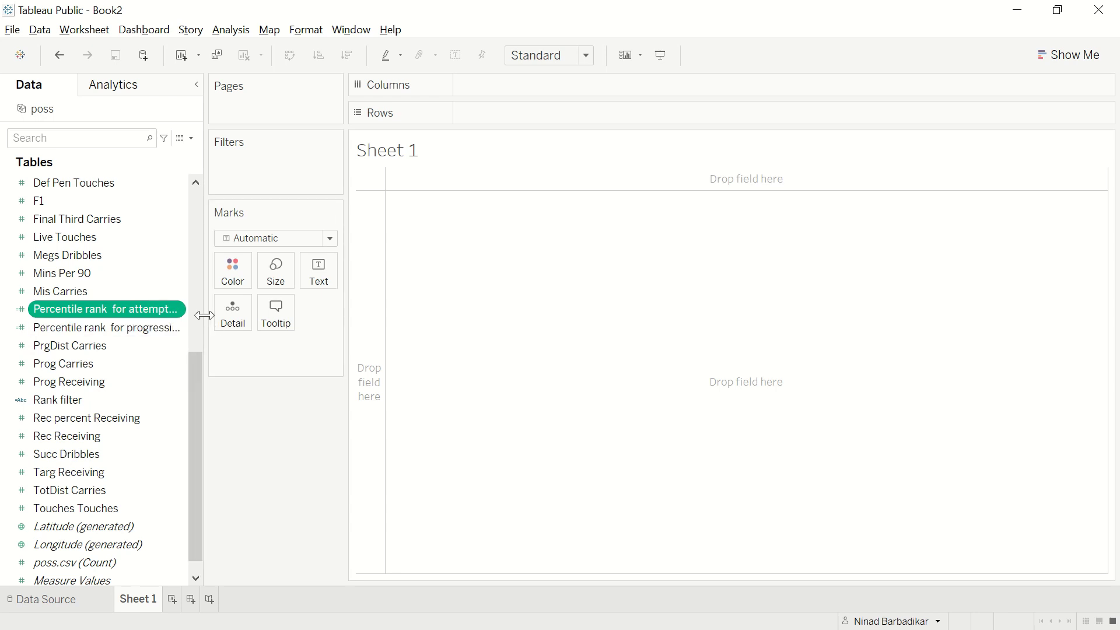
{"action": "left_click_drag", "start_coordinate": [214, 325], "coordinate": [290, 324]}
{"action": "left_click", "coordinate": [123, 296]}
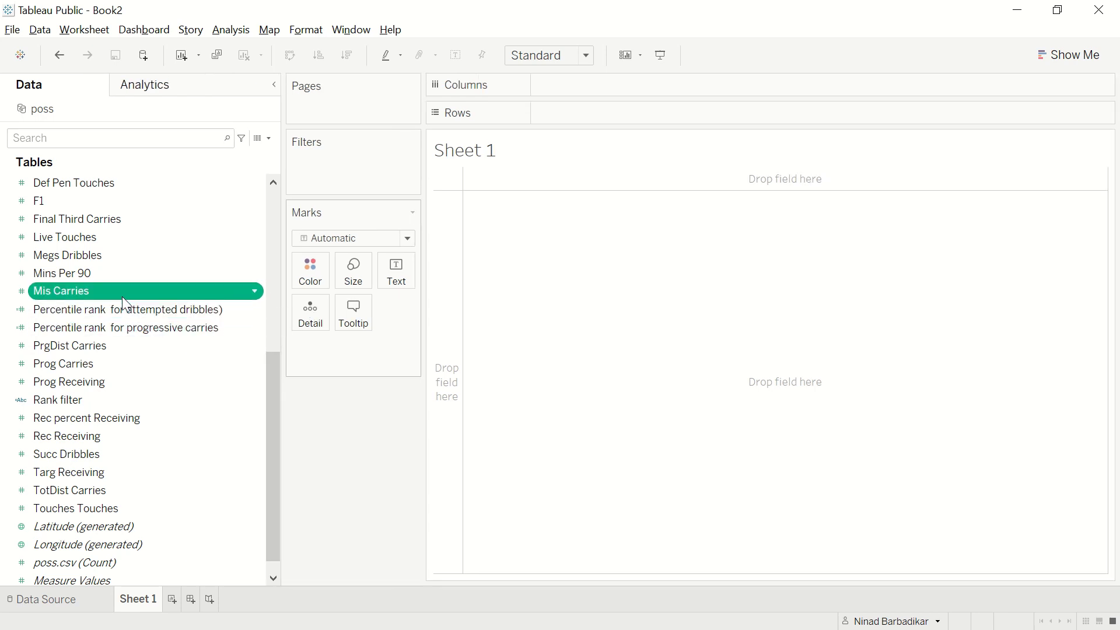
Filter the sheet by Mins Per 90 with a range of values starting at 12, and widen the filters area slightly.
{"action": "left_click_drag", "start_coordinate": [88, 273], "coordinate": [403, 175]}
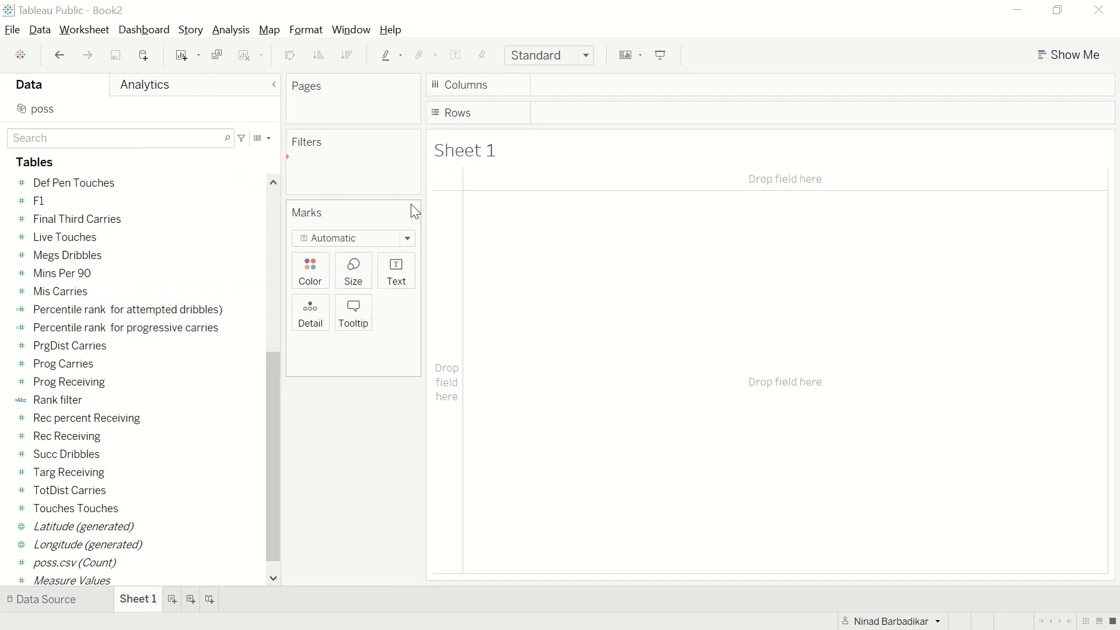
{"action": "double_click", "coordinate": [593, 221]}
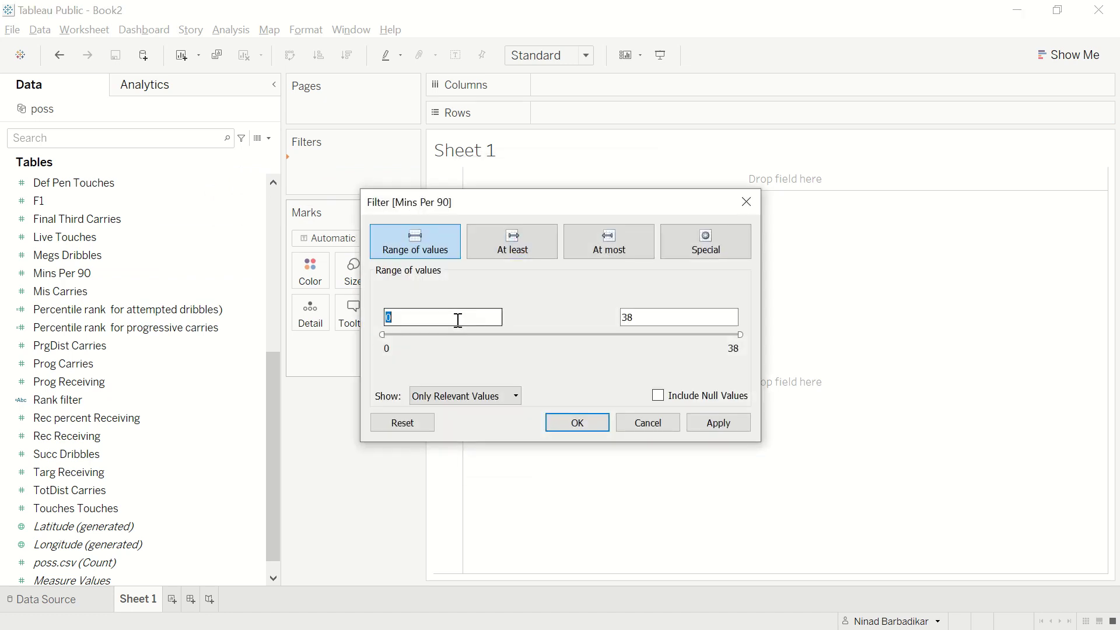
{"action": "type", "text": "12"}
{"action": "left_click", "coordinate": [721, 423]}
{"action": "left_click", "coordinate": [583, 429]}
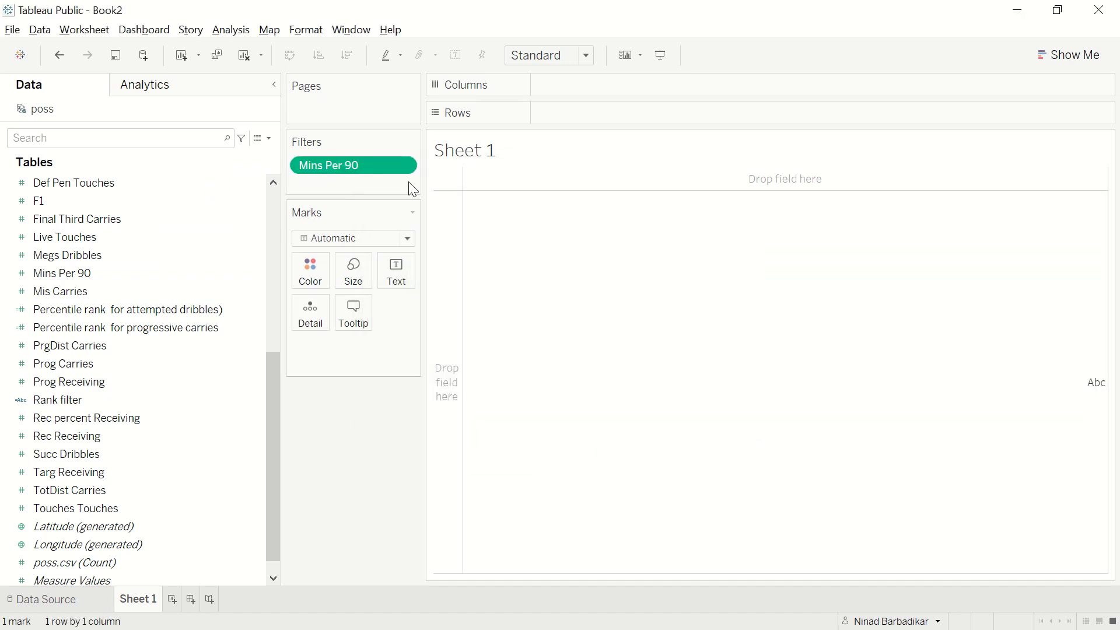
{"action": "left_click_drag", "start_coordinate": [424, 166], "coordinate": [432, 164]}
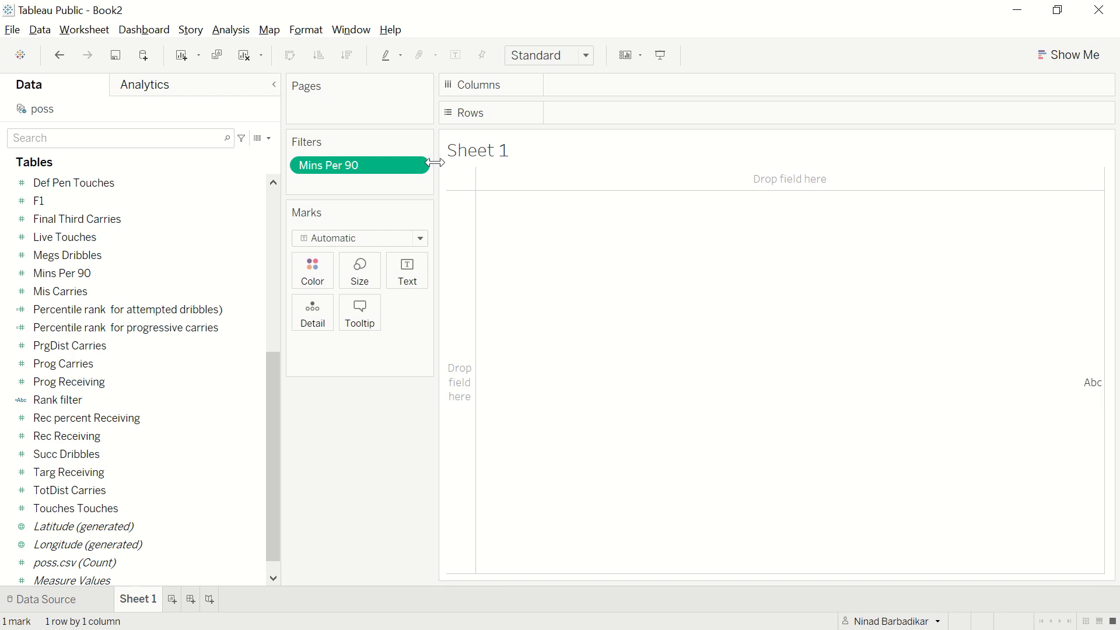
{"action": "left_click", "coordinate": [187, 237]}
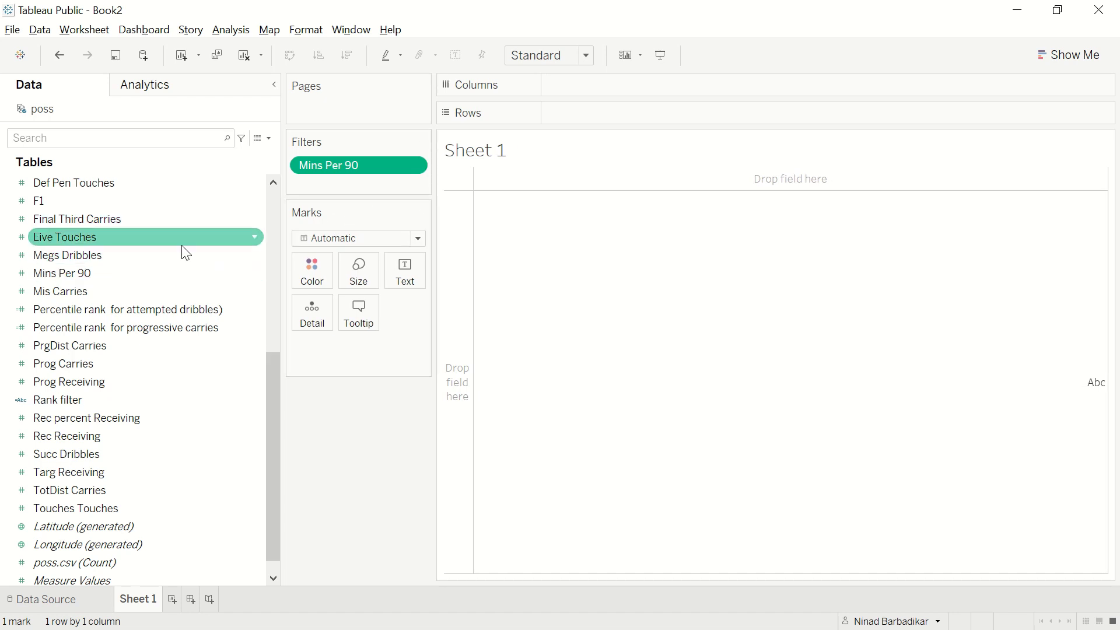
{"action": "scroll", "coordinate": [181, 252], "scroll_direction": "up", "scroll_amount": 4}
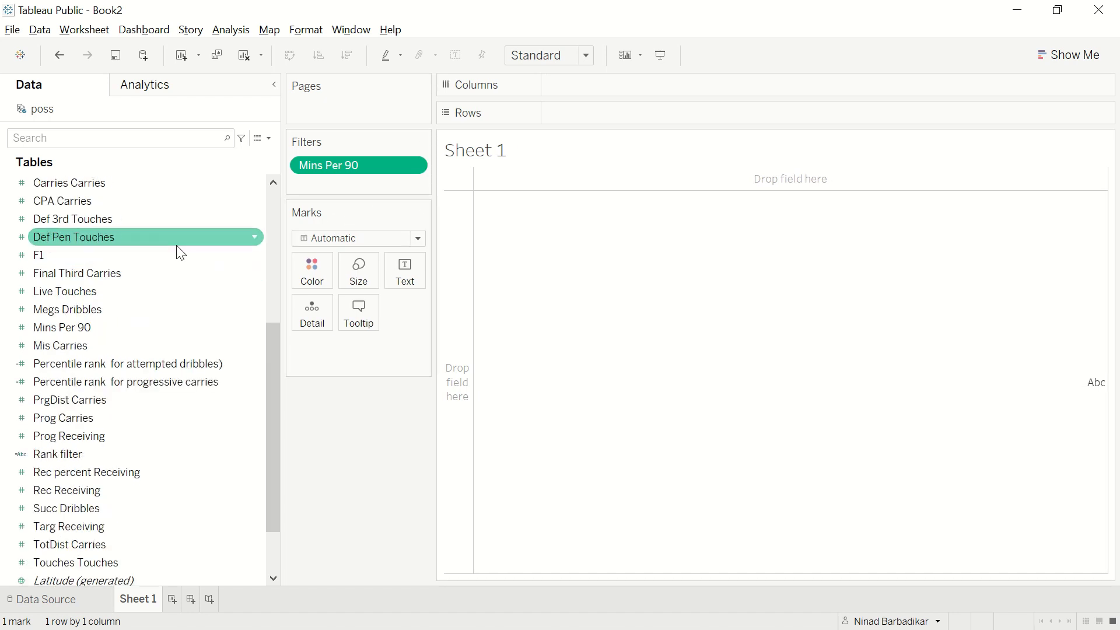
Hide the #Pl Dribbles and Att 3rd Touches fields from the data source's measures.
{"action": "scroll", "coordinate": [169, 254], "scroll_direction": "down", "scroll_amount": 1}
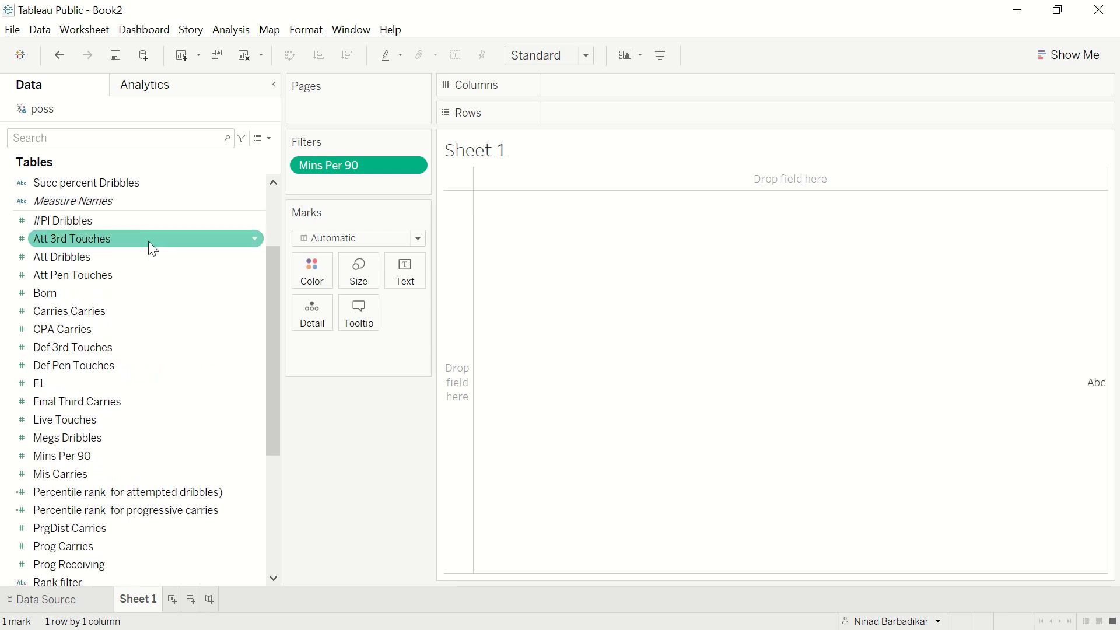
{"action": "left_click", "coordinate": [116, 227]}
{"action": "left_click", "coordinate": [117, 236], "text": "ctrl"}
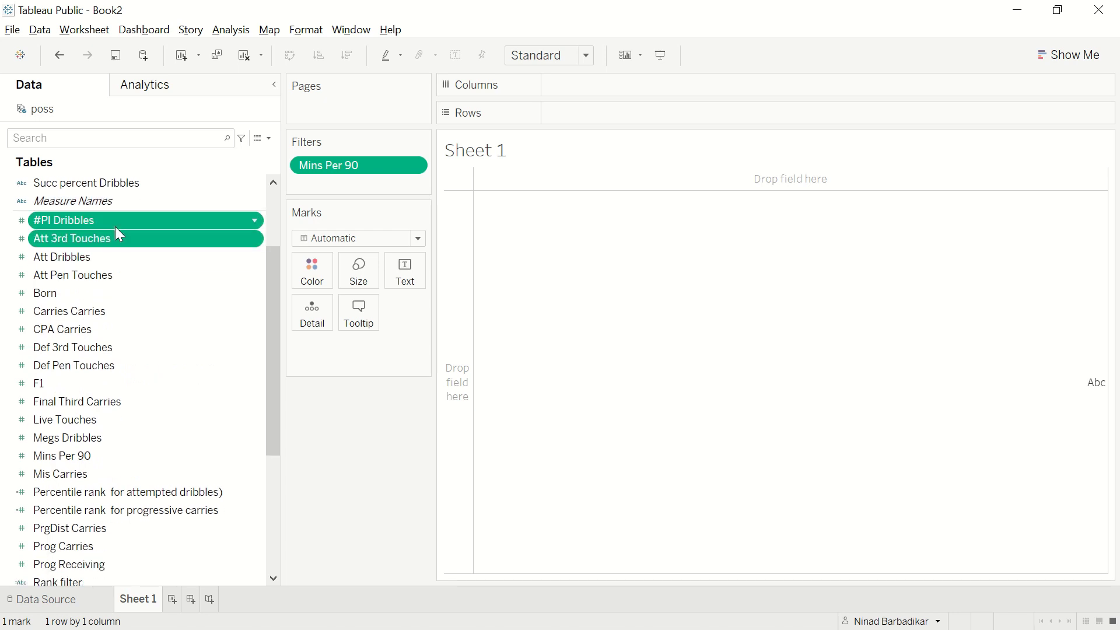
{"action": "right_click", "coordinate": [115, 228]}
{"action": "key", "text": "Escape"}
{"action": "right_click", "coordinate": [158, 227]}
{"action": "left_click", "coordinate": [188, 259]}
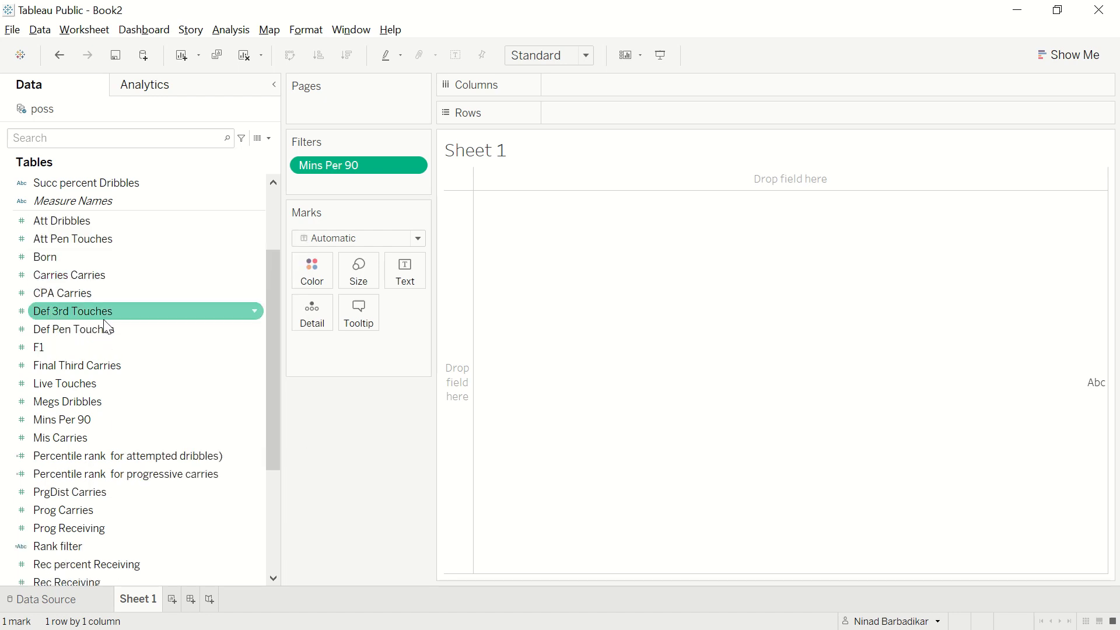
Hide the PrgDist Carries field while keeping Prog Carries in the list of measures.
{"action": "scroll", "coordinate": [99, 350], "scroll_direction": "down", "scroll_amount": 3}
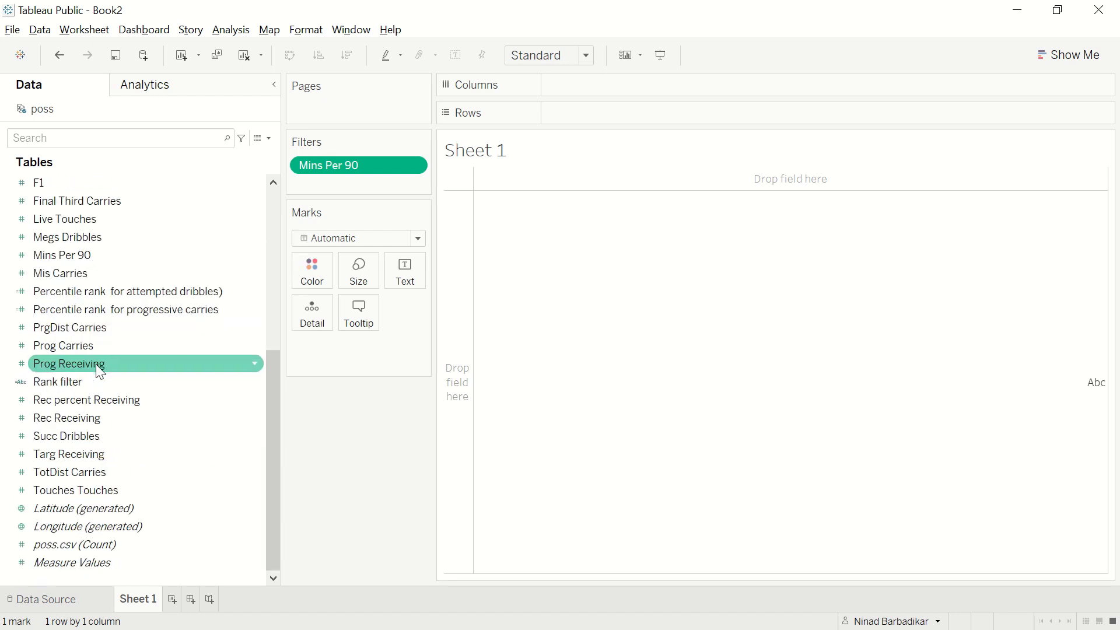
{"action": "left_click", "coordinate": [126, 325]}
{"action": "key", "text": "shift+Down"}
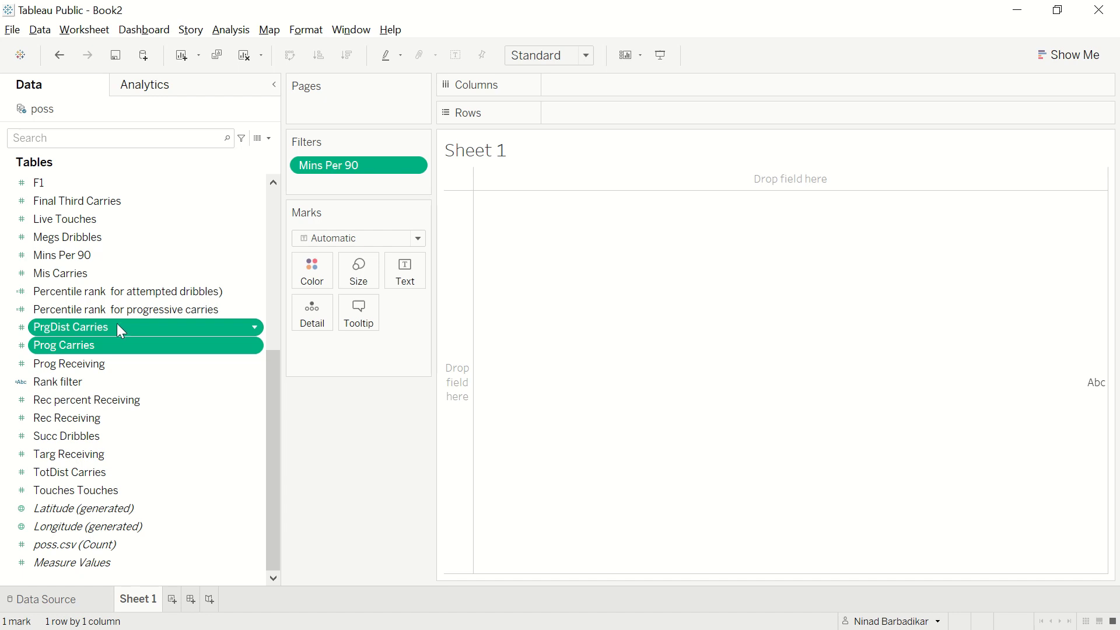
{"action": "right_click", "coordinate": [105, 327]}
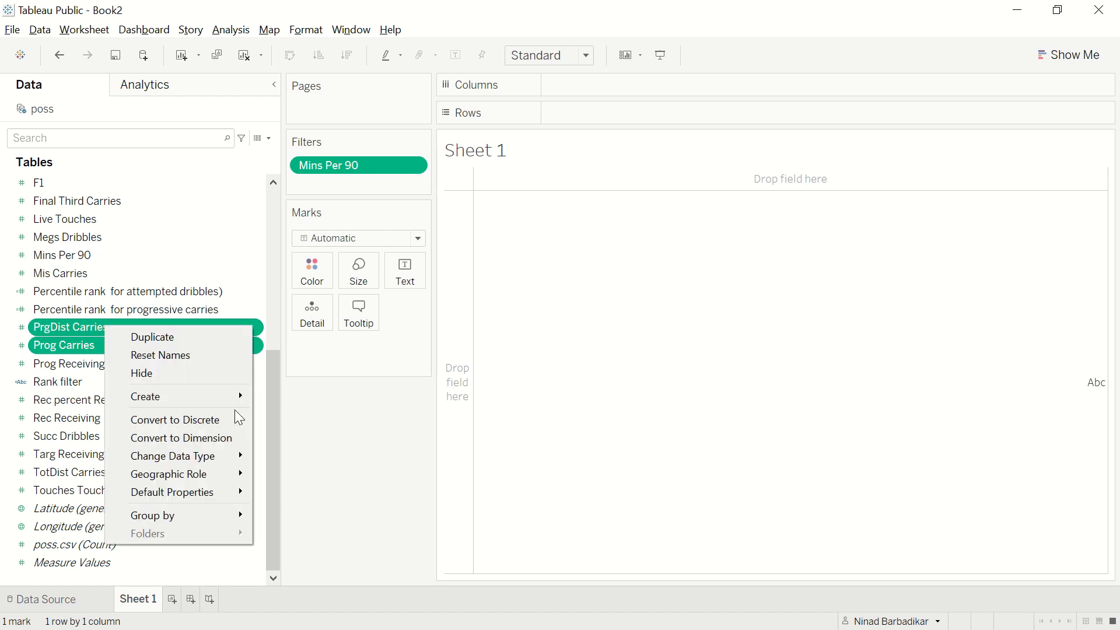
{"action": "left_click", "coordinate": [328, 402]}
{"action": "left_click", "coordinate": [184, 331]}
{"action": "right_click", "coordinate": [185, 332]}
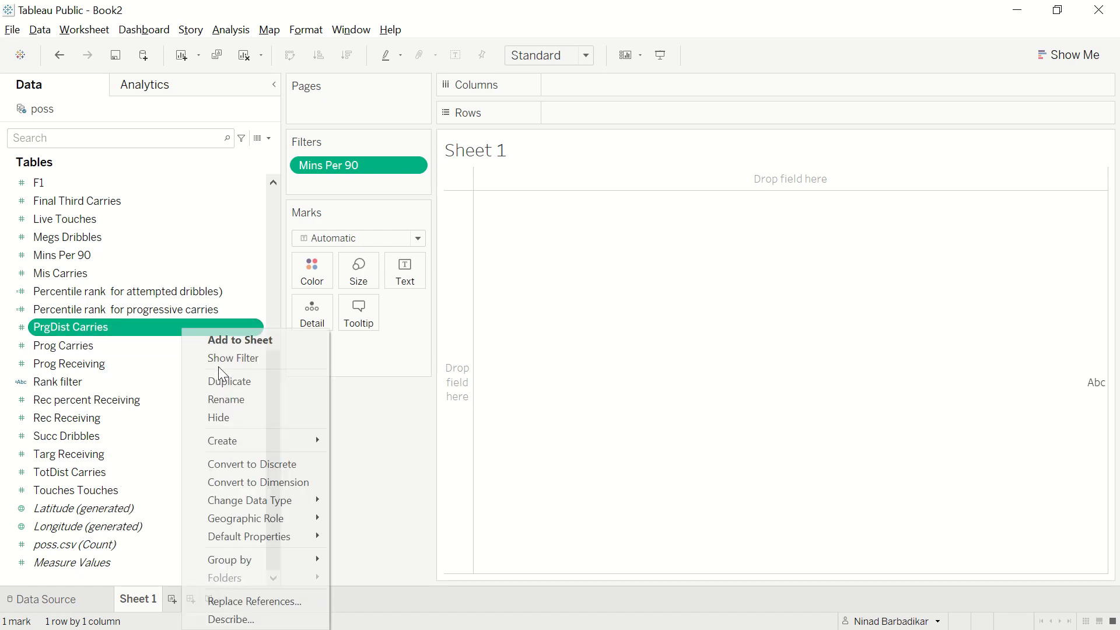
{"action": "left_click", "coordinate": [222, 416]}
Hide the Succ Dribbles, Targ Receiving, TotDist Carries and Touches Touches fields together.
{"action": "left_click", "coordinate": [134, 436]}
{"action": "key", "text": "shift+Down"}
{"action": "key", "text": "shift+Down"}
{"action": "key", "text": "shift+Down"}
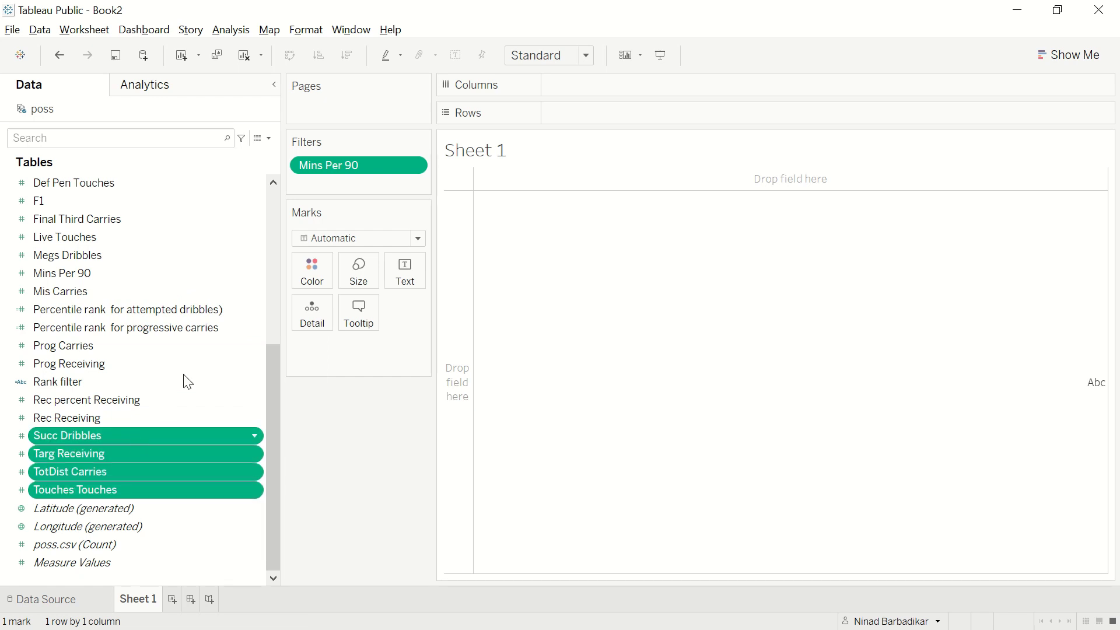
{"action": "right_click", "coordinate": [134, 437]}
{"action": "left_click", "coordinate": [181, 440]}
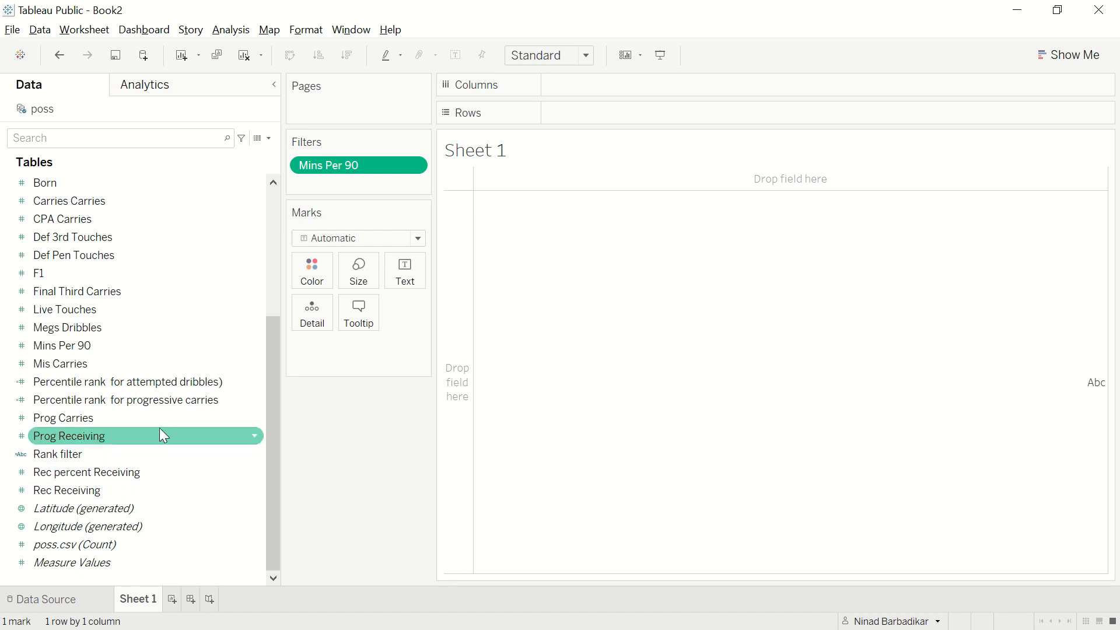
Build a bar chart with Measure Values on columns and Player followed by Measure Names on rows, including all members.
{"action": "left_click_drag", "start_coordinate": [85, 561], "coordinate": [760, 88]}
{"action": "scroll", "coordinate": [102, 233], "scroll_direction": "up", "scroll_amount": 4}
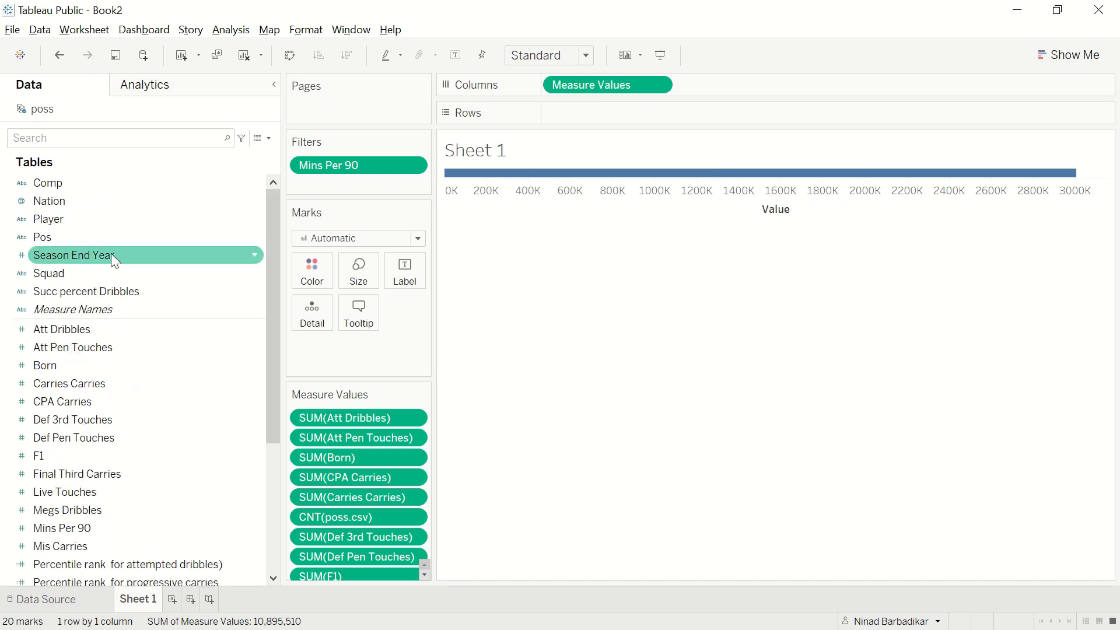
{"action": "left_click", "coordinate": [78, 290]}
{"action": "left_click_drag", "start_coordinate": [74, 307], "coordinate": [647, 114]}
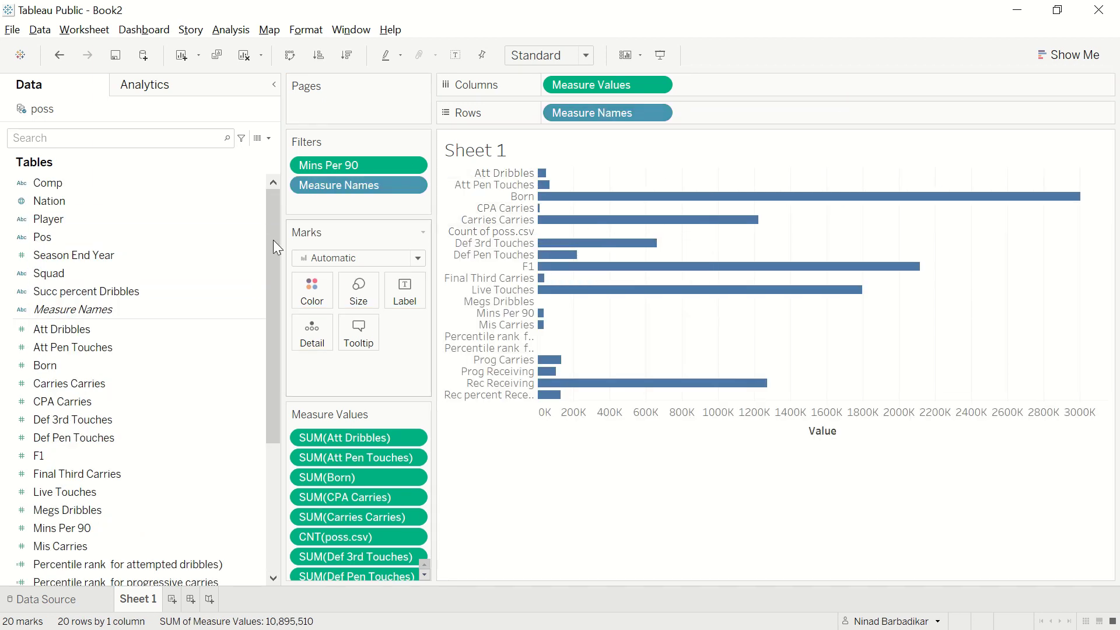
{"action": "left_click_drag", "start_coordinate": [112, 235], "coordinate": [558, 119]}
{"action": "left_click", "coordinate": [575, 320]}
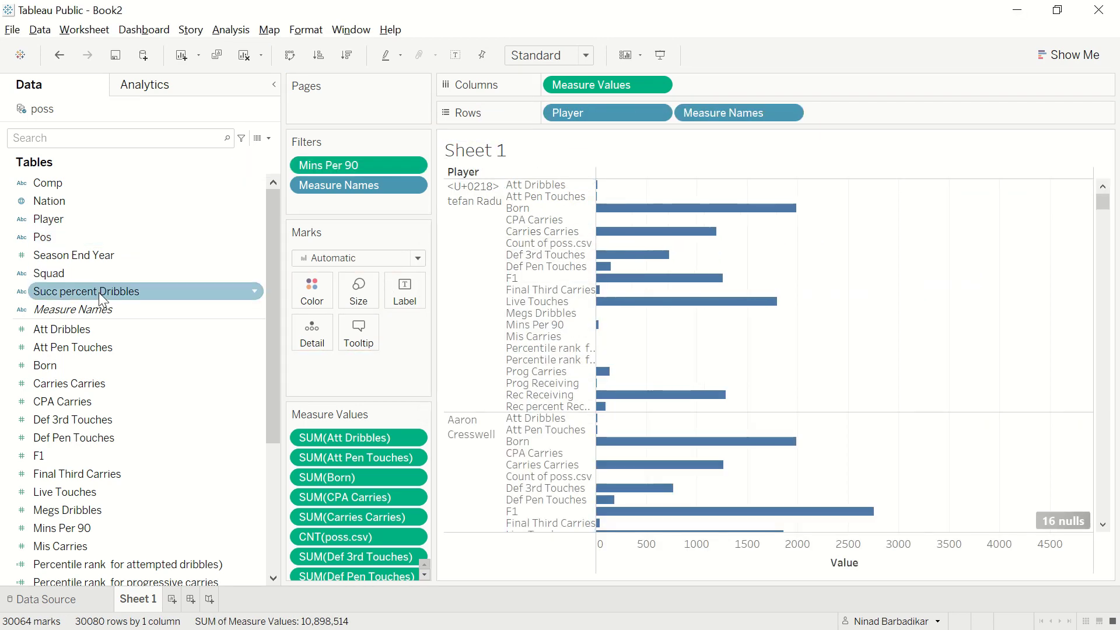
Filter the sheet by Pos, excluding every position except FW,MF and MF,FW, and look through the remaining players.
{"action": "left_click_drag", "start_coordinate": [119, 238], "coordinate": [329, 204]}
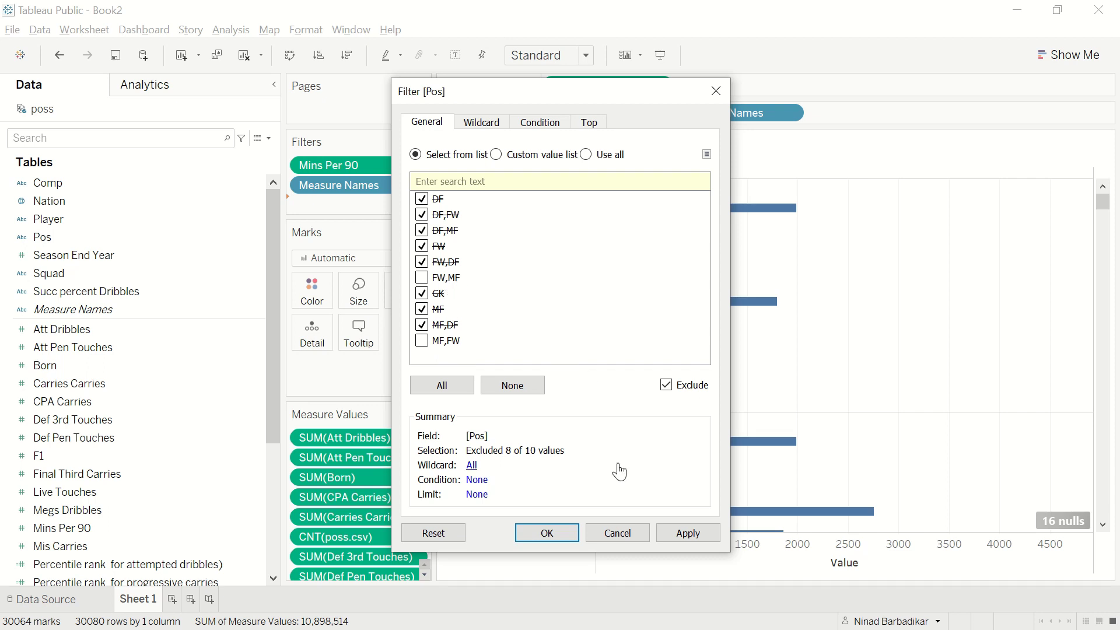
{"action": "left_click", "coordinate": [566, 532]}
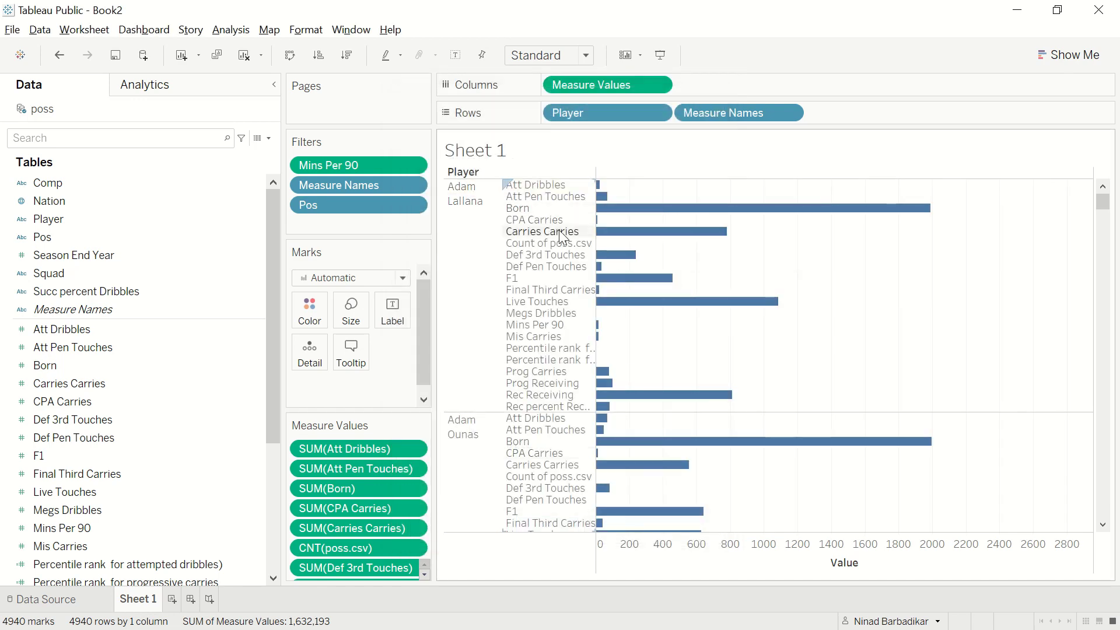
{"action": "scroll", "coordinate": [479, 281], "scroll_direction": "down", "scroll_amount": 1}
{"action": "scroll", "coordinate": [466, 286], "scroll_direction": "up", "scroll_amount": 1}
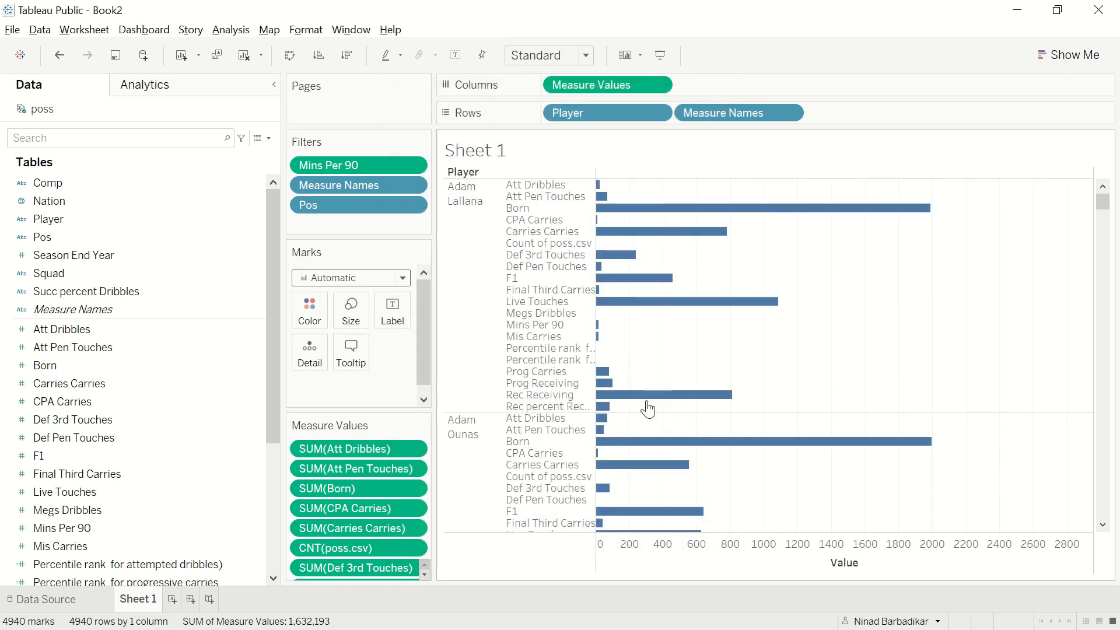
{"action": "scroll", "coordinate": [648, 408], "scroll_direction": "down", "scroll_amount": 20}
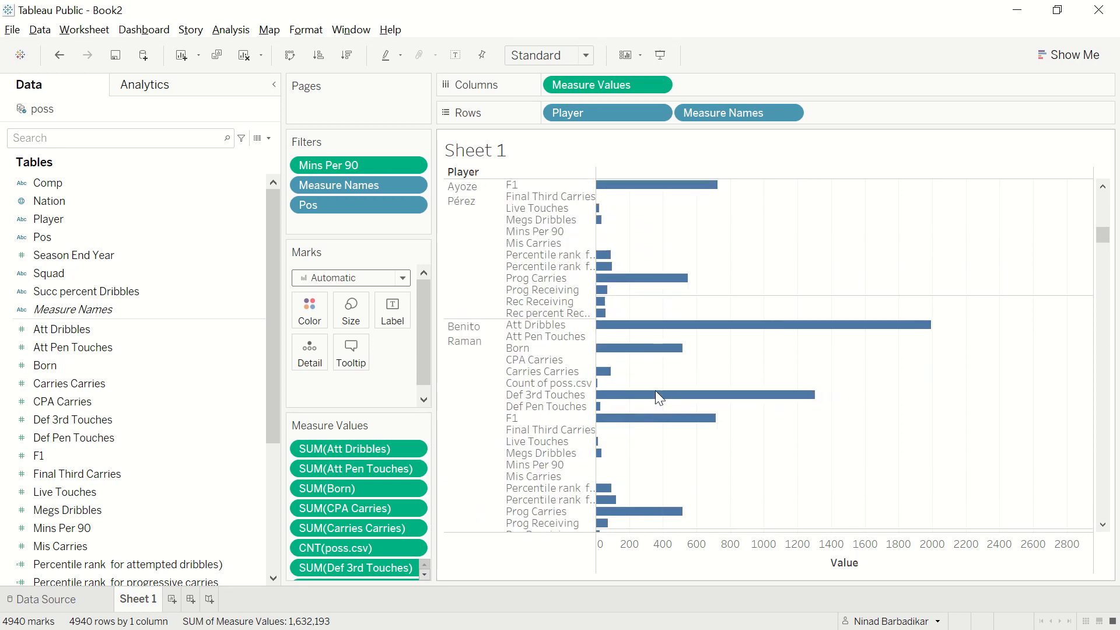
{"action": "scroll", "coordinate": [656, 390], "scroll_direction": "down", "scroll_amount": 20}
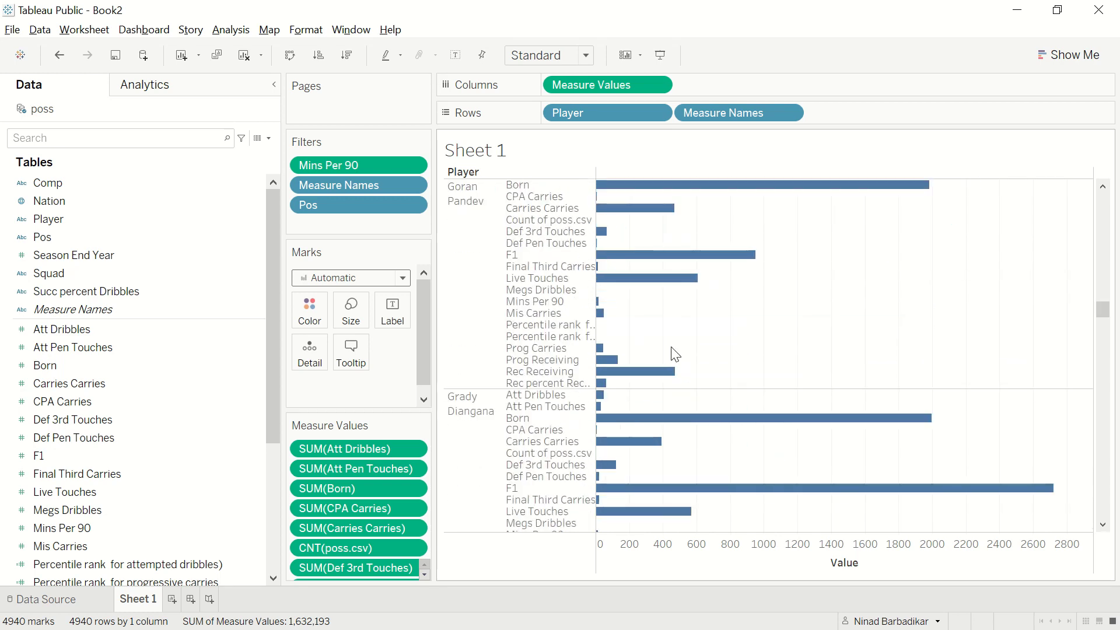
{"action": "scroll", "coordinate": [700, 350], "scroll_direction": "down", "scroll_amount": 12}
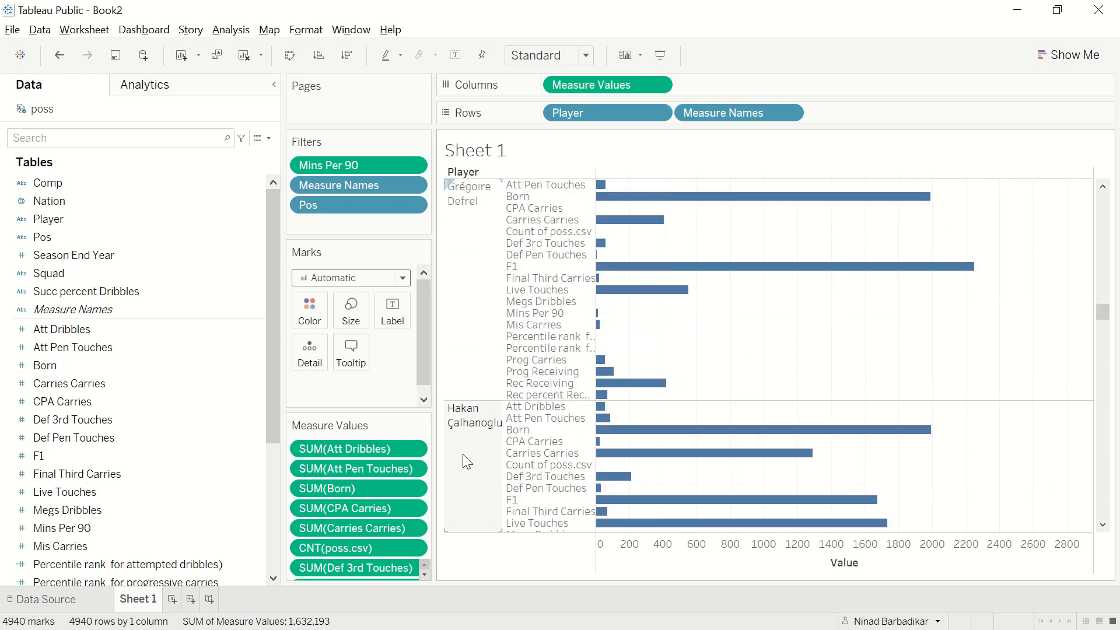
Remove Att Dribbles, Att Pen Touches and Born from the chart's measure values.
{"action": "left_click", "coordinate": [413, 448]}
{"action": "left_click", "coordinate": [350, 619]}
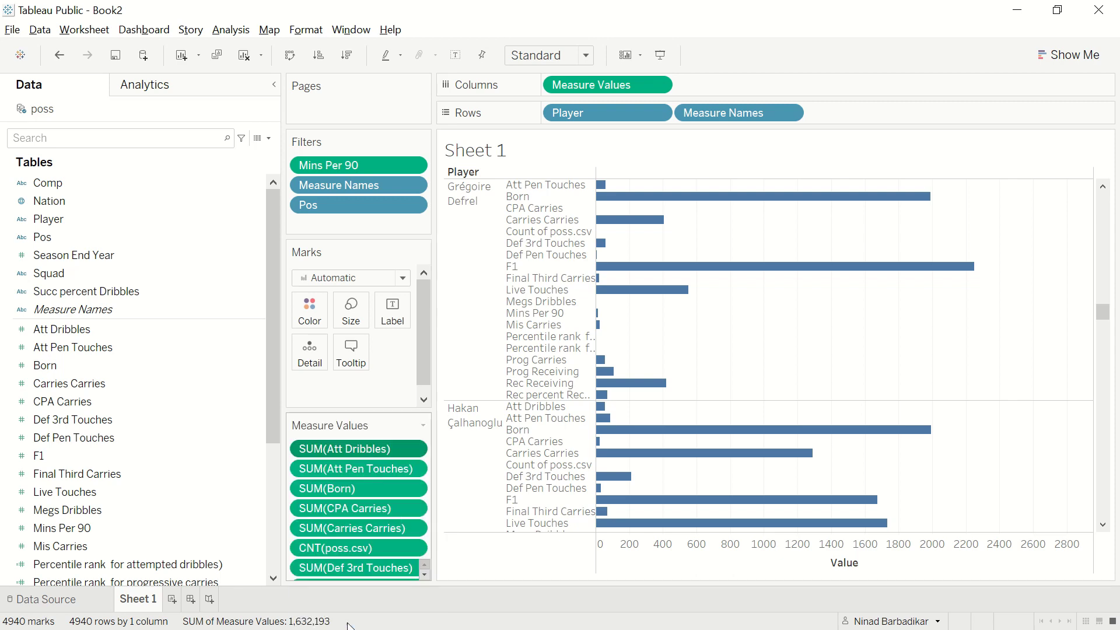
{"action": "left_click", "coordinate": [413, 448]}
{"action": "left_click", "coordinate": [376, 619]}
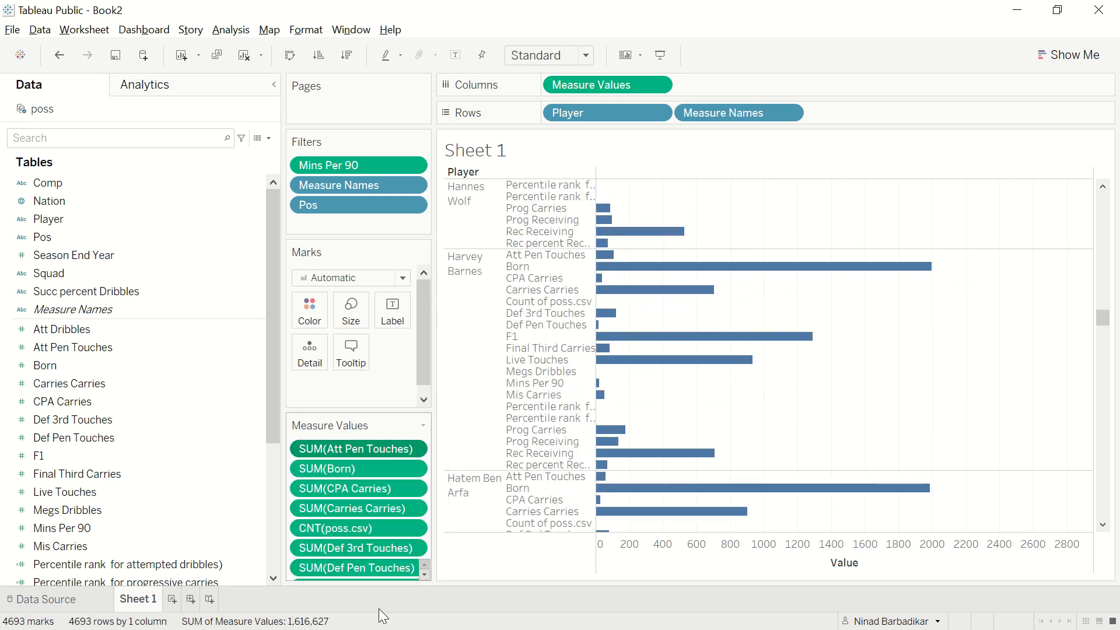
{"action": "left_click", "coordinate": [414, 449]}
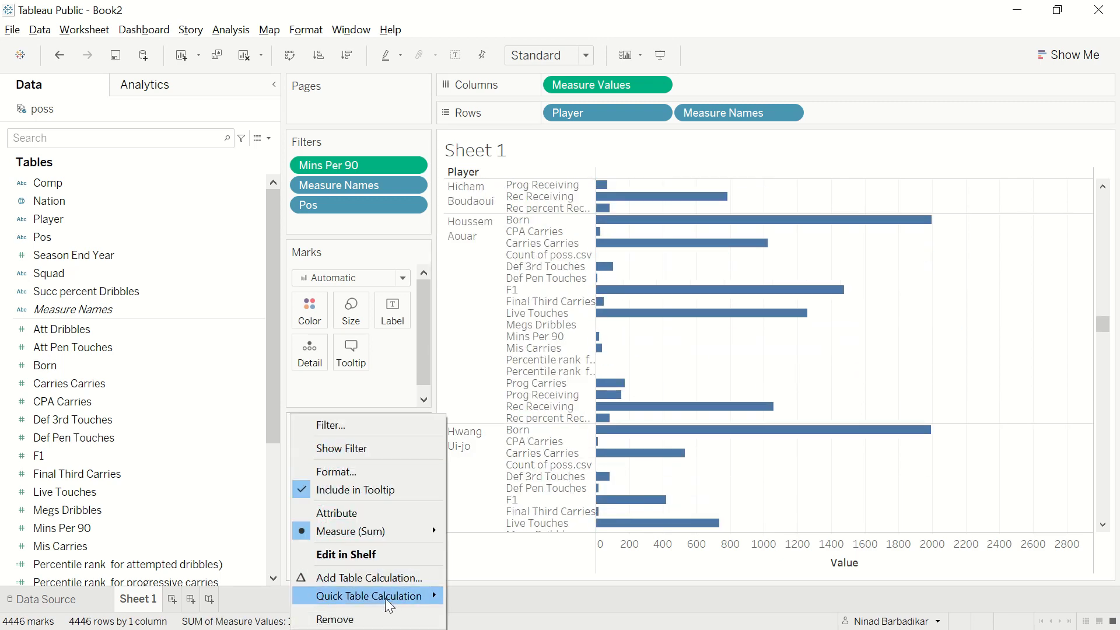
{"action": "left_click", "coordinate": [377, 619]}
Remove CPA Carries and Carries Carries from the chart's measure values.
{"action": "left_click", "coordinate": [417, 508]}
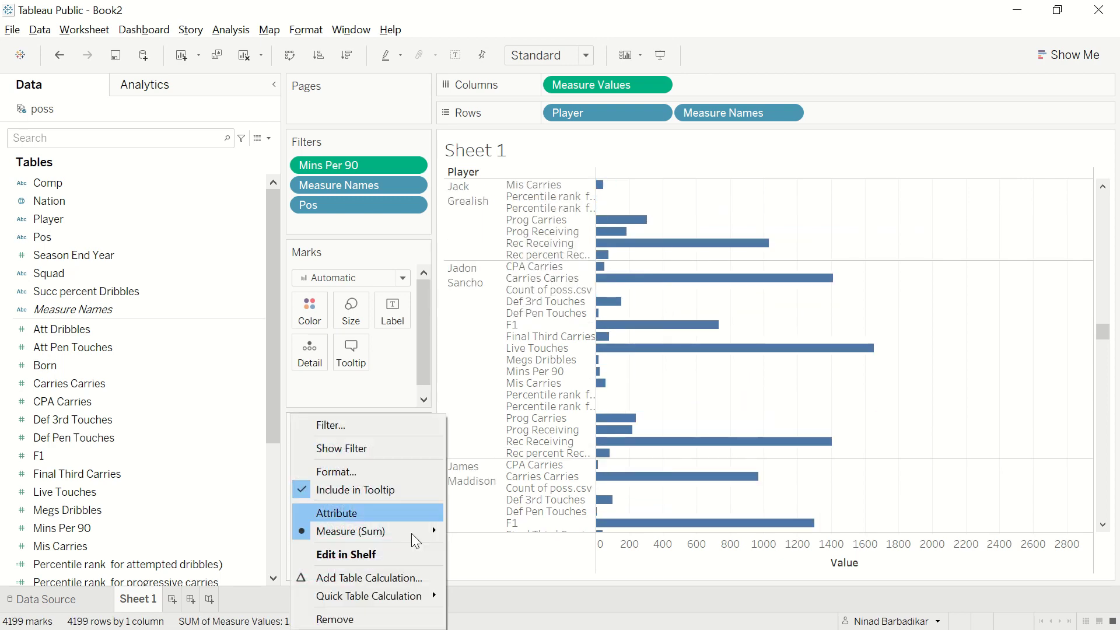
{"action": "key", "text": "Escape"}
{"action": "left_click", "coordinate": [413, 449]}
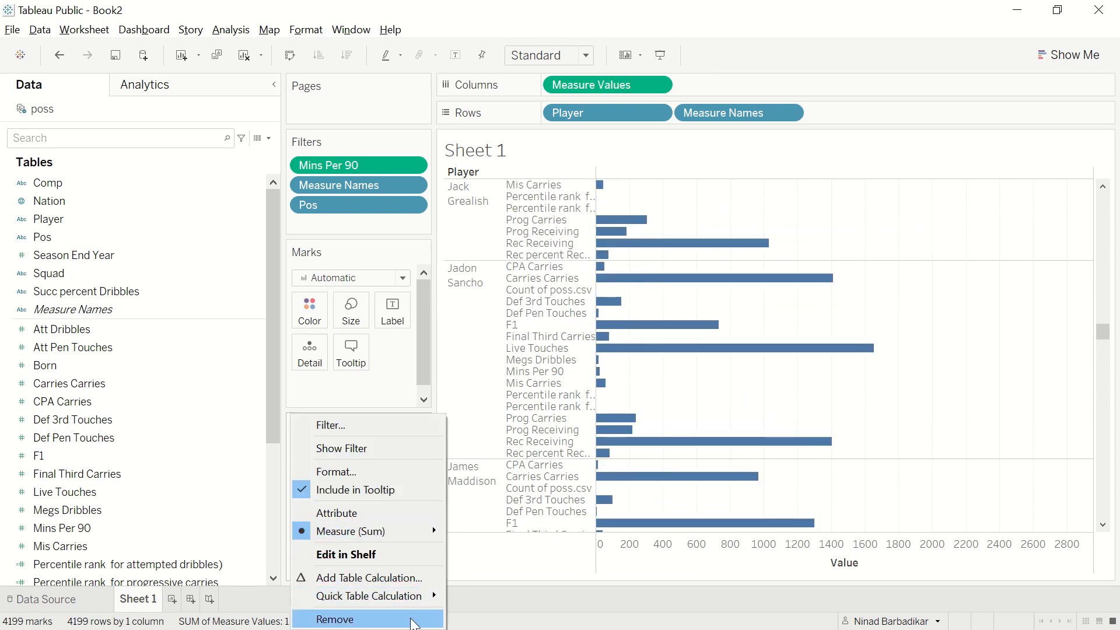
{"action": "left_click", "coordinate": [376, 619]}
{"action": "left_click", "coordinate": [414, 449]}
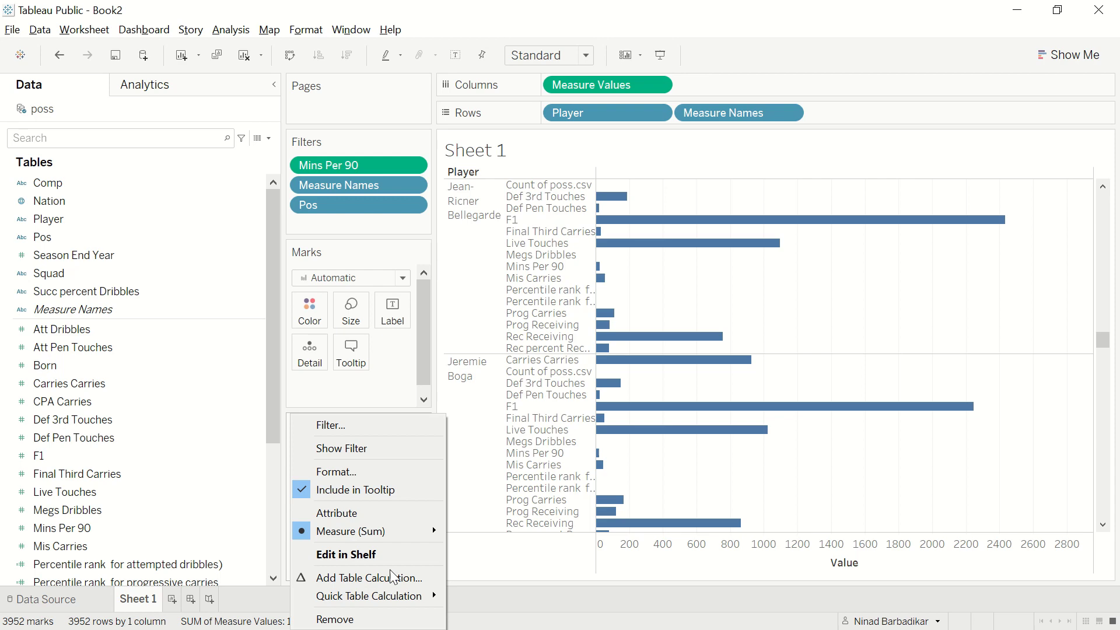
{"action": "left_click", "coordinate": [376, 620]}
Remove the poss.csv count, Def 3rd Touches, Def Pen Touches and F1 from the chart's measure values.
{"action": "left_click", "coordinate": [414, 449]}
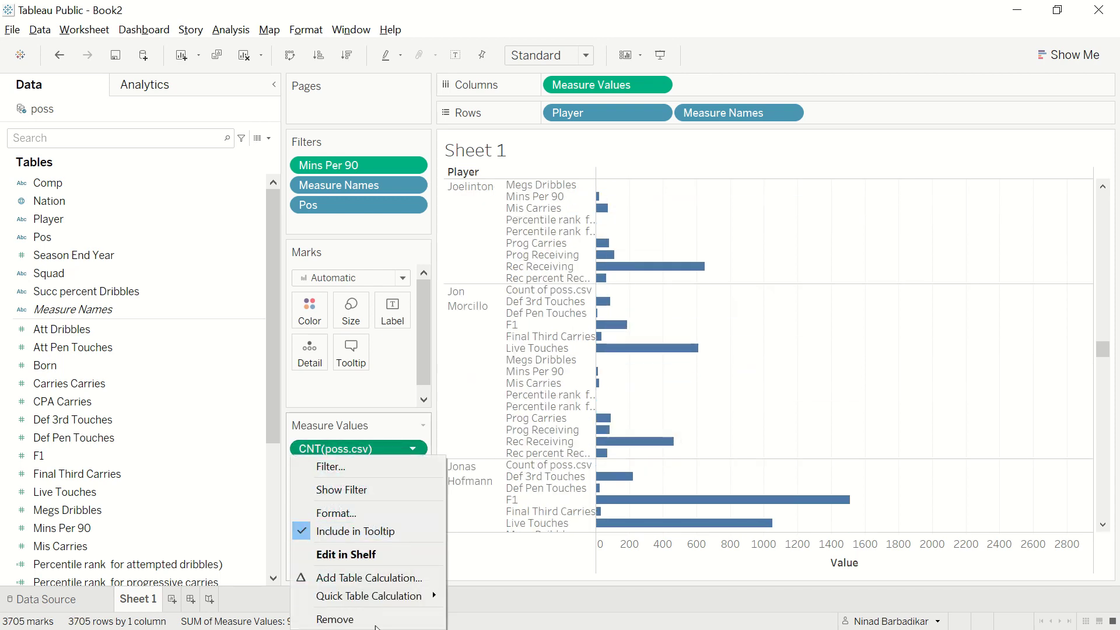
{"action": "left_click", "coordinate": [376, 619]}
{"action": "left_click", "coordinate": [412, 449]}
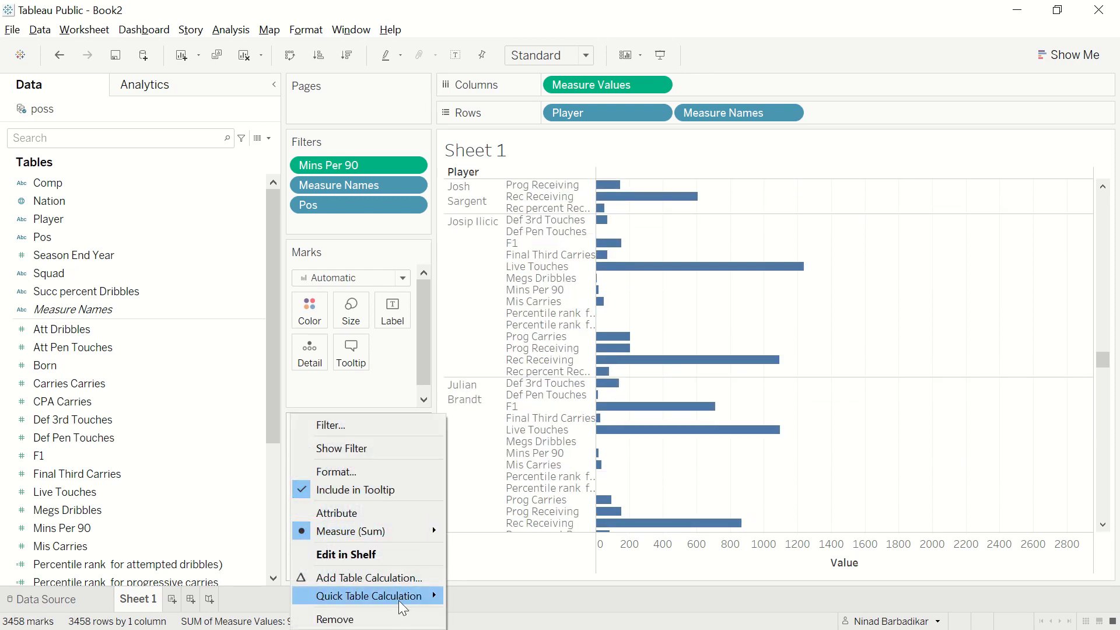
{"action": "left_click", "coordinate": [397, 619]}
{"action": "left_click", "coordinate": [414, 448]}
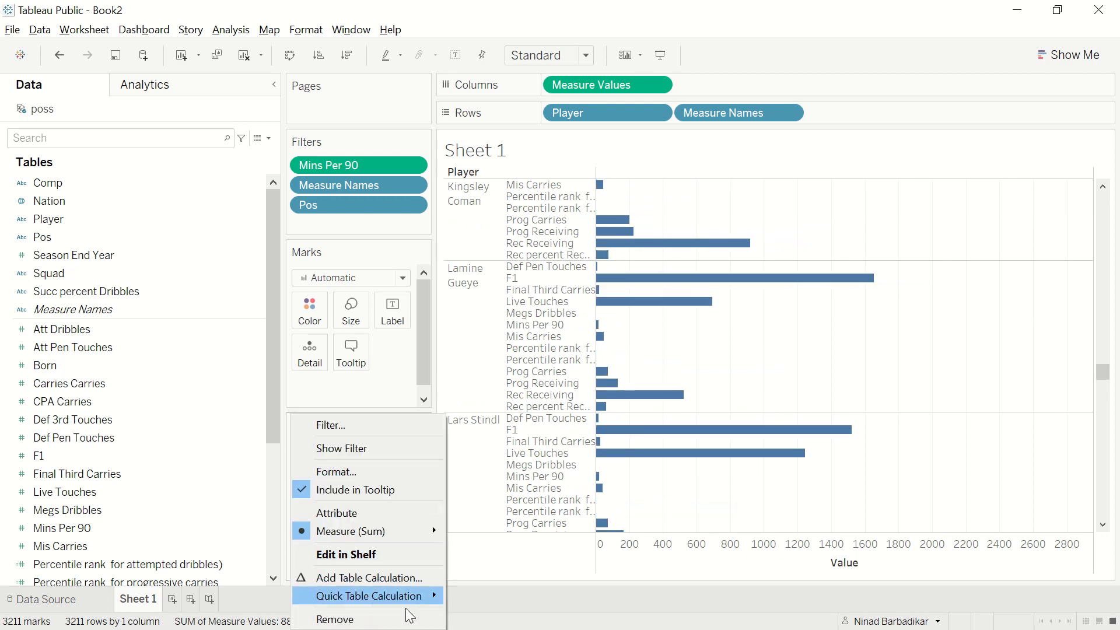
{"action": "left_click", "coordinate": [376, 618]}
{"action": "left_click", "coordinate": [413, 448]}
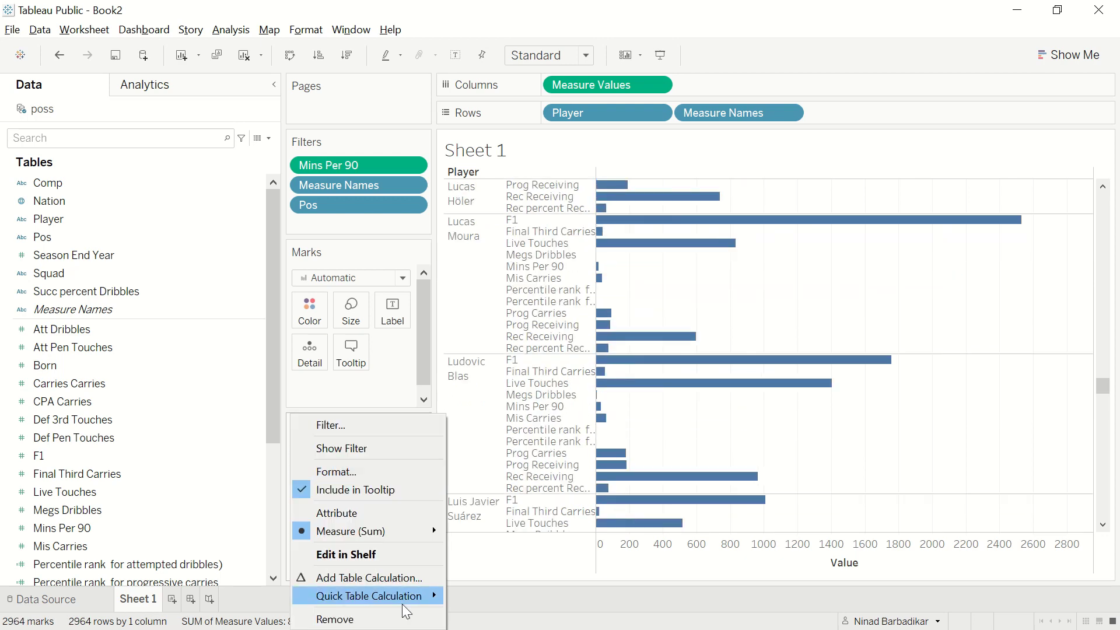
{"action": "left_click", "coordinate": [377, 618]}
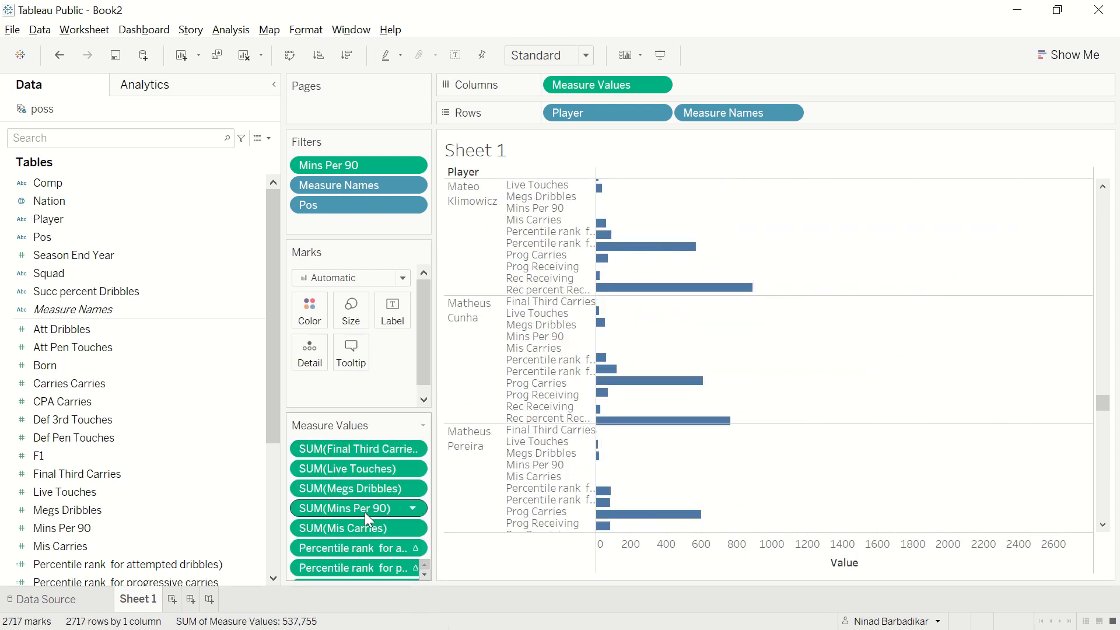
Remove Final Third Carries, Live Touches and Megs Dribbles from the chart's measure values.
{"action": "left_click", "coordinate": [414, 449]}
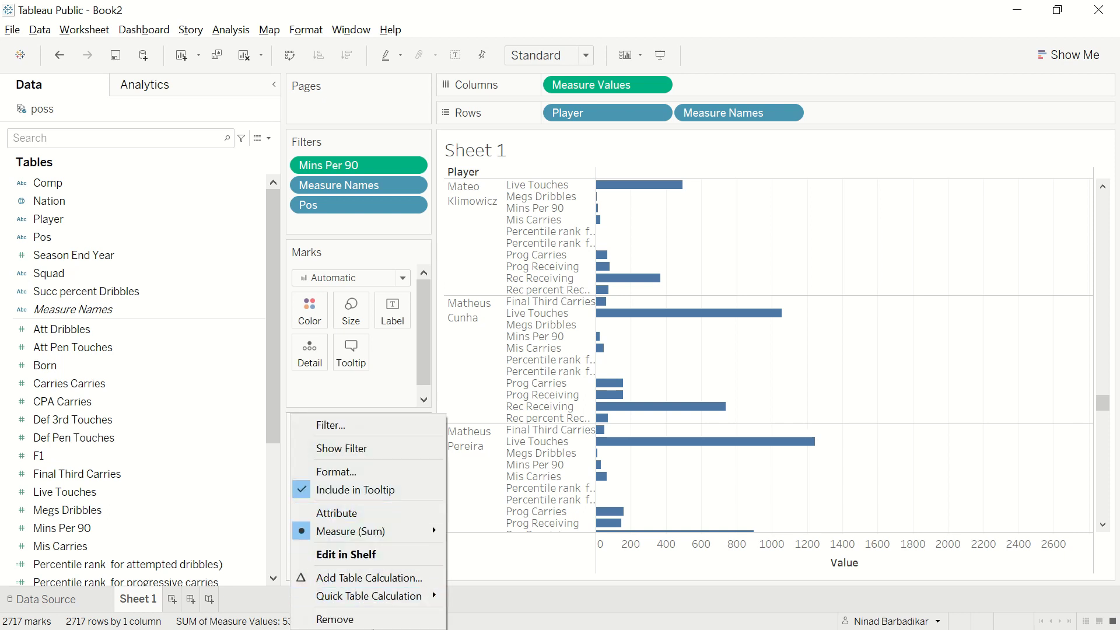
{"action": "key", "text": "Escape"}
{"action": "left_click", "coordinate": [414, 449]}
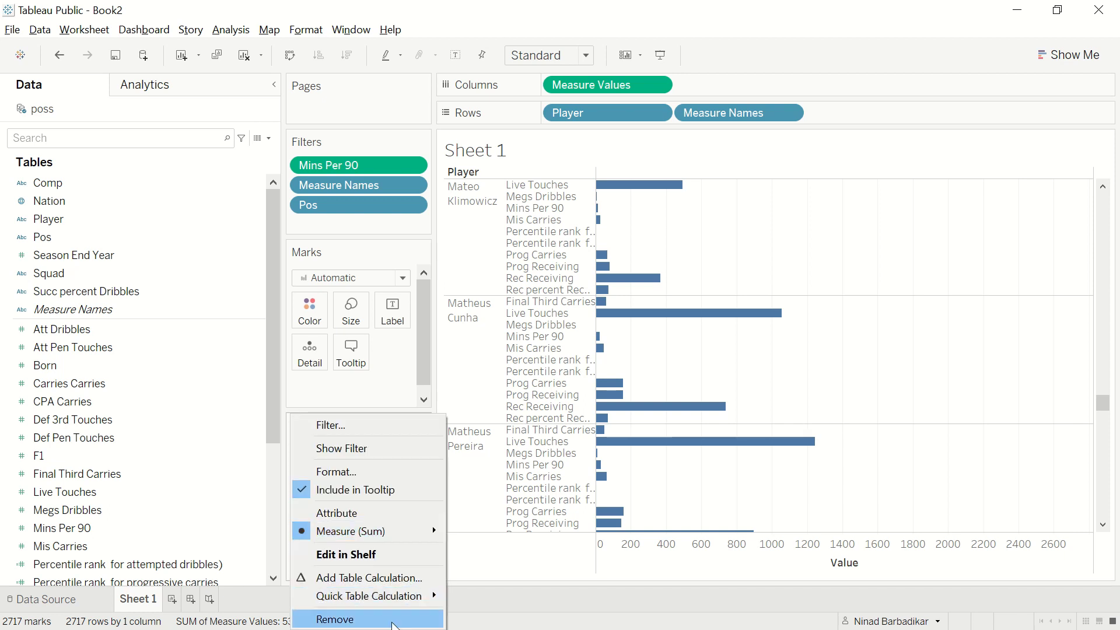
{"action": "left_click", "coordinate": [377, 619]}
{"action": "left_click", "coordinate": [414, 448]}
{"action": "left_click", "coordinate": [387, 620]}
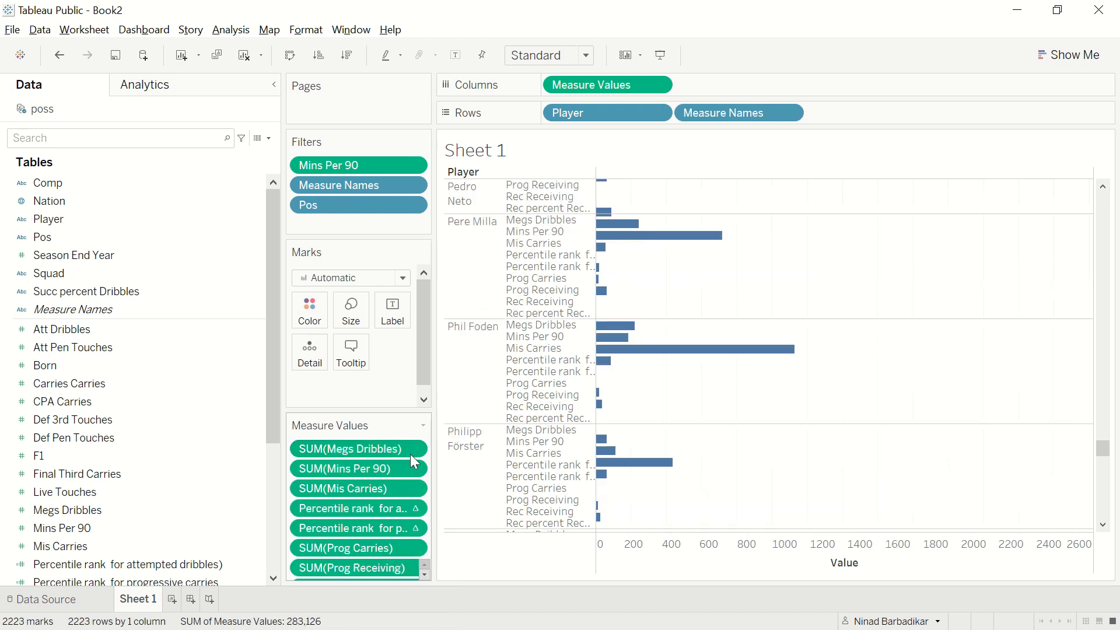
{"action": "left_click", "coordinate": [415, 448]}
{"action": "key", "text": "Escape"}
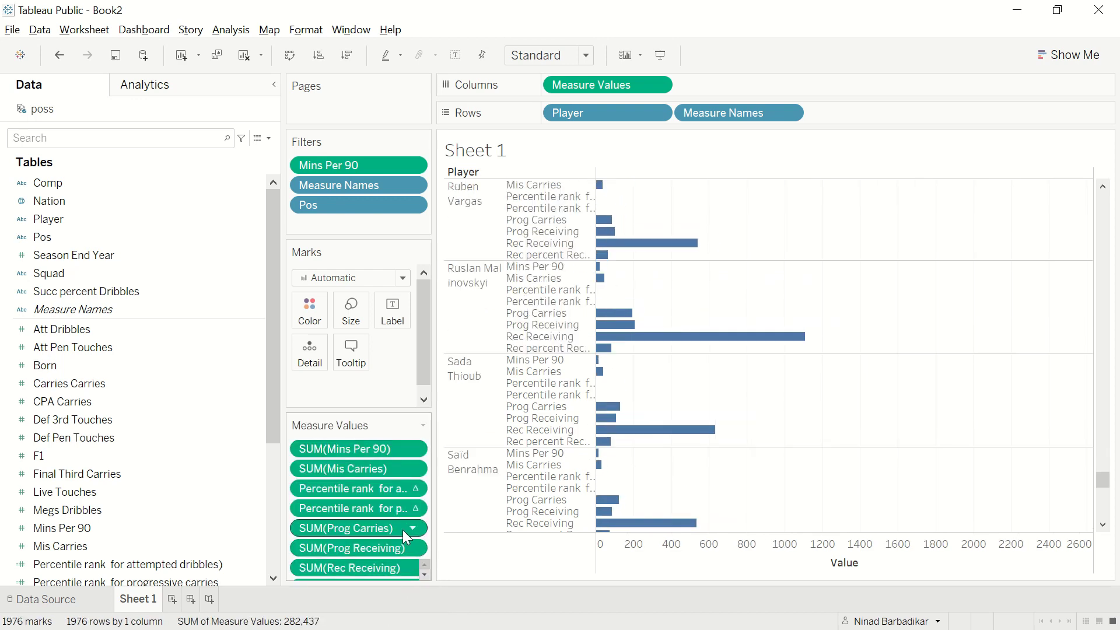
Remove Prog Carries, Prog Receiving and Rec Receiving from the chart's measure values.
{"action": "left_click", "coordinate": [414, 528]}
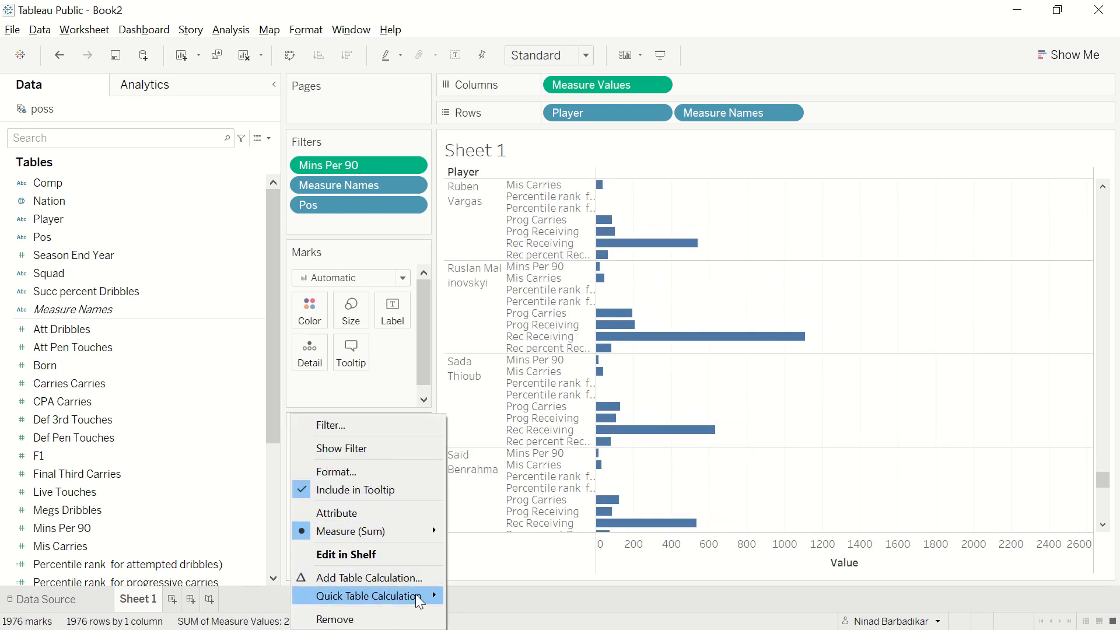
{"action": "left_click", "coordinate": [380, 619]}
{"action": "left_click", "coordinate": [413, 528]}
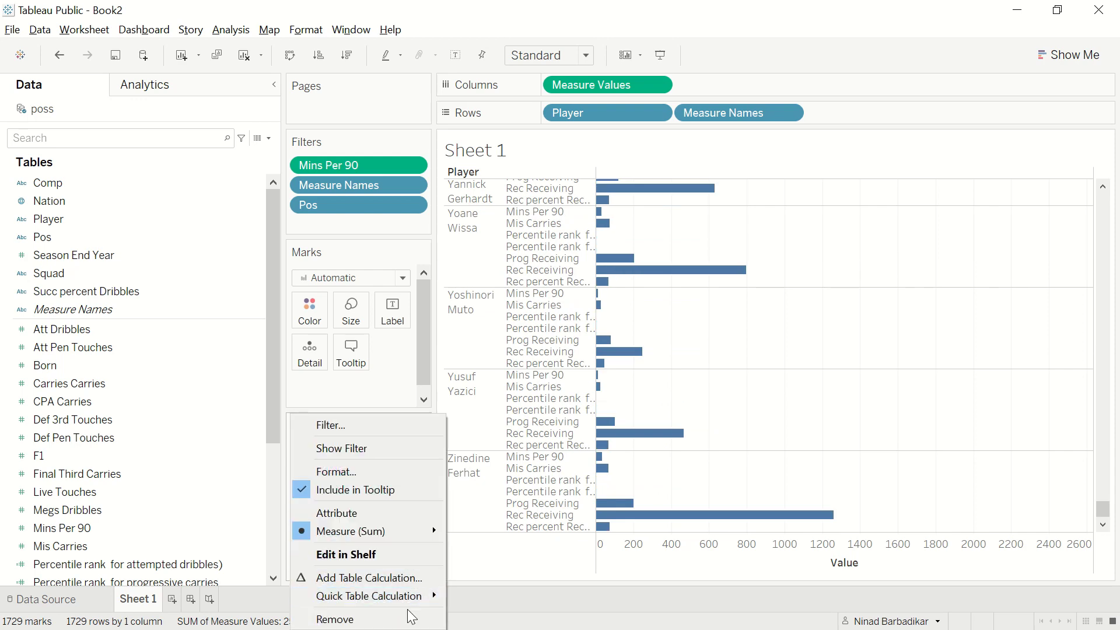
{"action": "left_click", "coordinate": [385, 618]}
{"action": "left_click", "coordinate": [413, 531]}
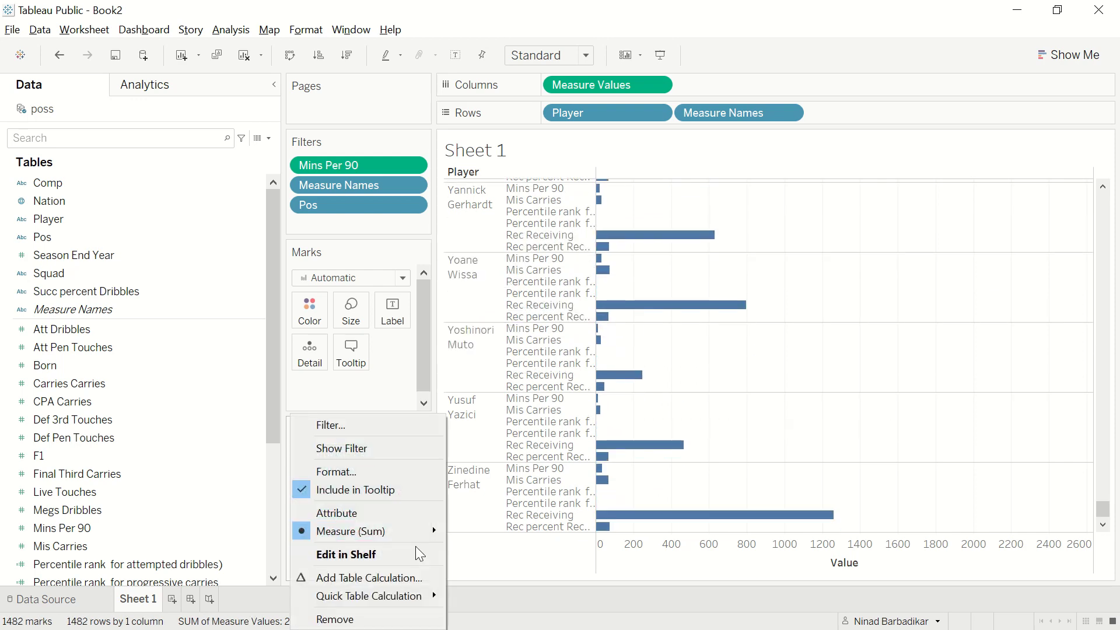
{"action": "left_click", "coordinate": [385, 617]}
Remove Rec percent Receiving, Mins Per 90 and Mis Carries from the measure values, leaving only the two percentile ranks.
{"action": "left_click", "coordinate": [414, 537]}
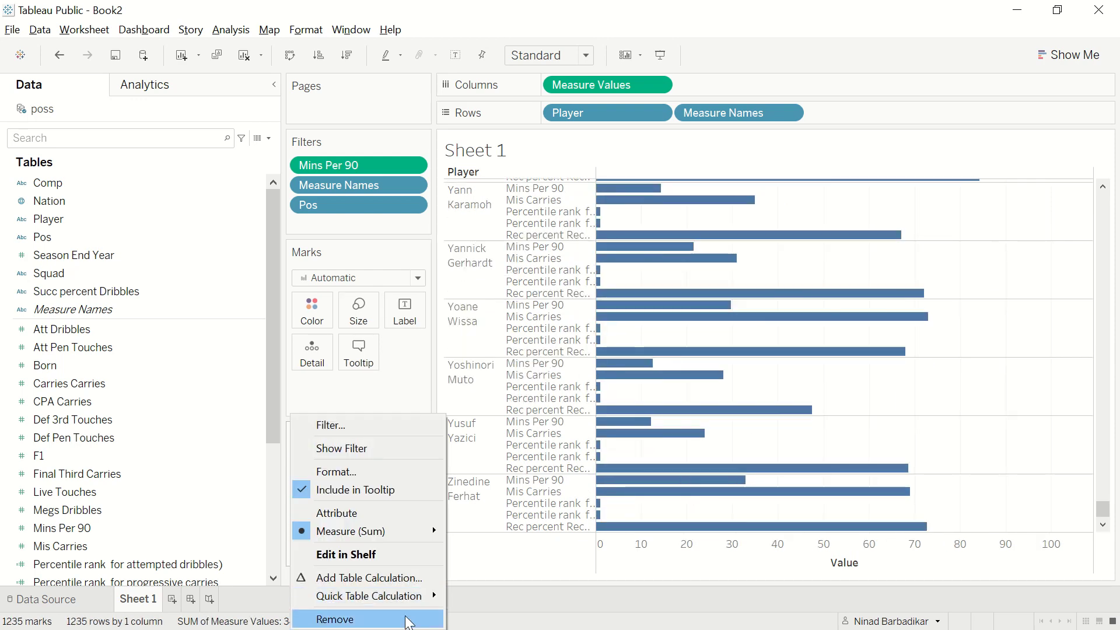
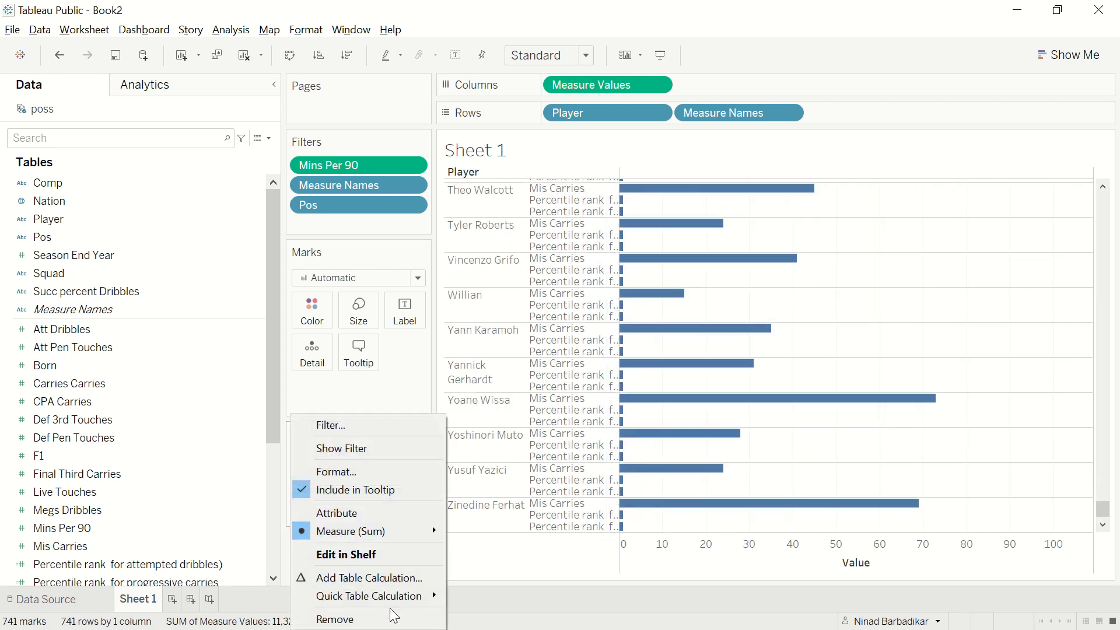
{"action": "left_click", "coordinate": [390, 609]}
{"action": "left_click", "coordinate": [411, 460]}
{"action": "left_click", "coordinate": [402, 616]}
Narrow the measure-name header column beside the player names in the chart slightly.
{"action": "scroll", "coordinate": [792, 233], "scroll_direction": "up", "scroll_amount": 15}
{"action": "scroll", "coordinate": [871, 311], "scroll_direction": "up", "scroll_amount": 20}
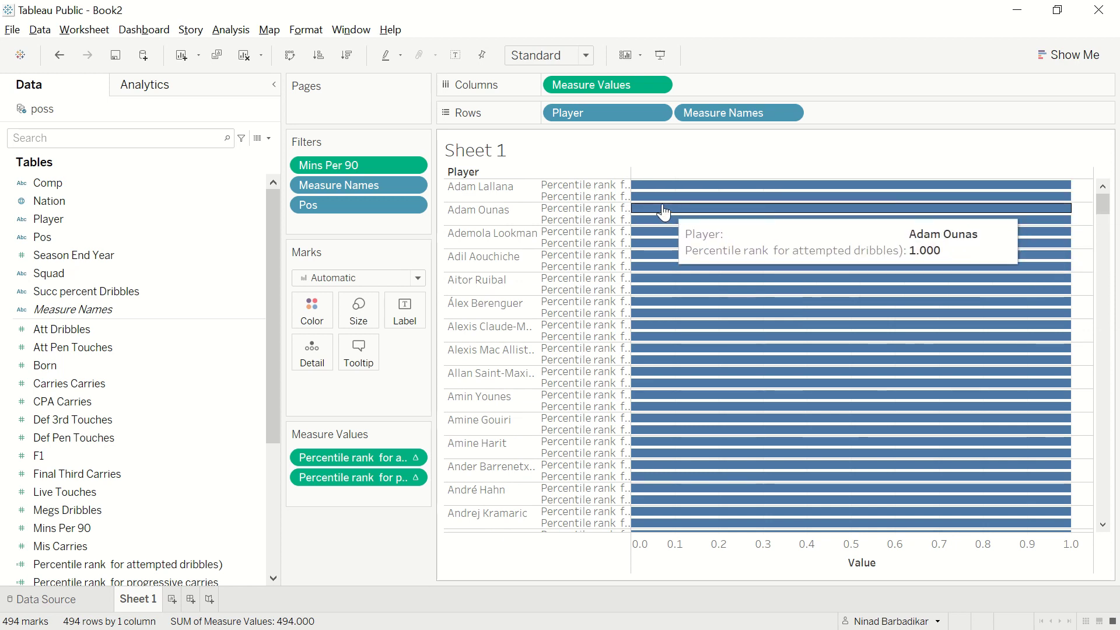
{"action": "left_click_drag", "start_coordinate": [650, 193], "coordinate": [619, 196]}
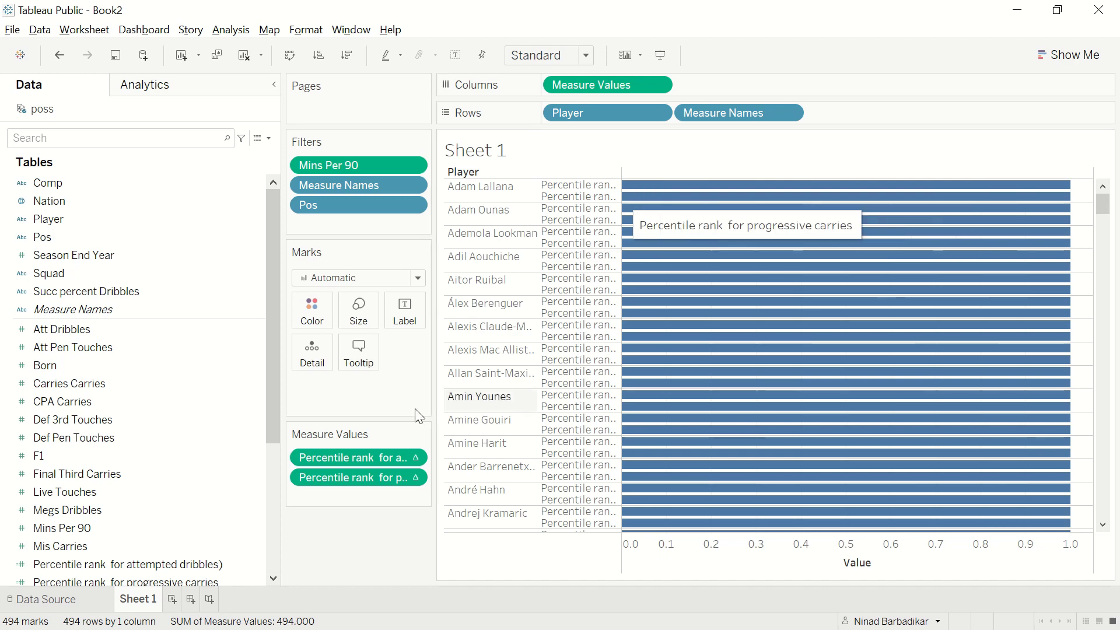
Set the attempted dribbles percentile rank's table calculation to compute using the specific dimension Player.
{"action": "right_click", "coordinate": [344, 459]}
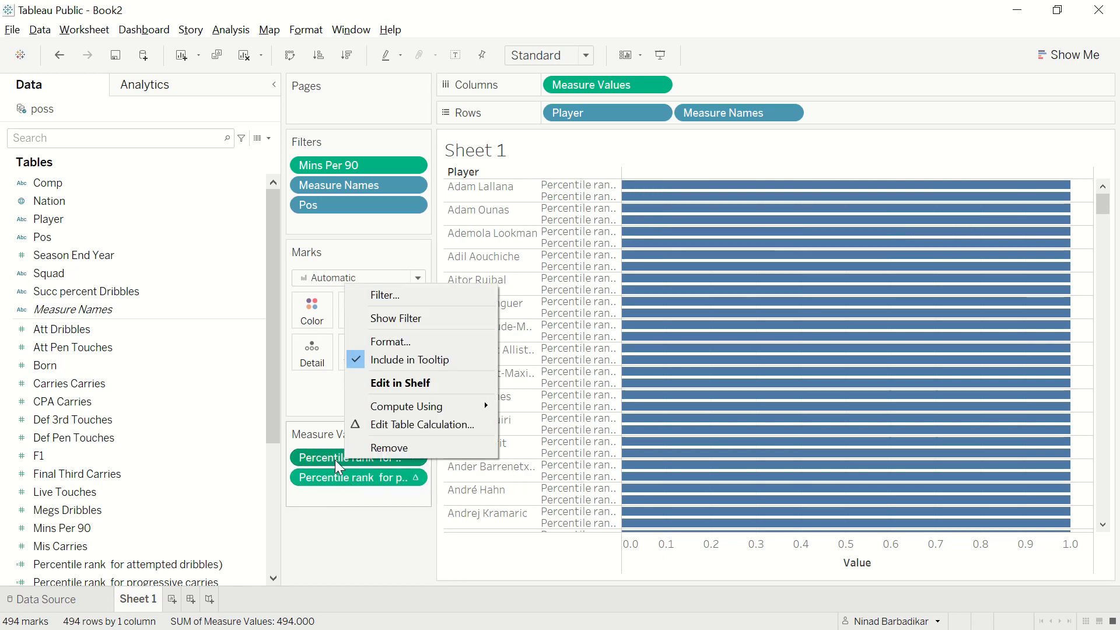
{"action": "left_click", "coordinate": [346, 474]}
{"action": "right_click", "coordinate": [356, 451]}
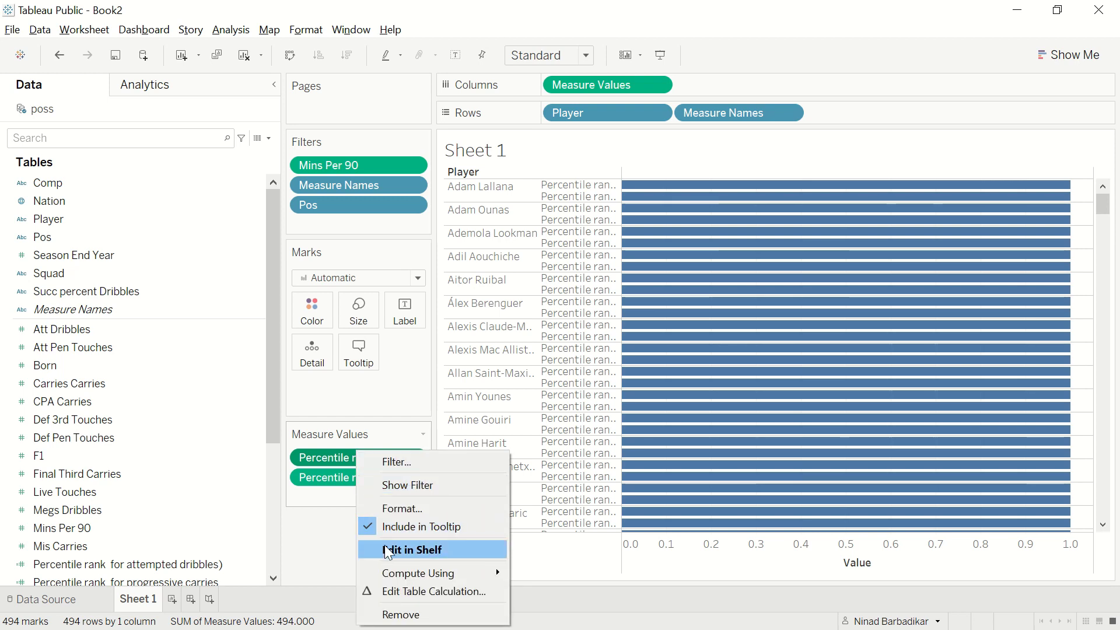
{"action": "left_click", "coordinate": [398, 591]}
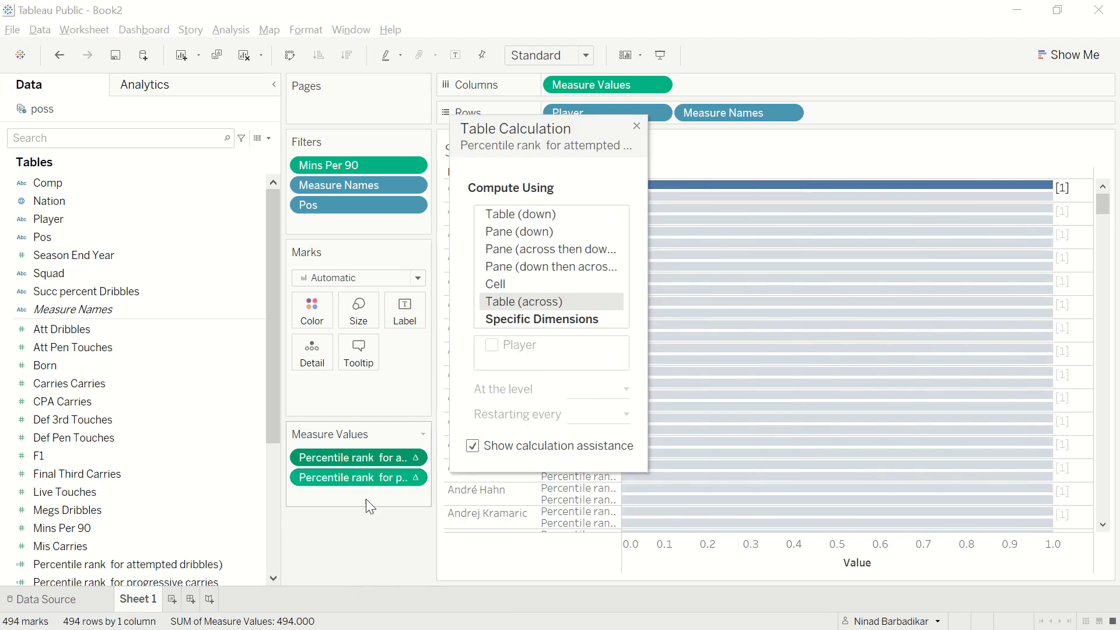
{"action": "left_click", "coordinate": [551, 331]}
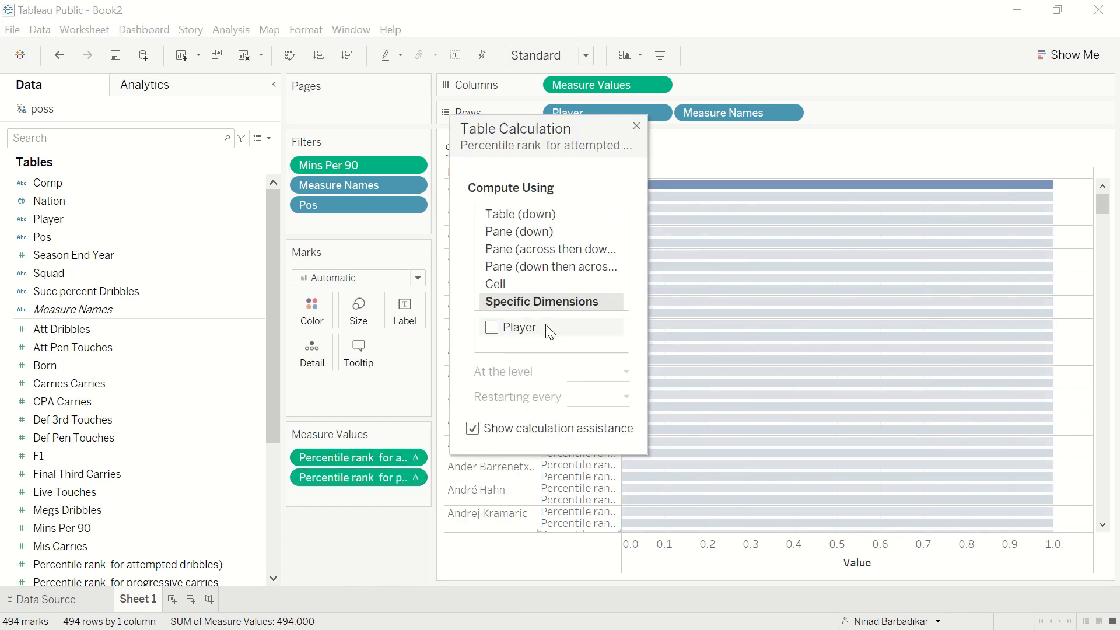
{"action": "left_click", "coordinate": [493, 329]}
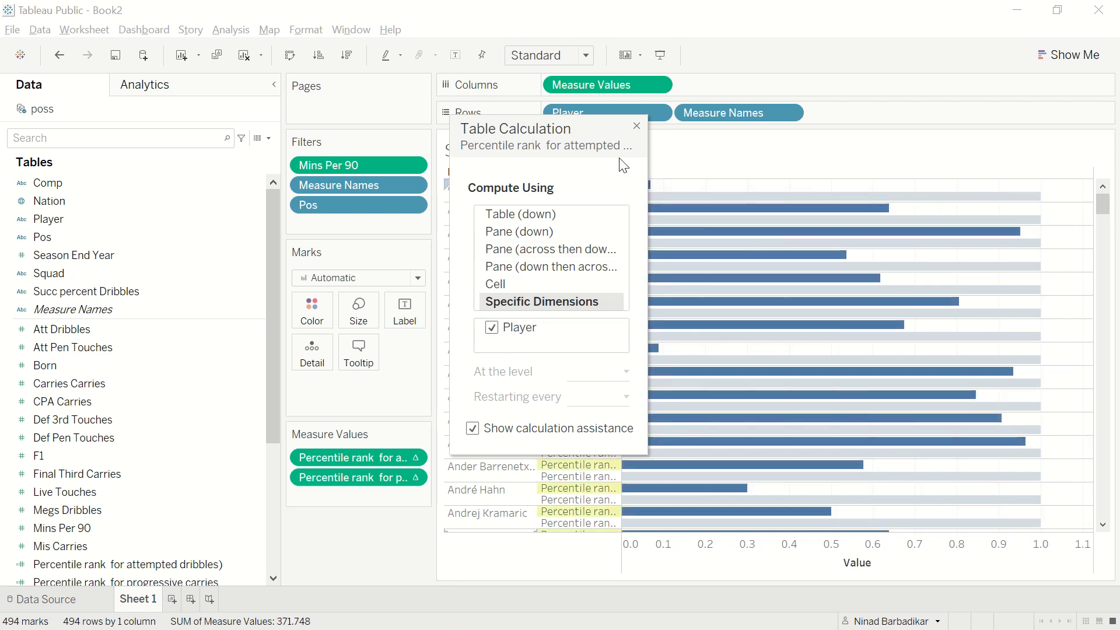
{"action": "mouse_move", "coordinate": [837, 215]}
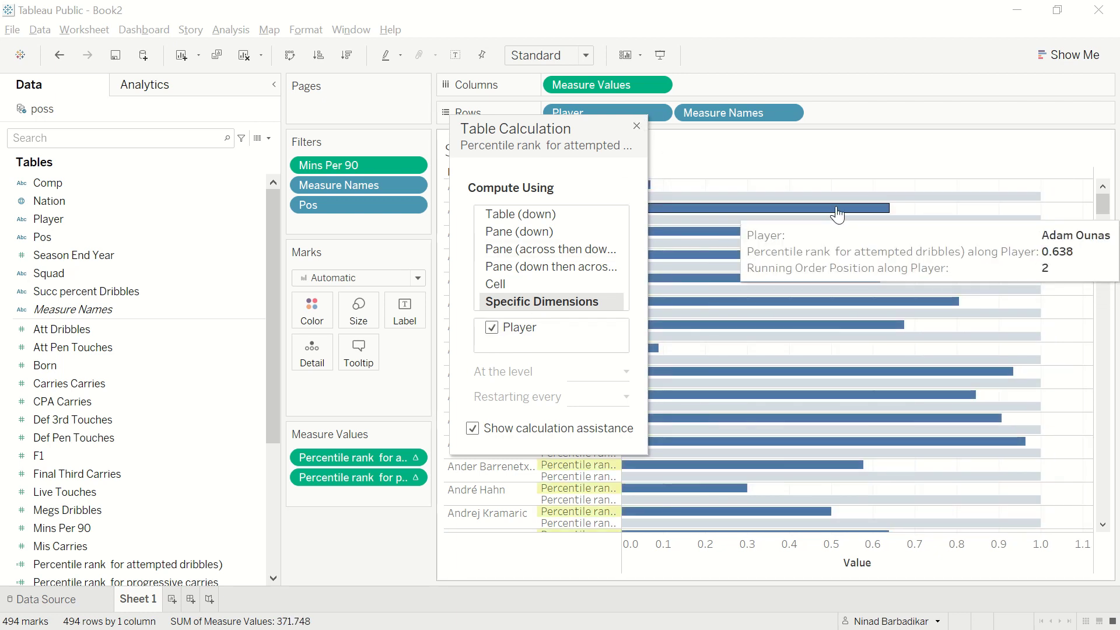
{"action": "left_click", "coordinate": [637, 127]}
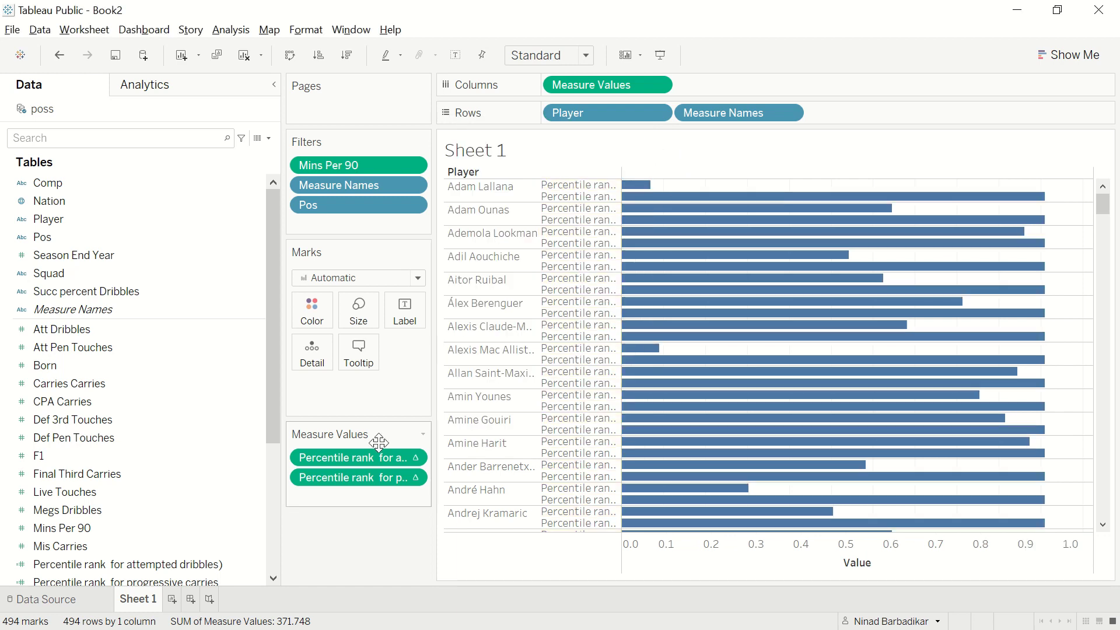
Set the progressive carries percentile rank's table calculation to compute using the specific dimension Player.
{"action": "right_click", "coordinate": [360, 475]}
{"action": "left_click", "coordinate": [403, 441]}
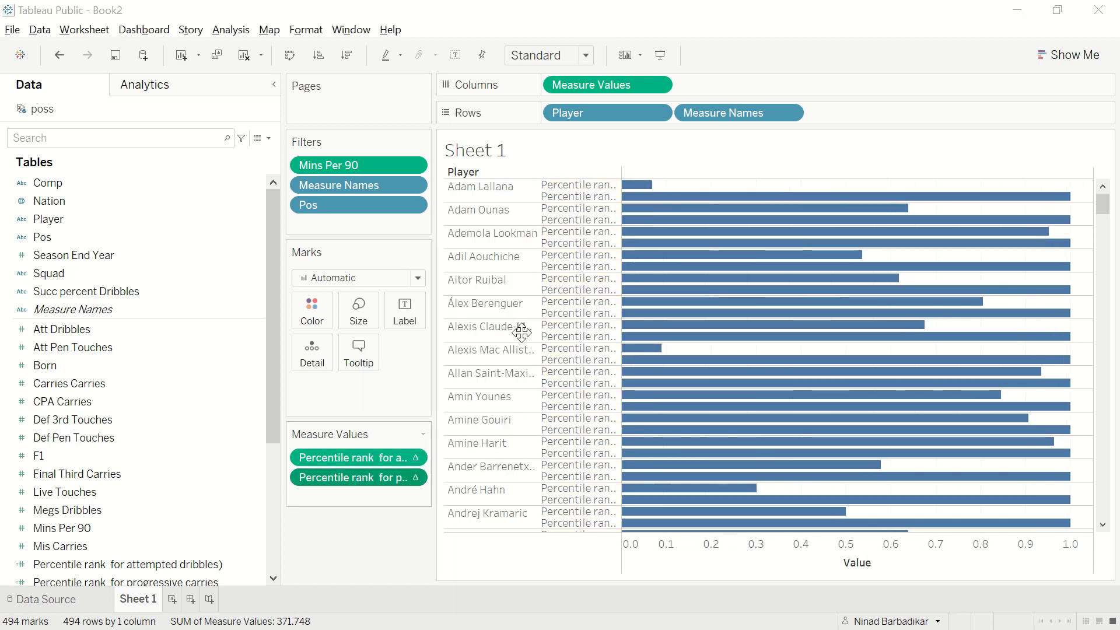
{"action": "left_click", "coordinate": [536, 322]}
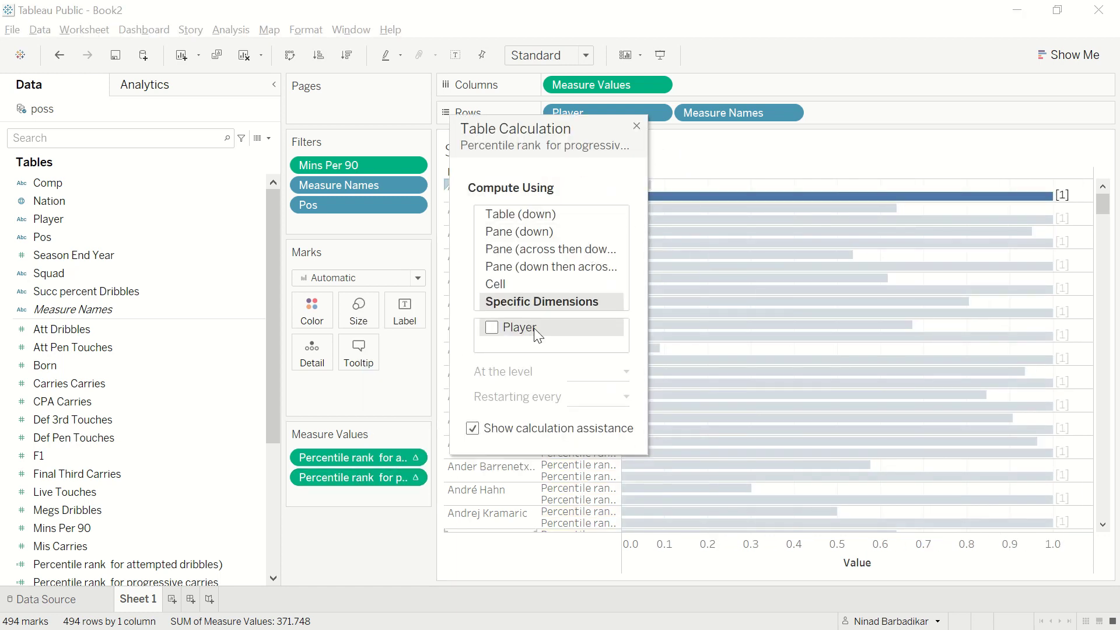
{"action": "left_click", "coordinate": [495, 328]}
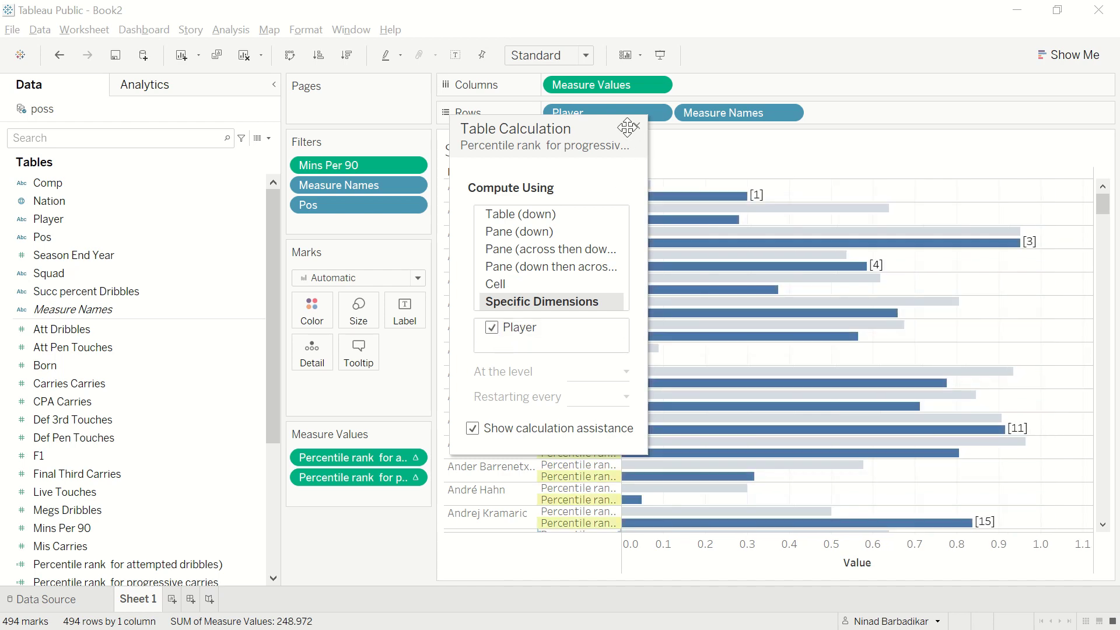
{"action": "left_click", "coordinate": [636, 126]}
Add the Player field to the chart's marks as a detail.
{"action": "left_click_drag", "start_coordinate": [134, 204], "coordinate": [97, 242]}
{"action": "left_click", "coordinate": [648, 340]}
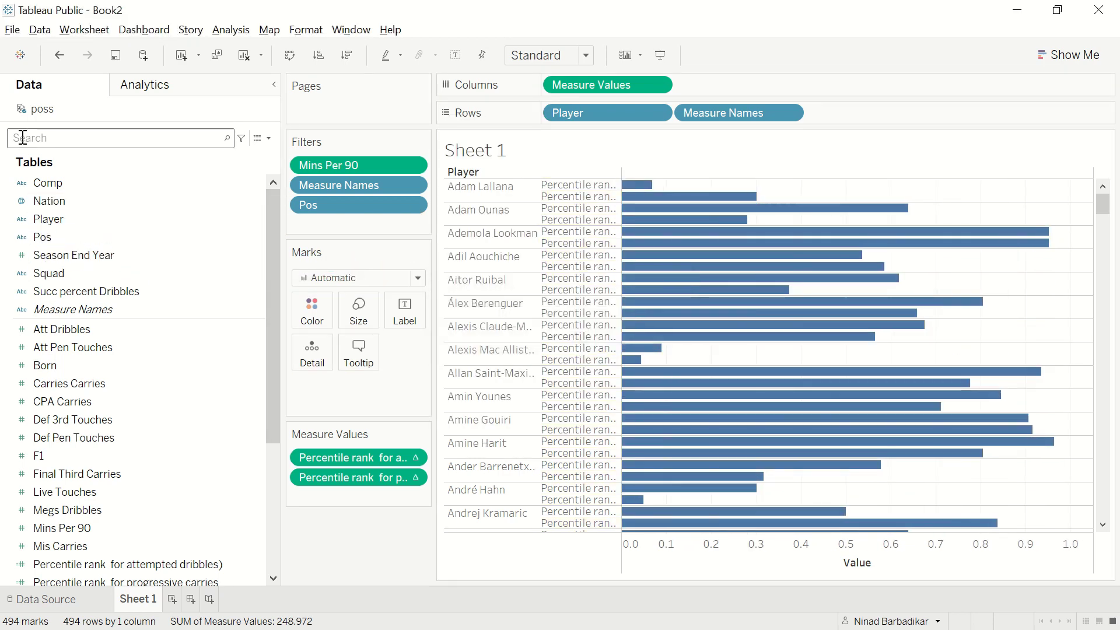
{"action": "left_click_drag", "start_coordinate": [40, 218], "coordinate": [301, 350]}
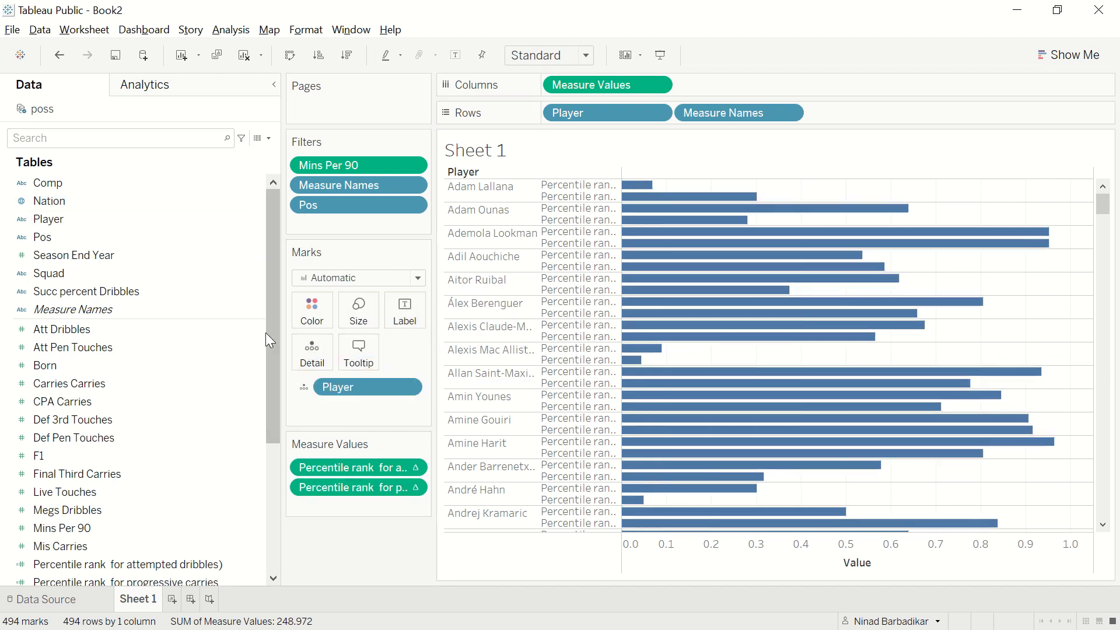
Add Rank filter to the sheet's filters with only Jadon Sancho selected, and fit the chart to Entire View.
{"action": "scroll", "coordinate": [88, 350], "scroll_direction": "down", "scroll_amount": 4}
{"action": "left_click", "coordinate": [124, 437]}
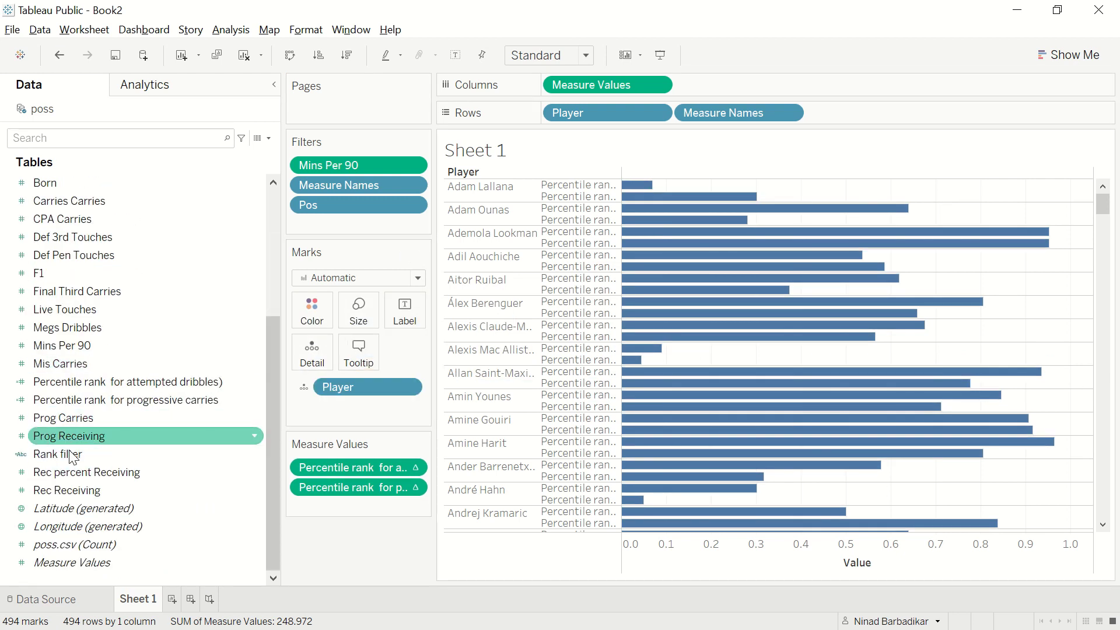
{"action": "mouse_move", "coordinate": [674, 239]}
{"action": "left_click_drag", "start_coordinate": [80, 452], "coordinate": [324, 233]}
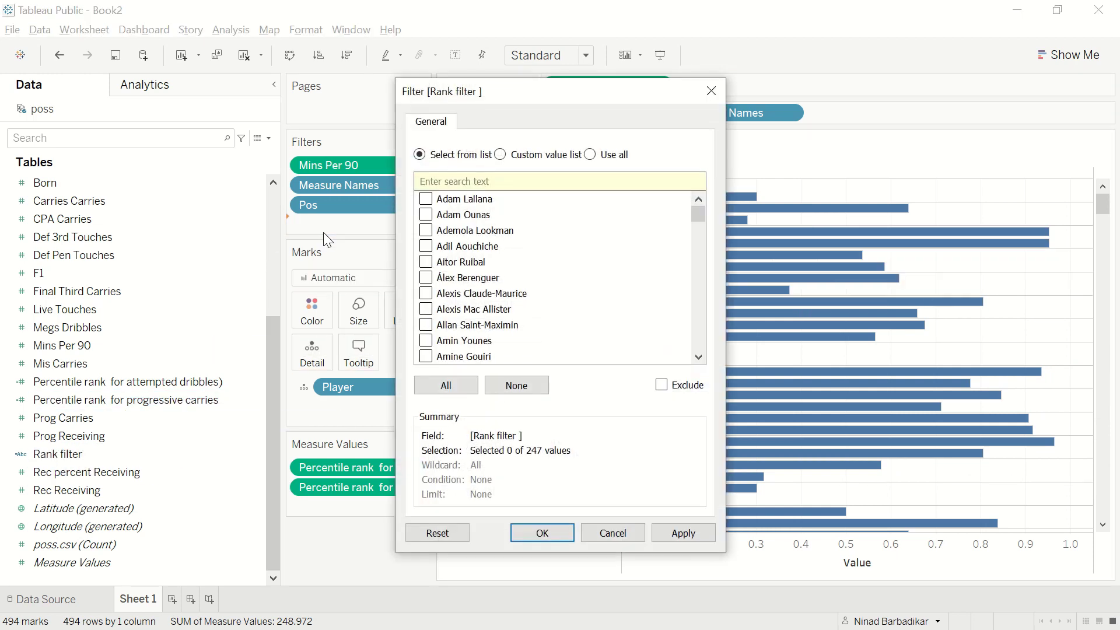
{"action": "scroll", "coordinate": [466, 333], "scroll_direction": "down", "scroll_amount": 2}
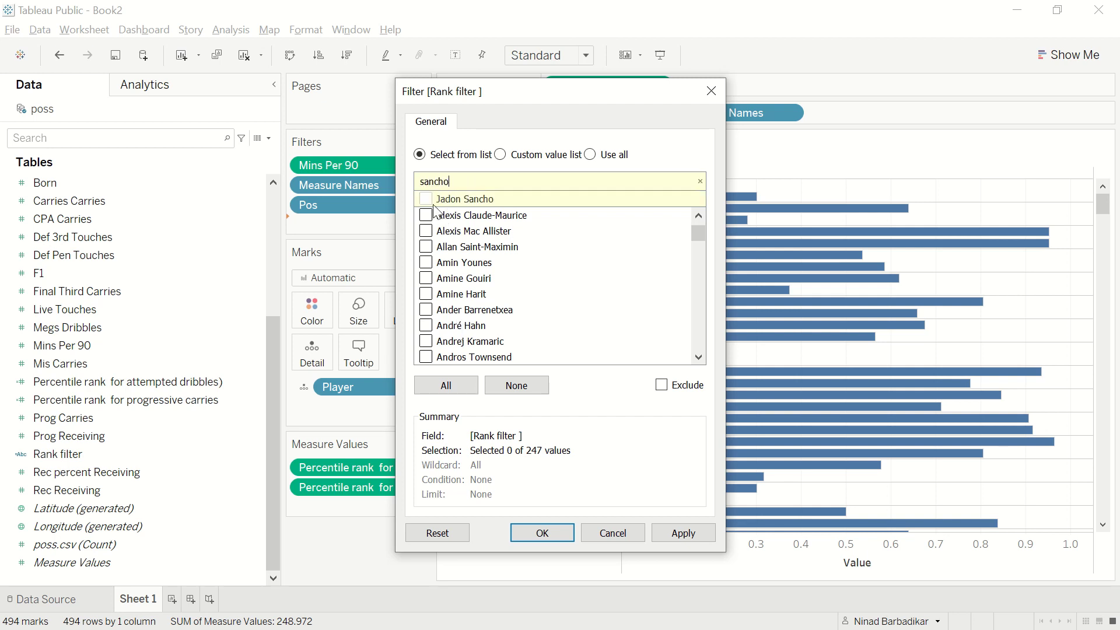
{"action": "left_click", "coordinate": [675, 533]}
{"action": "left_click", "coordinate": [540, 533]}
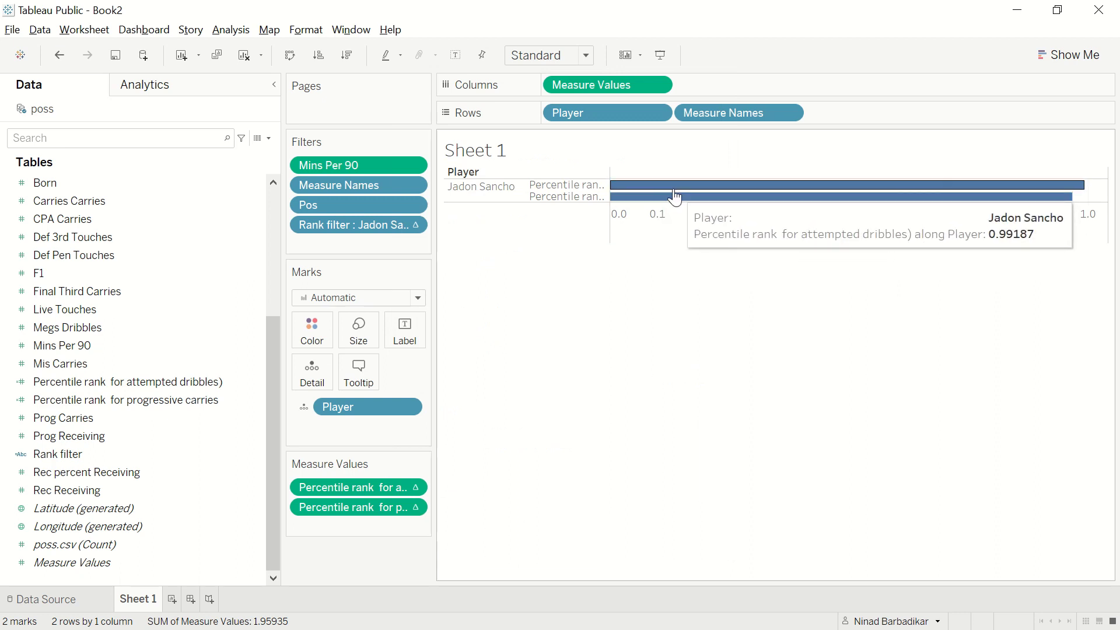
{"action": "left_click", "coordinate": [586, 56]}
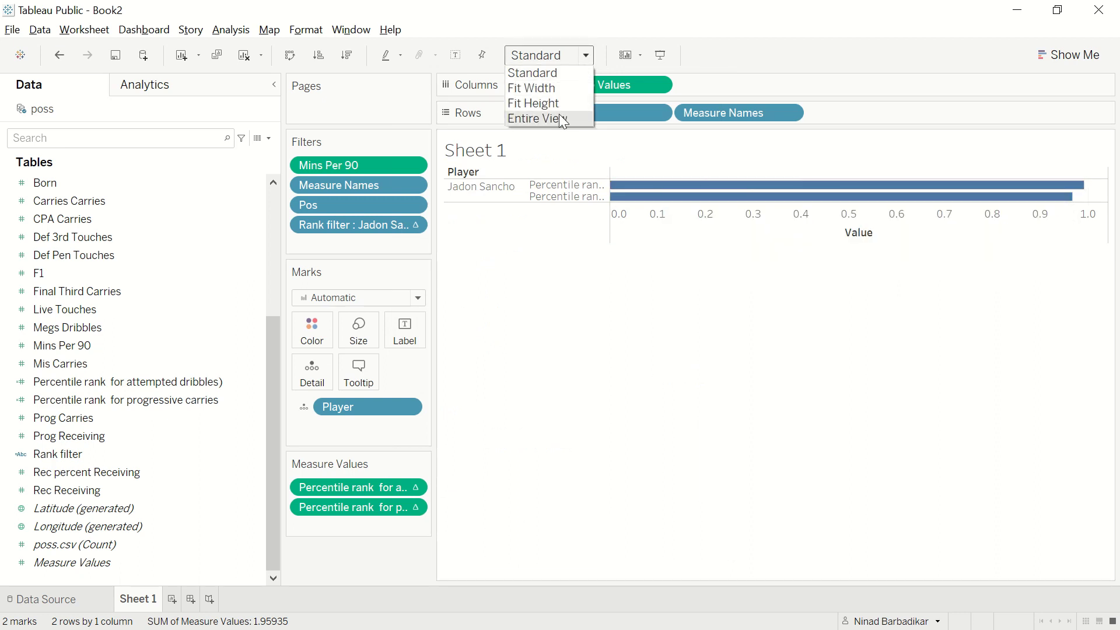
{"action": "left_click", "coordinate": [563, 116]}
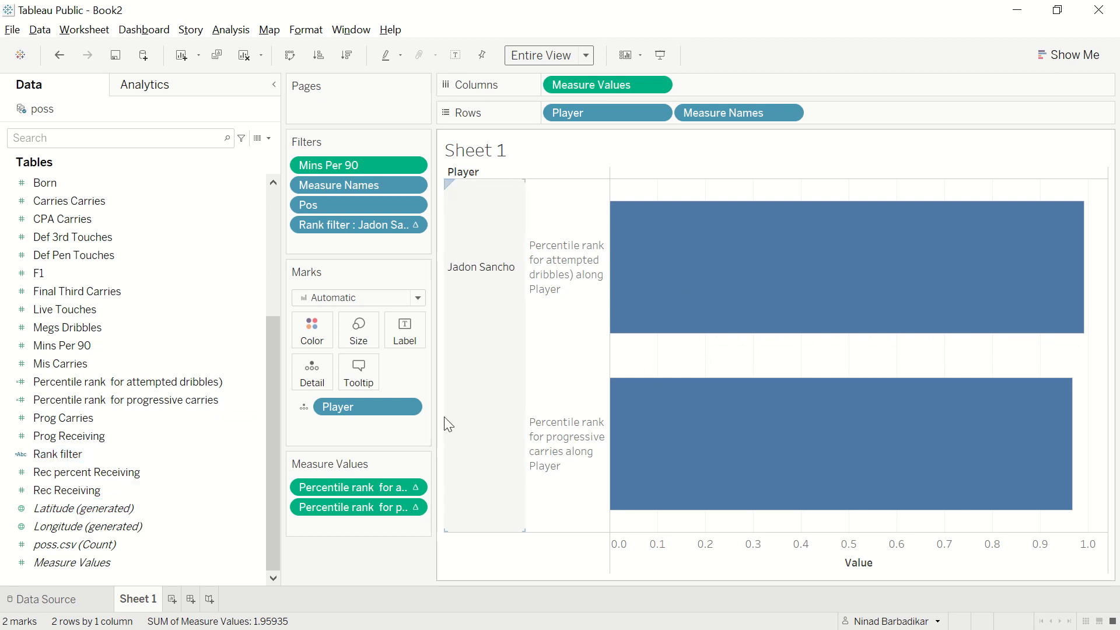
{"action": "left_click", "coordinate": [139, 382]}
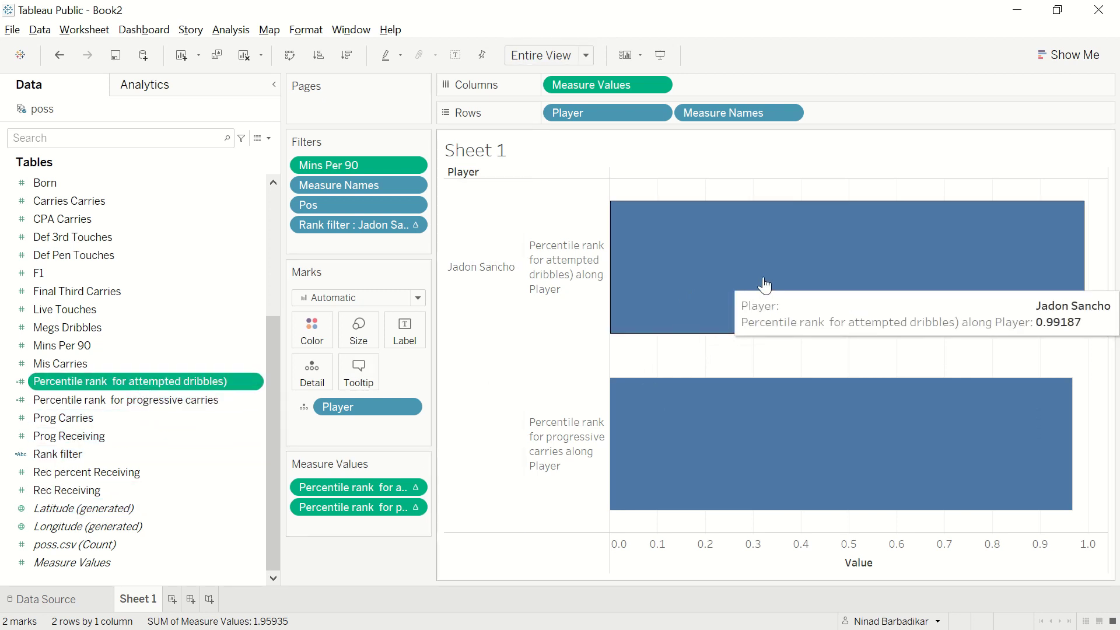
{"action": "left_click", "coordinate": [117, 399], "text": "ctrl"}
{"action": "right_click", "coordinate": [114, 377]}
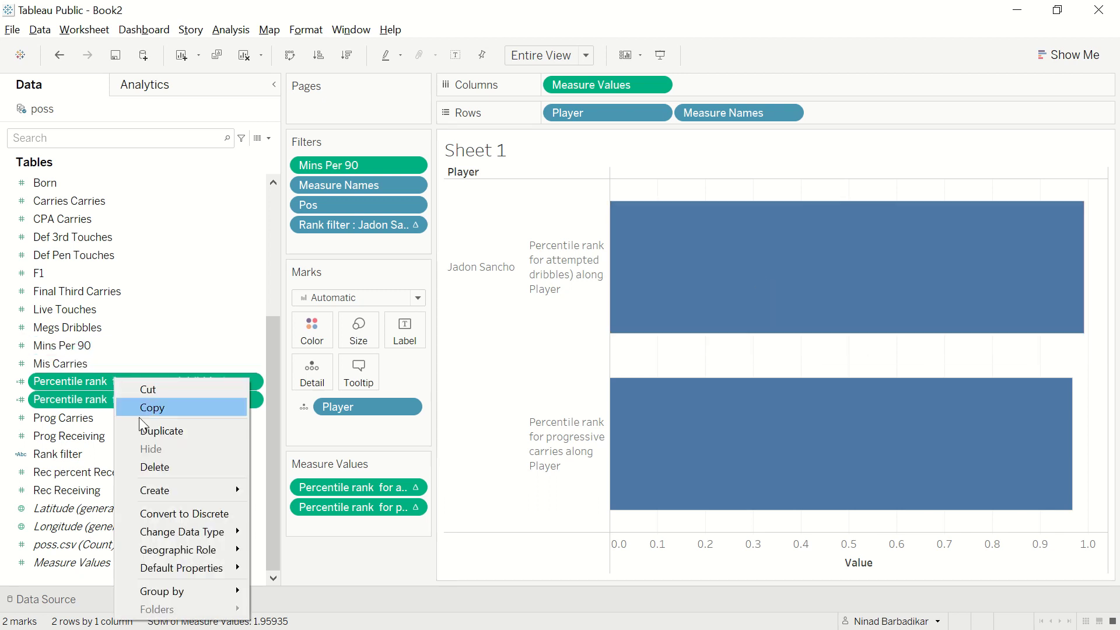
{"action": "left_click", "coordinate": [86, 392]}
Set the default number format of both percentile rank fields to Percentage with 0 decimal places.
{"action": "left_click", "coordinate": [85, 380]}
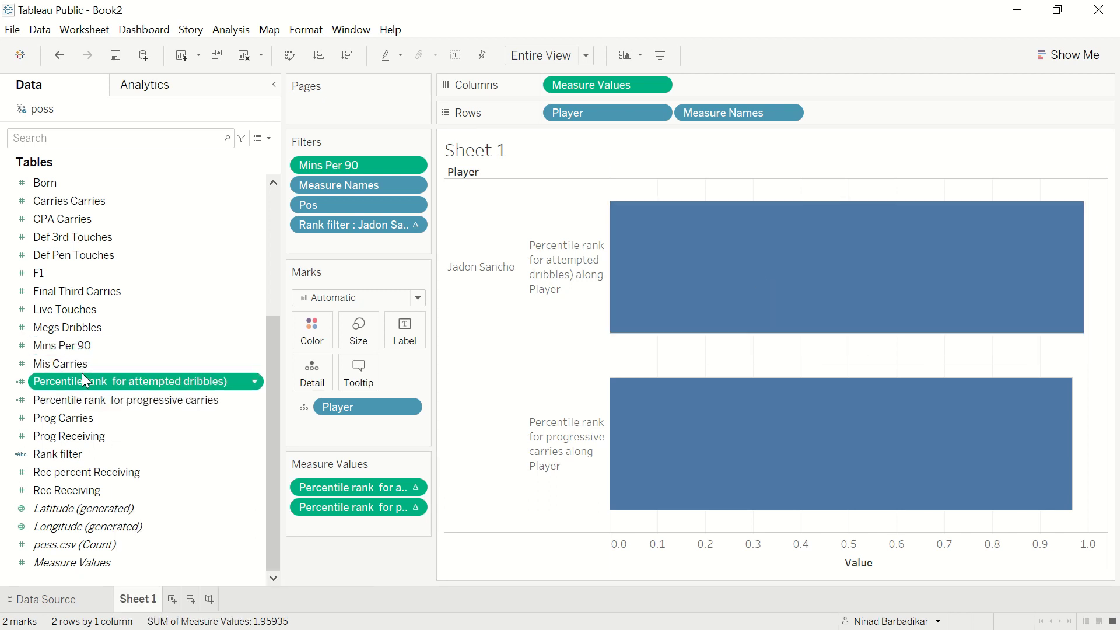
{"action": "key", "text": "shift+Down"}
{"action": "right_click", "coordinate": [82, 383]}
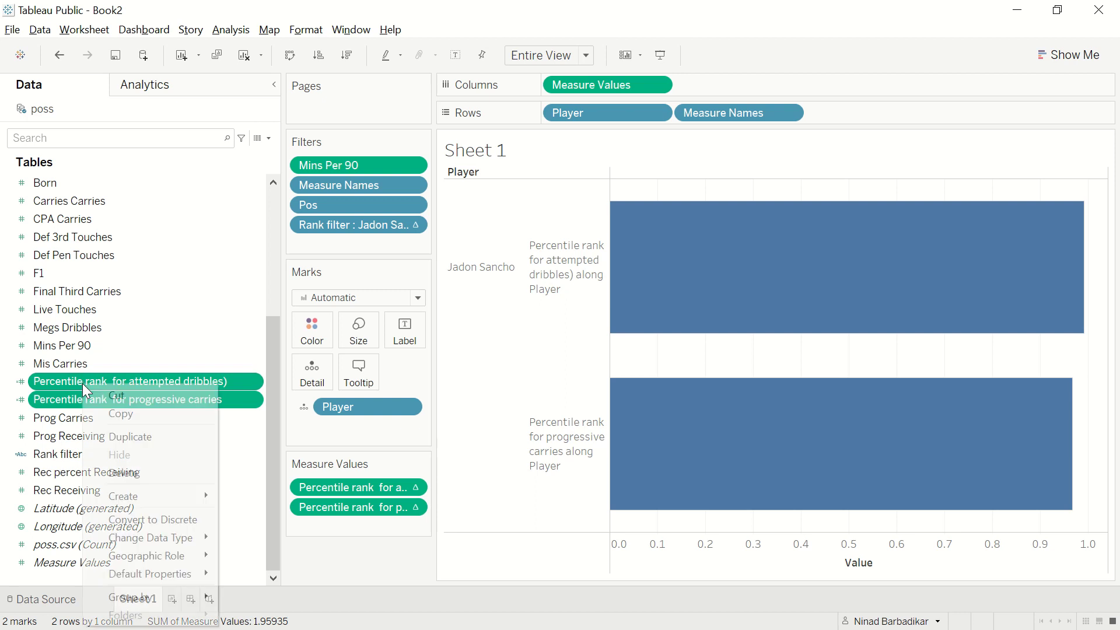
{"action": "mouse_move", "coordinate": [198, 574]}
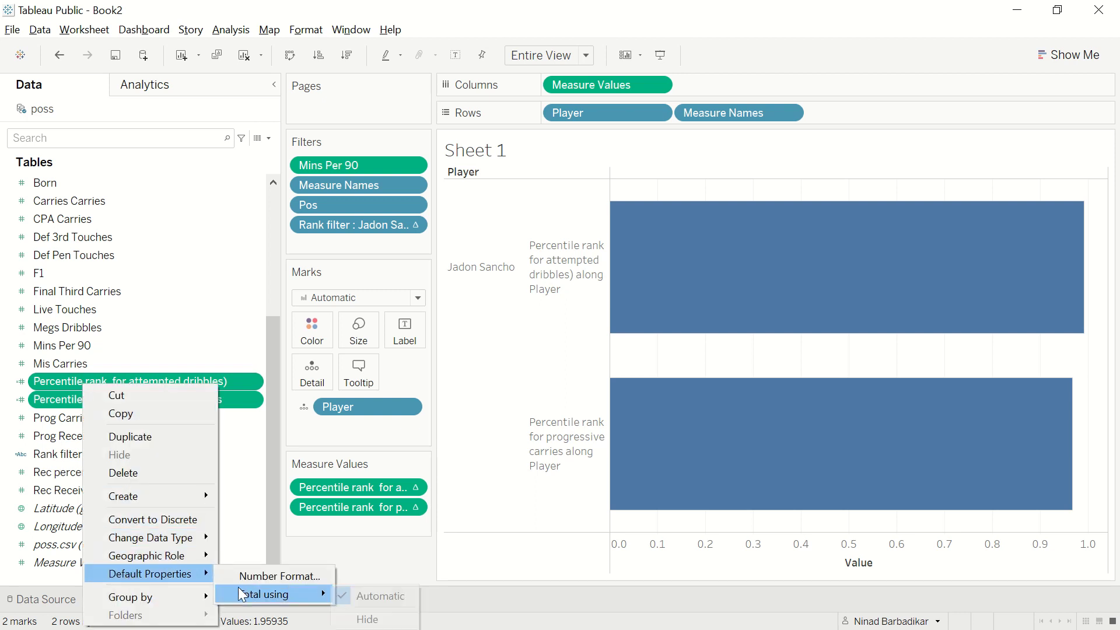
{"action": "left_click", "coordinate": [274, 576]}
{"action": "left_click", "coordinate": [461, 323]}
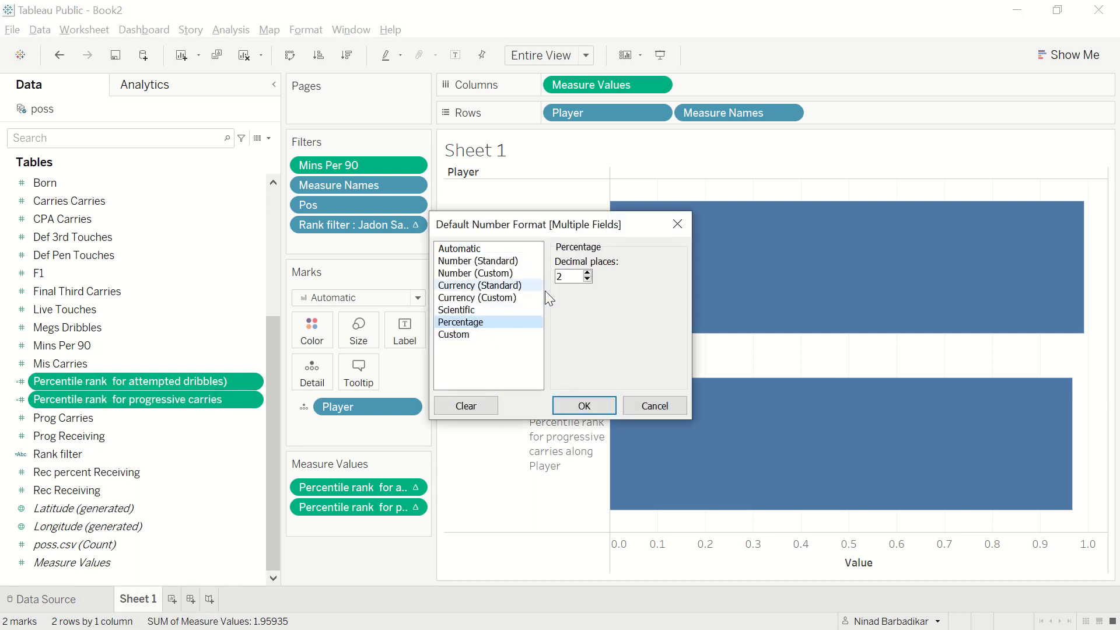
{"action": "left_click", "coordinate": [588, 279]}
{"action": "left_click", "coordinate": [588, 279]}
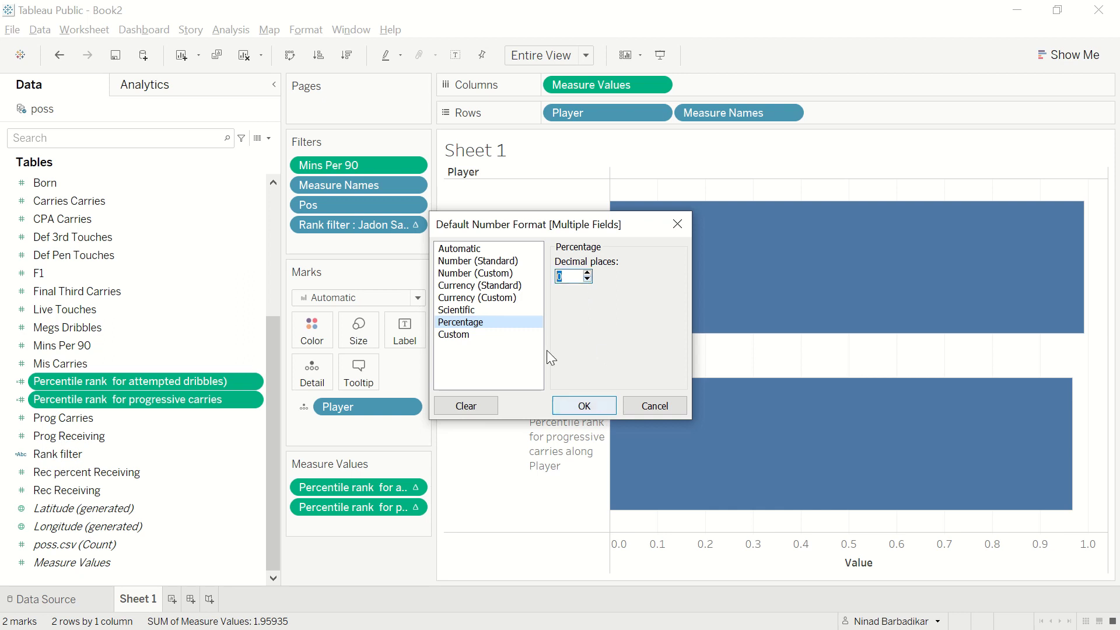
{"action": "left_click", "coordinate": [581, 405]}
{"action": "mouse_move", "coordinate": [776, 304]}
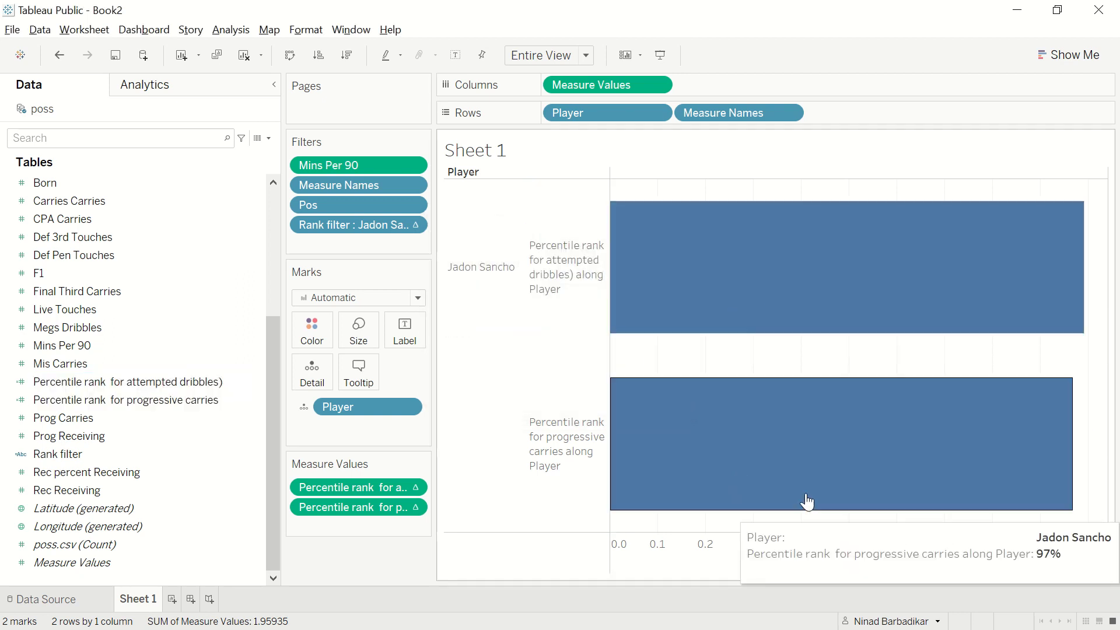
{"action": "mouse_move", "coordinate": [818, 295]}
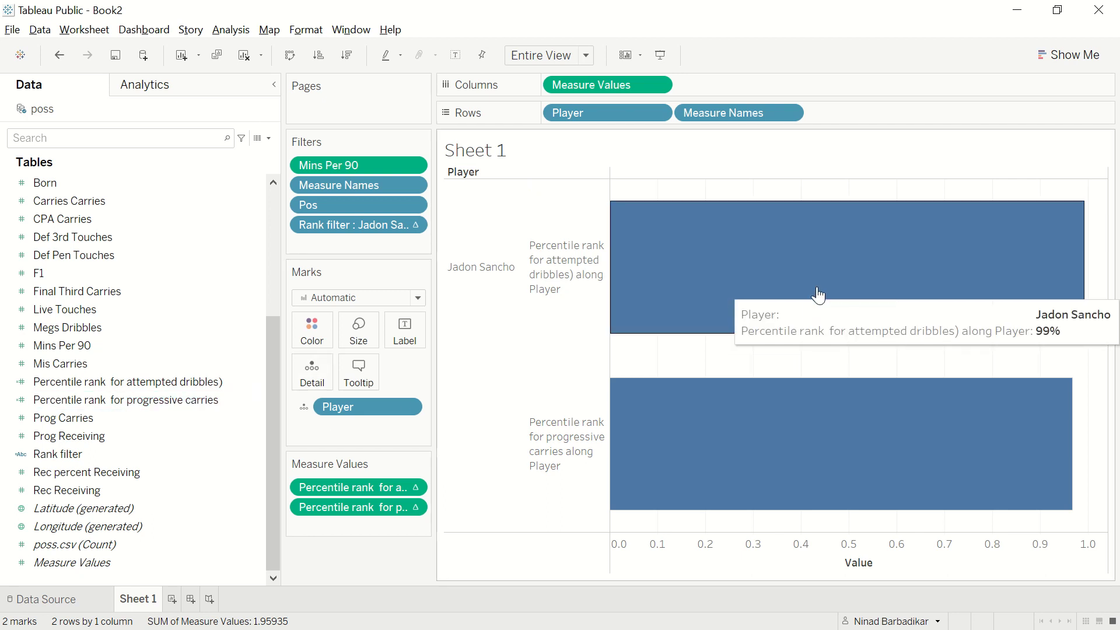
{"action": "mouse_move", "coordinate": [820, 432]}
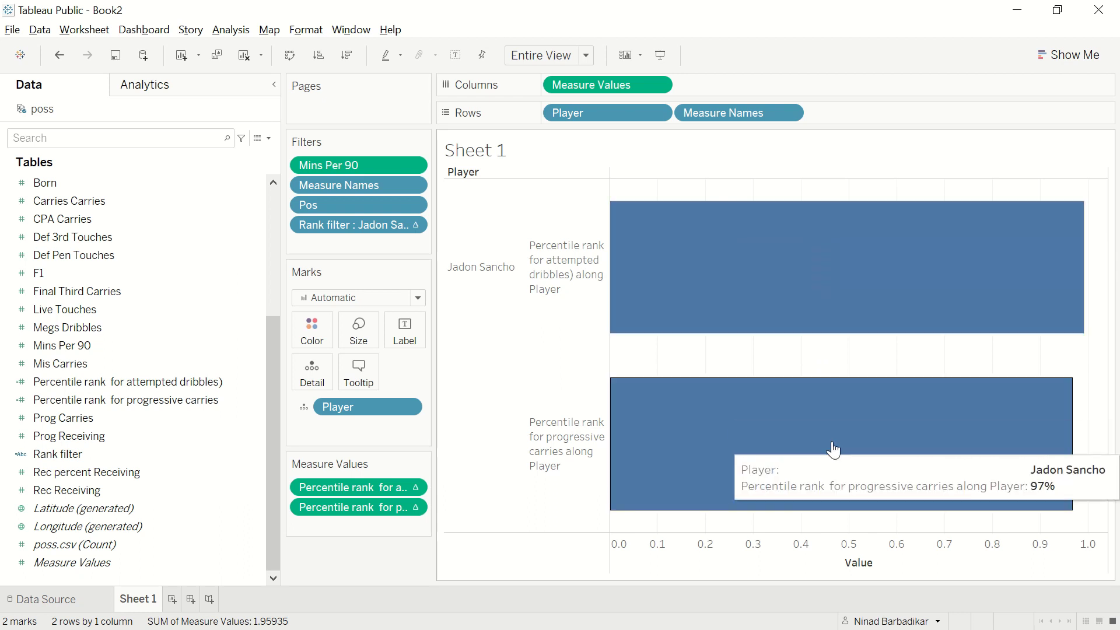
Format the Measure Values axis numbers as Percentage with 0 decimal places.
{"action": "double_click", "coordinate": [852, 568]}
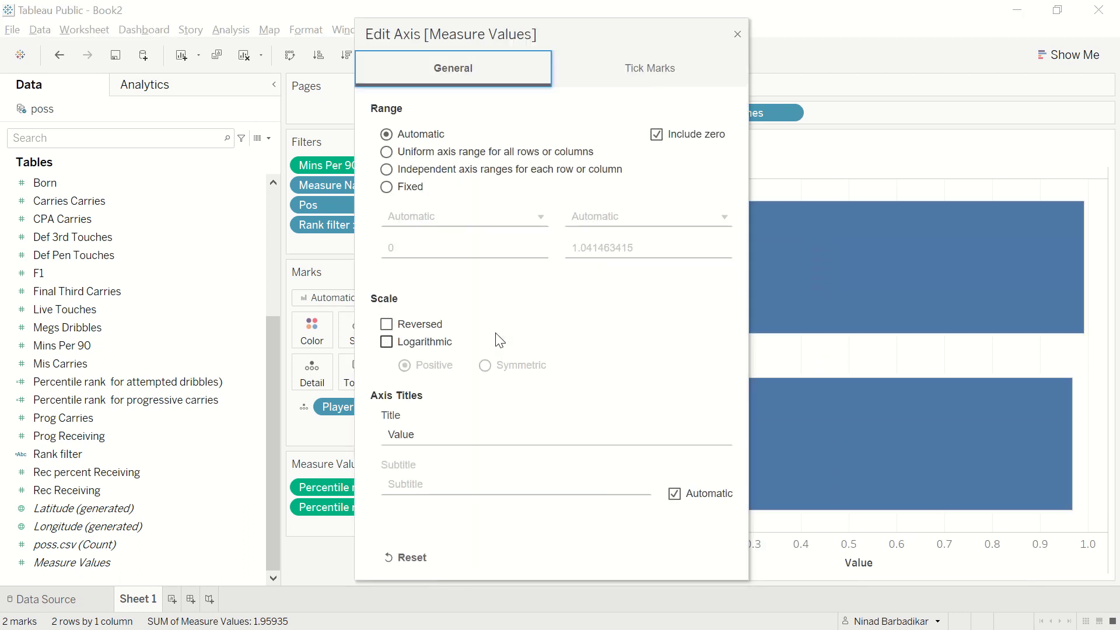
{"action": "left_click", "coordinate": [736, 36]}
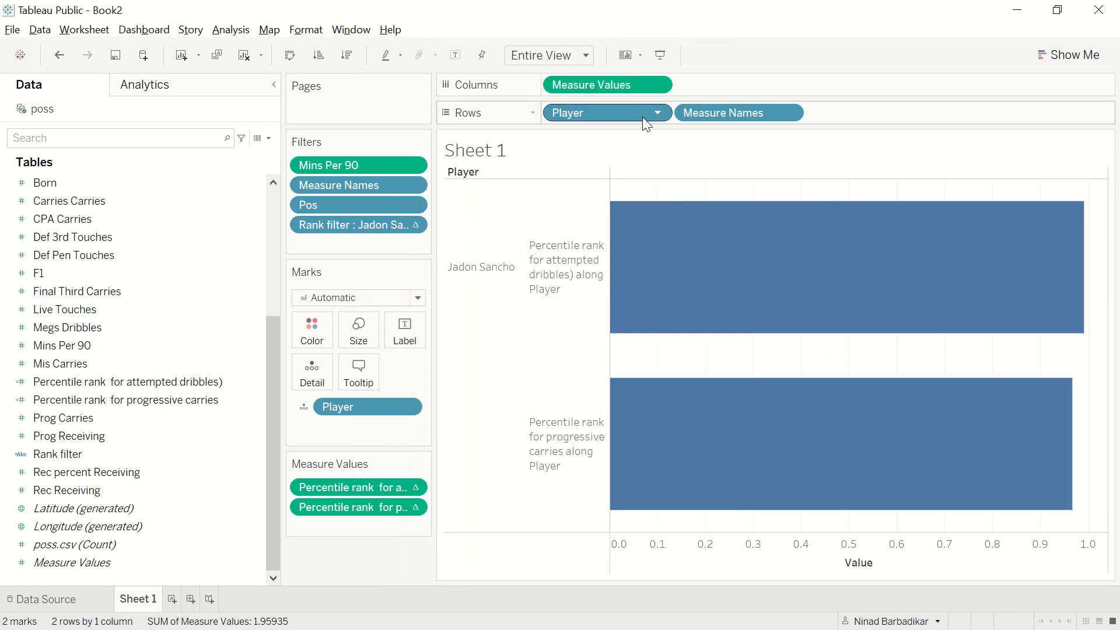
{"action": "right_click", "coordinate": [624, 90]}
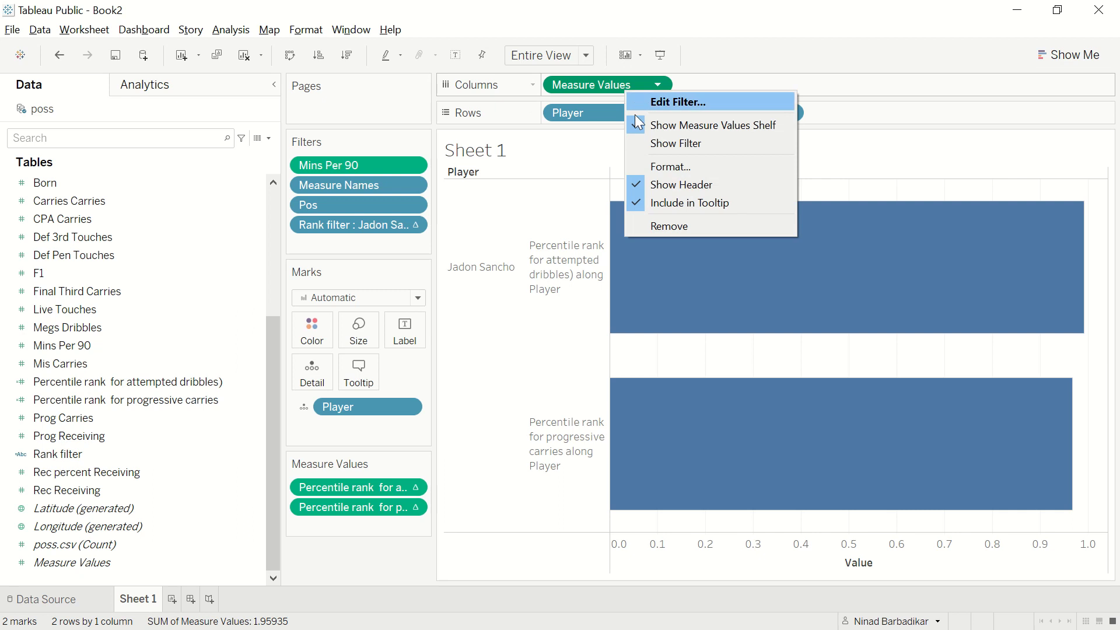
{"action": "left_click", "coordinate": [671, 166]}
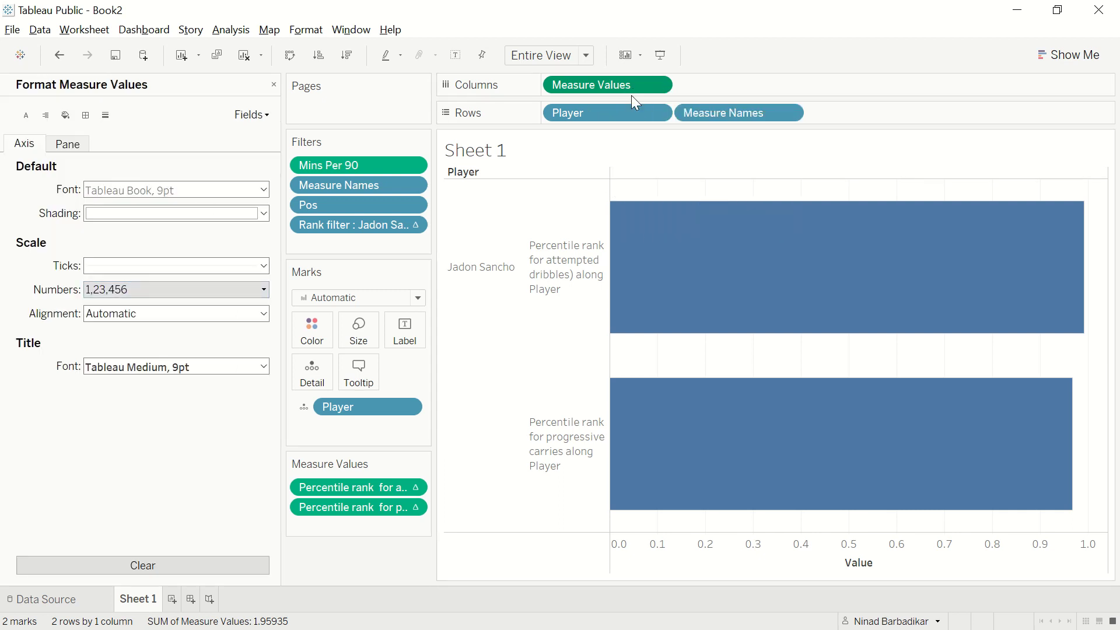
{"action": "left_click", "coordinate": [138, 289]}
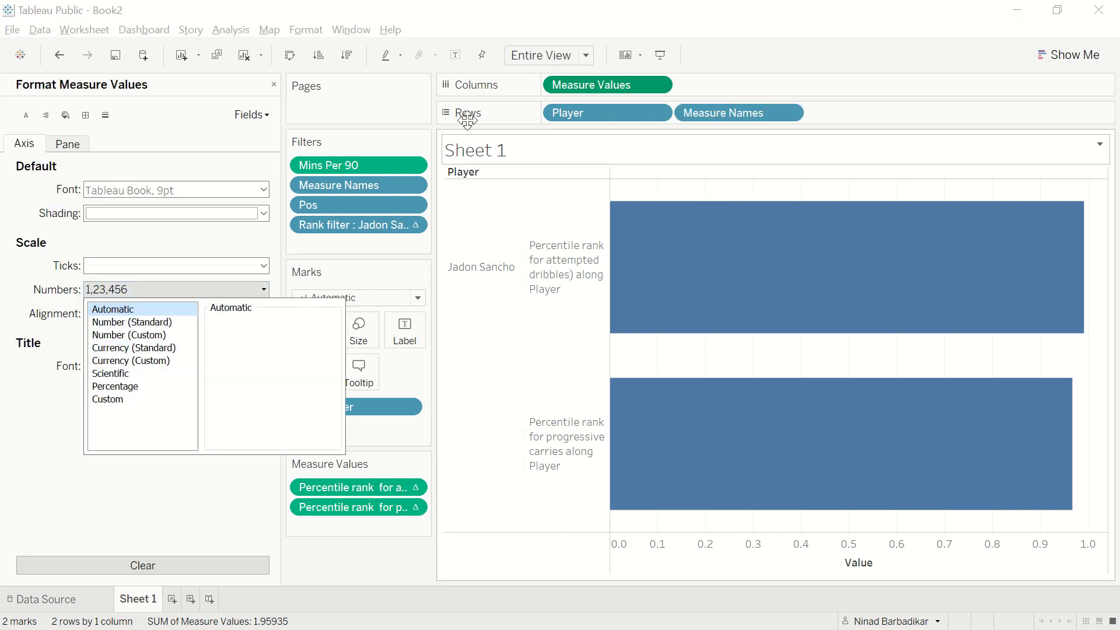
{"action": "right_click", "coordinate": [593, 90]}
{"action": "left_click", "coordinate": [640, 165]}
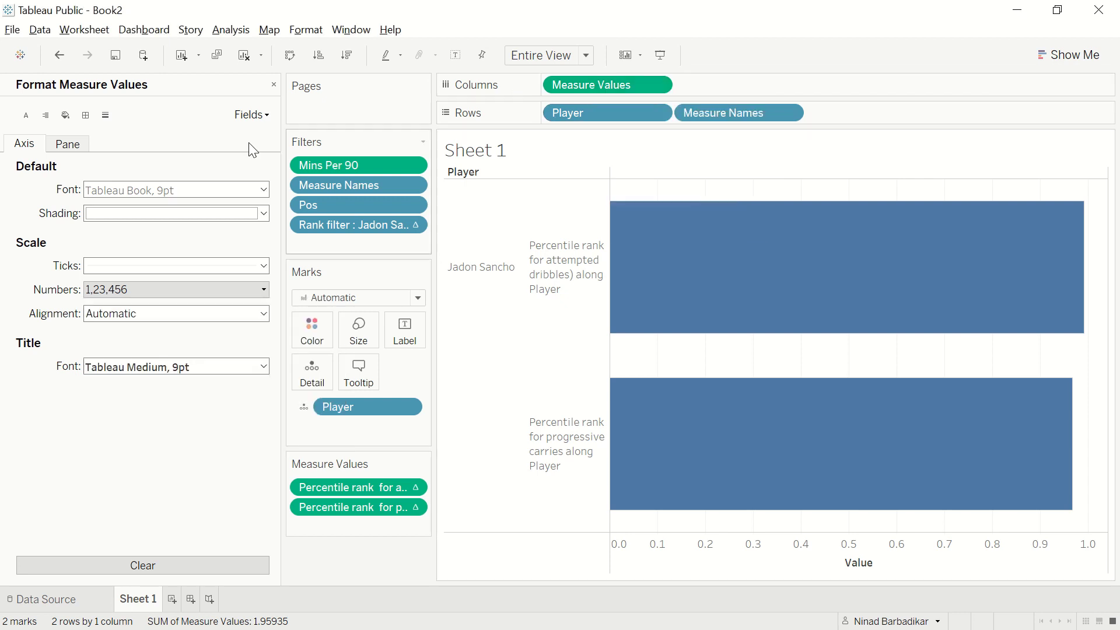
{"action": "left_click", "coordinate": [136, 292]}
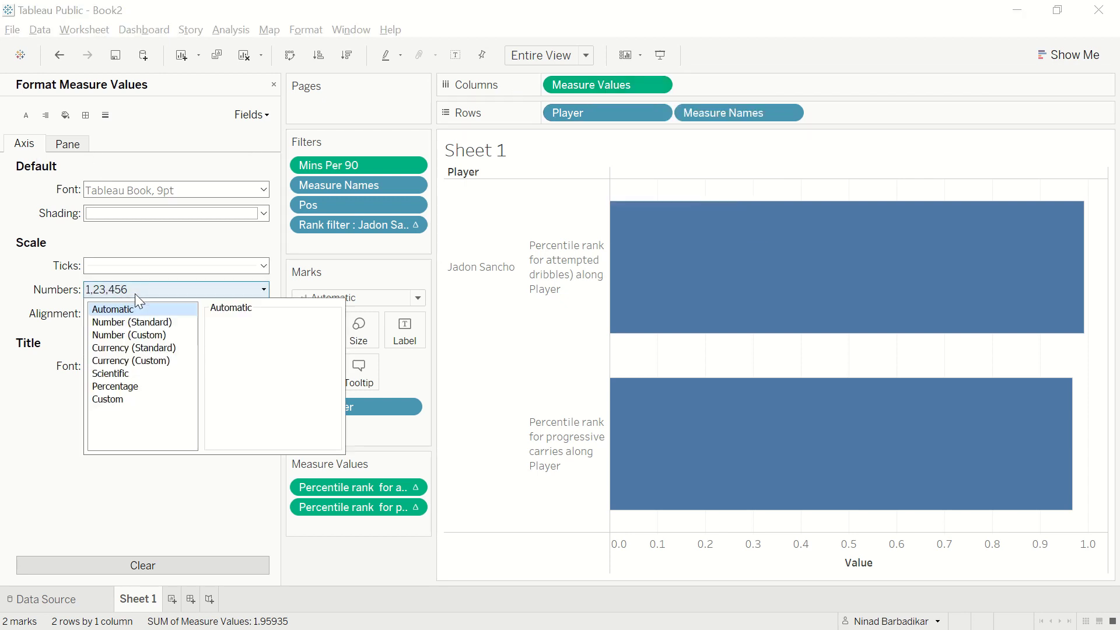
{"action": "left_click", "coordinate": [135, 385]}
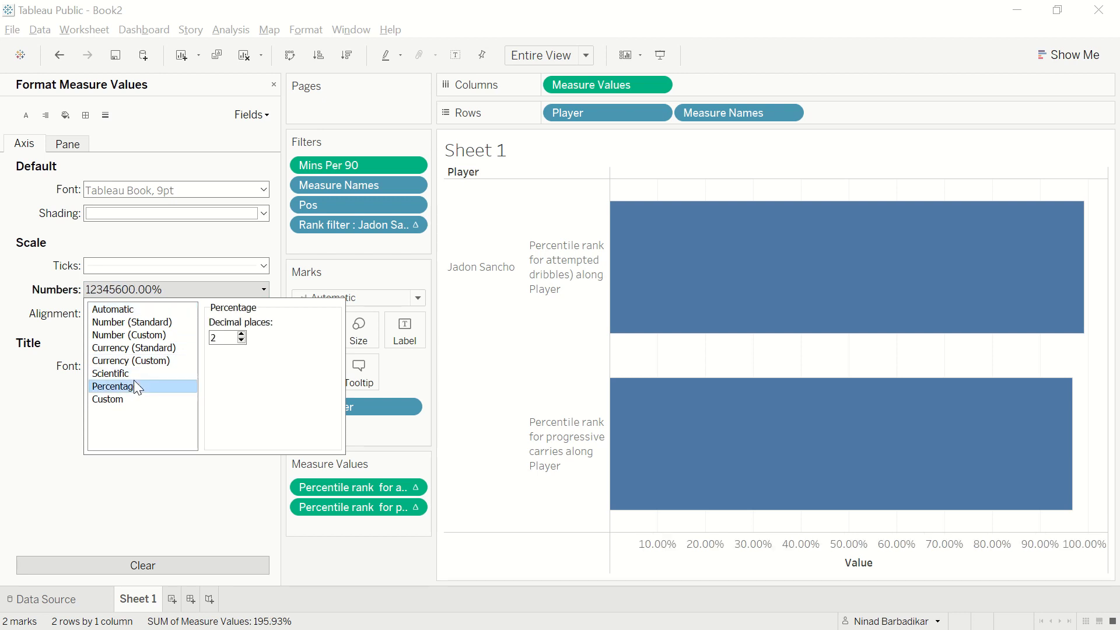
{"action": "left_click", "coordinate": [242, 340]}
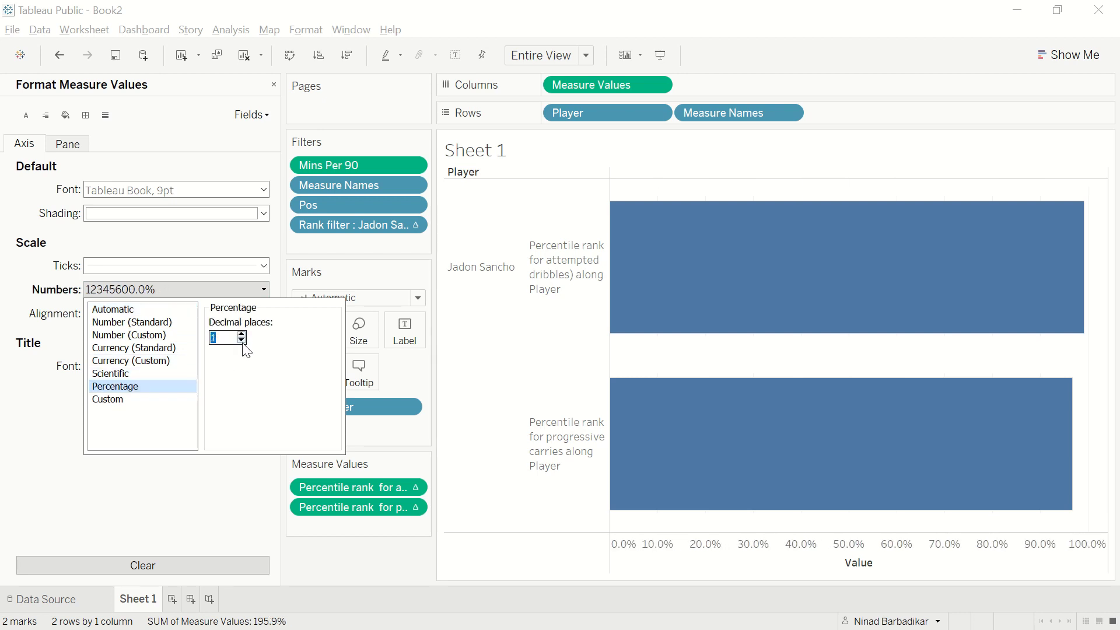
{"action": "left_click", "coordinate": [242, 341]}
{"action": "left_click", "coordinate": [235, 517]}
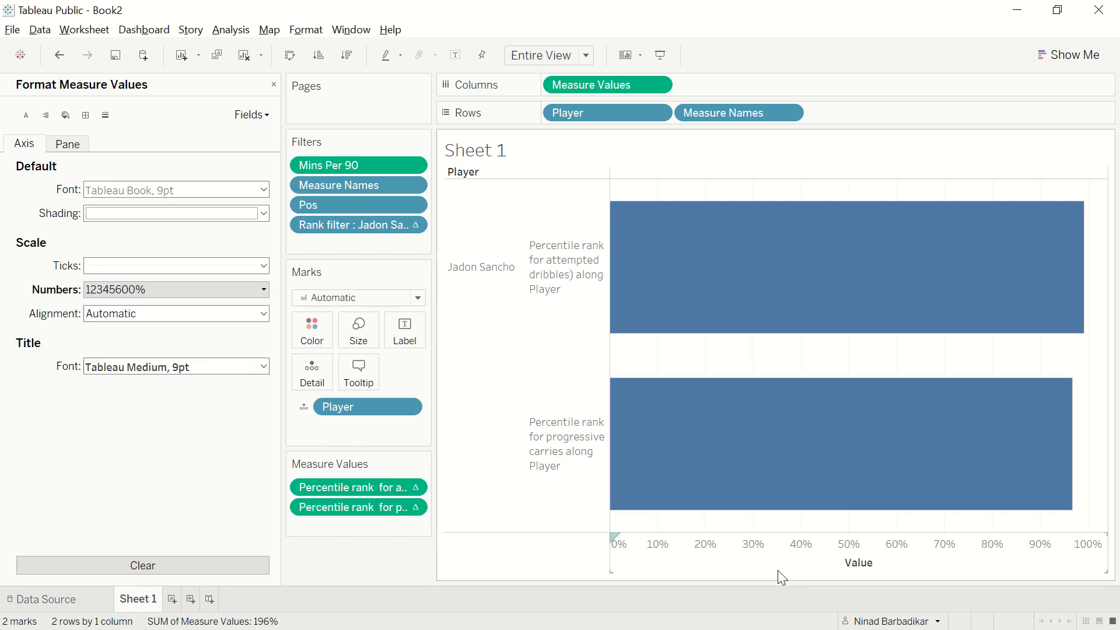
Title the Measure Values axis "Percentile rank", close the formatting settings and narrow the Data pane.
{"action": "double_click", "coordinate": [887, 565]}
{"action": "left_click", "coordinate": [547, 427]}
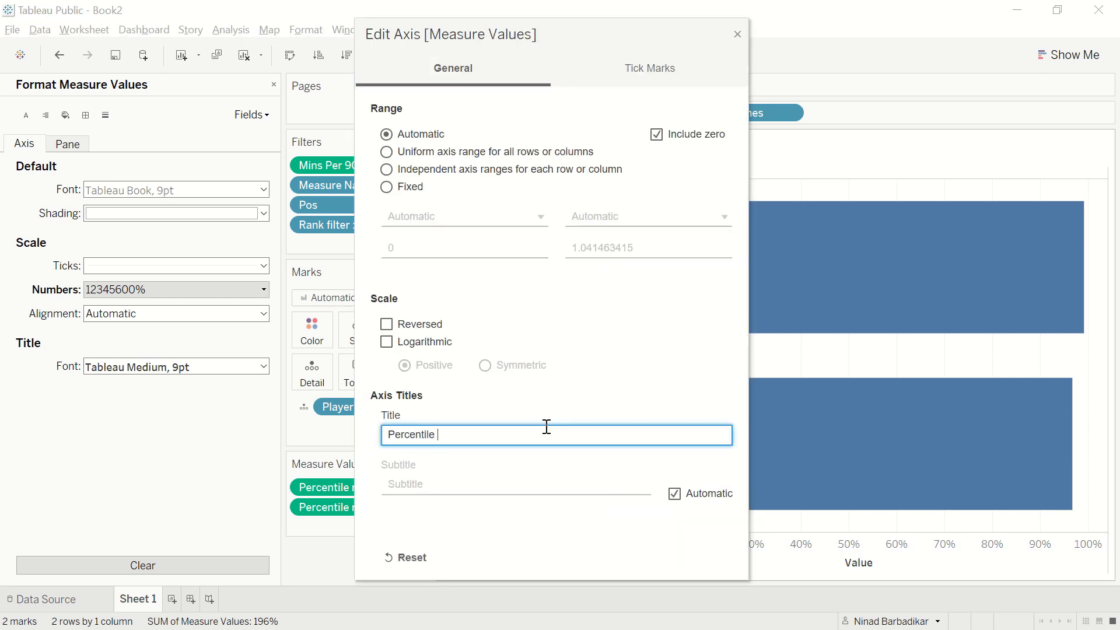
{"action": "left_click", "coordinate": [738, 32]}
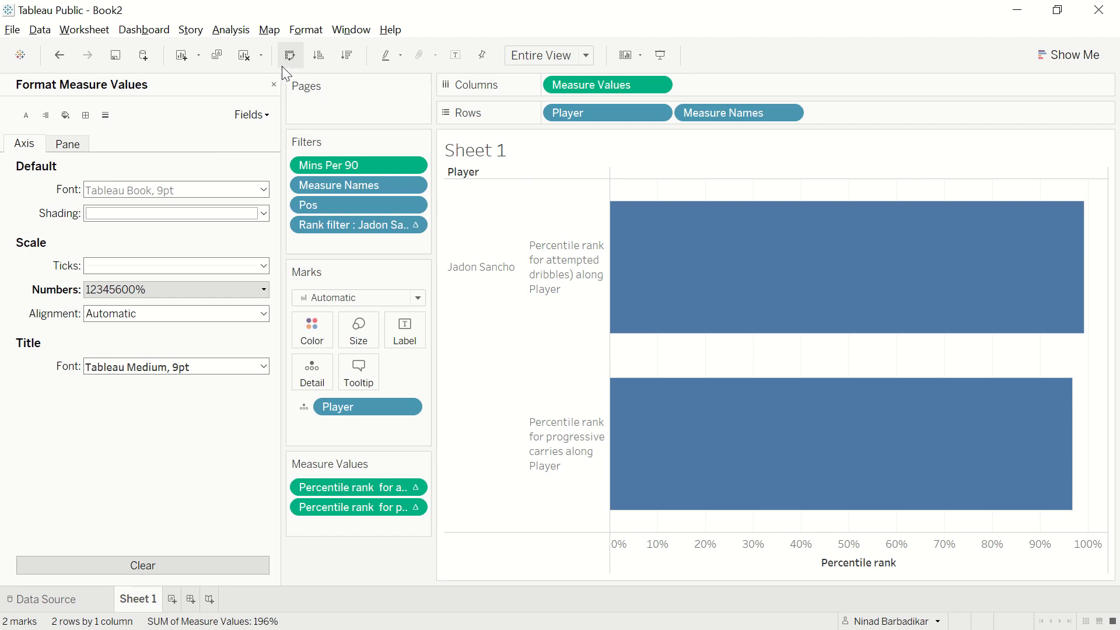
{"action": "left_click", "coordinate": [274, 86]}
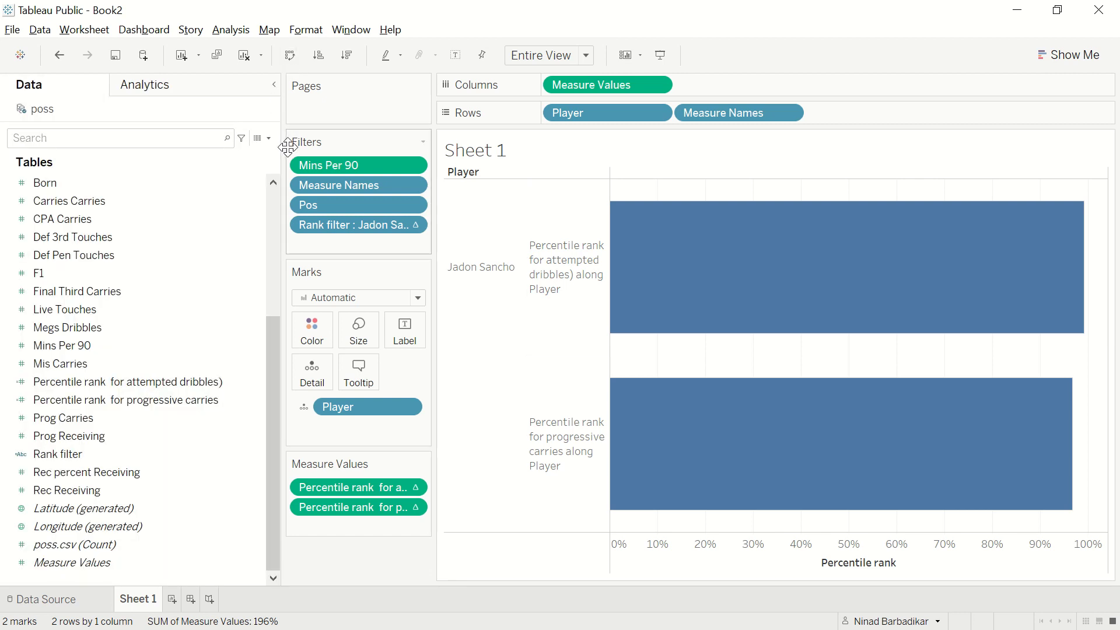
{"action": "left_click_drag", "start_coordinate": [287, 146], "coordinate": [232, 146]}
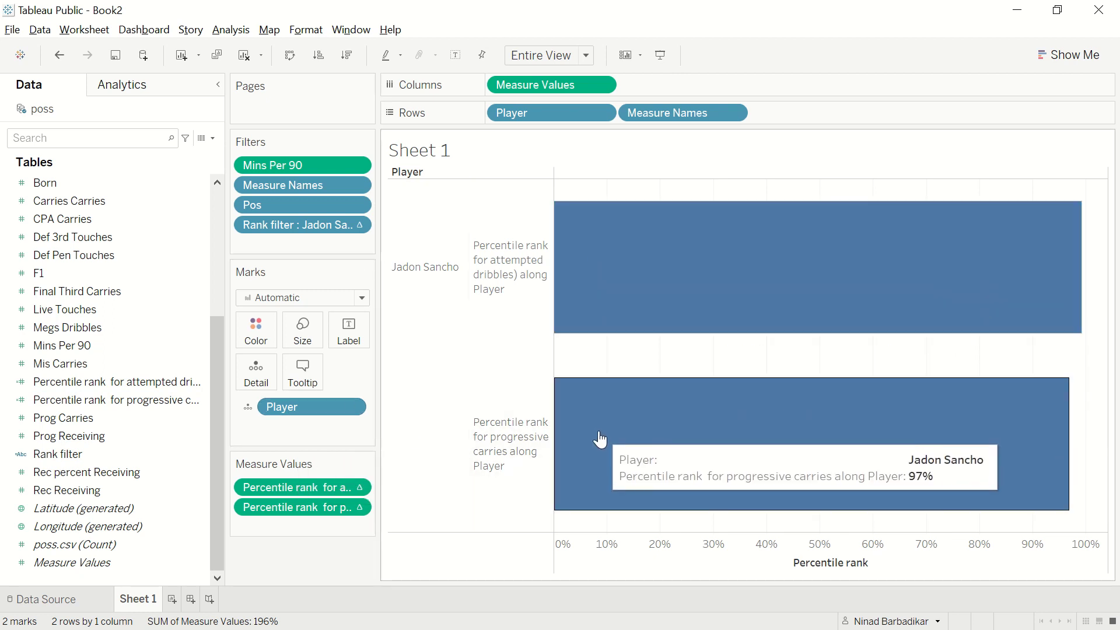
{"action": "right_click", "coordinate": [453, 290]}
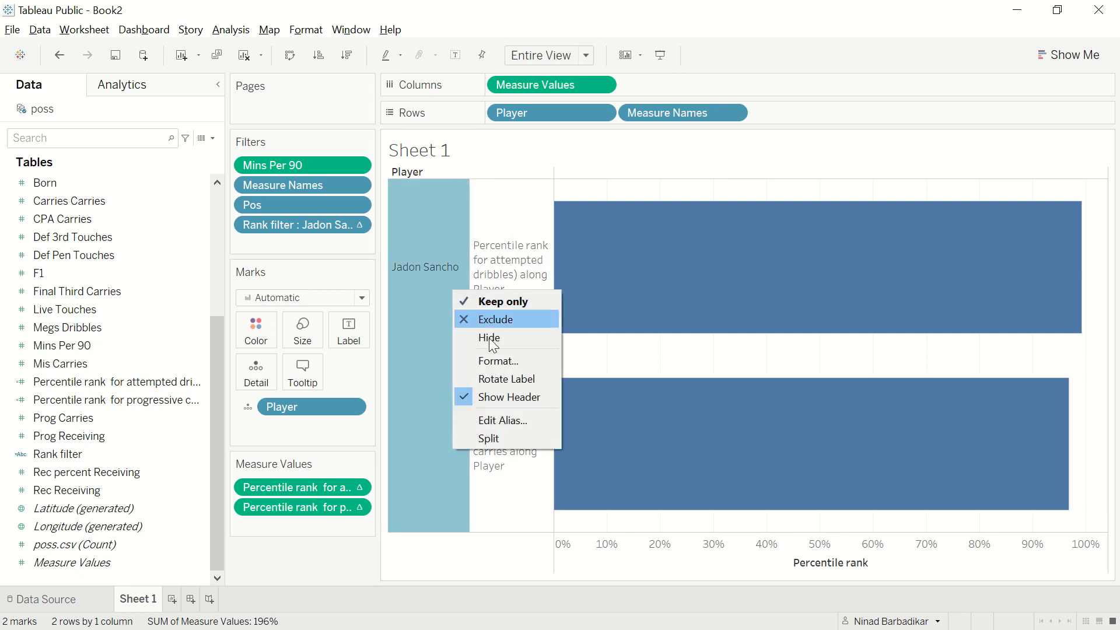
{"action": "left_click", "coordinate": [487, 397]}
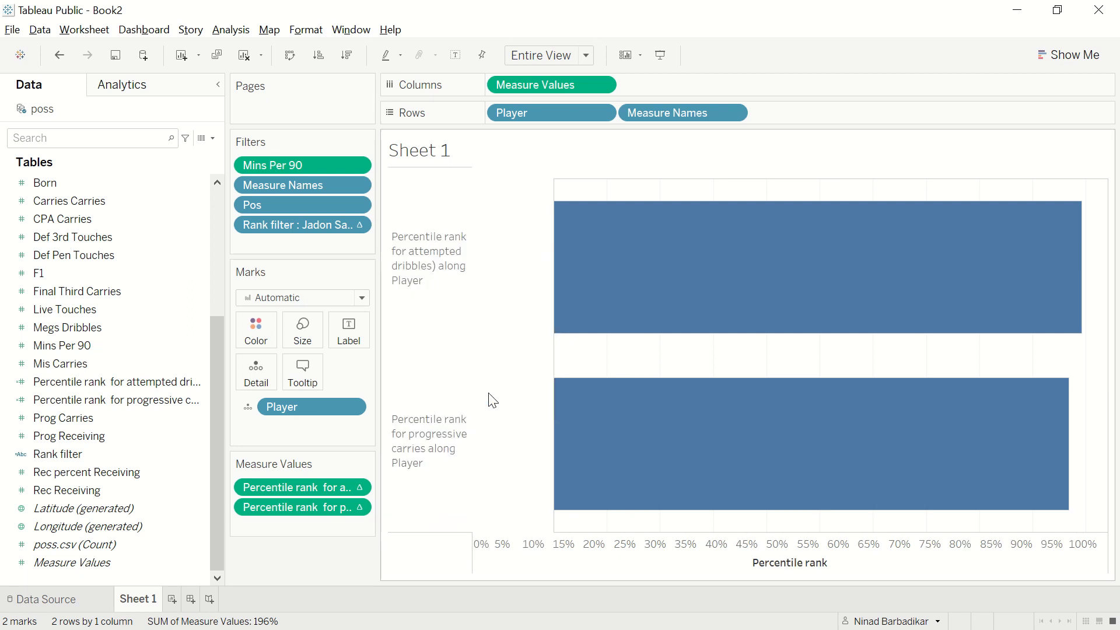
{"action": "key", "text": "ctrl+z"}
{"action": "right_click", "coordinate": [417, 271]}
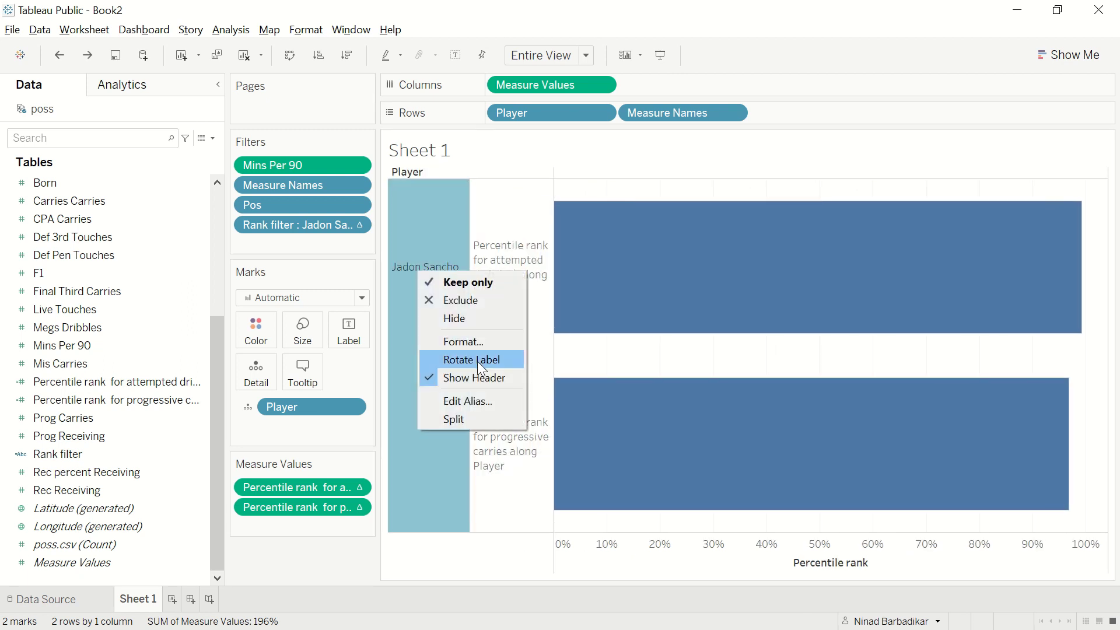
{"action": "key", "text": "Escape"}
Hide the Player row header from the bar chart.
{"action": "right_click", "coordinate": [458, 349]}
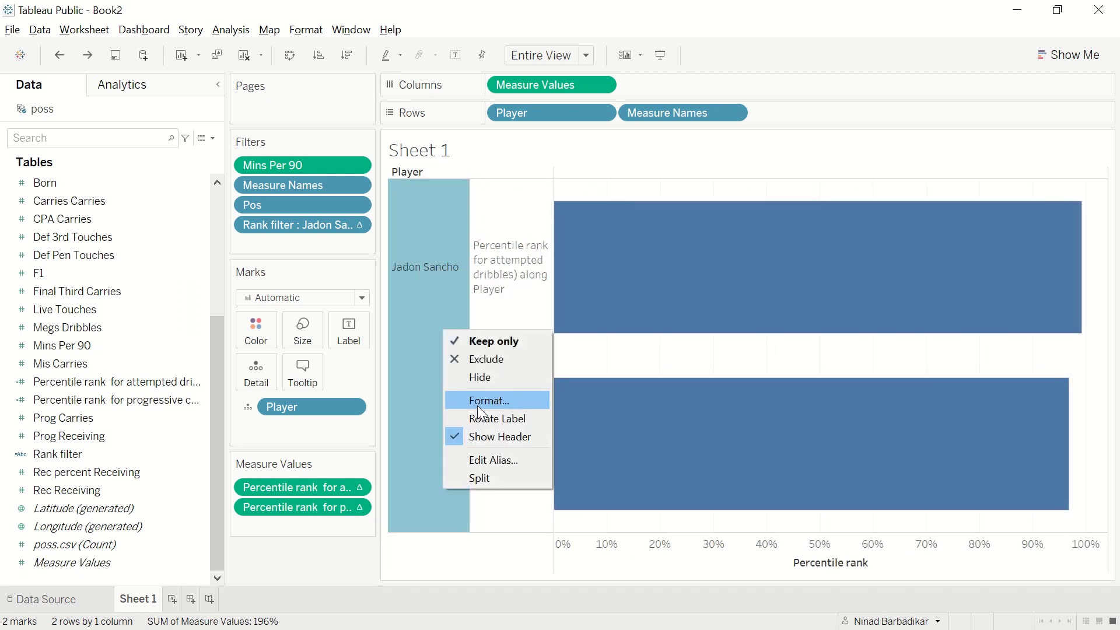
{"action": "left_click", "coordinate": [467, 435]}
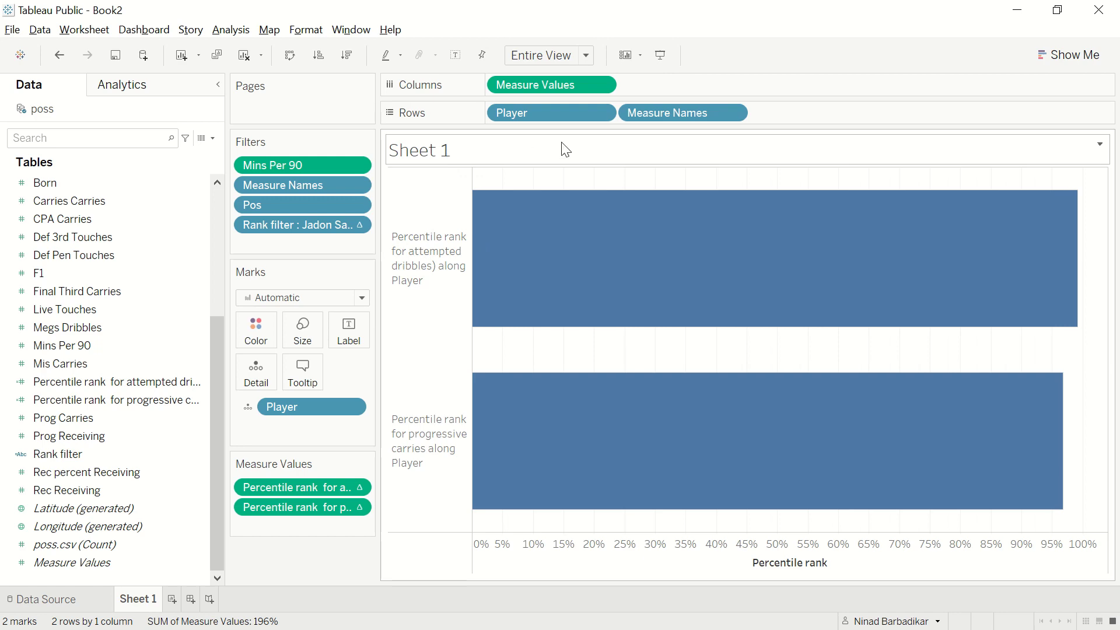
{"action": "mouse_move", "coordinate": [869, 247]}
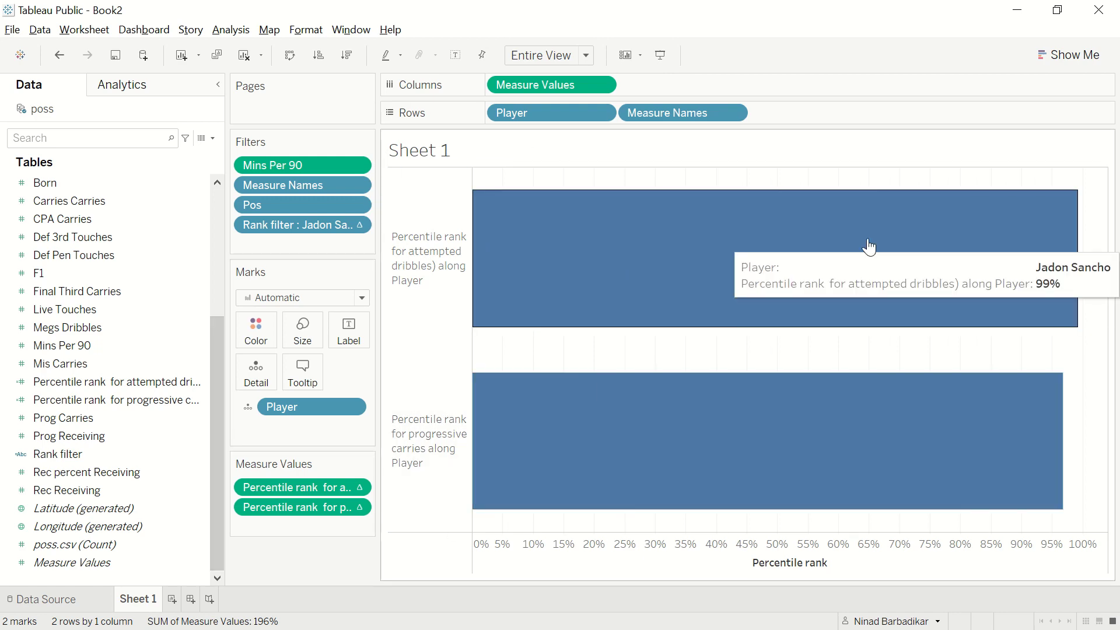
Switch to the Book1 workbook and examine Sheet 1's percentile fields and measure values against its finished bar chart.
{"action": "key", "text": "alt+Tab"}
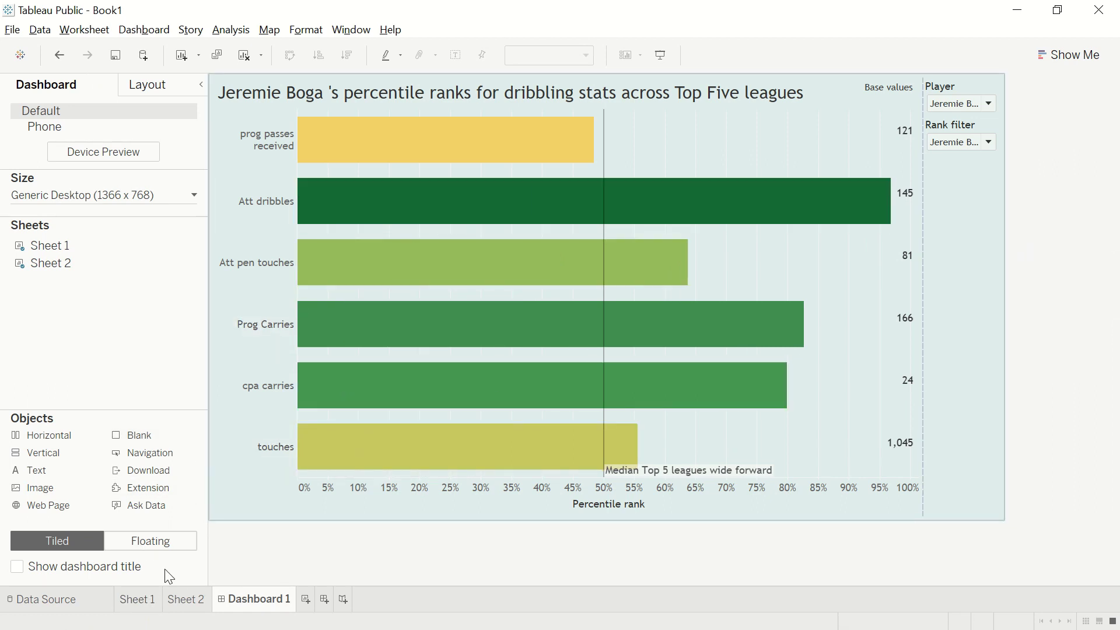
{"action": "left_click", "coordinate": [149, 599]}
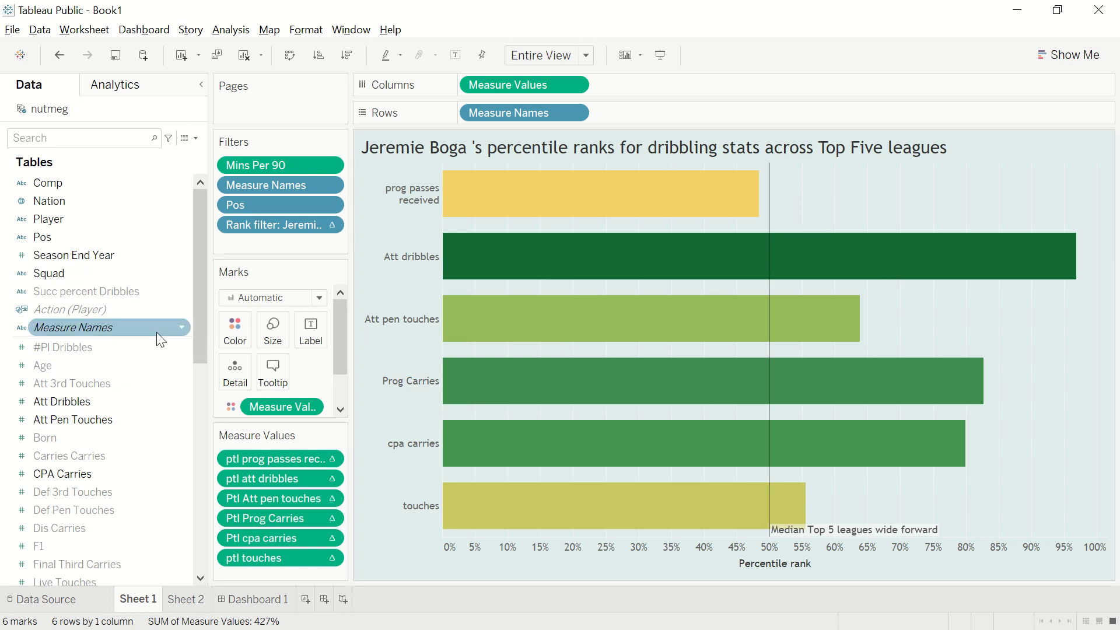
{"action": "scroll", "coordinate": [131, 422], "scroll_direction": "down", "scroll_amount": 7}
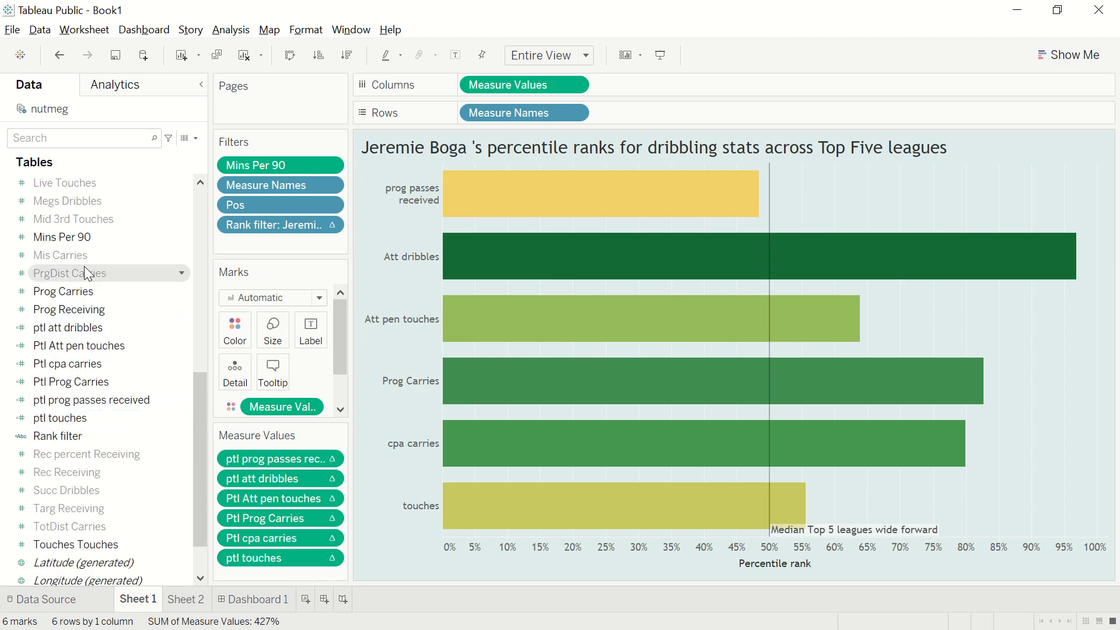
{"action": "scroll", "coordinate": [88, 260], "scroll_direction": "up", "scroll_amount": 7}
{"action": "scroll", "coordinate": [93, 330], "scroll_direction": "down", "scroll_amount": 1}
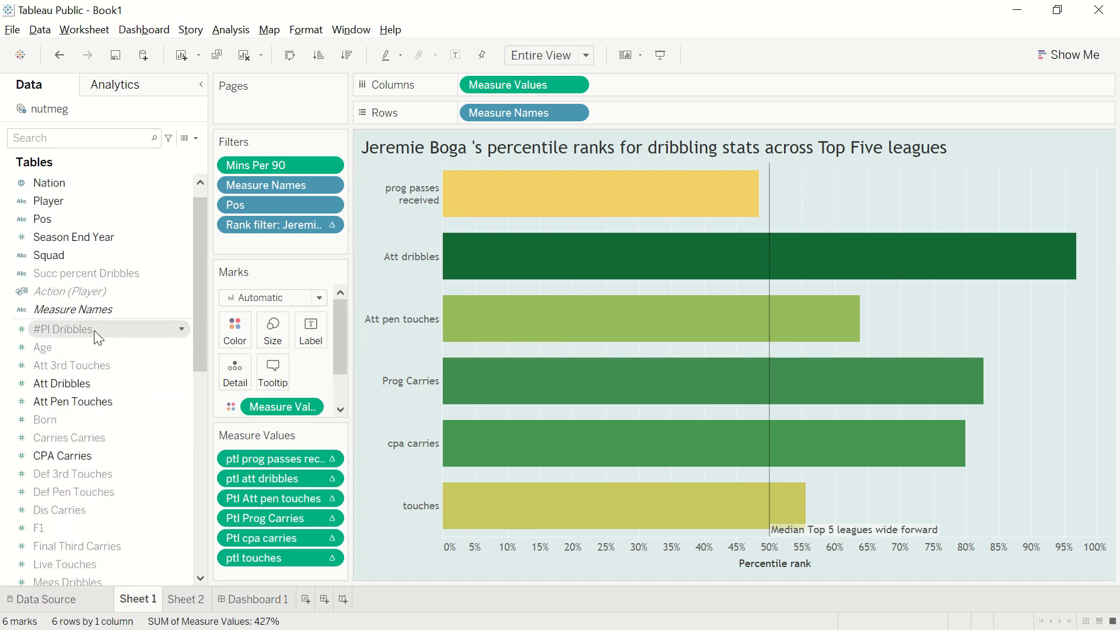
{"action": "scroll", "coordinate": [93, 331], "scroll_direction": "down", "scroll_amount": 9}
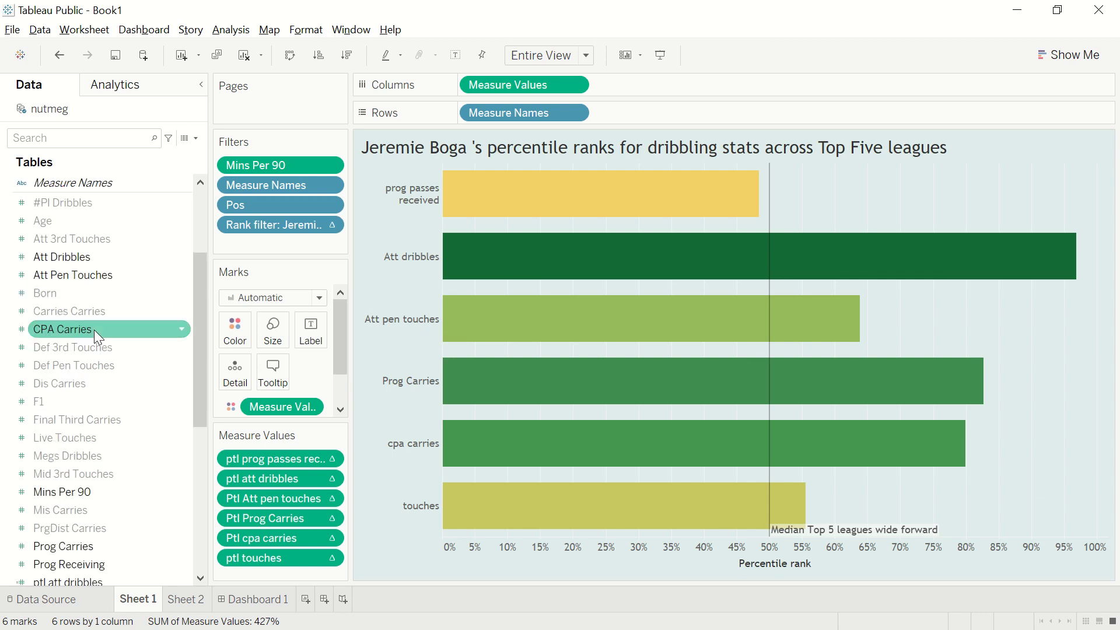
{"action": "scroll", "coordinate": [94, 330], "scroll_direction": "down", "scroll_amount": 4}
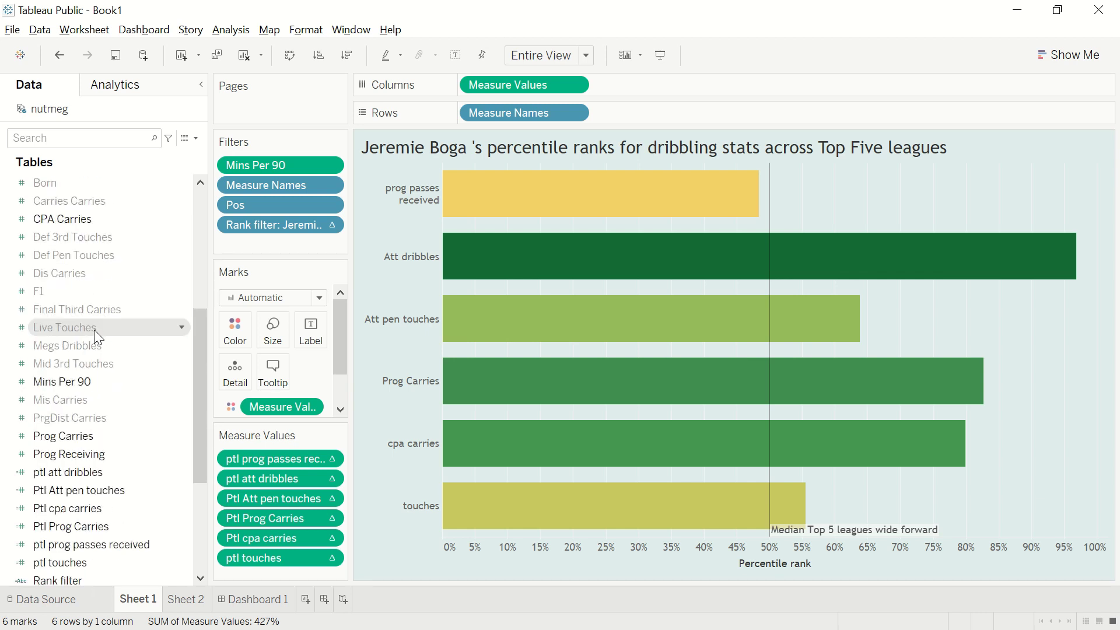
{"action": "left_click_drag", "start_coordinate": [78, 380], "coordinate": [275, 493]}
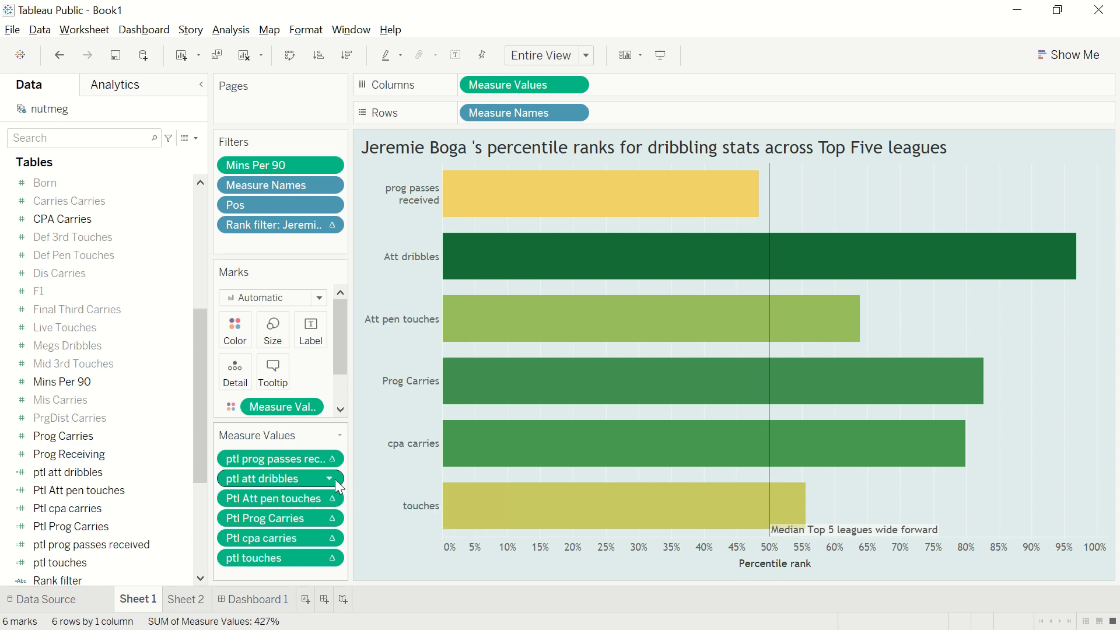
{"action": "mouse_move", "coordinate": [454, 403]}
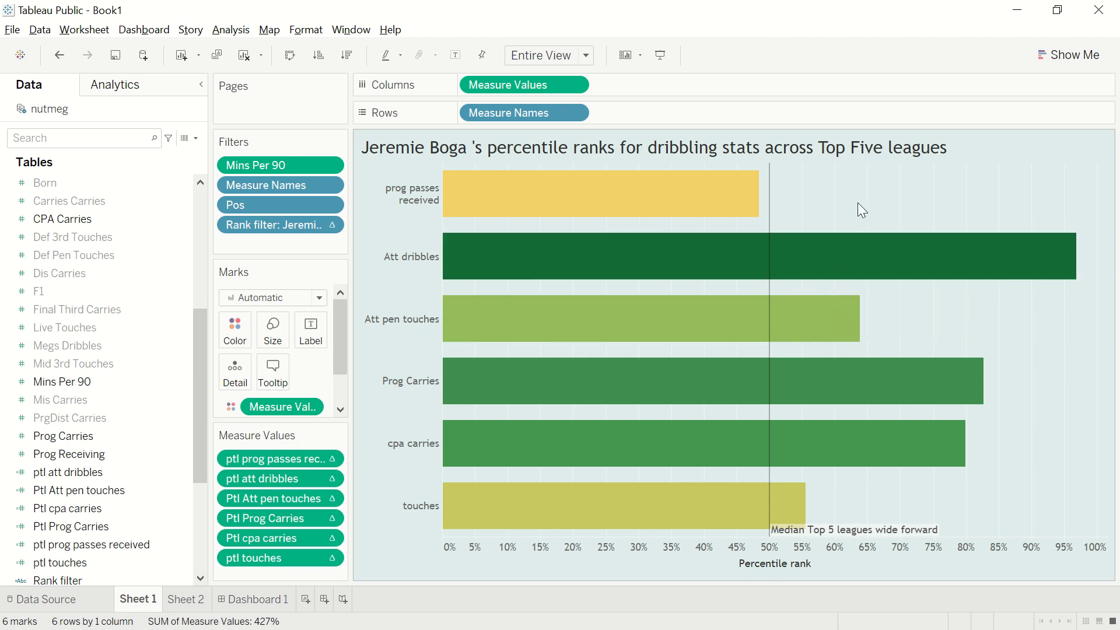
Apply the Orange-Gold palette to the Measure Values colors of the Book1 bar chart.
{"action": "left_click", "coordinate": [249, 344]}
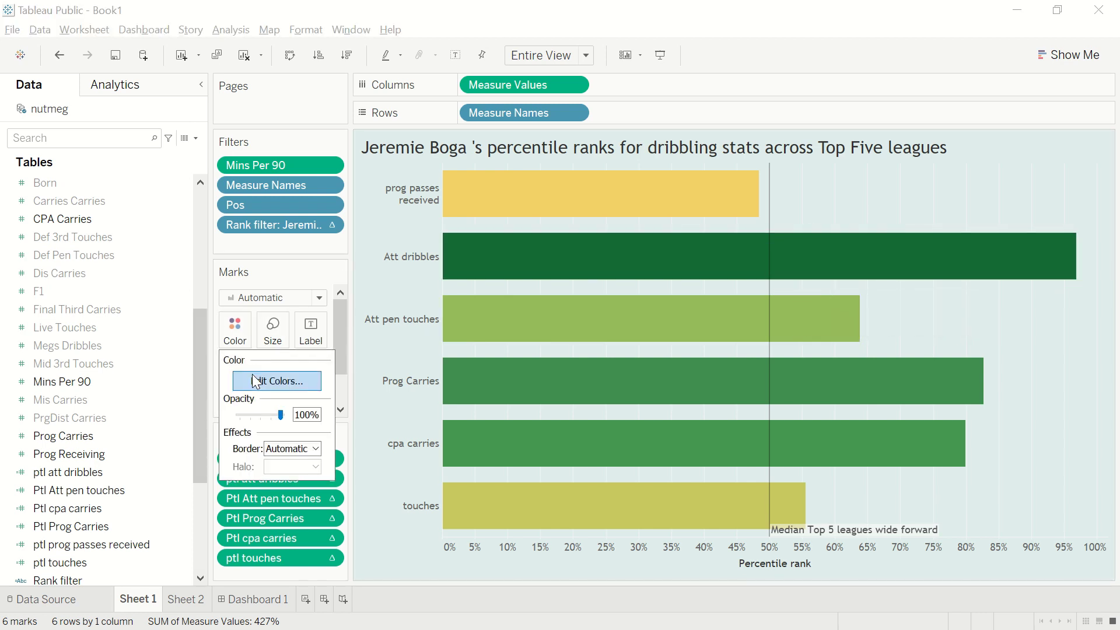
{"action": "left_click", "coordinate": [256, 381]}
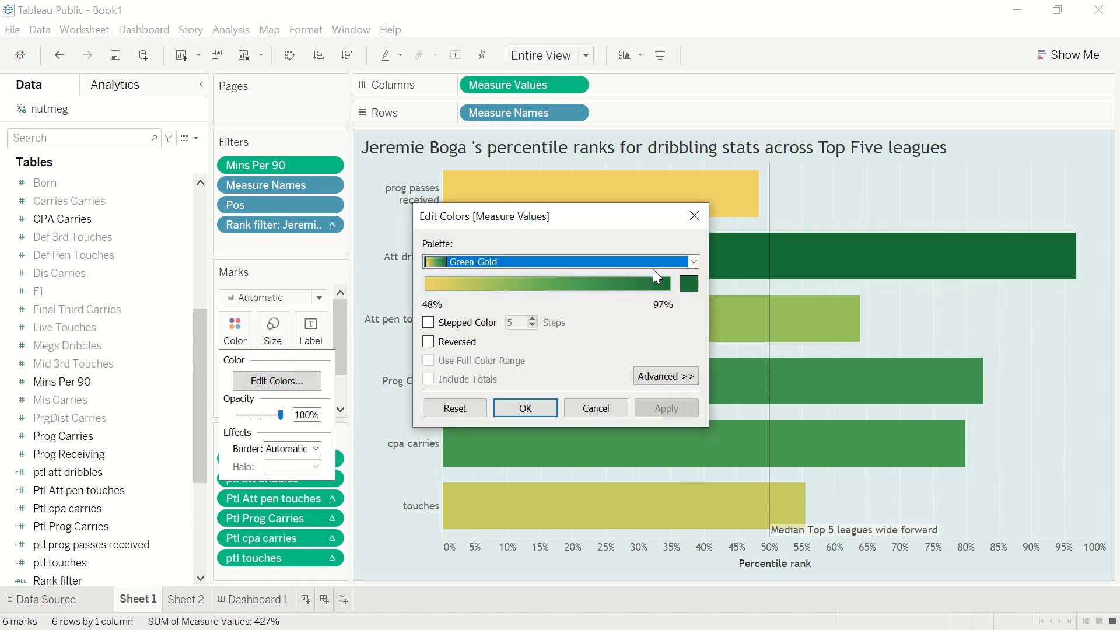
{"action": "left_click", "coordinate": [619, 262]}
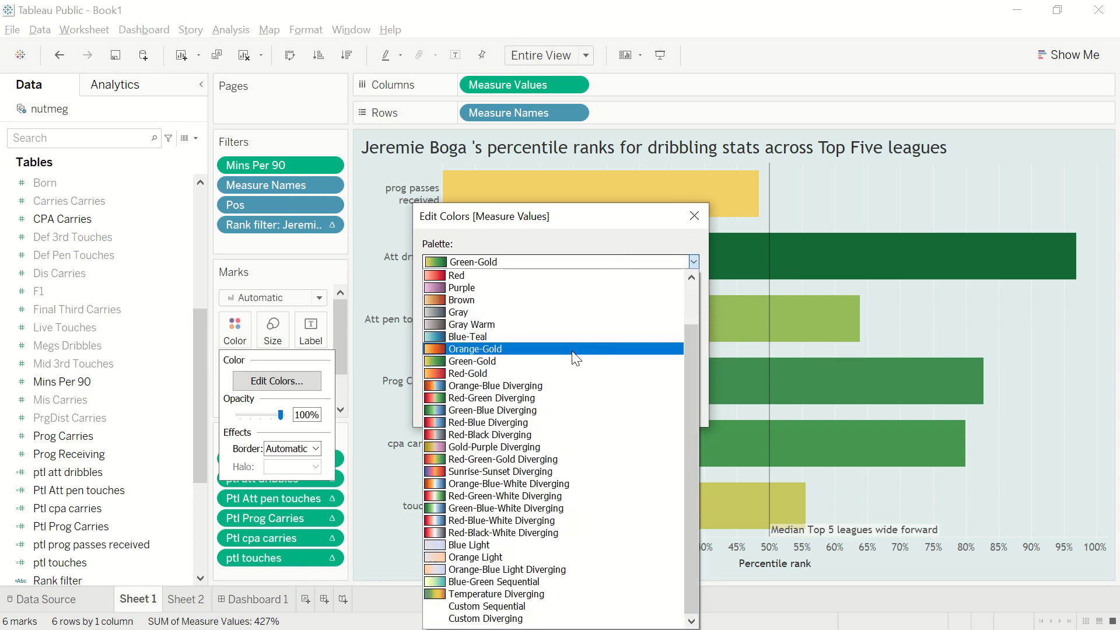
{"action": "left_click", "coordinate": [577, 350]}
{"action": "left_click", "coordinate": [666, 407]}
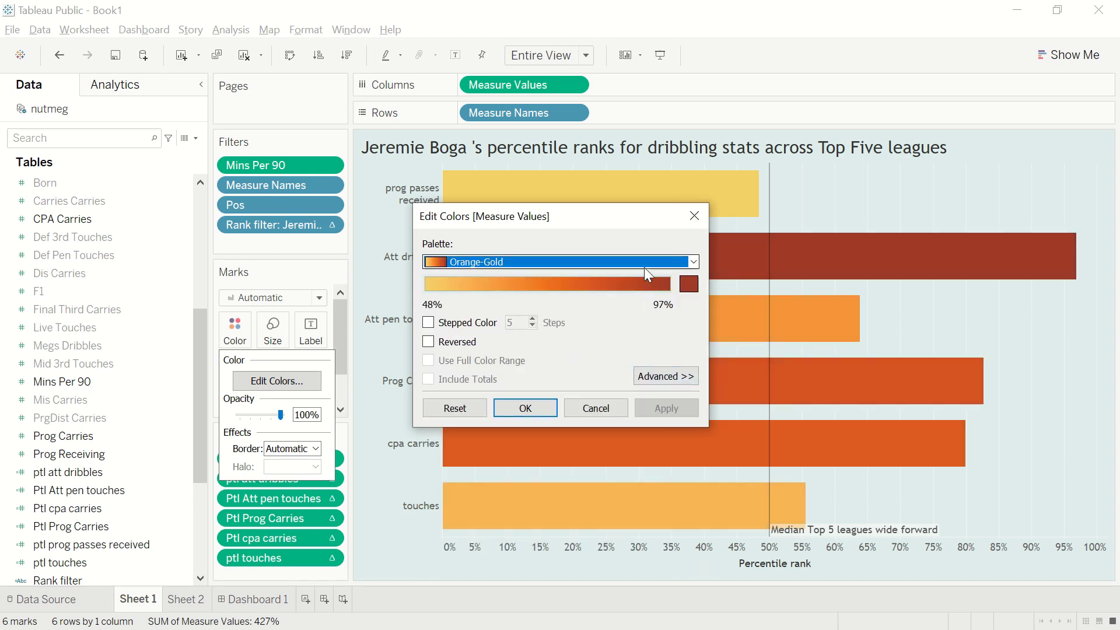
Return the bar chart's Measure Values colors to the Green-Gold palette.
{"action": "left_click", "coordinate": [644, 265]}
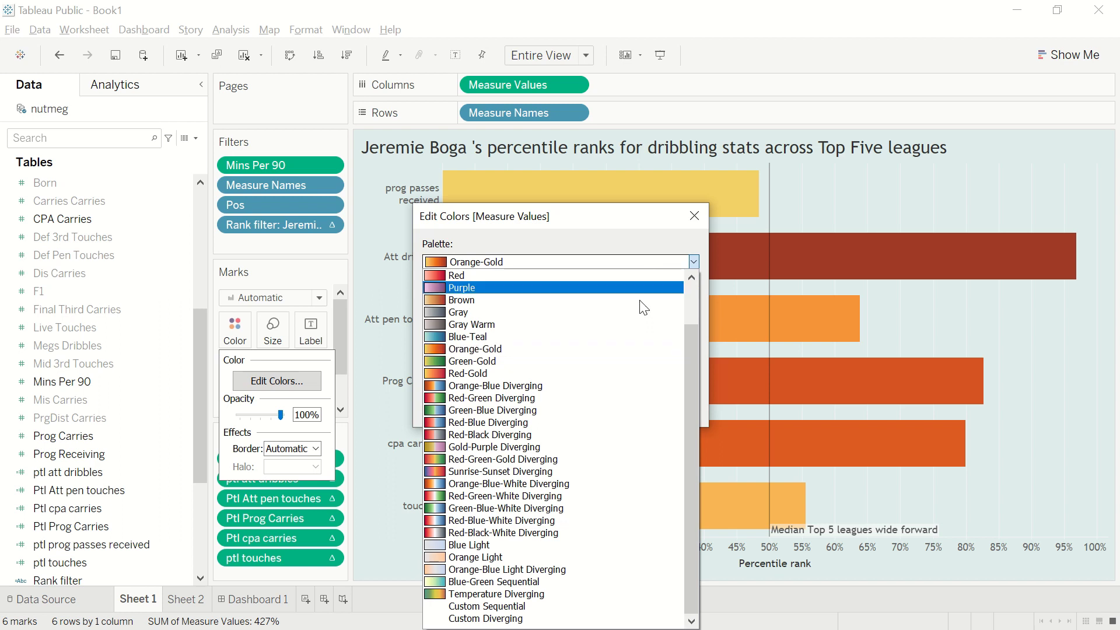
{"action": "left_click", "coordinate": [592, 367]}
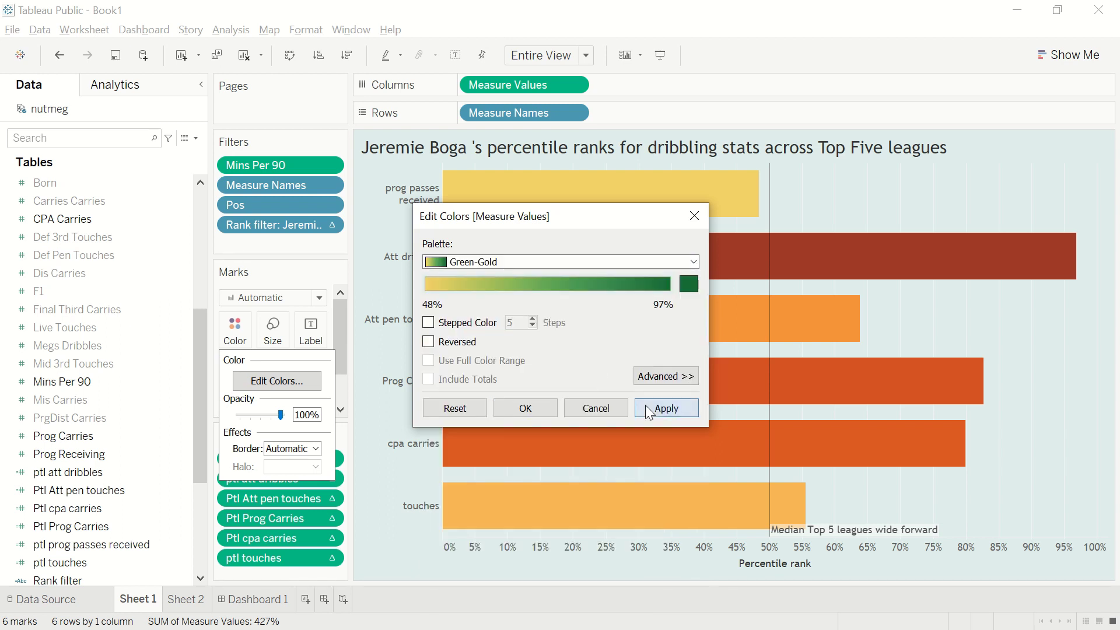
{"action": "left_click", "coordinate": [665, 407]}
{"action": "left_click", "coordinate": [520, 407]}
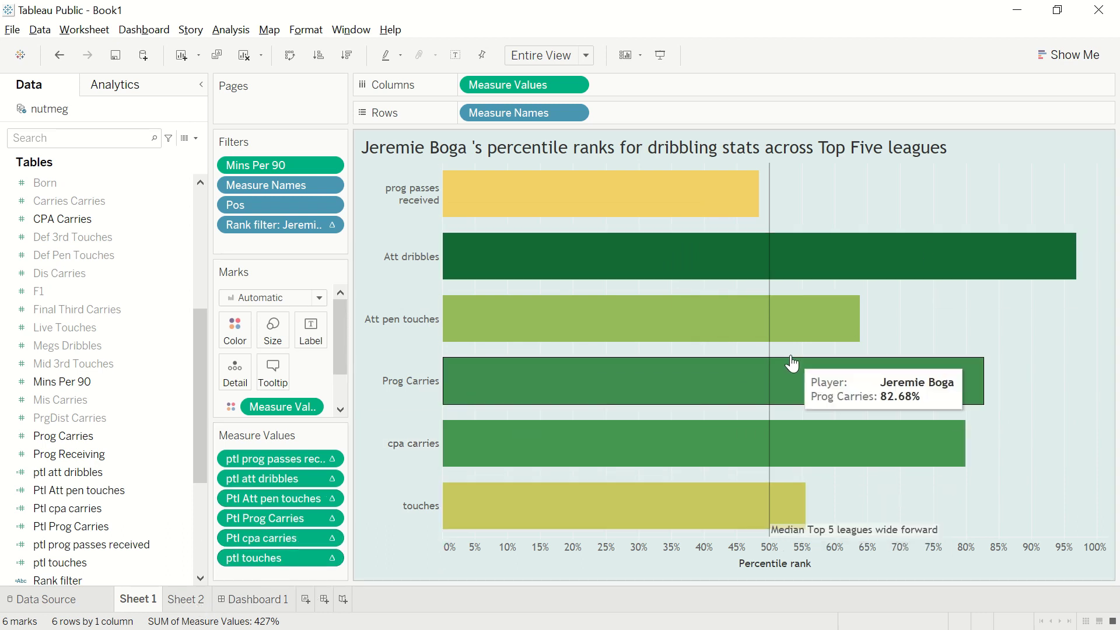
Try to add a per-pane reference line with a constant value of 0.50 to the chart's Percentile rank axis.
{"action": "left_click", "coordinate": [787, 565]}
{"action": "right_click", "coordinate": [787, 565]}
{"action": "left_click", "coordinate": [1045, 467]}
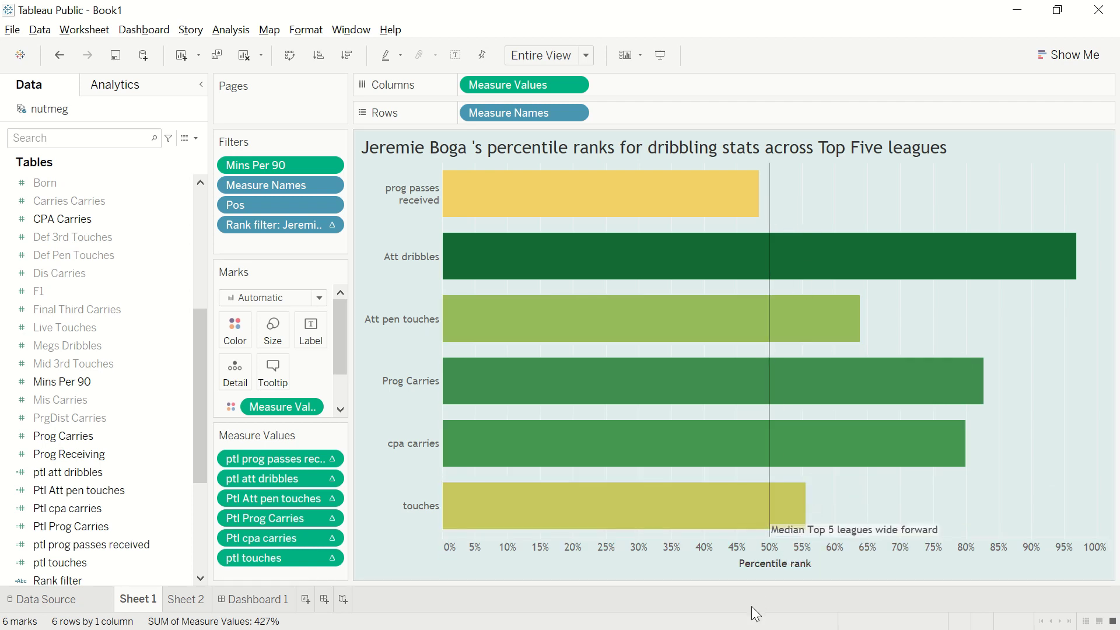
{"action": "right_click", "coordinate": [744, 566]}
{"action": "left_click", "coordinate": [788, 518]}
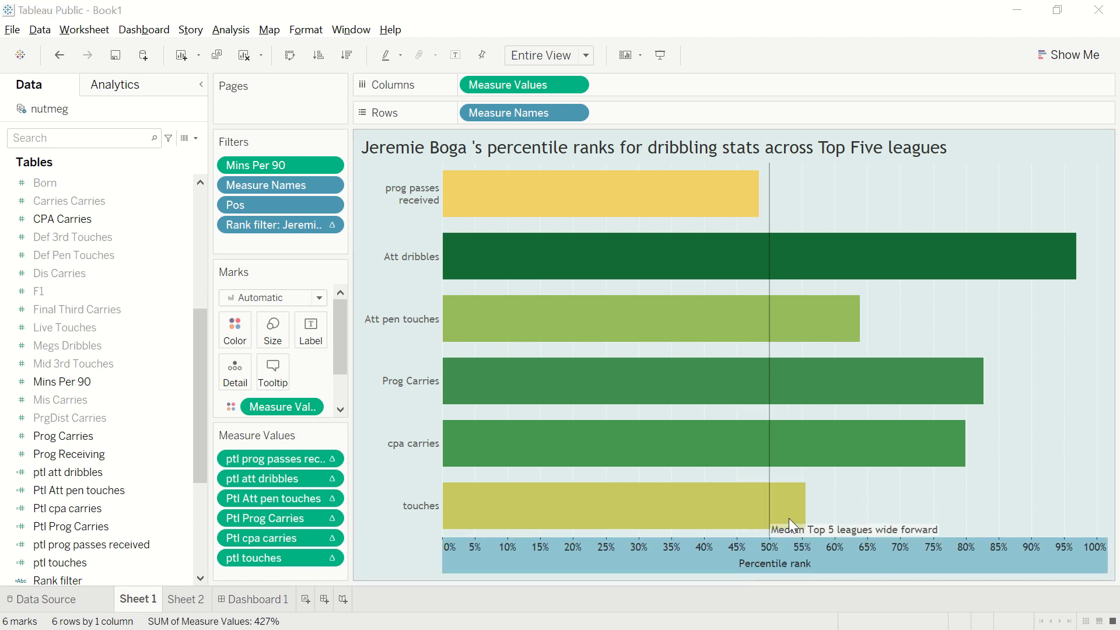
{"action": "left_click", "coordinate": [540, 240]}
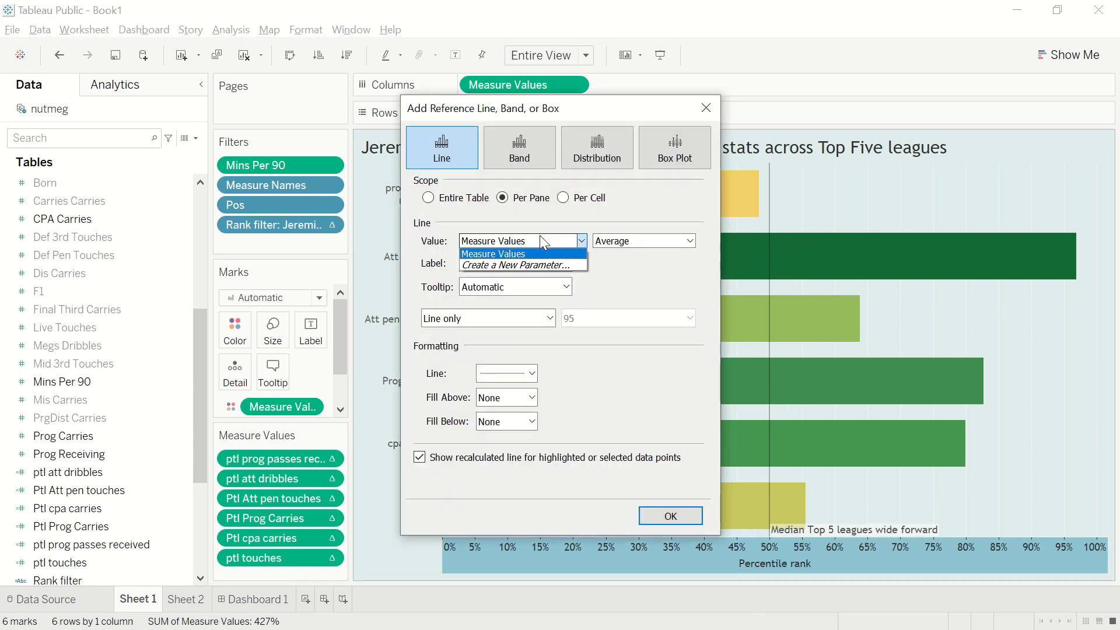
{"action": "left_click", "coordinate": [610, 242]}
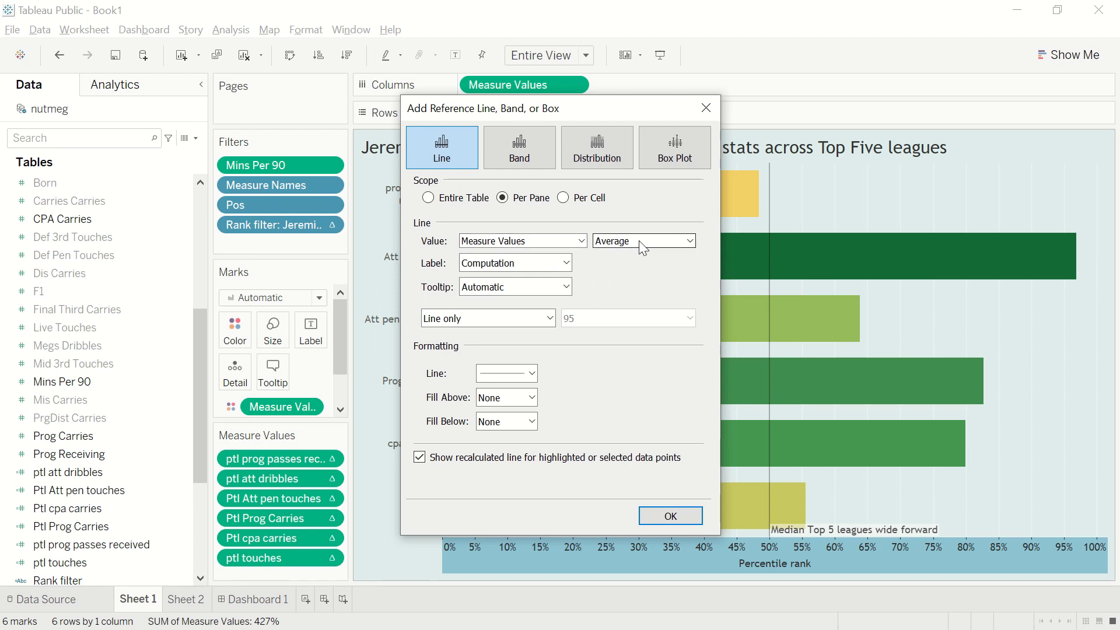
{"action": "left_click", "coordinate": [690, 241]}
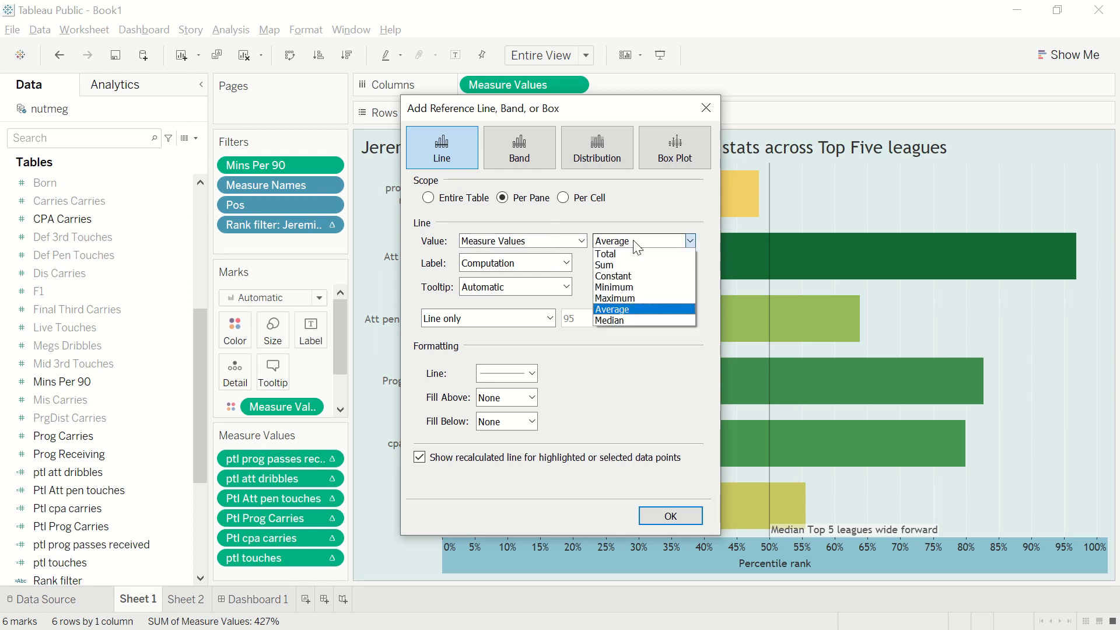
{"action": "left_click", "coordinate": [639, 276]}
{"action": "left_click", "coordinate": [552, 270]}
{"action": "left_click", "coordinate": [552, 278]}
{"action": "double_click", "coordinate": [550, 235]}
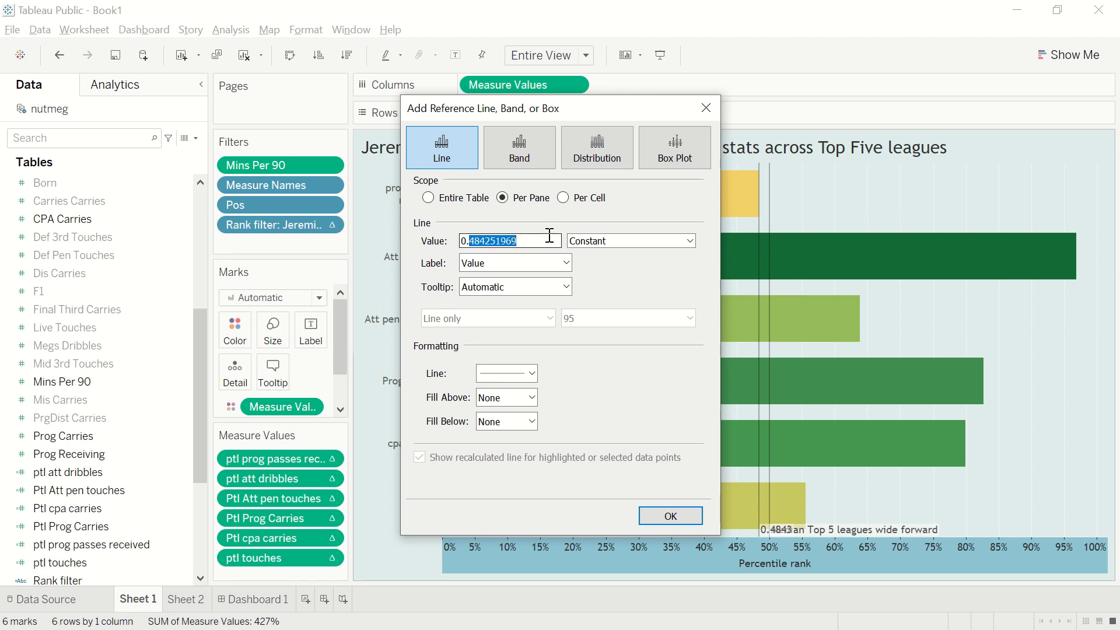
{"action": "type", "text": "50"}
{"action": "left_click", "coordinate": [705, 109]}
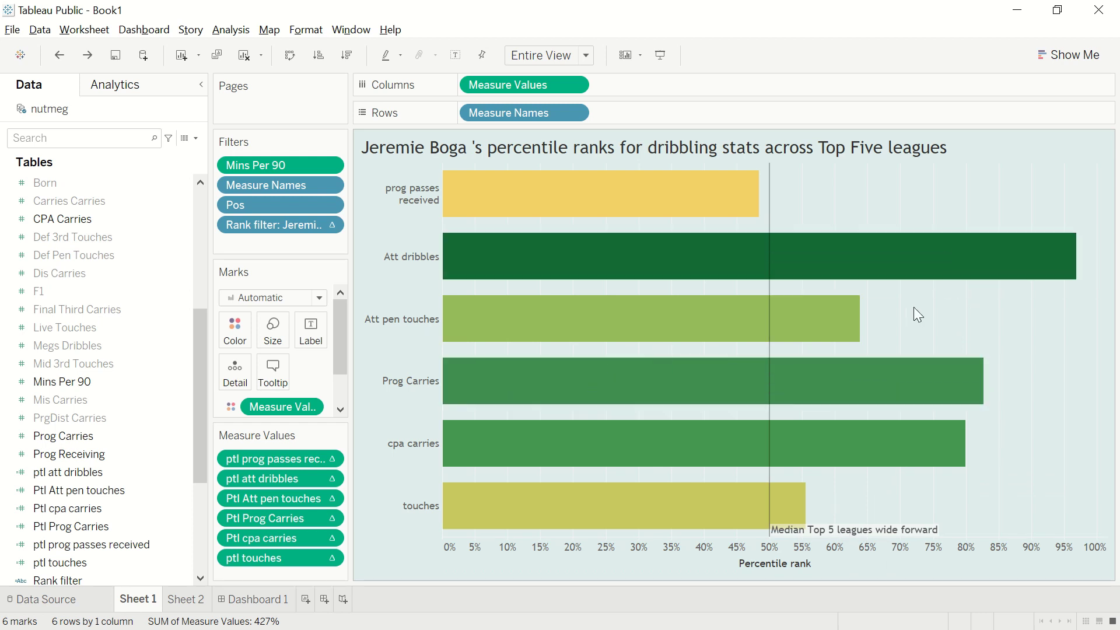
Try showing mark labels on the percentile rank bars.
{"action": "left_click", "coordinate": [311, 330]}
{"action": "left_click", "coordinate": [345, 366]}
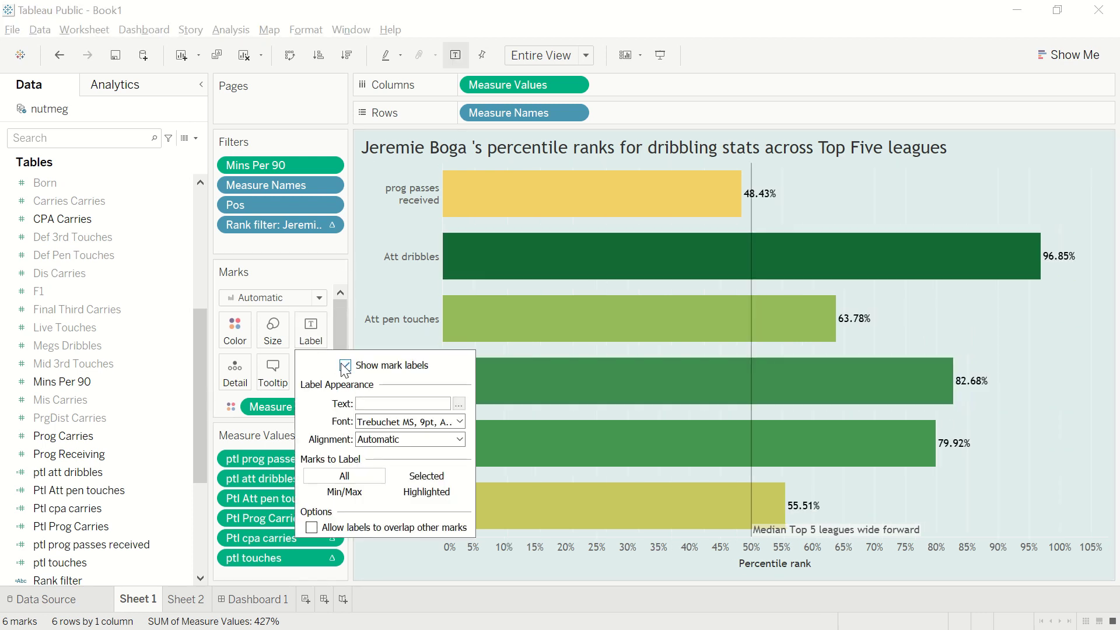
{"action": "left_click", "coordinate": [345, 366]}
{"action": "left_click", "coordinate": [1055, 416]}
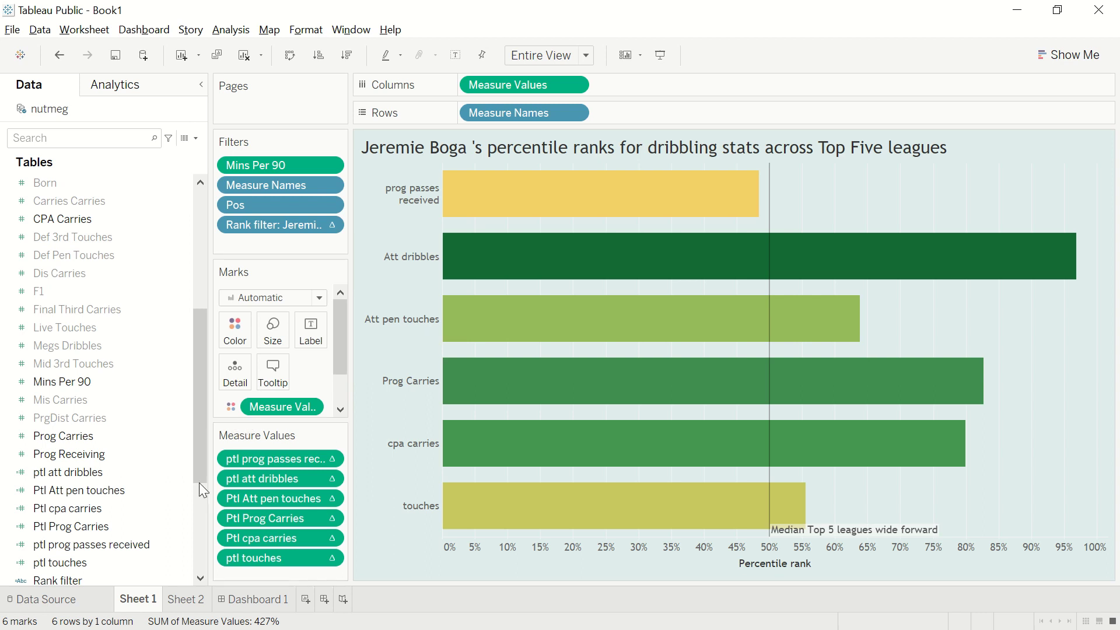
Examine Sheet 2's base values table and its summed measures against the percentile measures of Sheet 1.
{"action": "mouse_move", "coordinate": [177, 606]}
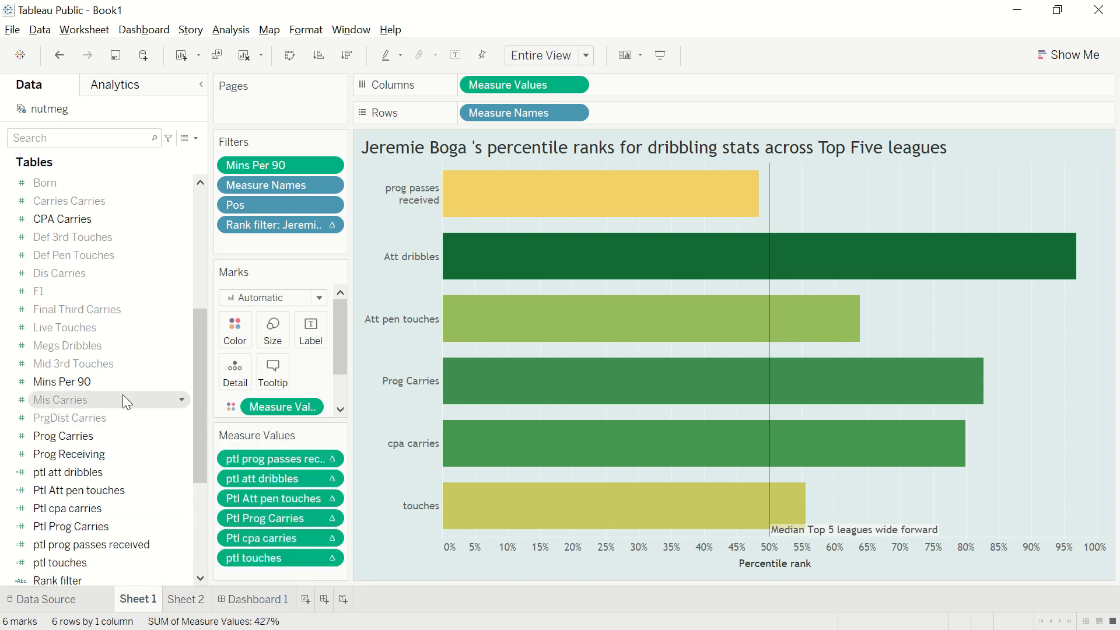
{"action": "left_click", "coordinate": [158, 389]}
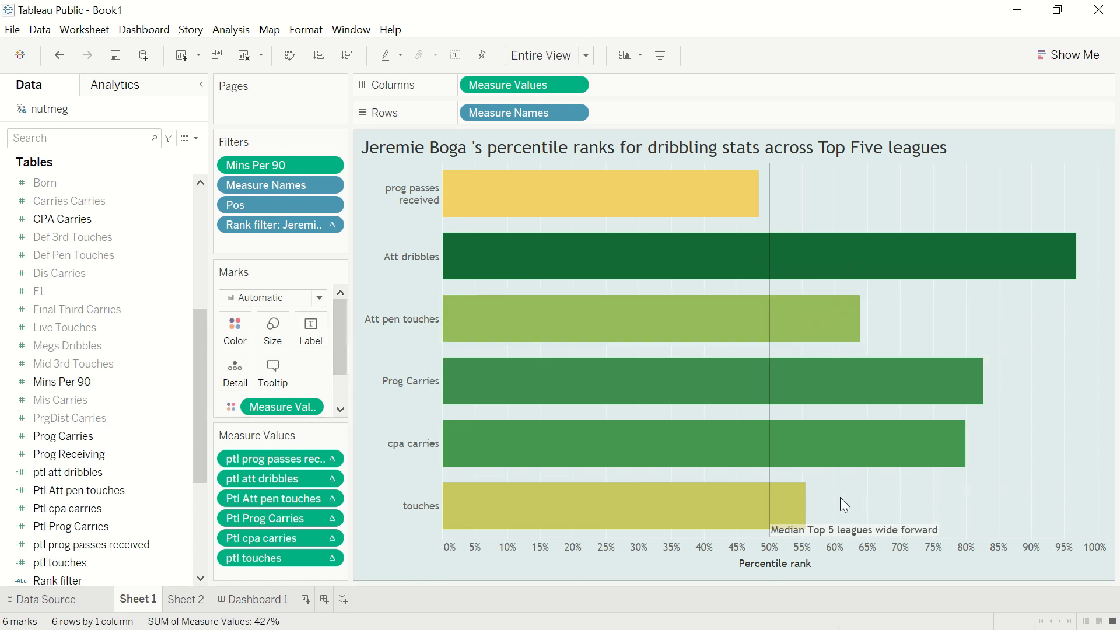
{"action": "mouse_move", "coordinate": [700, 220]}
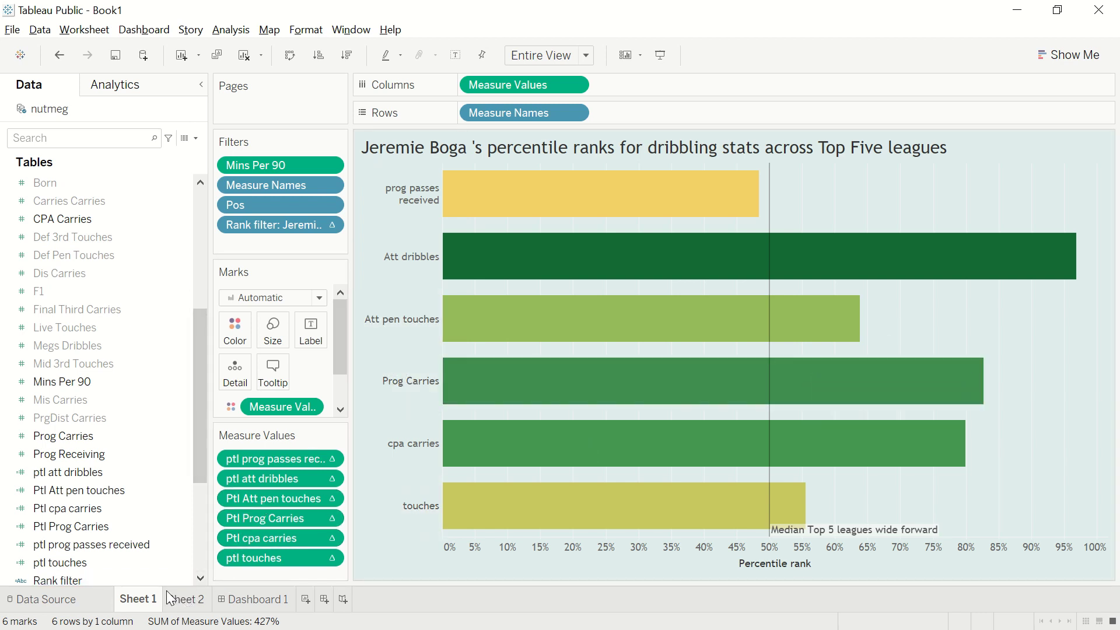
{"action": "left_click", "coordinate": [184, 603]}
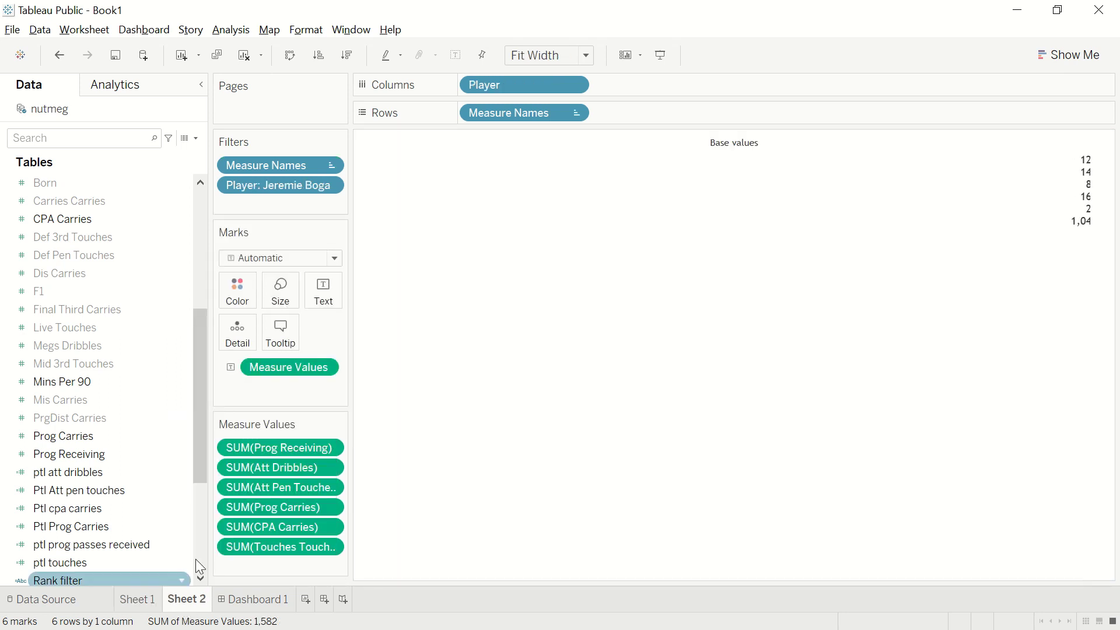
{"action": "left_click", "coordinate": [1070, 58]}
{"action": "left_click", "coordinate": [1044, 55]}
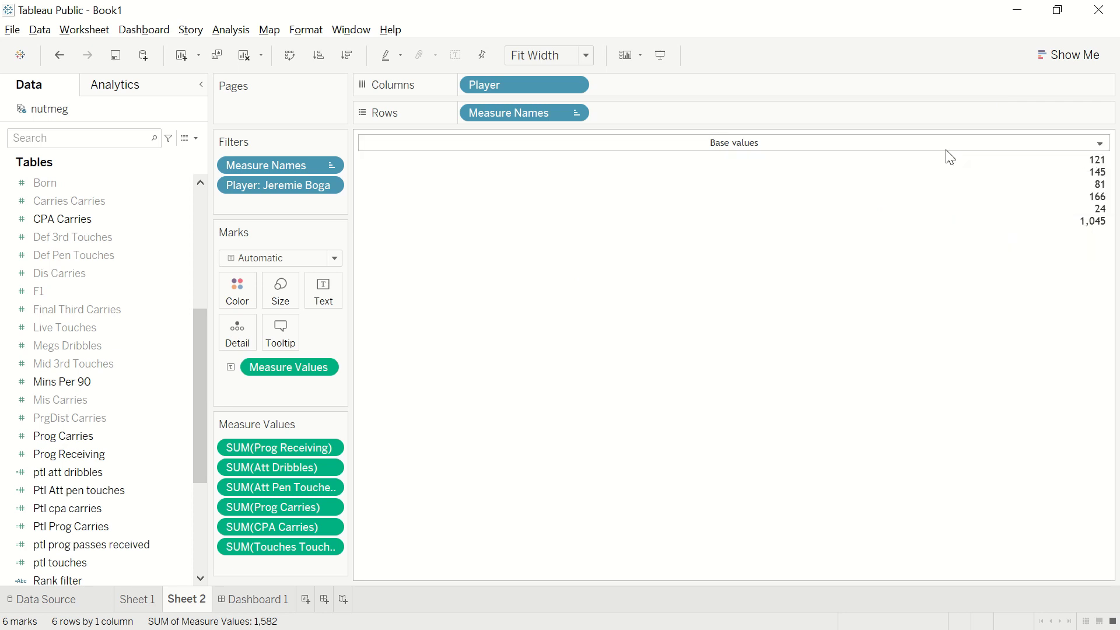
{"action": "left_click", "coordinate": [141, 459]}
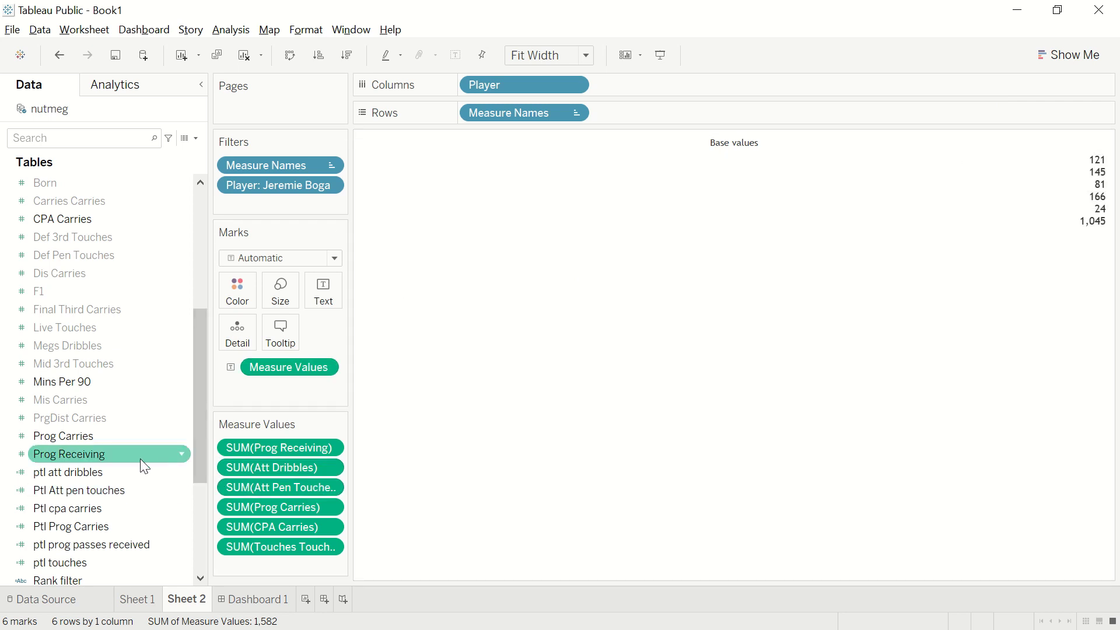
{"action": "left_click", "coordinate": [138, 600]}
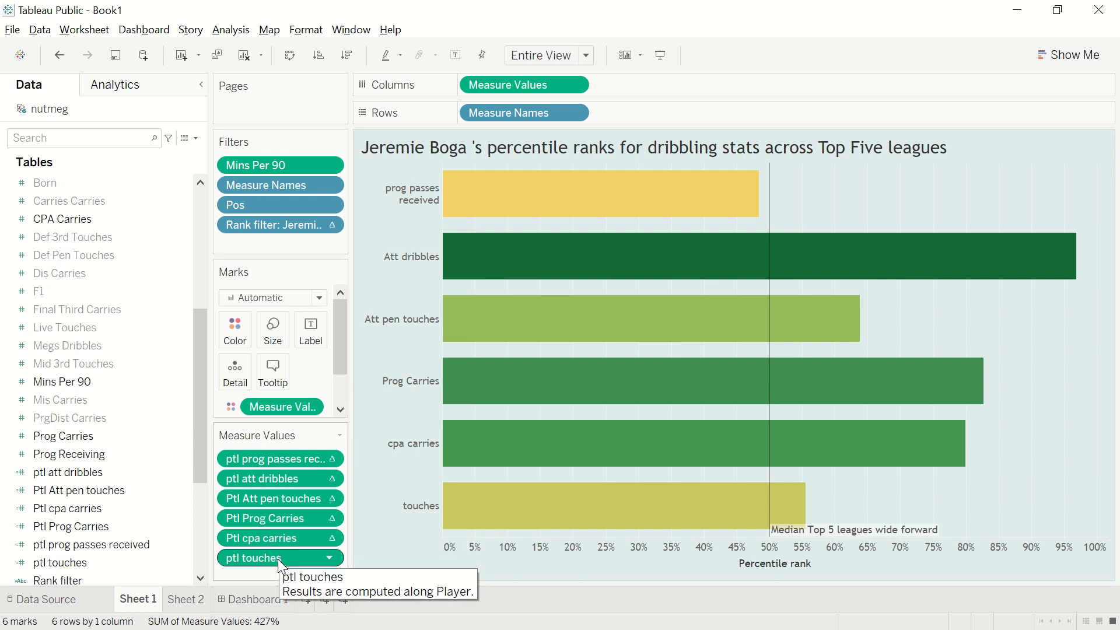
Show the filter and the row header of Measure Names in Sheet 2's base values table.
{"action": "left_click", "coordinate": [193, 601]}
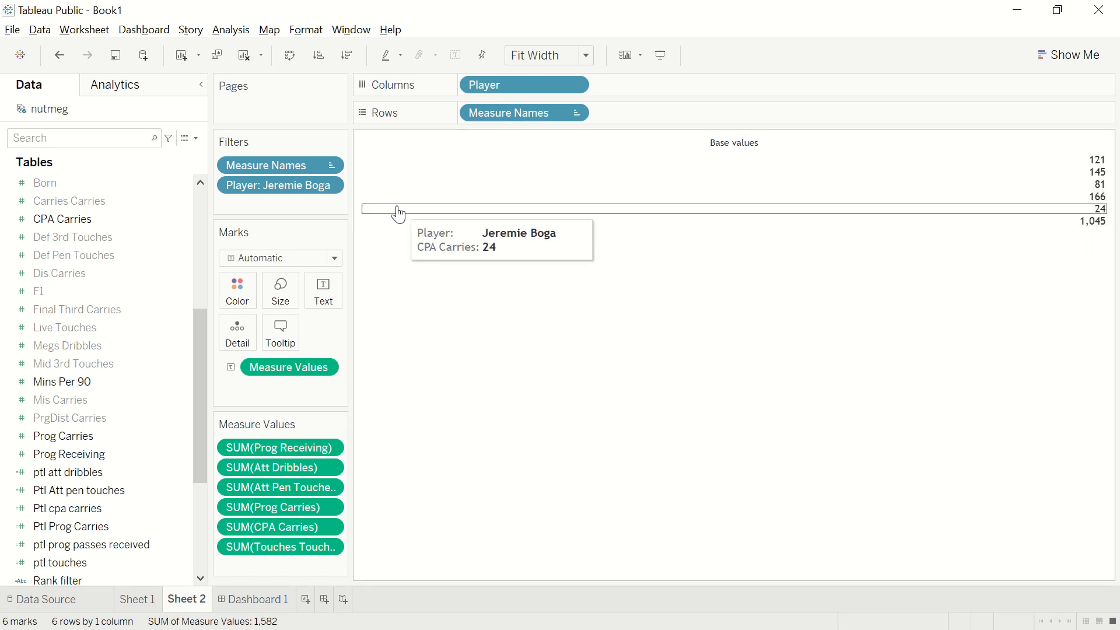
{"action": "right_click", "coordinate": [554, 110]}
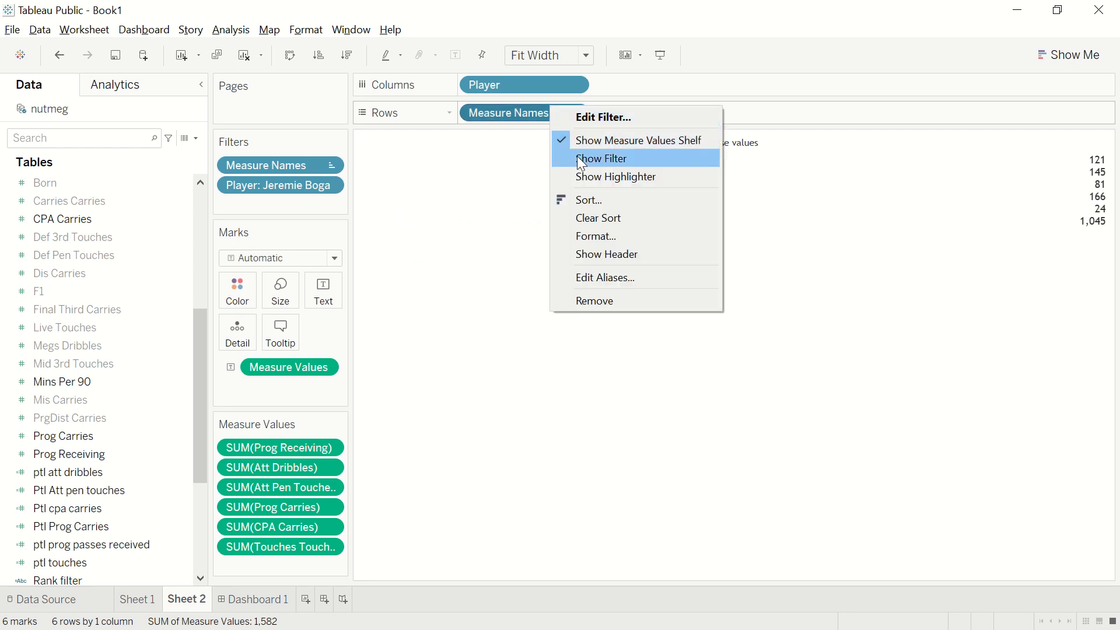
{"action": "left_click", "coordinate": [577, 156]}
{"action": "right_click", "coordinate": [532, 118]}
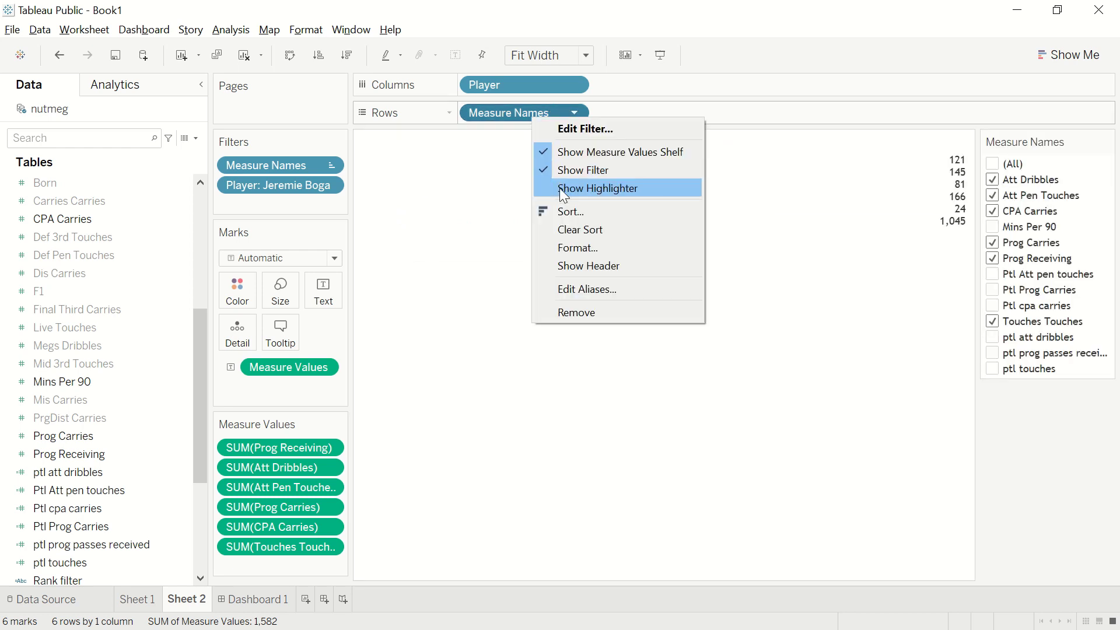
{"action": "left_click", "coordinate": [581, 266]}
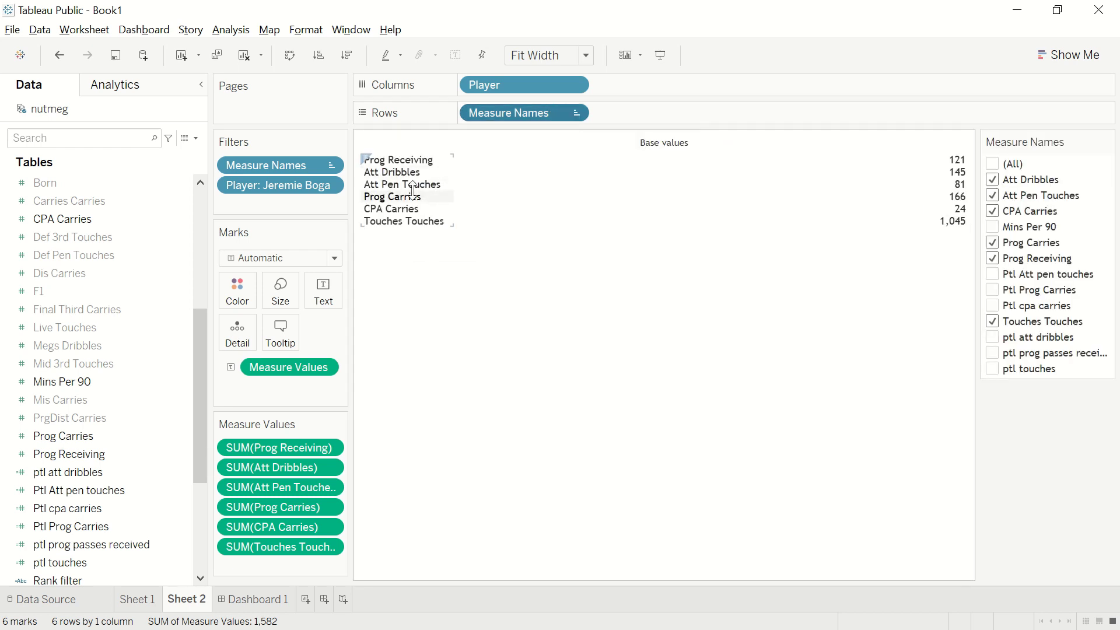
Hide the Measure Names row header and its filter card again on Sheet 2.
{"action": "right_click", "coordinate": [529, 115]}
{"action": "left_click", "coordinate": [580, 261]}
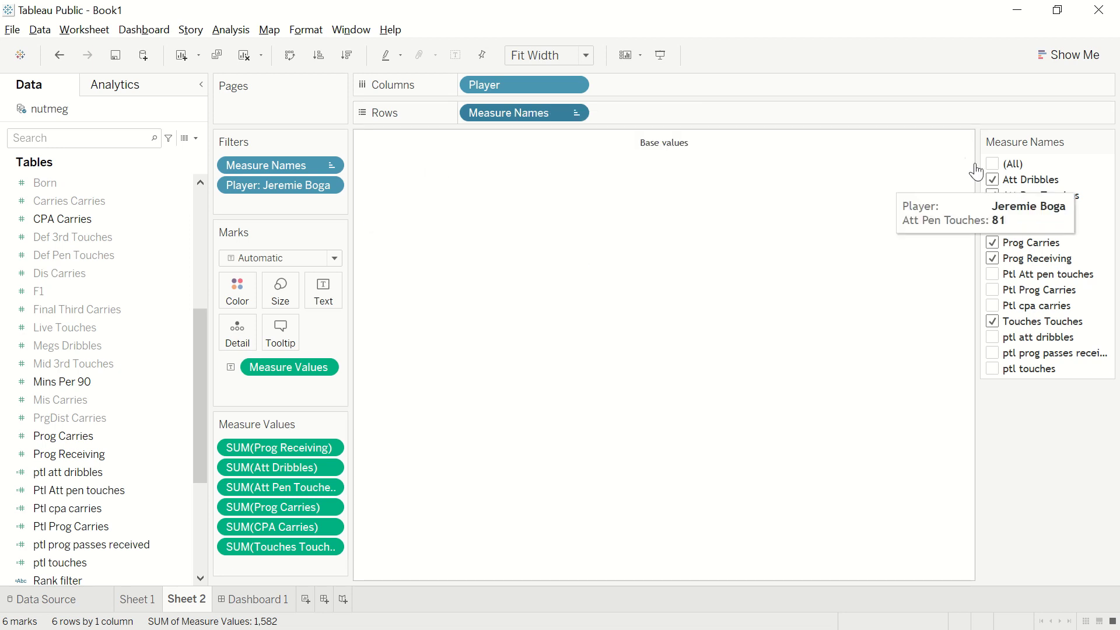
{"action": "left_click", "coordinate": [1106, 142]}
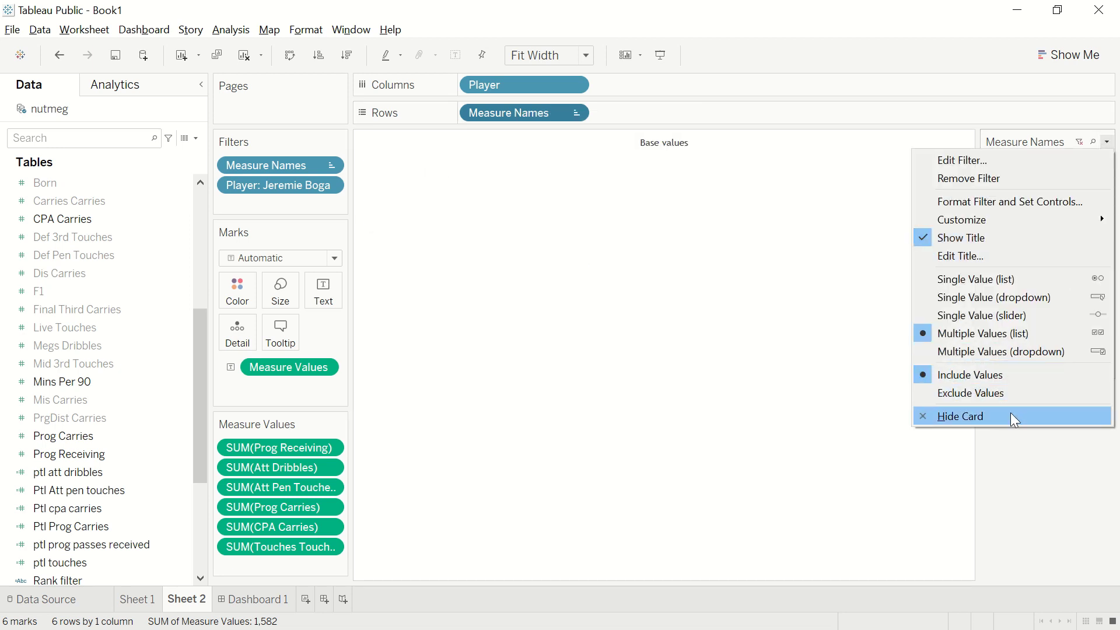
{"action": "left_click", "coordinate": [1010, 412]}
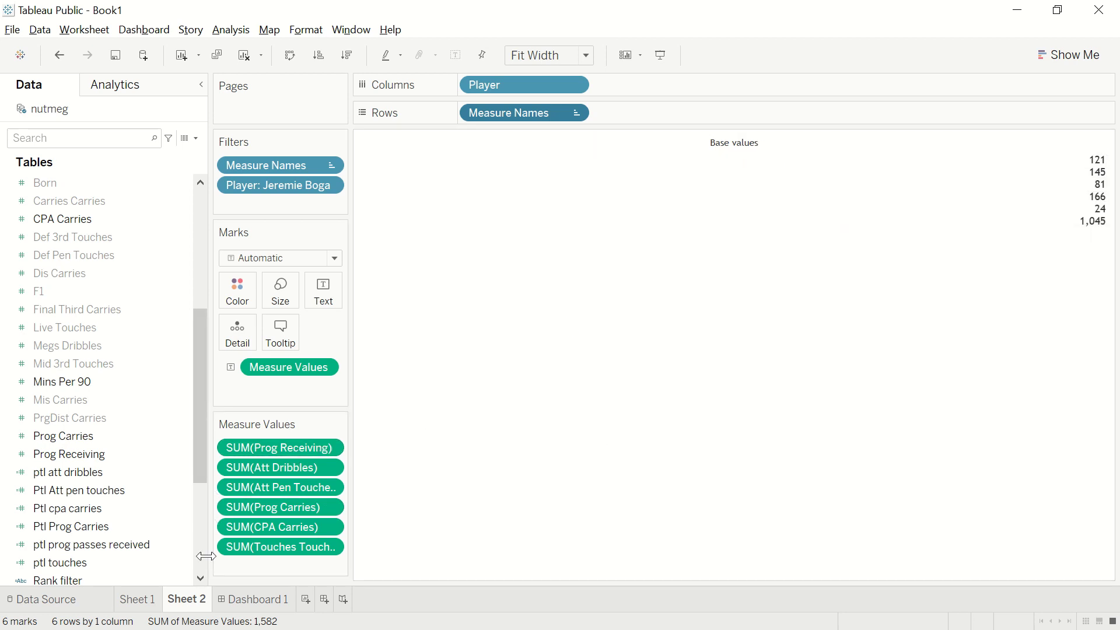
Compare the order of Sheet 1's percentile bars with the row order of Sheet 2's base values.
{"action": "left_click", "coordinate": [140, 600]}
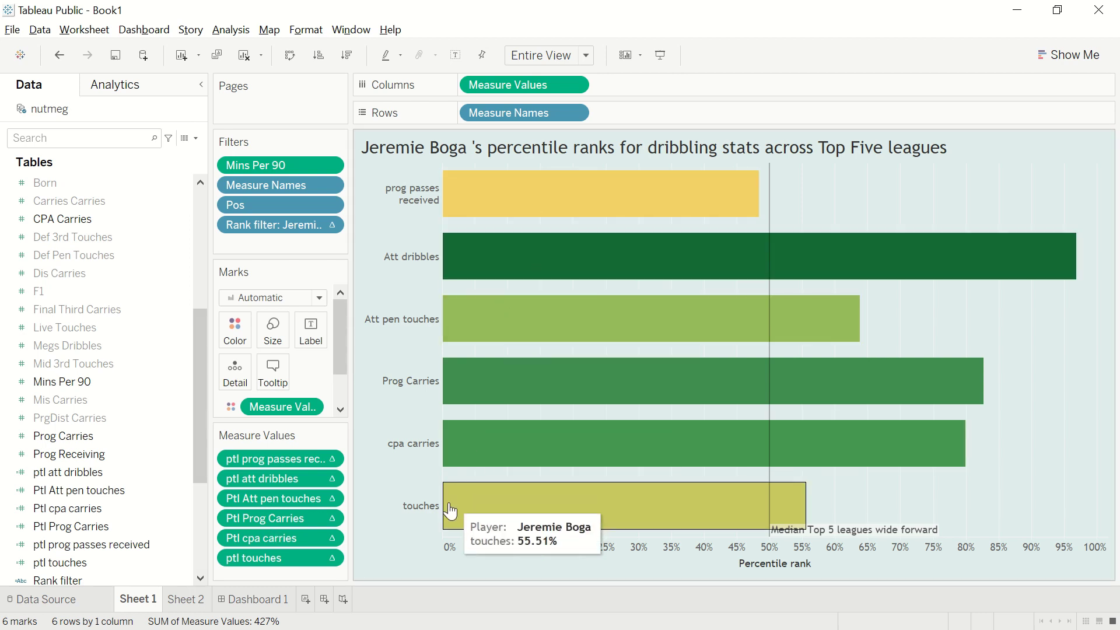
{"action": "left_click", "coordinate": [196, 602]}
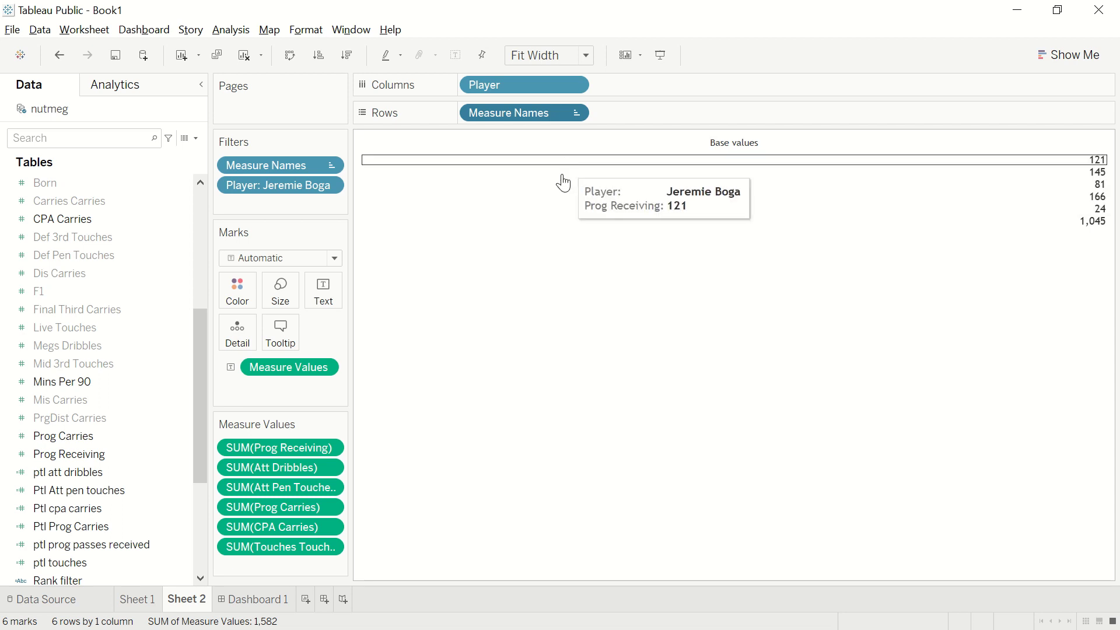
{"action": "left_click", "coordinate": [137, 599]}
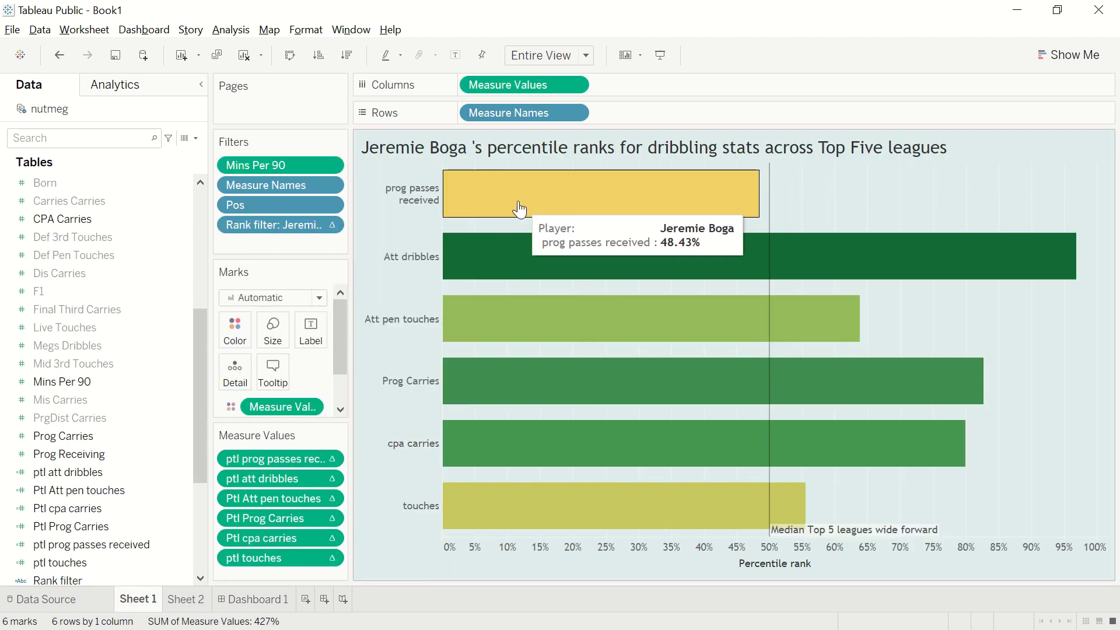
Examine the manual sort order of Measure Names on Sheet 2.
{"action": "left_click", "coordinate": [199, 601]}
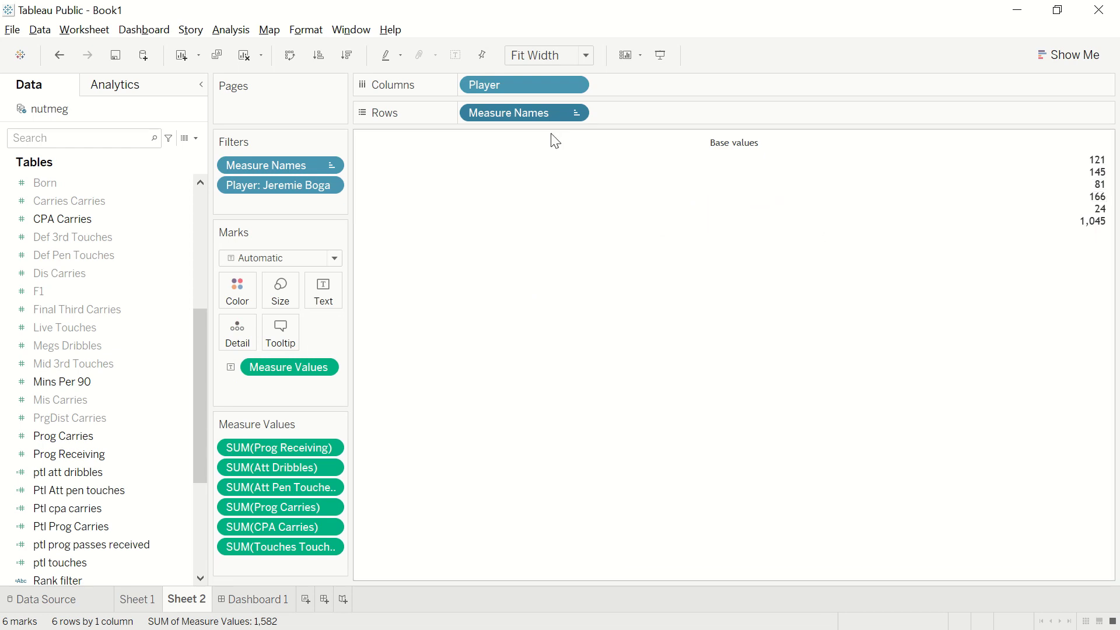
{"action": "right_click", "coordinate": [531, 121]}
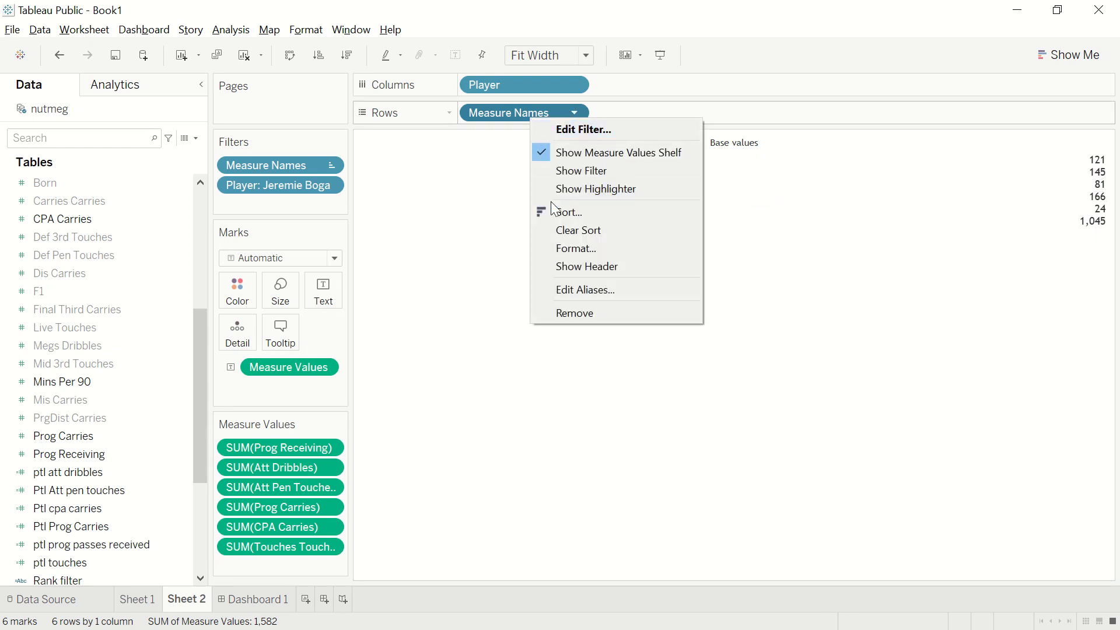
{"action": "right_click", "coordinate": [493, 117]}
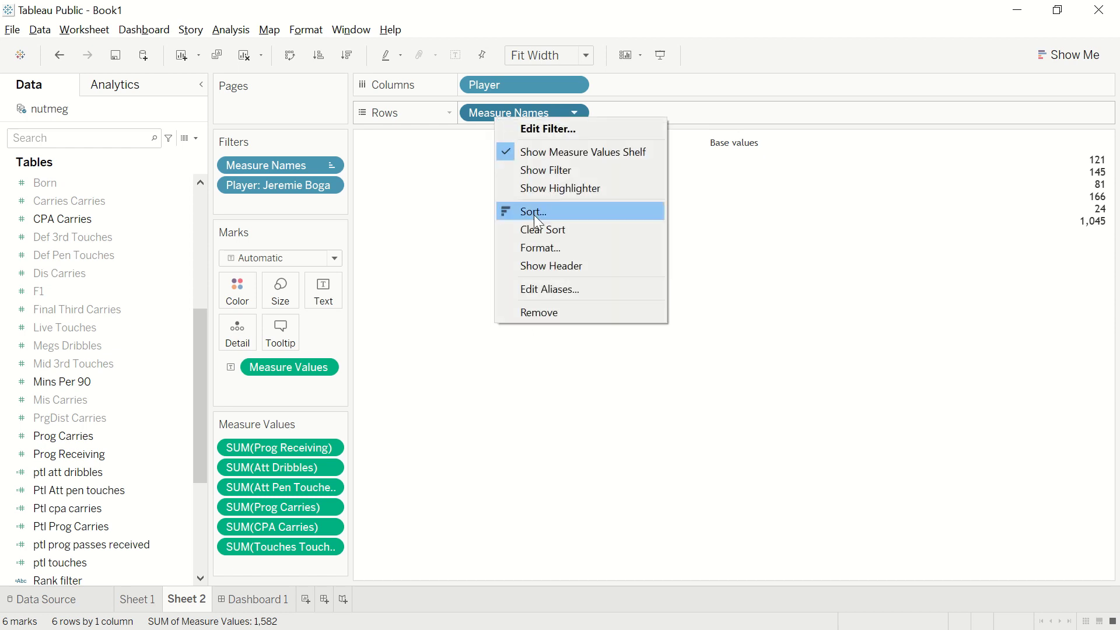
{"action": "left_click", "coordinate": [416, 260]}
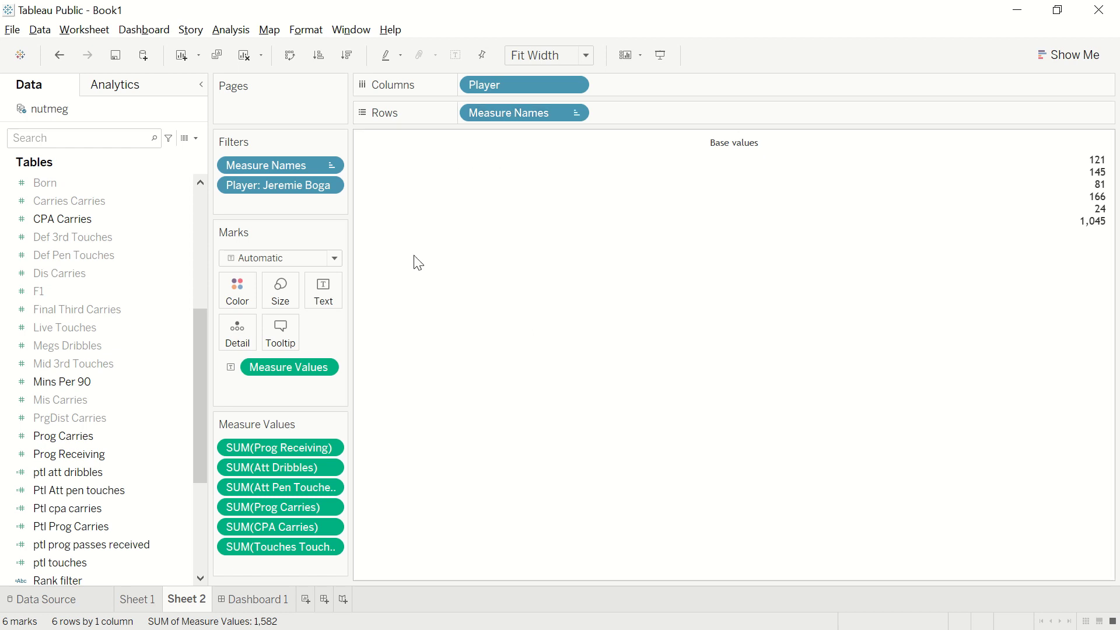
{"action": "right_click", "coordinate": [526, 111]}
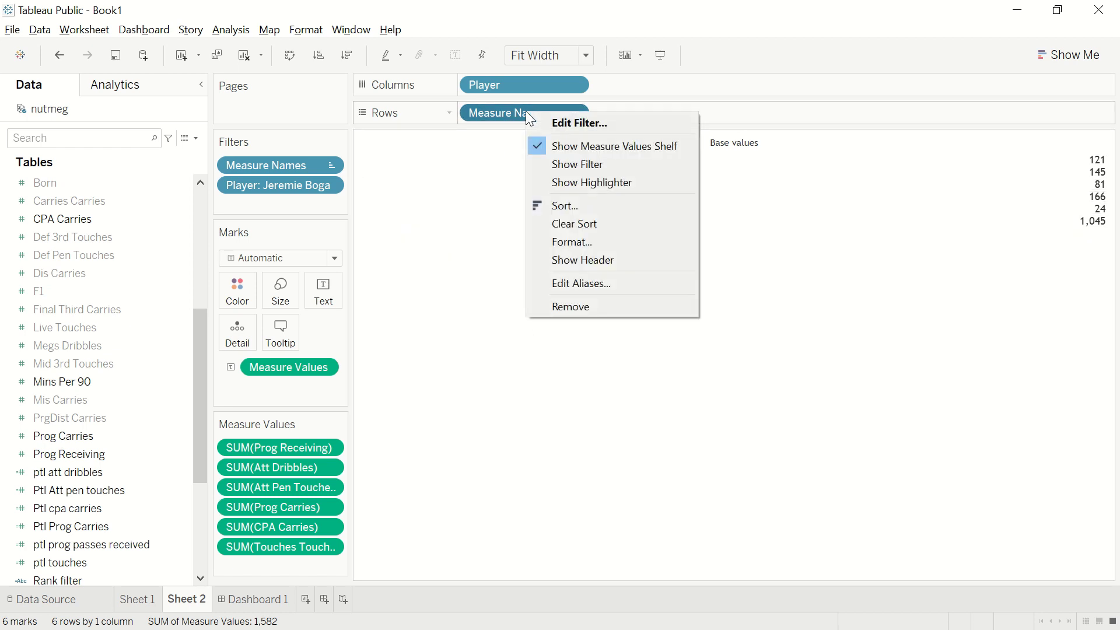
{"action": "left_click", "coordinate": [552, 205]}
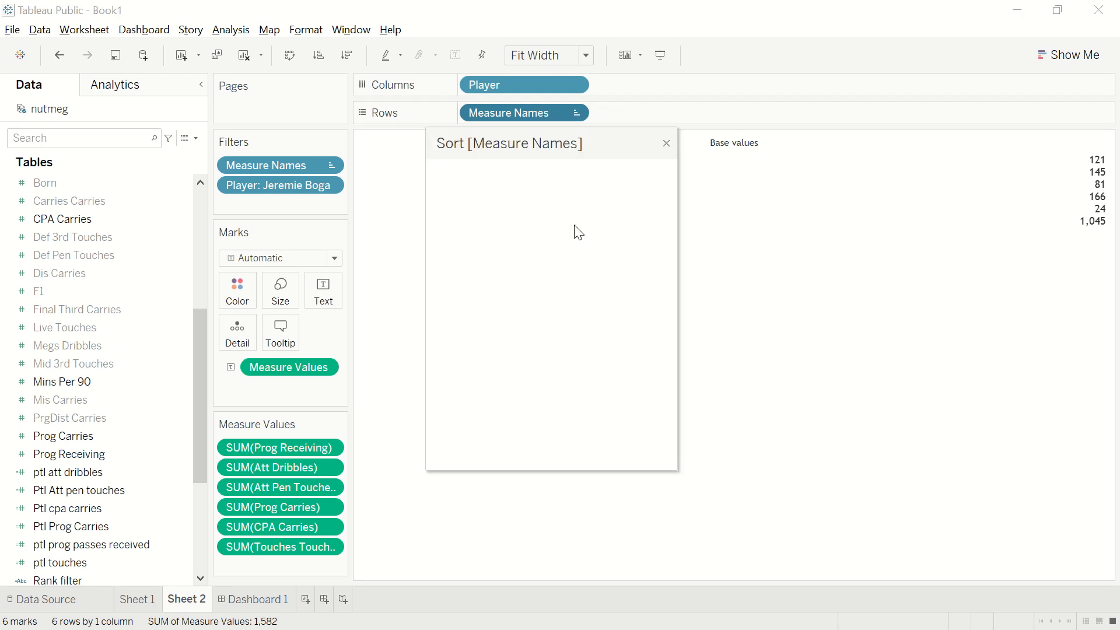
{"action": "left_click", "coordinate": [501, 204]}
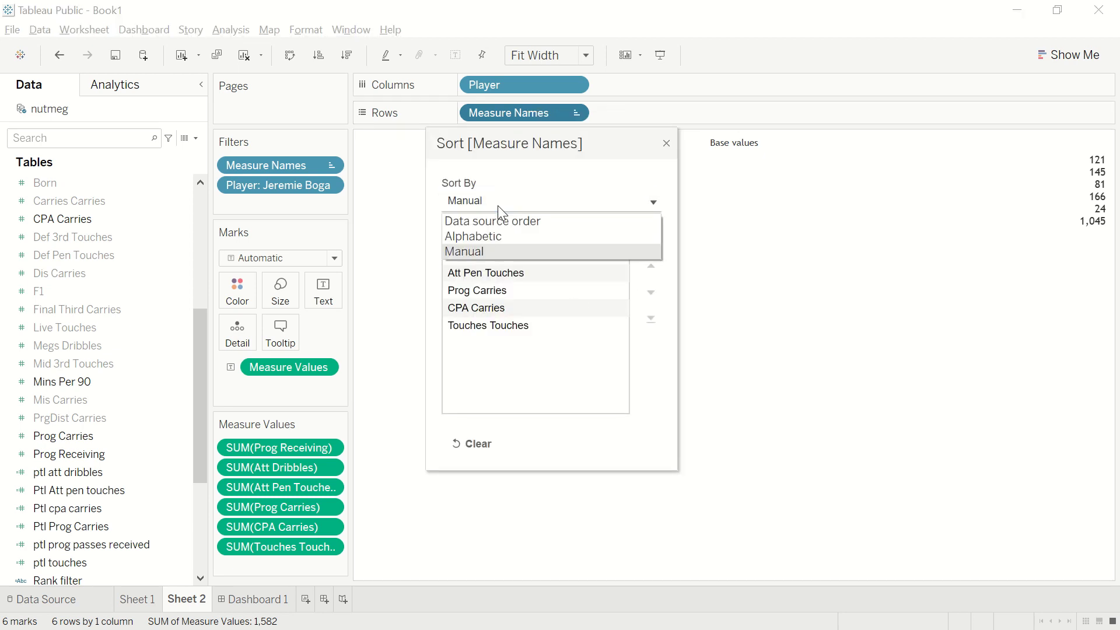
{"action": "left_click", "coordinate": [540, 202]}
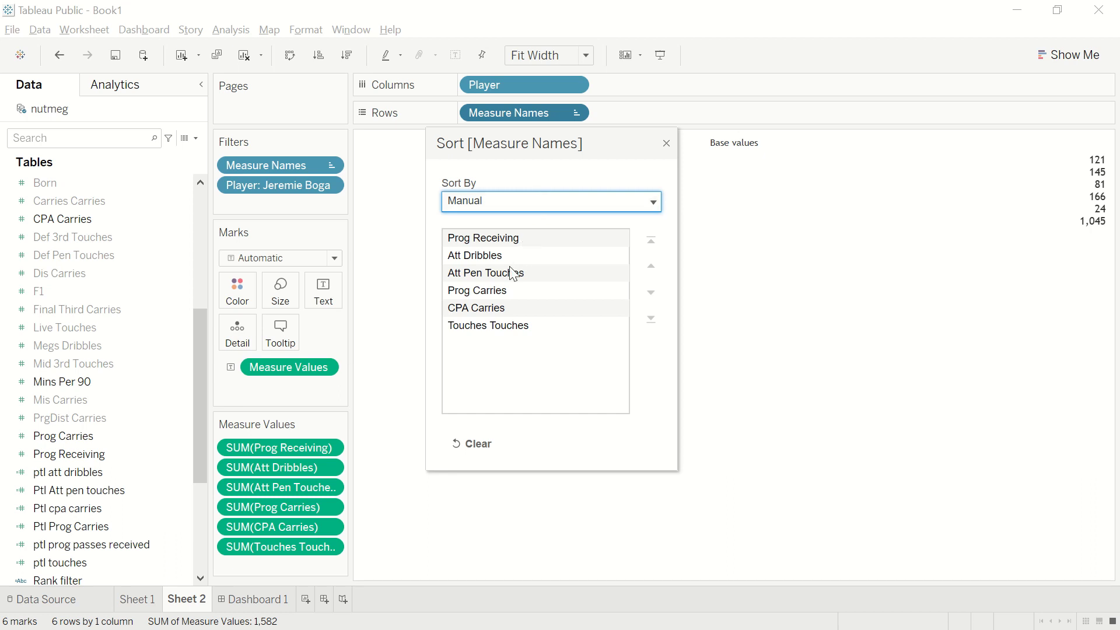
{"action": "left_click", "coordinate": [569, 260]}
{"action": "mouse_move", "coordinate": [569, 260]}
{"action": "left_mouse_down"}
{"action": "mouse_move", "coordinate": [568, 275]}
{"action": "mouse_move", "coordinate": [570, 254]}
{"action": "left_mouse_up"}
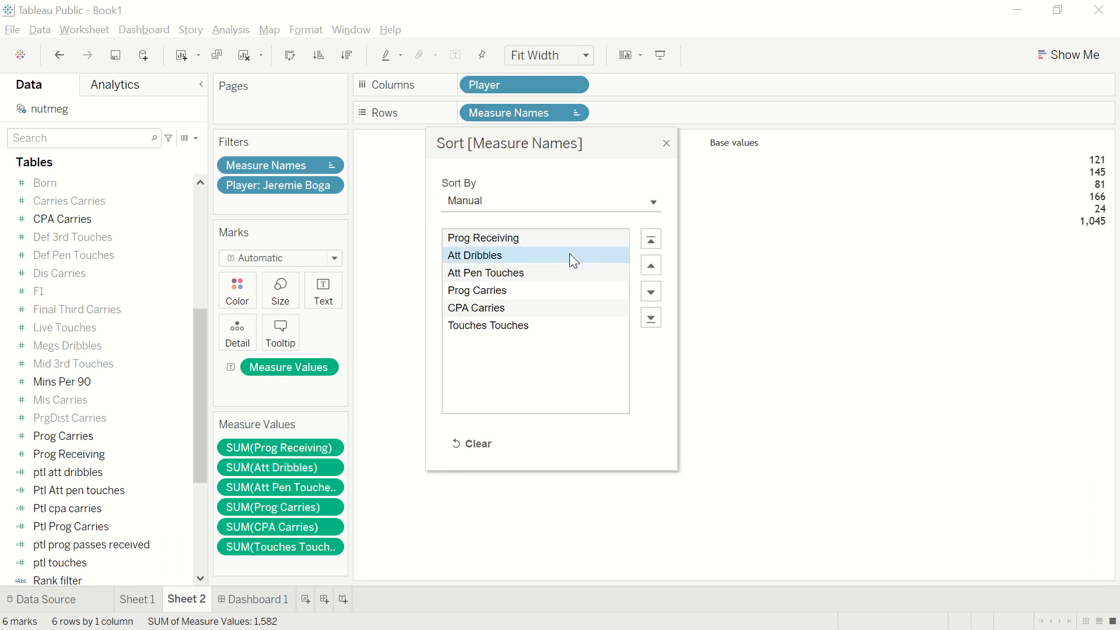
{"action": "left_click", "coordinate": [667, 144]}
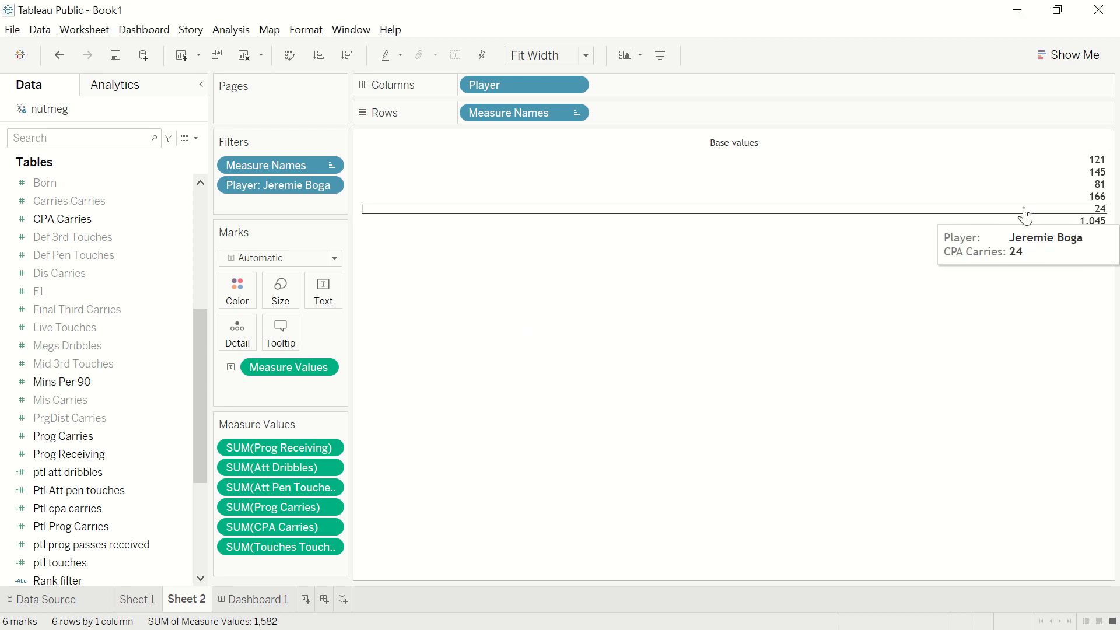
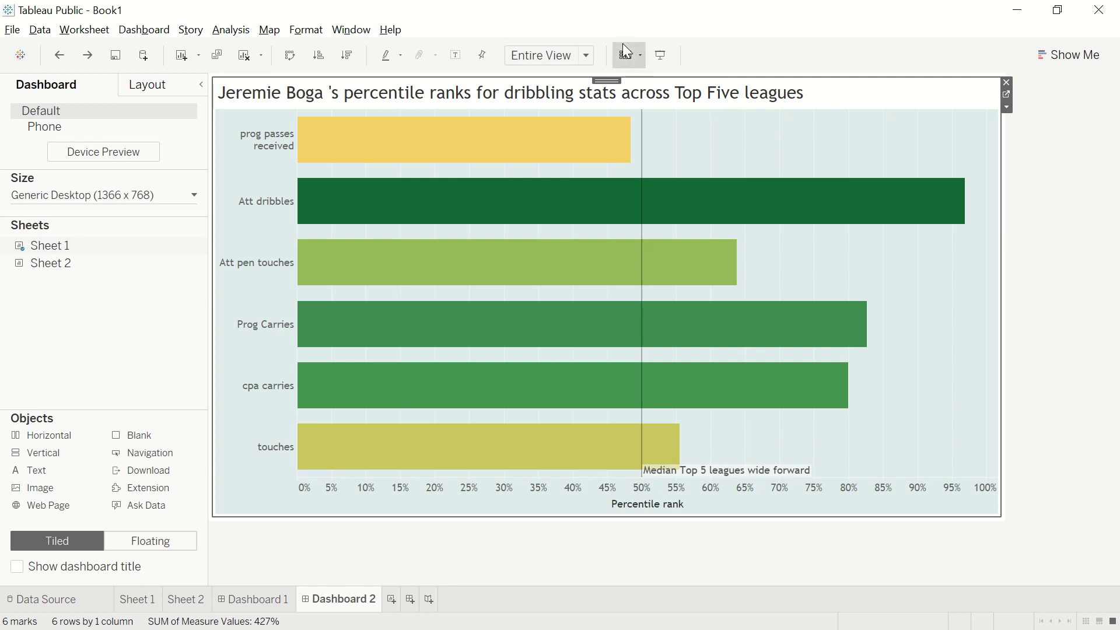
Show the Player and Rank filter cards for the bar chart on Dashboard 2.
{"action": "left_click", "coordinate": [625, 54]}
{"action": "mouse_move", "coordinate": [691, 178]}
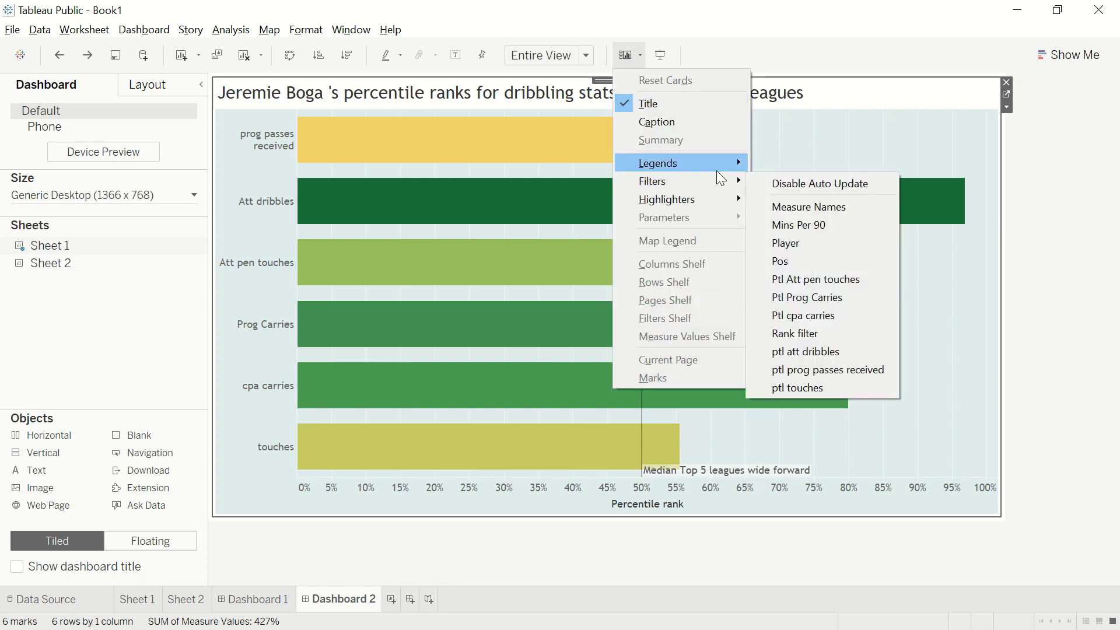
{"action": "left_click", "coordinate": [788, 243]}
{"action": "left_click", "coordinate": [640, 57]}
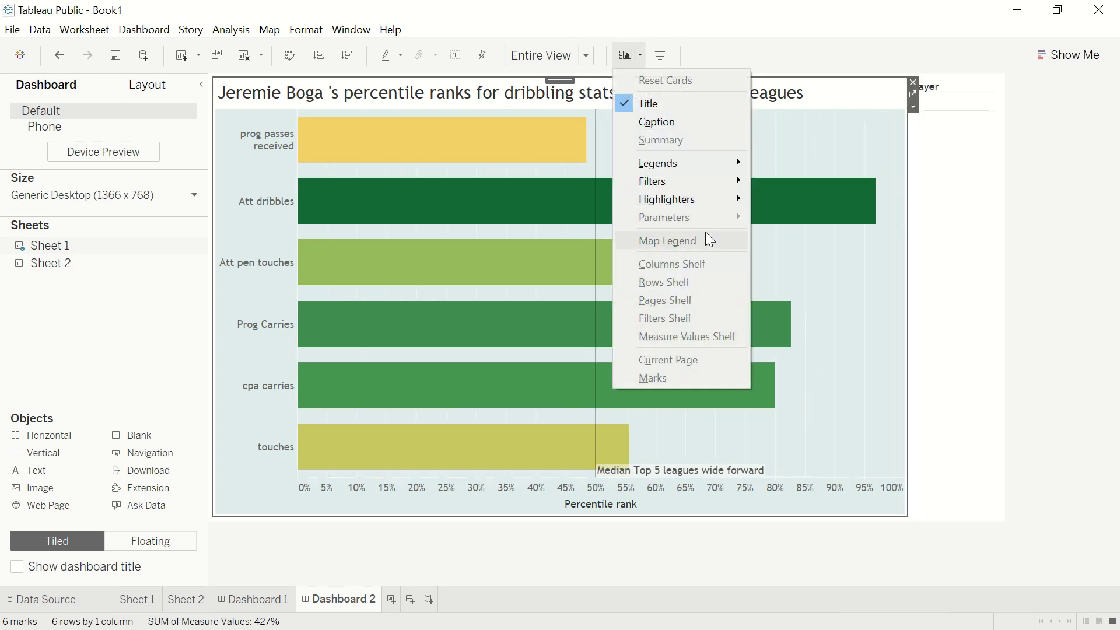
{"action": "mouse_move", "coordinate": [697, 181]}
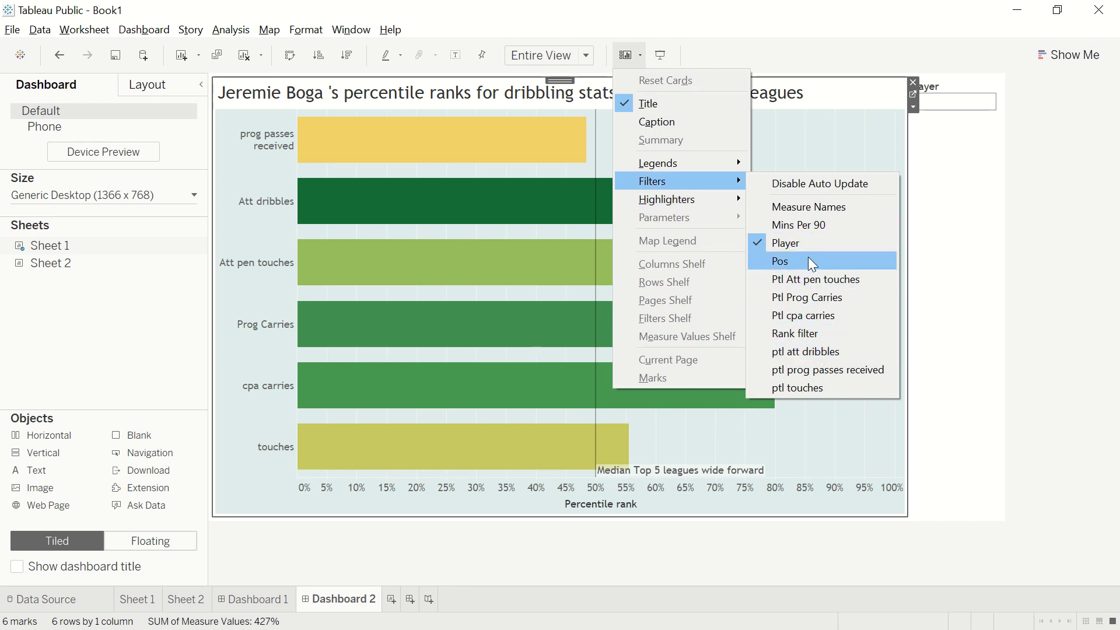
{"action": "left_click", "coordinate": [822, 338]}
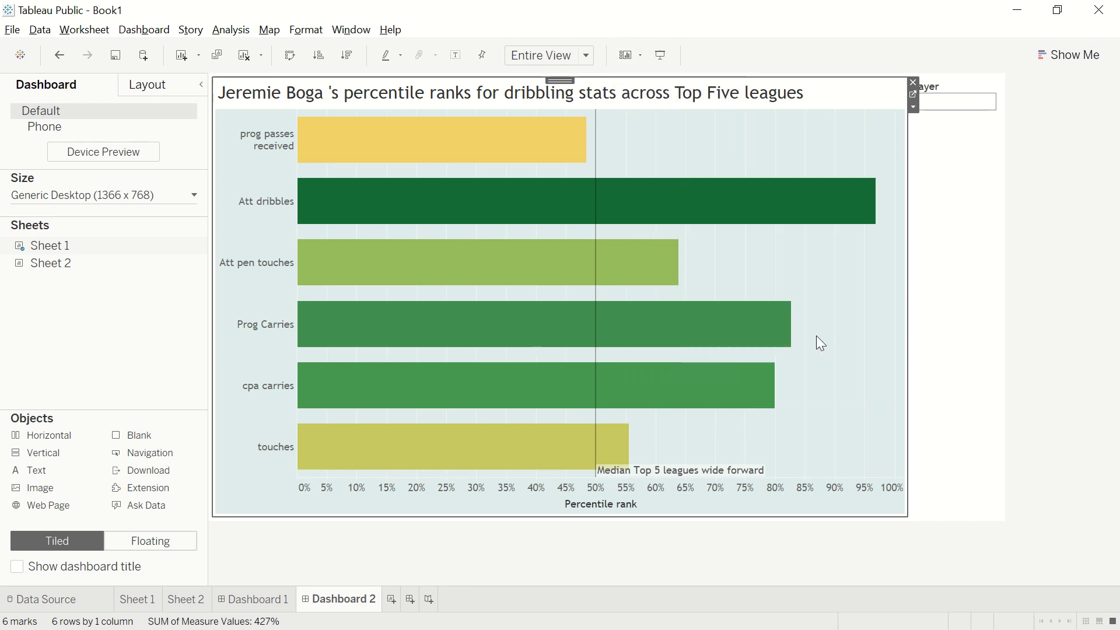
Change the Rank filter and Player filter cards to Single Value (dropdown) and open the Player list.
{"action": "left_click", "coordinate": [966, 129]}
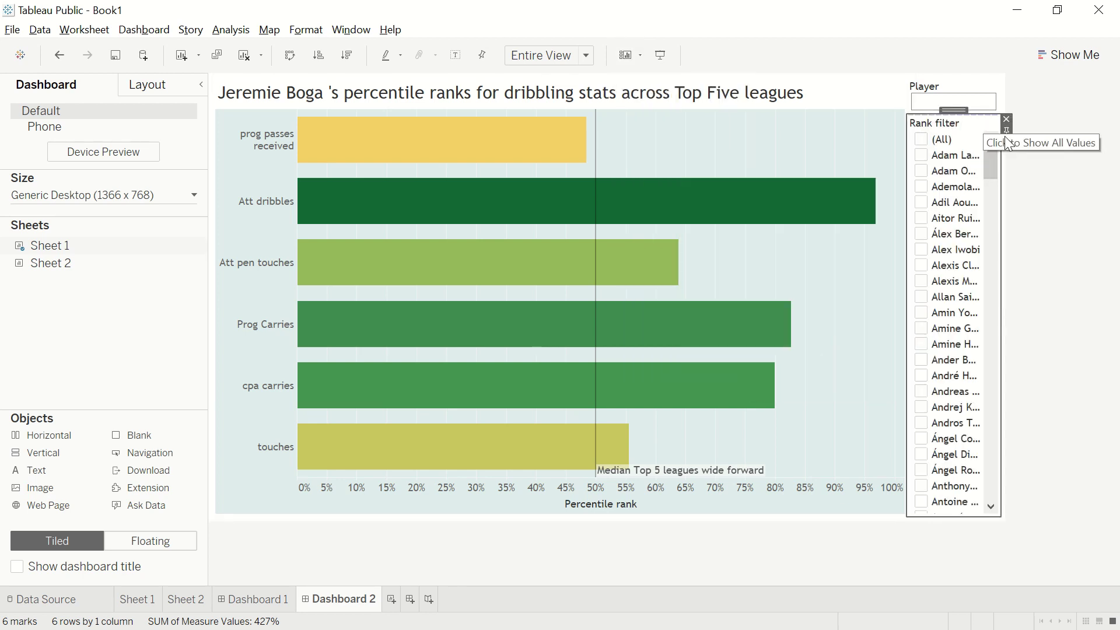
{"action": "left_click", "coordinate": [1008, 144]}
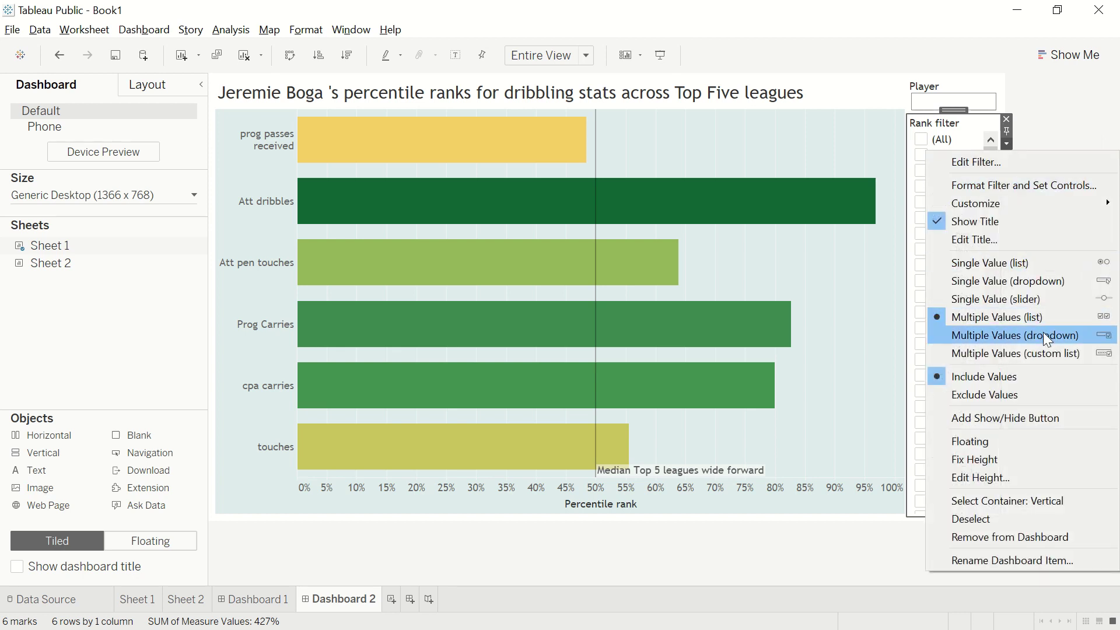
{"action": "left_click", "coordinate": [1031, 284]}
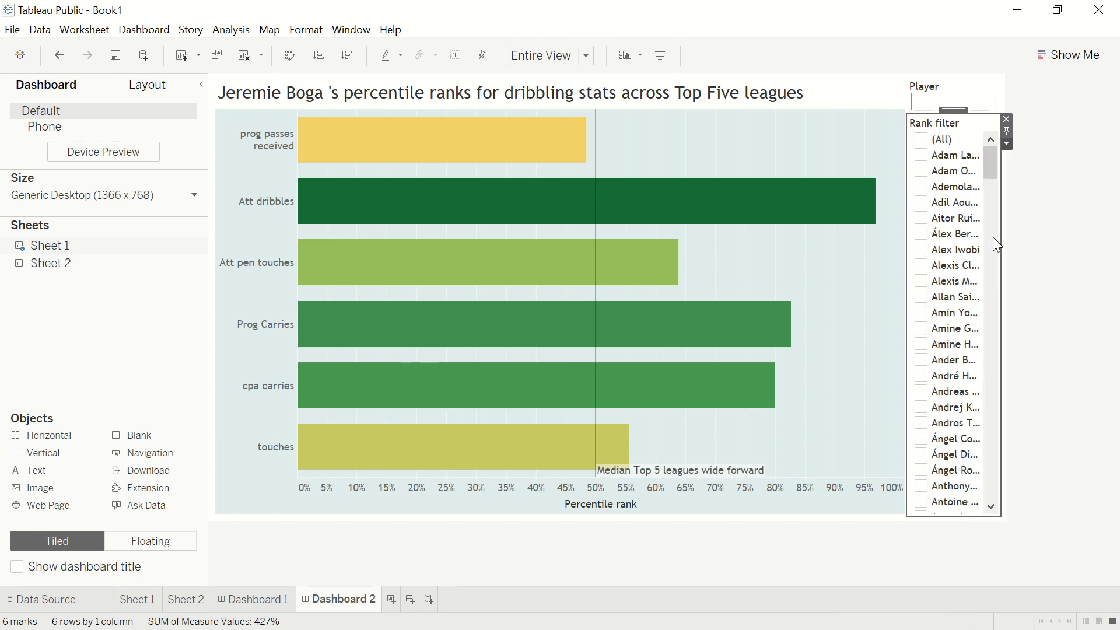
{"action": "left_click", "coordinate": [975, 101]}
{"action": "left_click", "coordinate": [1007, 109]}
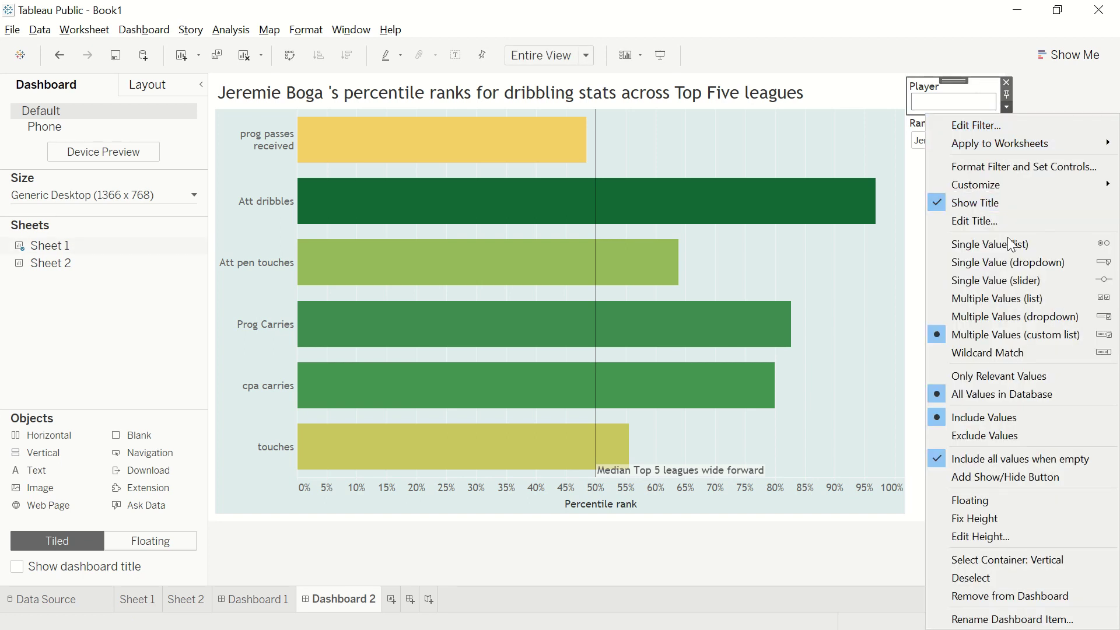
{"action": "left_click", "coordinate": [1012, 264]}
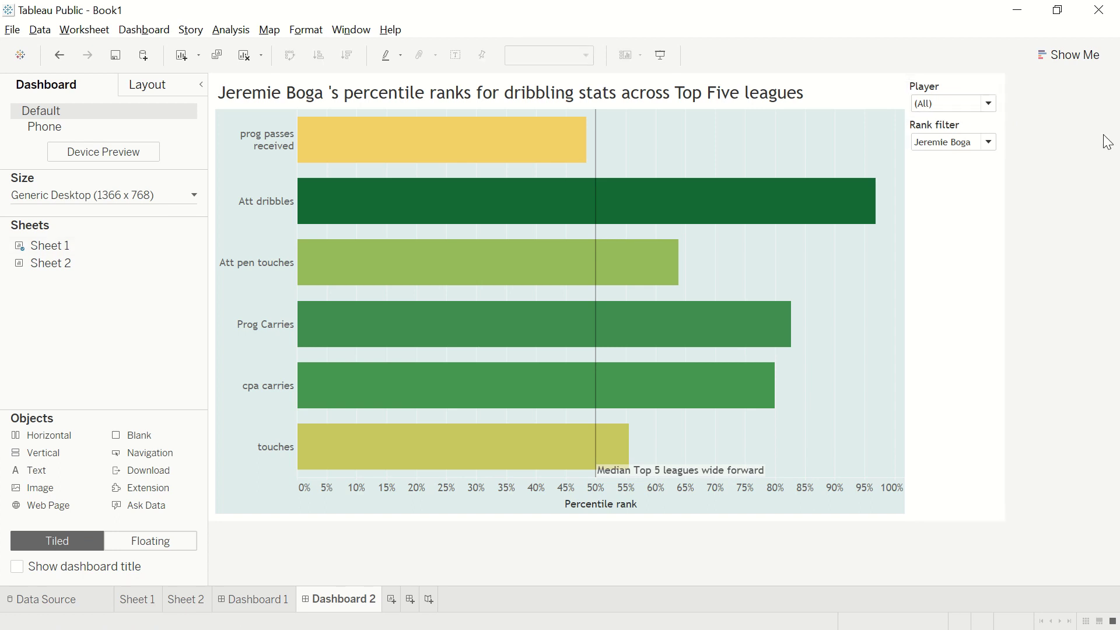
{"action": "left_click", "coordinate": [988, 103]}
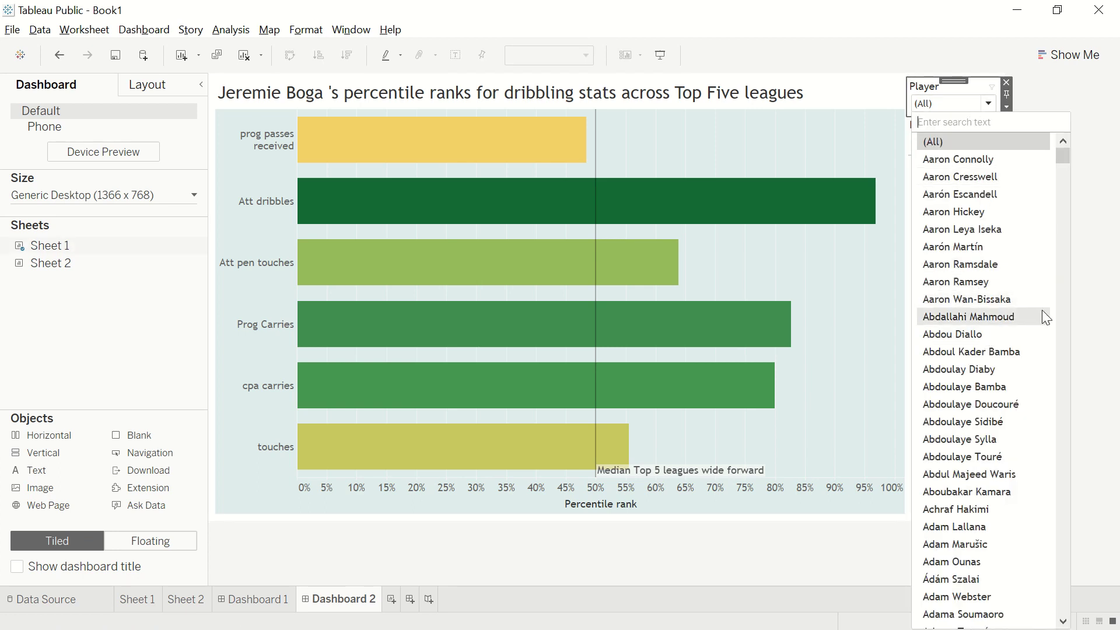
Add Sheet 2 as a floating object over the bar chart and fit it to Entire View.
{"action": "left_click", "coordinate": [137, 543]}
{"action": "left_click_drag", "start_coordinate": [50, 265], "coordinate": [698, 216]}
{"action": "left_click", "coordinate": [585, 55]}
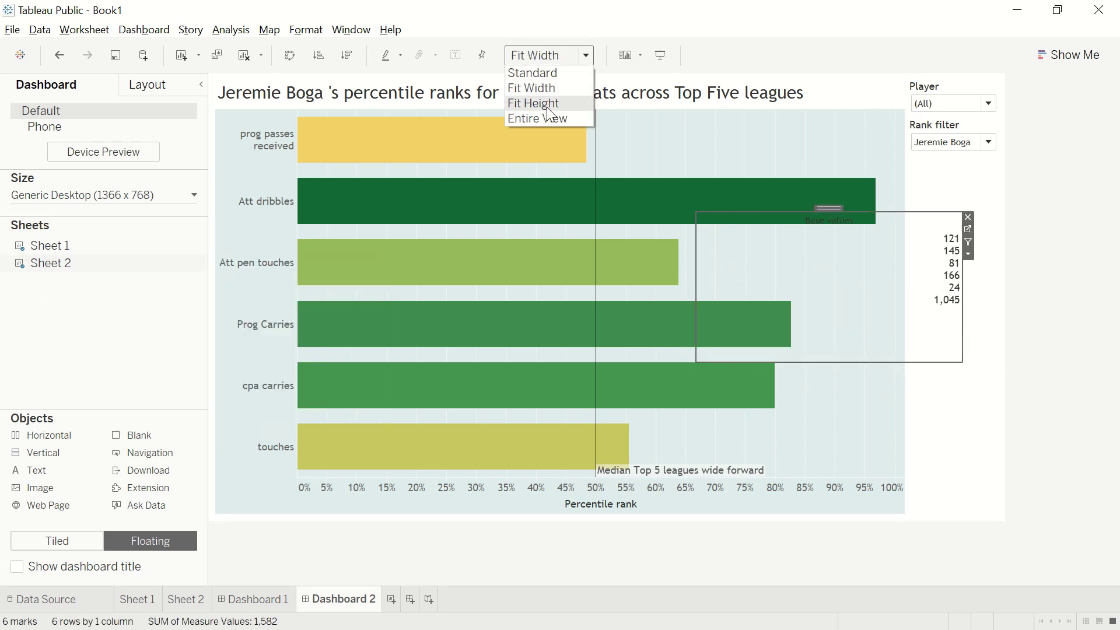
{"action": "left_click", "coordinate": [548, 116]}
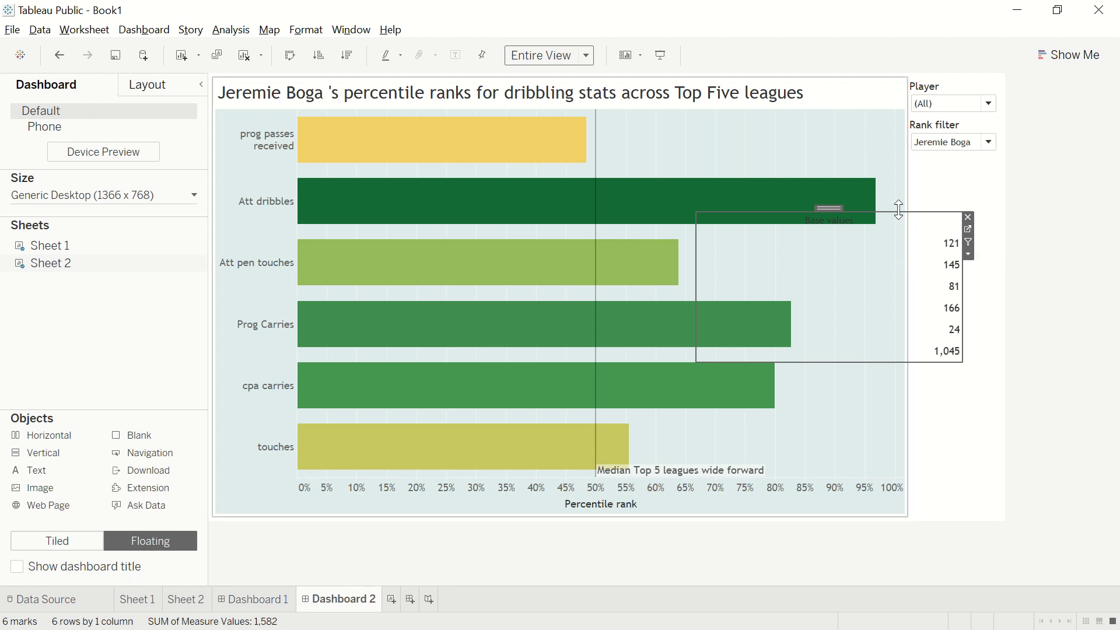
Resize the floating base values table to span the bars' height and end at the chart's right edge.
{"action": "left_click_drag", "start_coordinate": [887, 212], "coordinate": [887, 117]}
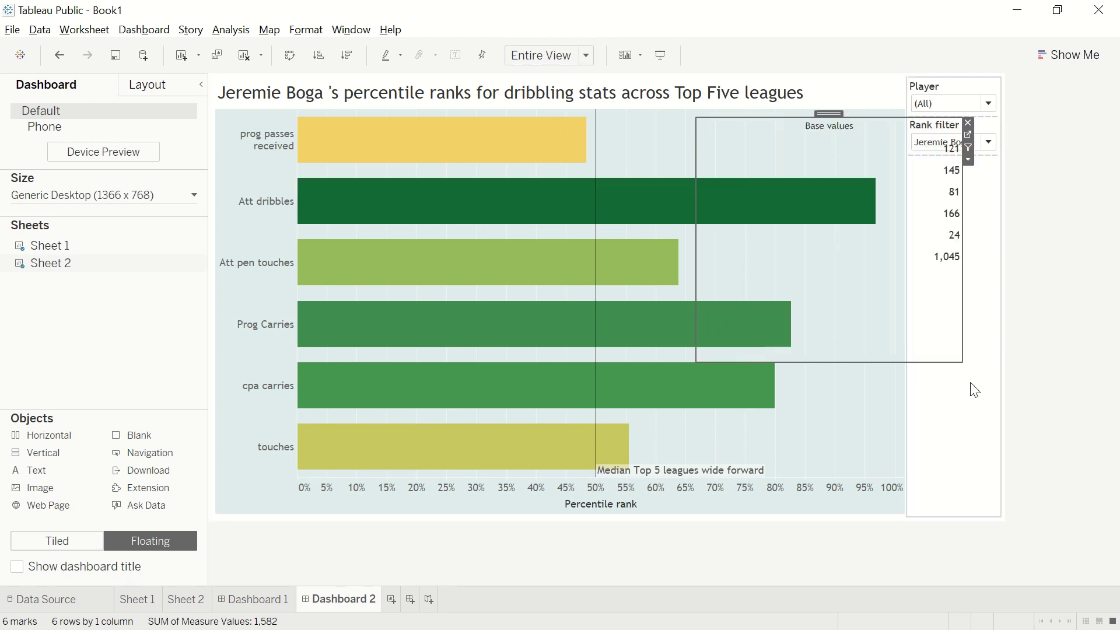
{"action": "left_click", "coordinate": [865, 357]}
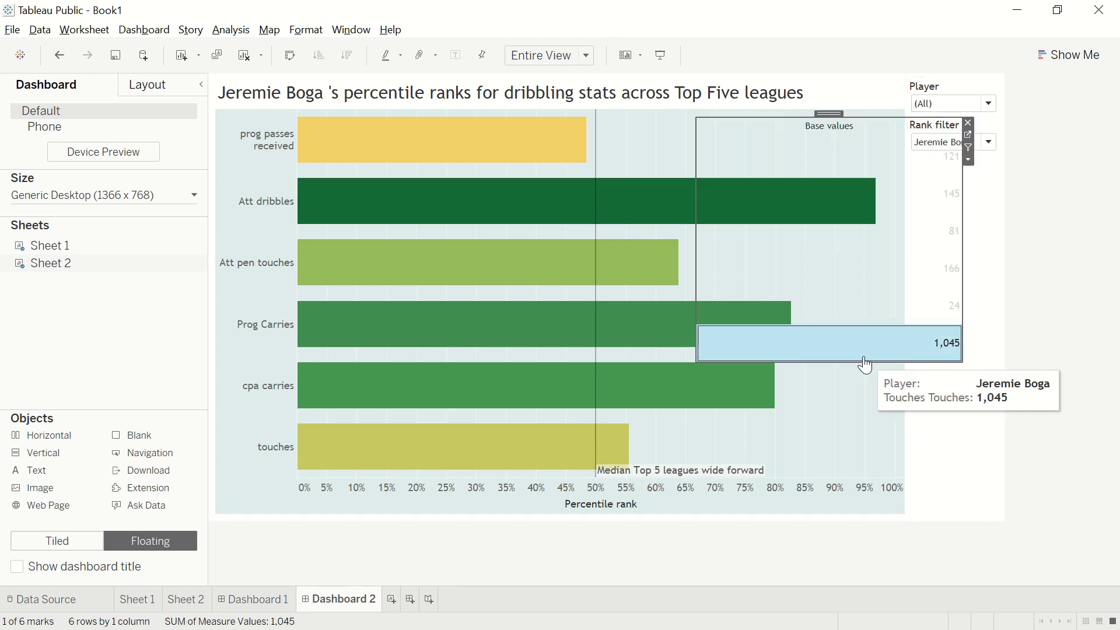
{"action": "left_click", "coordinate": [865, 363]}
{"action": "left_click", "coordinate": [882, 358]}
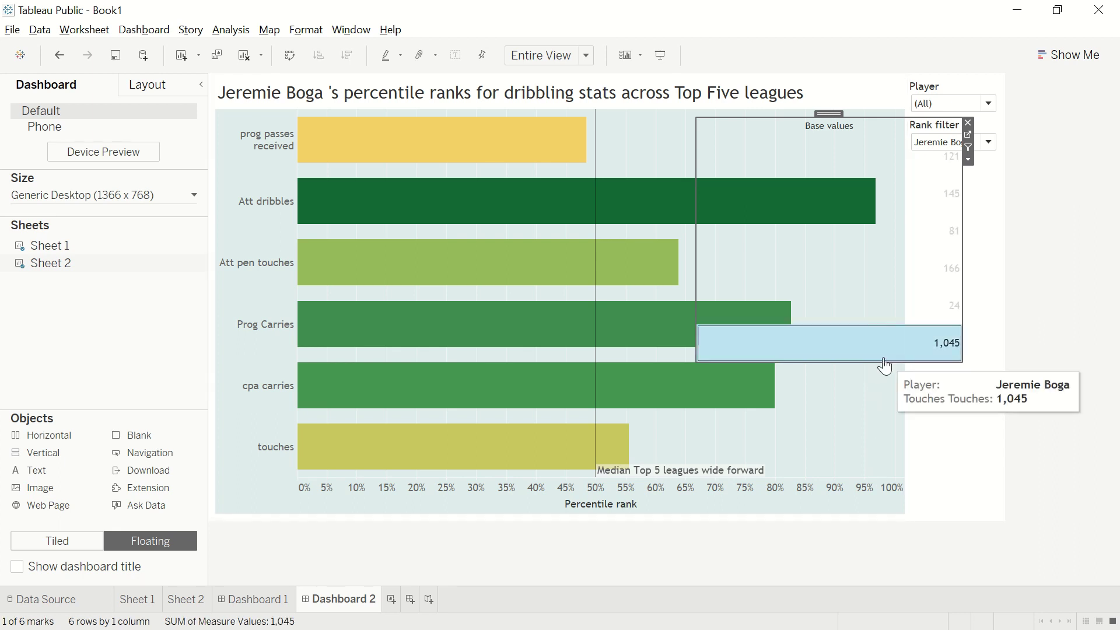
{"action": "left_click_drag", "start_coordinate": [882, 362], "coordinate": [904, 471]}
{"action": "left_click_drag", "start_coordinate": [961, 416], "coordinate": [904, 421]}
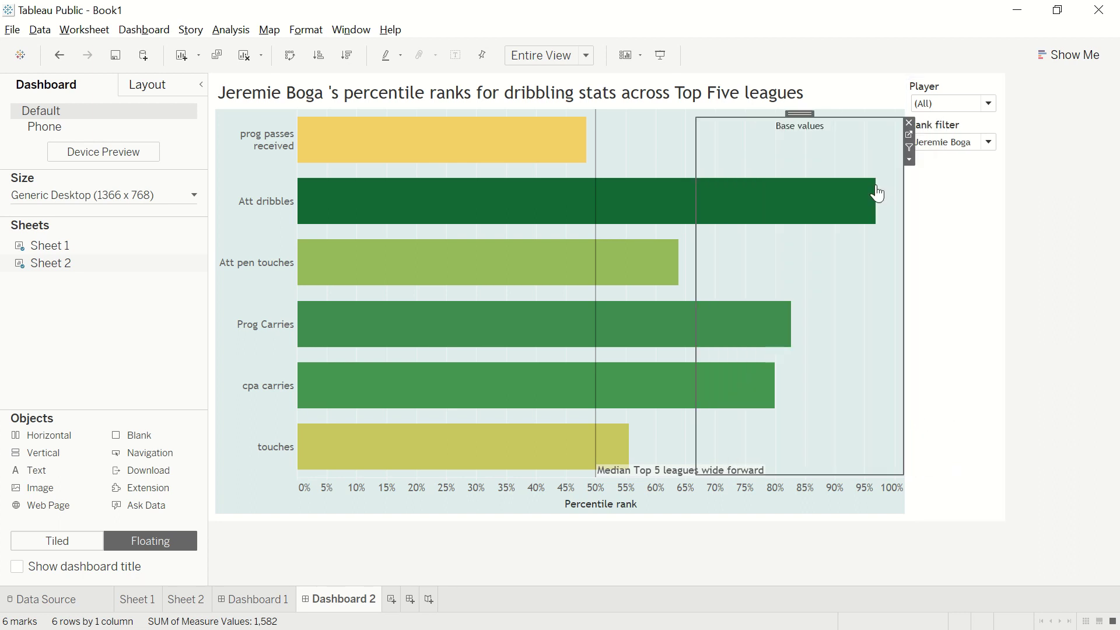
{"action": "left_click_drag", "start_coordinate": [867, 112], "coordinate": [868, 98]}
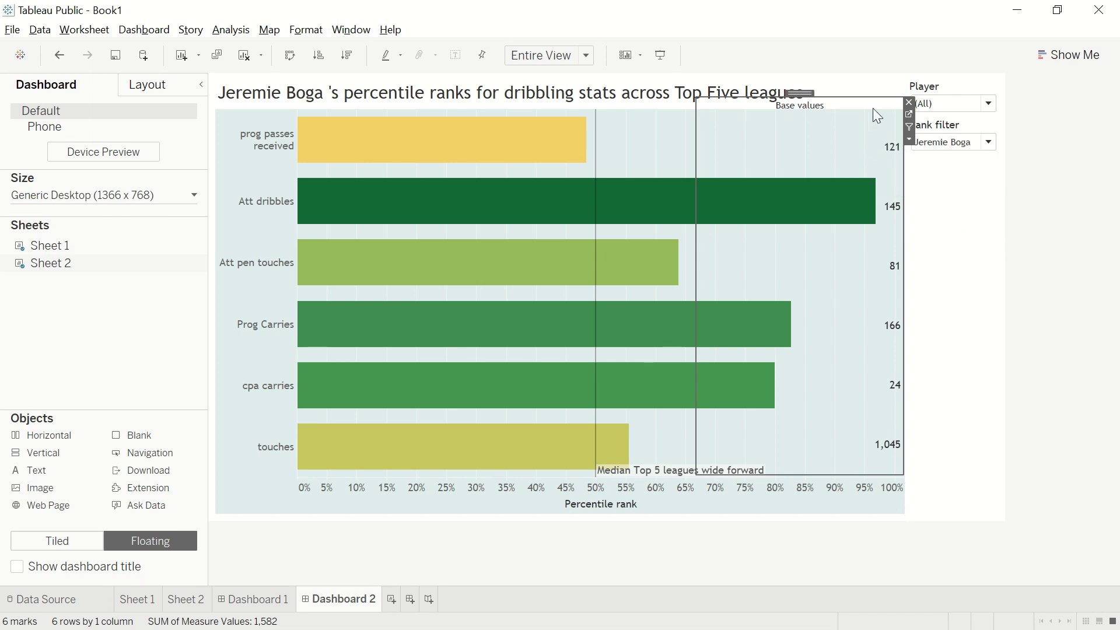
{"action": "left_click_drag", "start_coordinate": [878, 98], "coordinate": [879, 73]}
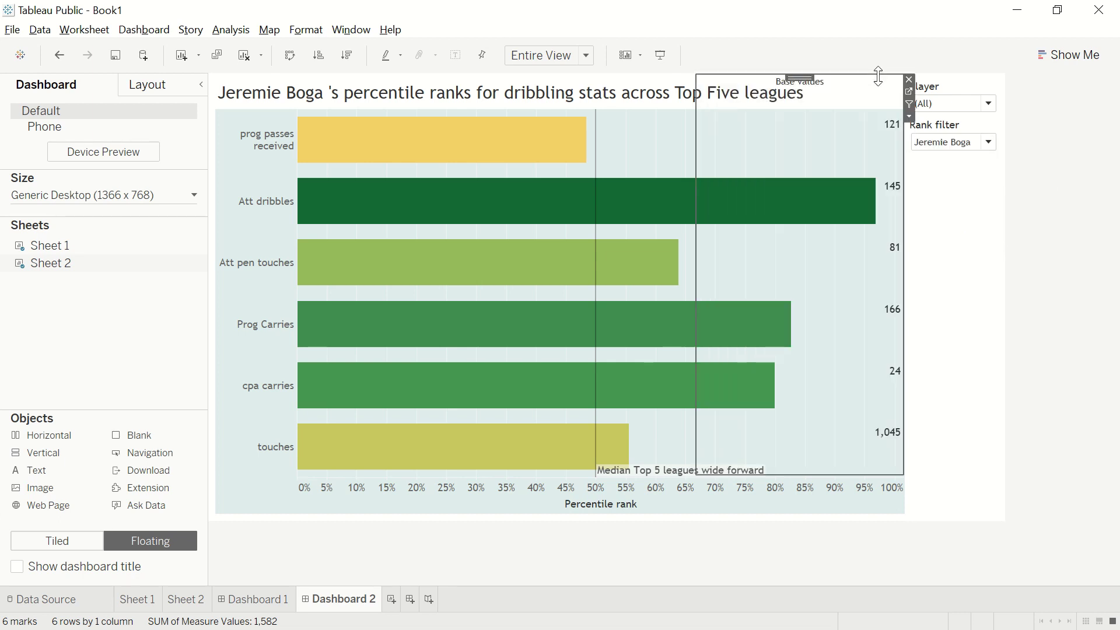
Hide the "Base values" heading of the floating table and lower its upper edge to align the values with the bars.
{"action": "double_click", "coordinate": [814, 83]}
{"action": "left_click", "coordinate": [736, 221]}
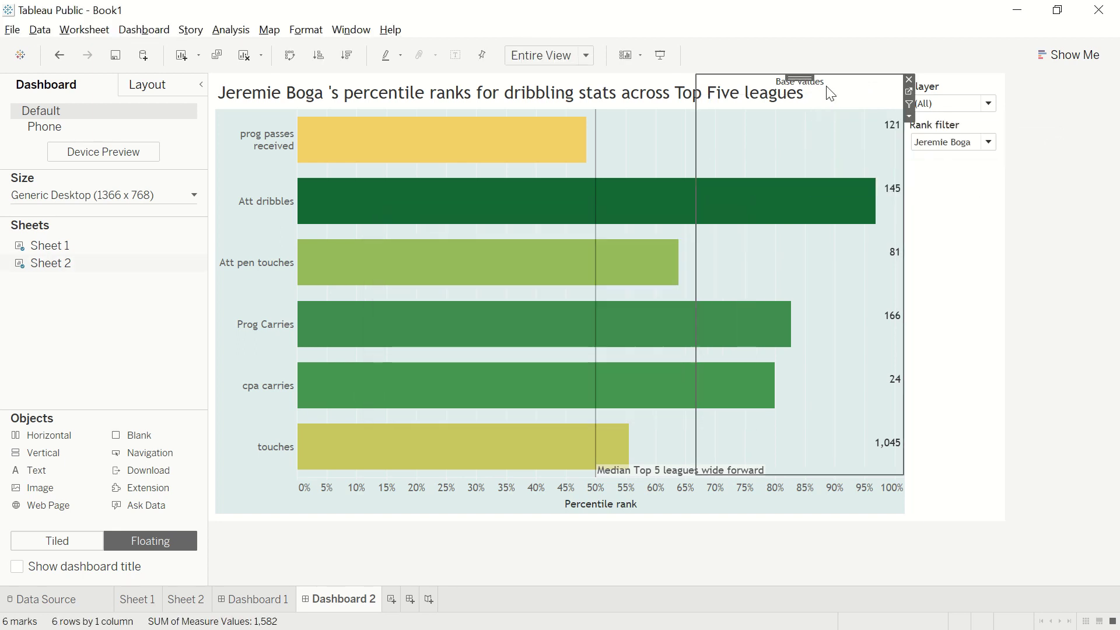
{"action": "right_click", "coordinate": [826, 81]}
{"action": "right_click", "coordinate": [824, 82]}
{"action": "left_click", "coordinate": [853, 131]}
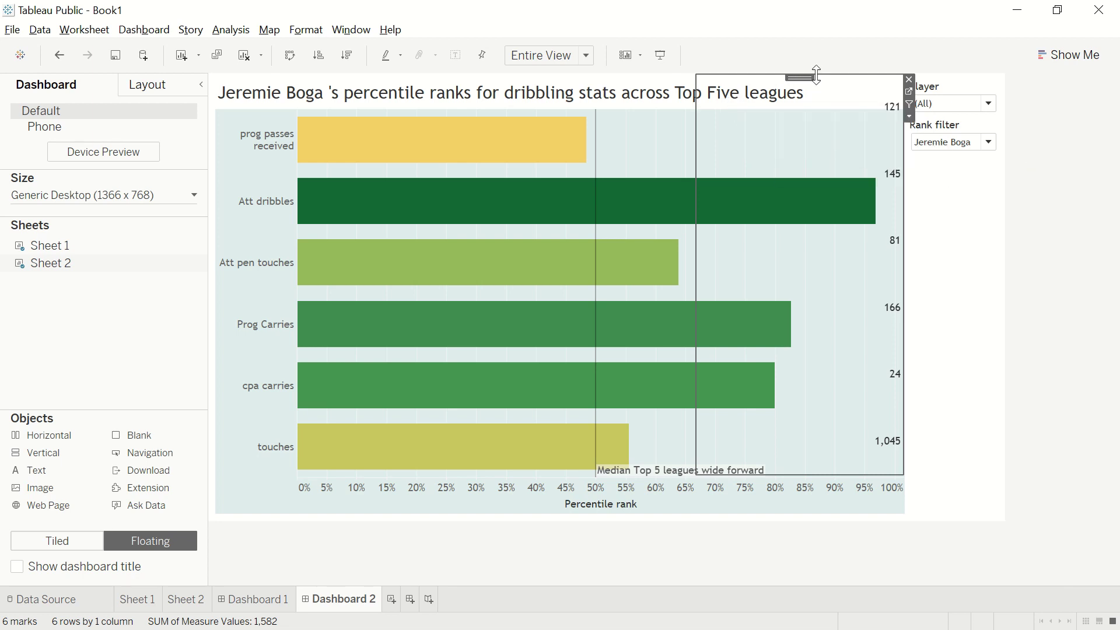
{"action": "mouse_move", "coordinate": [817, 74]}
{"action": "left_mouse_down"}
{"action": "mouse_move", "coordinate": [824, 94]}
{"action": "mouse_move", "coordinate": [816, 89]}
{"action": "left_mouse_up"}
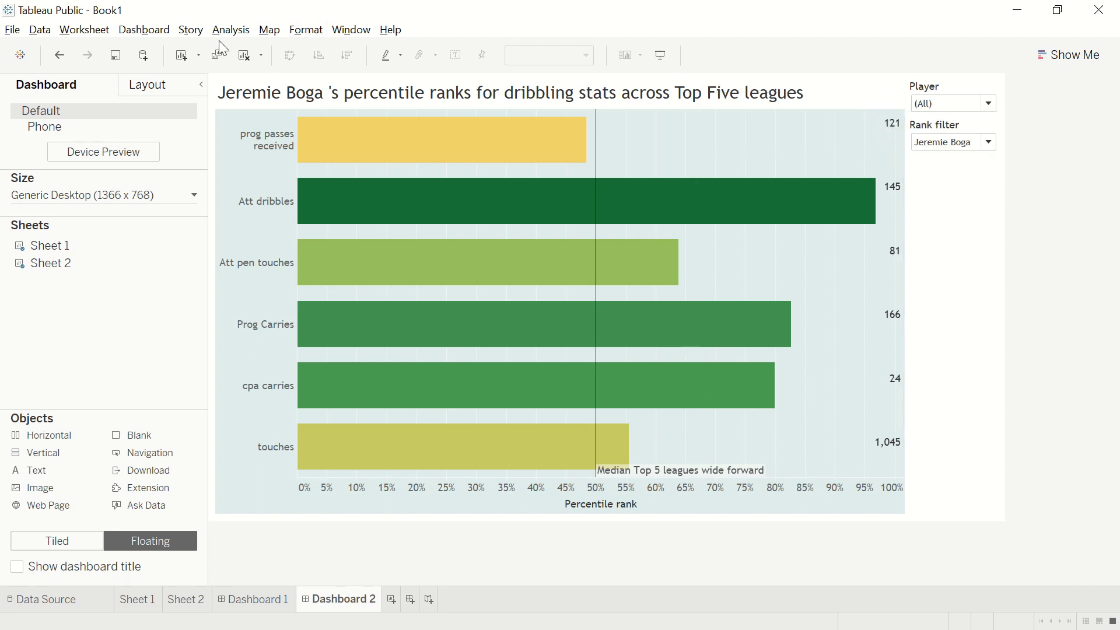
Set the dashboard's default shading to the pale blue-grey that matches the bar chart's background.
{"action": "left_click", "coordinate": [144, 29]}
{"action": "left_click", "coordinate": [175, 138]}
{"action": "left_click", "coordinate": [157, 137]}
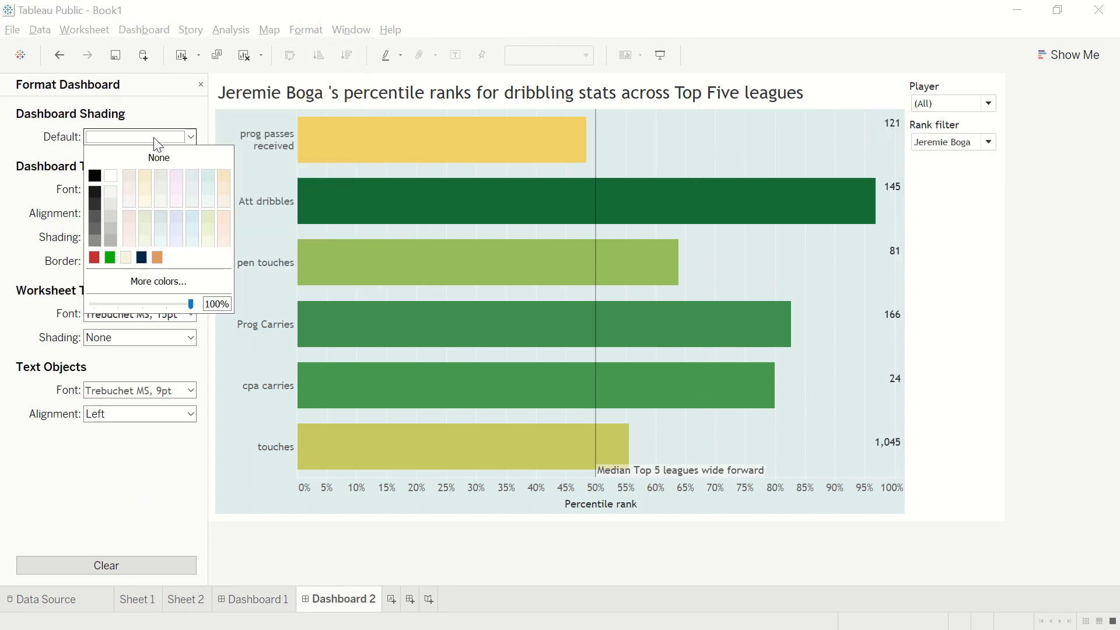
{"action": "left_click", "coordinate": [208, 179]}
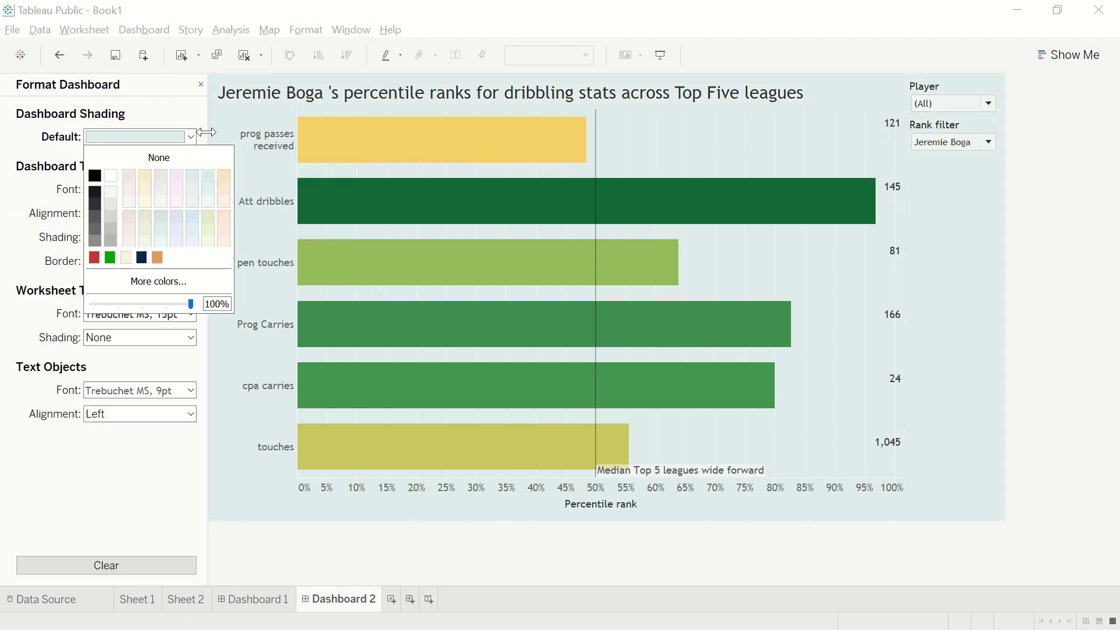
{"action": "left_click", "coordinate": [201, 86]}
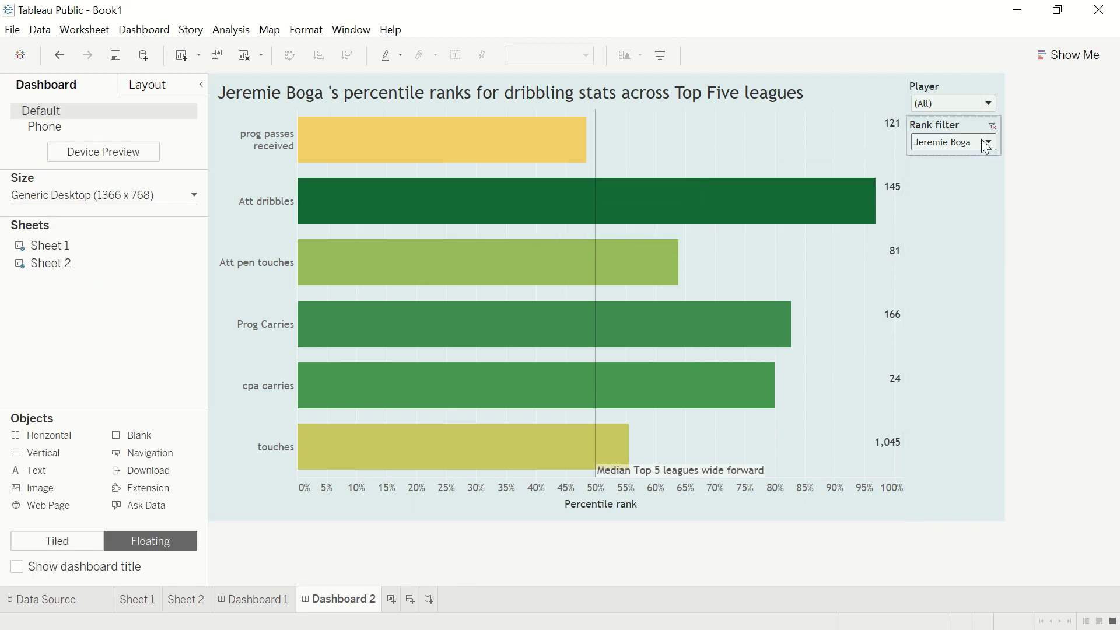
Set the Rank filter to Jadon Sancho.
{"action": "left_click", "coordinate": [939, 143]}
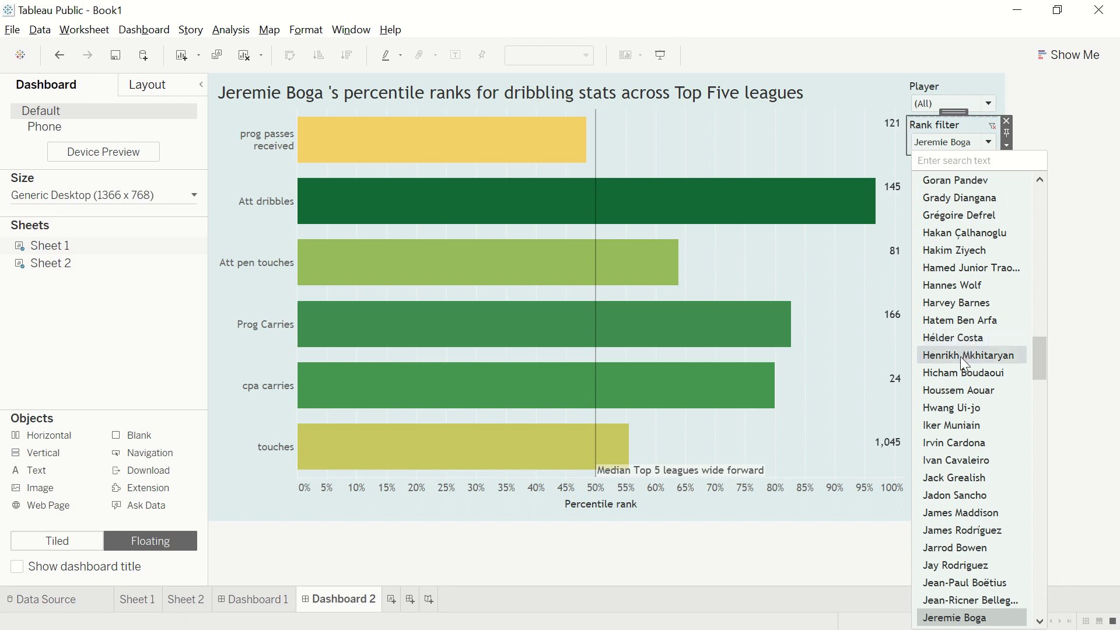
{"action": "left_click", "coordinate": [968, 493]}
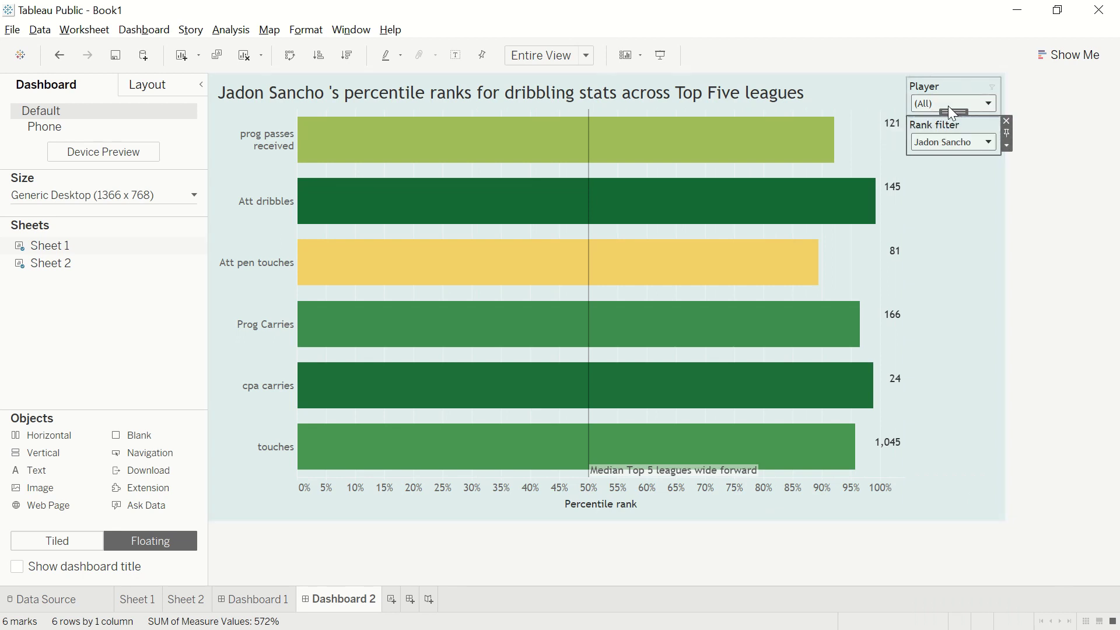
{"action": "left_click", "coordinate": [976, 146]}
{"action": "left_click", "coordinate": [975, 146]}
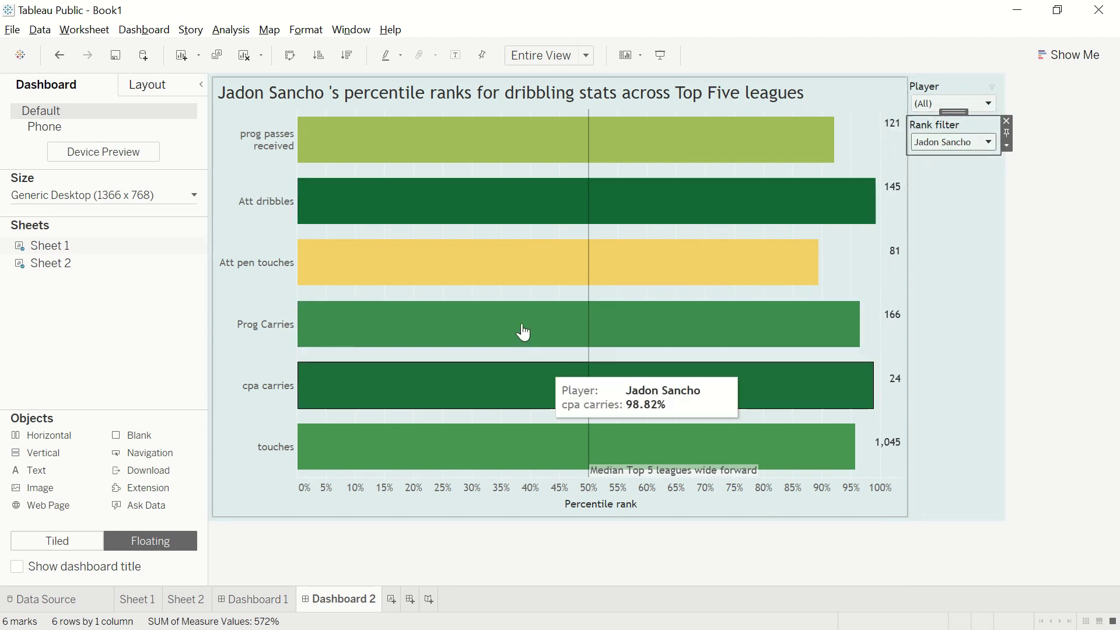
Try filtering the bar chart to Jadon Sancho with its Player filter, and undo that filter change.
{"action": "left_click", "coordinate": [973, 104]}
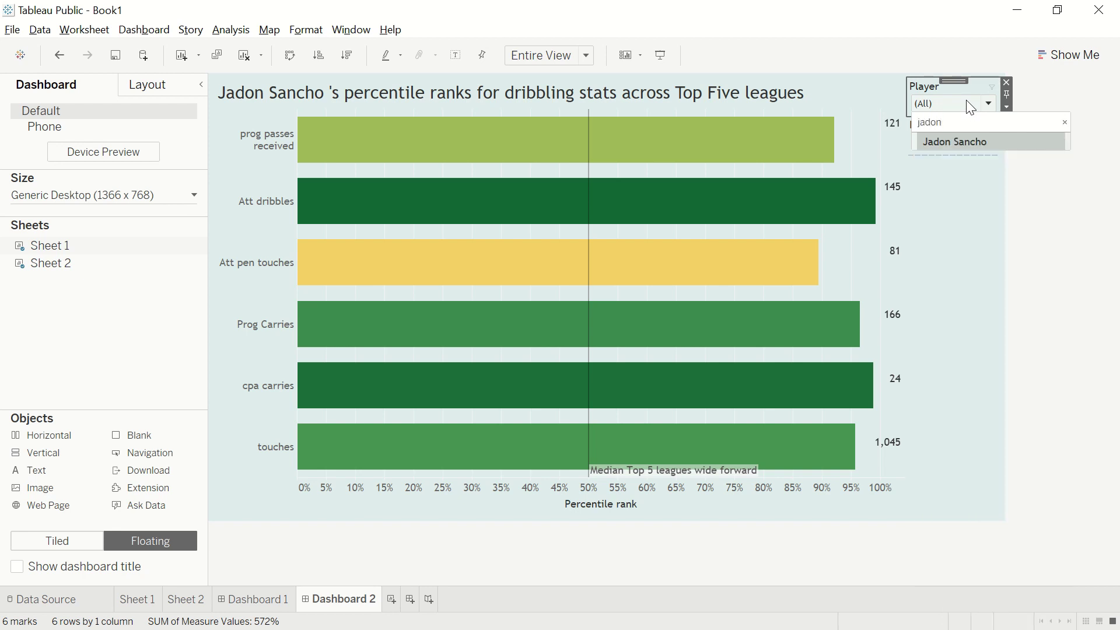
{"action": "left_click", "coordinate": [954, 142]}
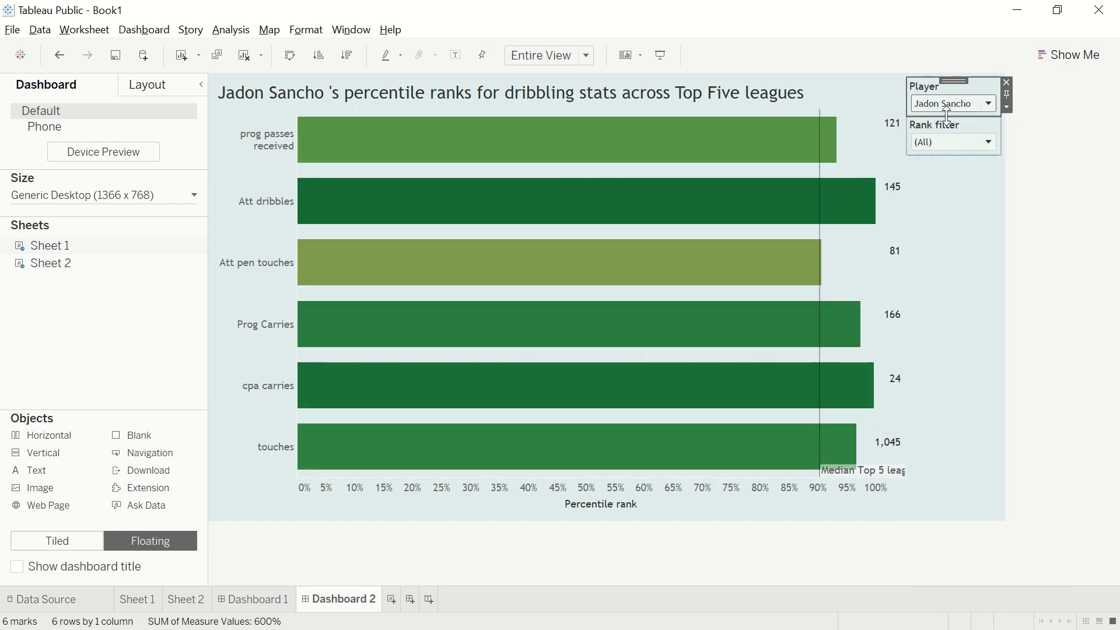
{"action": "left_click", "coordinate": [957, 93]}
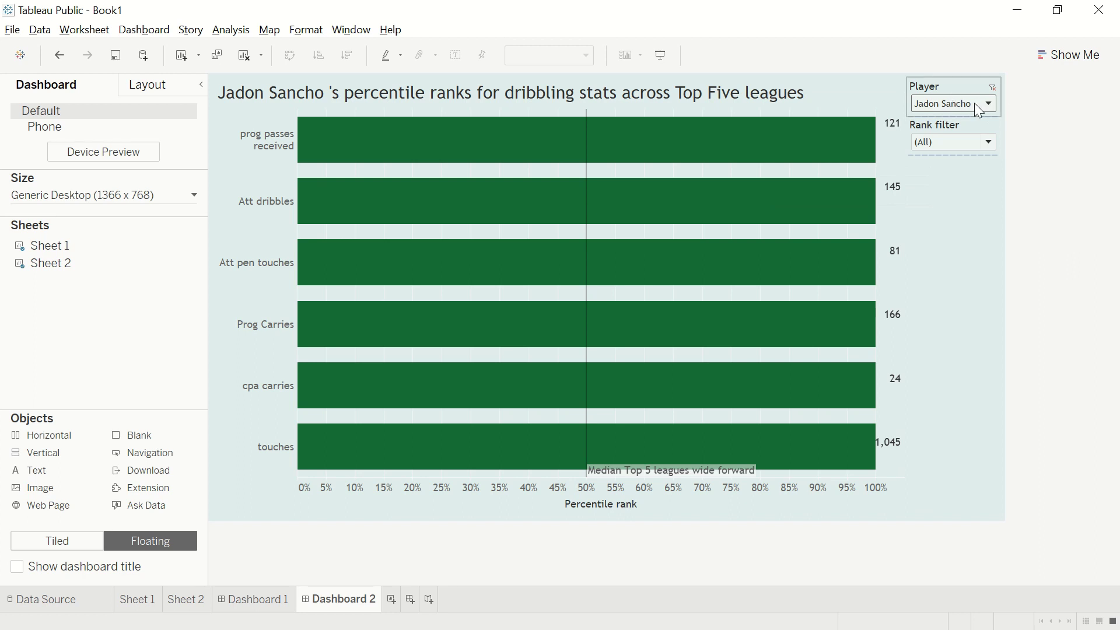
{"action": "key", "text": "ctrl+z"}
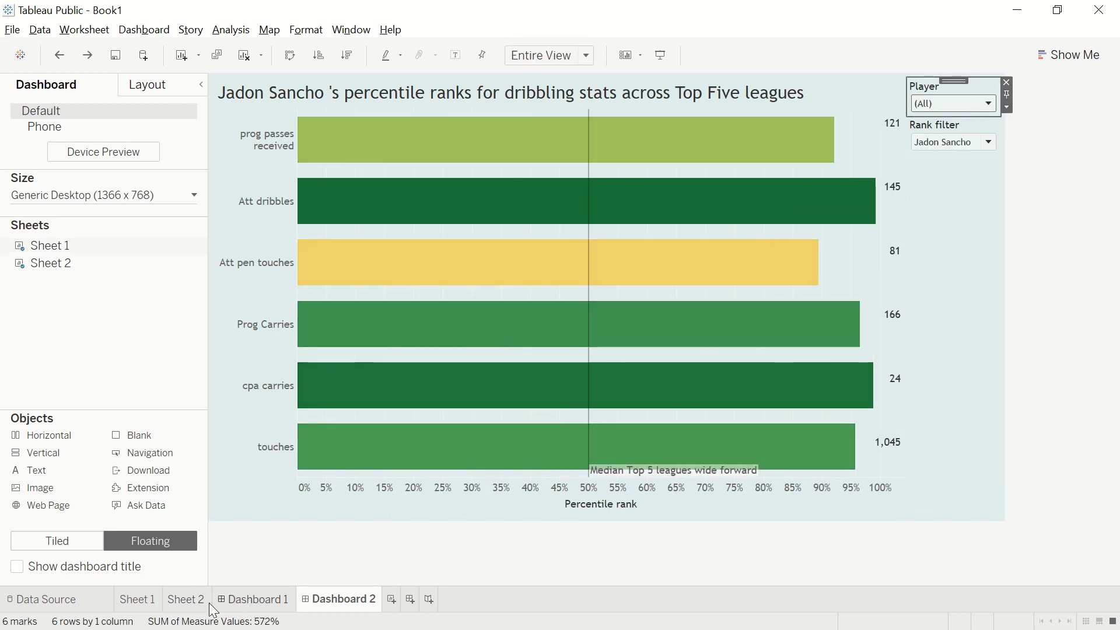
Inspect the worksheet scope options of Sheet 2's Player filter and return to Dashboard 2.
{"action": "left_click", "coordinate": [202, 600]}
{"action": "right_click", "coordinate": [263, 187]}
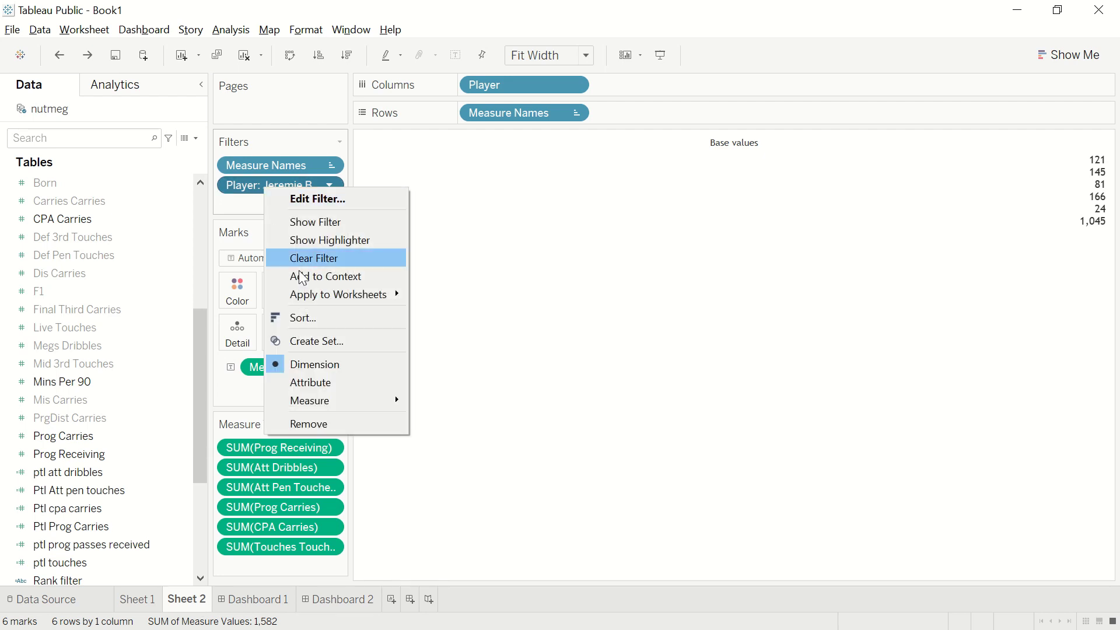
{"action": "key", "text": "Escape"}
{"action": "right_click", "coordinate": [290, 186]}
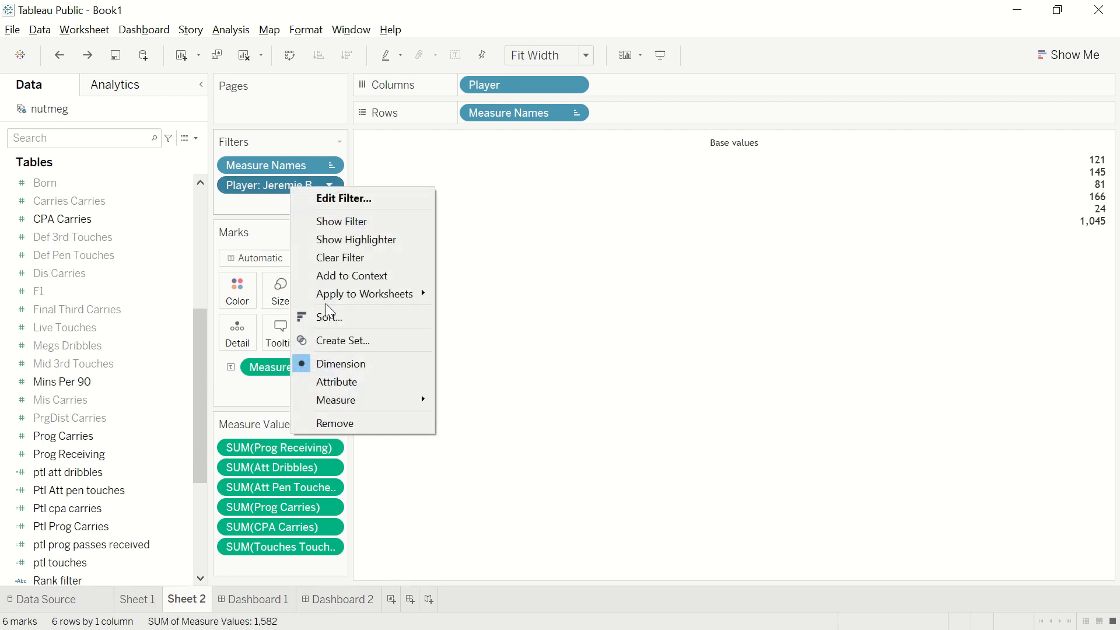
{"action": "mouse_move", "coordinate": [350, 294]}
{"action": "left_click", "coordinate": [525, 352]}
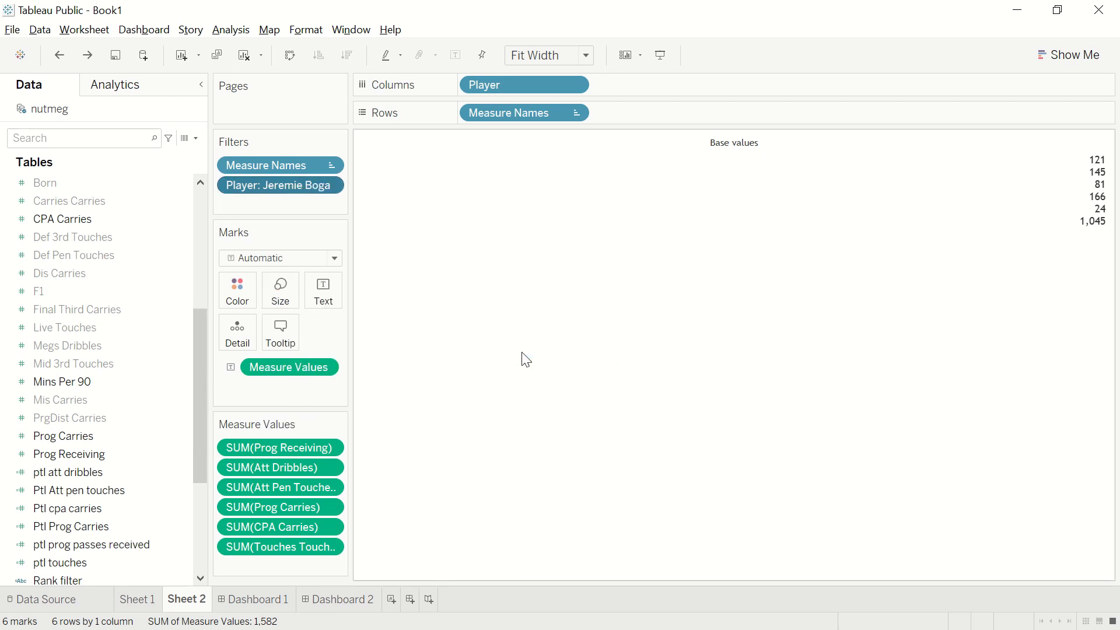
{"action": "left_click", "coordinate": [143, 601]}
{"action": "left_click", "coordinate": [185, 599]}
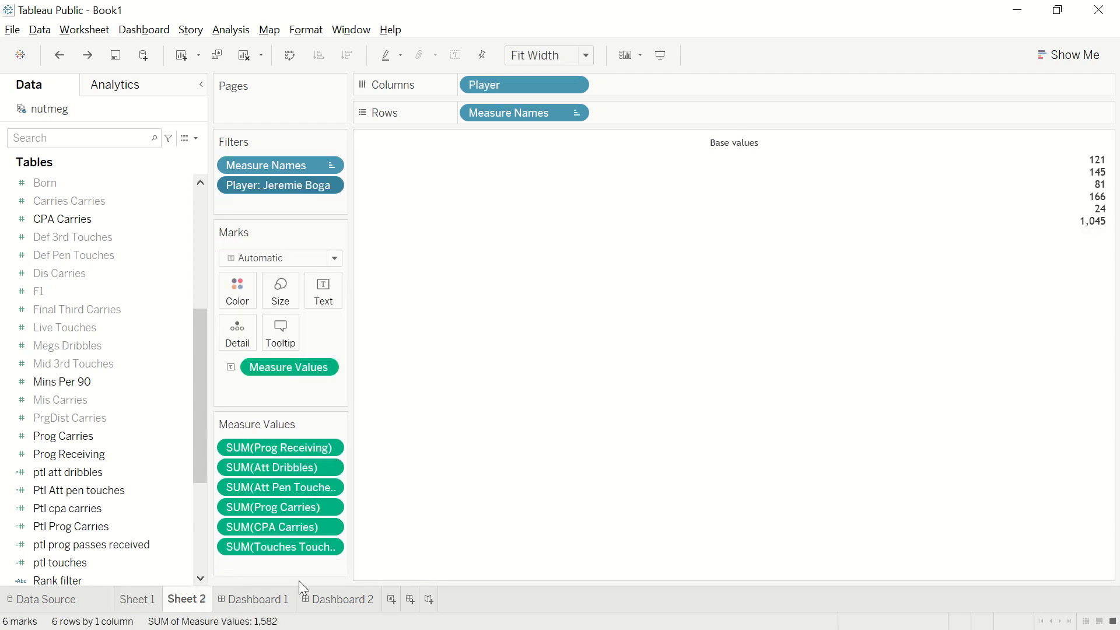
{"action": "left_click", "coordinate": [350, 599]}
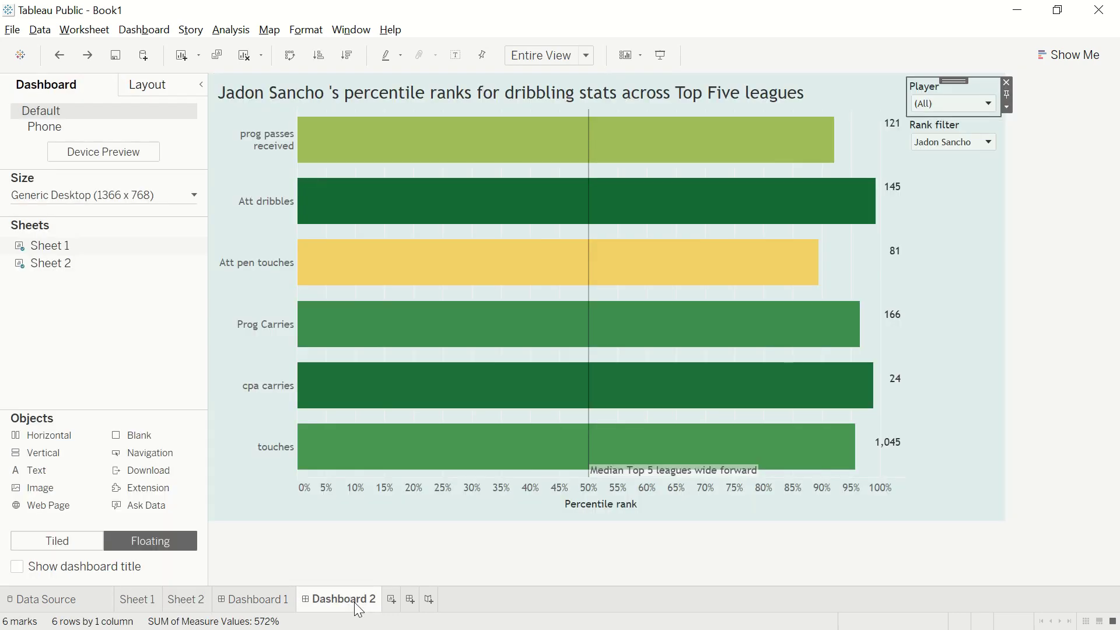
Remove the bar chart's Player filter card from the dashboard.
{"action": "left_click", "coordinate": [1007, 107]}
{"action": "left_click", "coordinate": [1042, 106]}
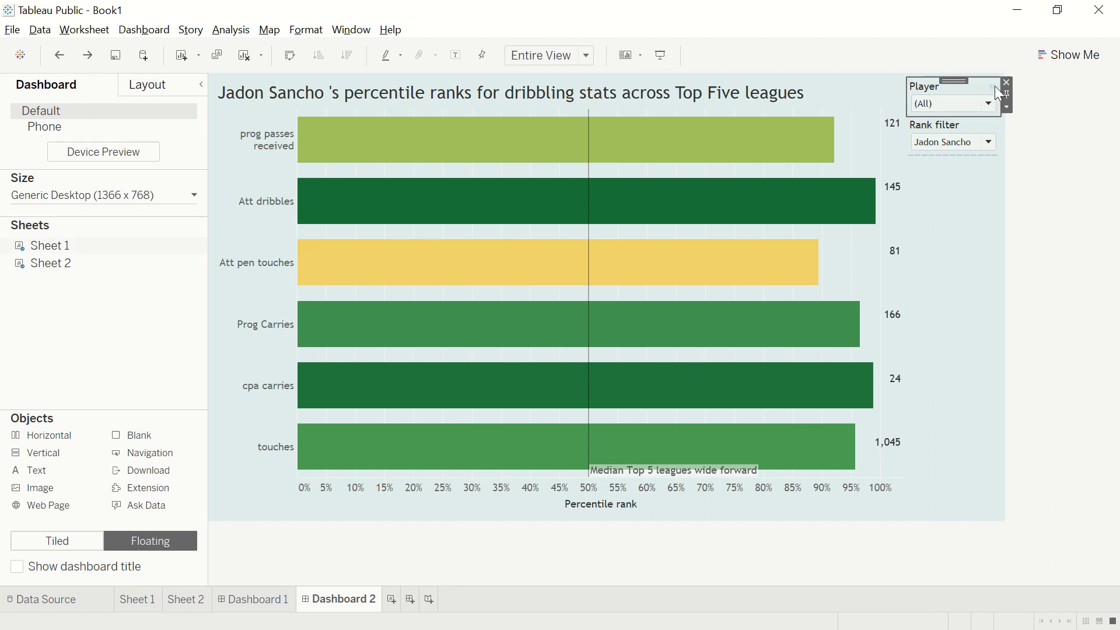
{"action": "left_click", "coordinate": [1006, 81]}
Show the Player filter of the floating base values table on the dashboard.
{"action": "left_click", "coordinate": [891, 127]}
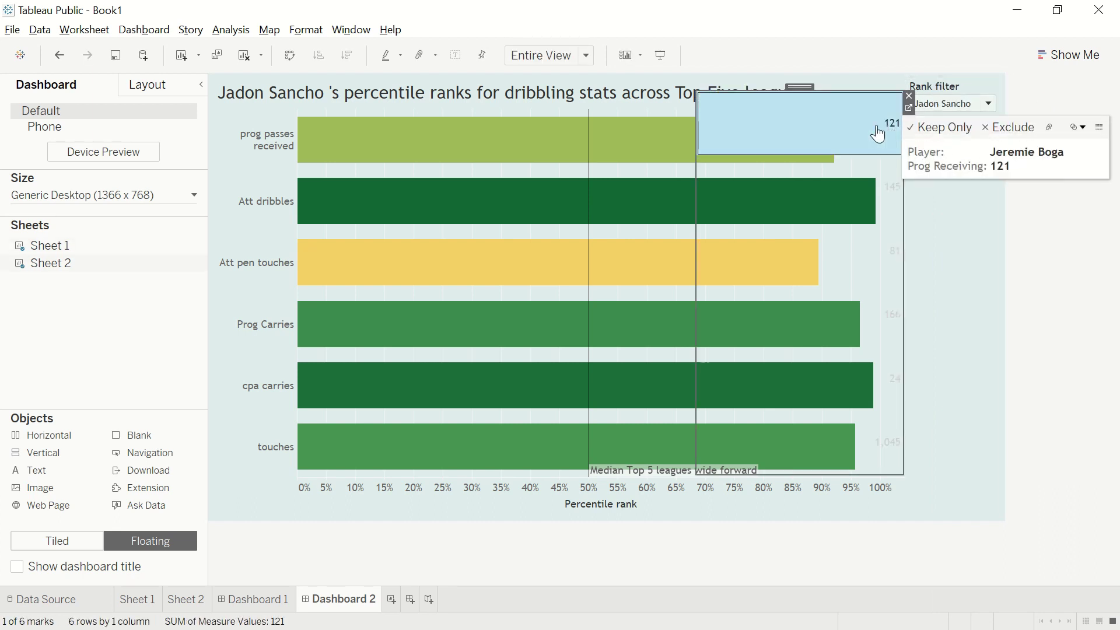
{"action": "left_click", "coordinate": [685, 100]}
{"action": "left_click_drag", "start_coordinate": [697, 92], "coordinate": [881, 142]}
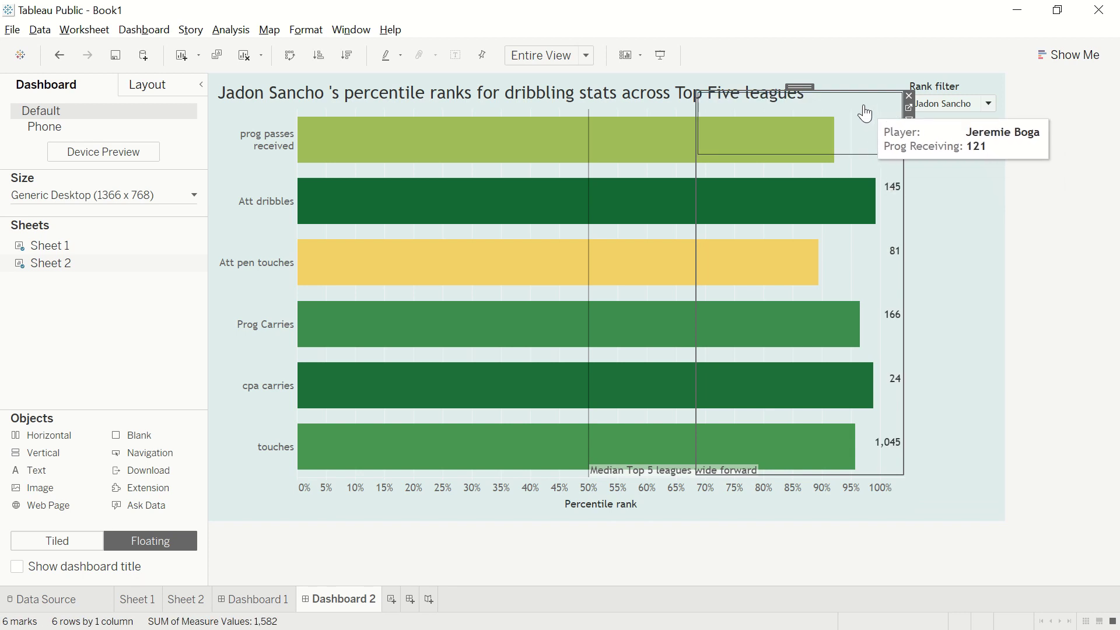
{"action": "left_click_drag", "start_coordinate": [897, 307], "coordinate": [883, 520]}
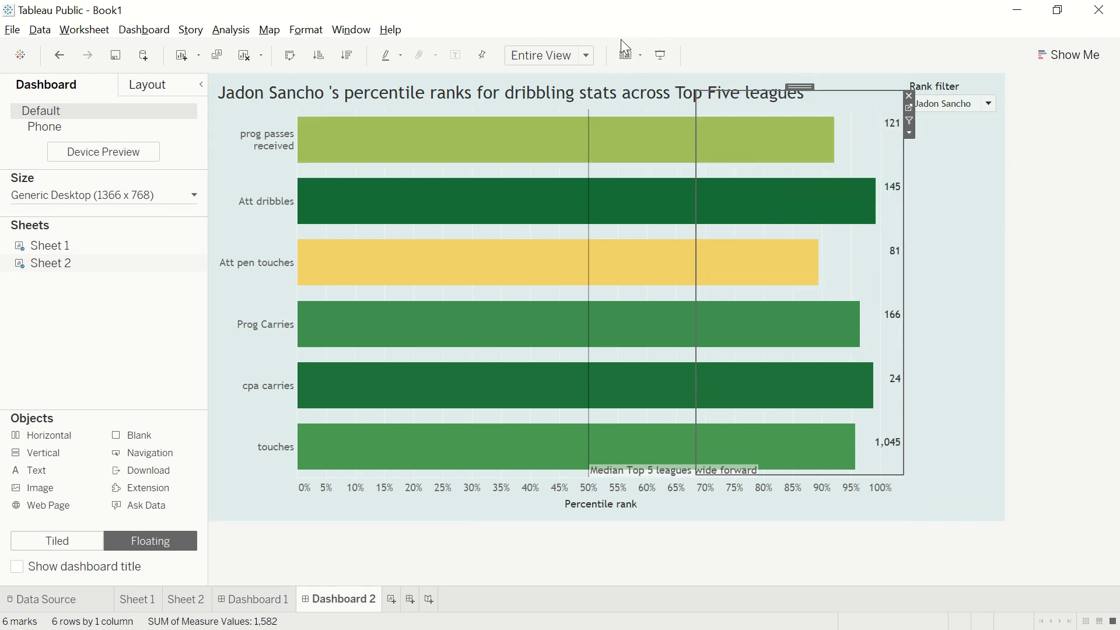
{"action": "left_click", "coordinate": [628, 57]}
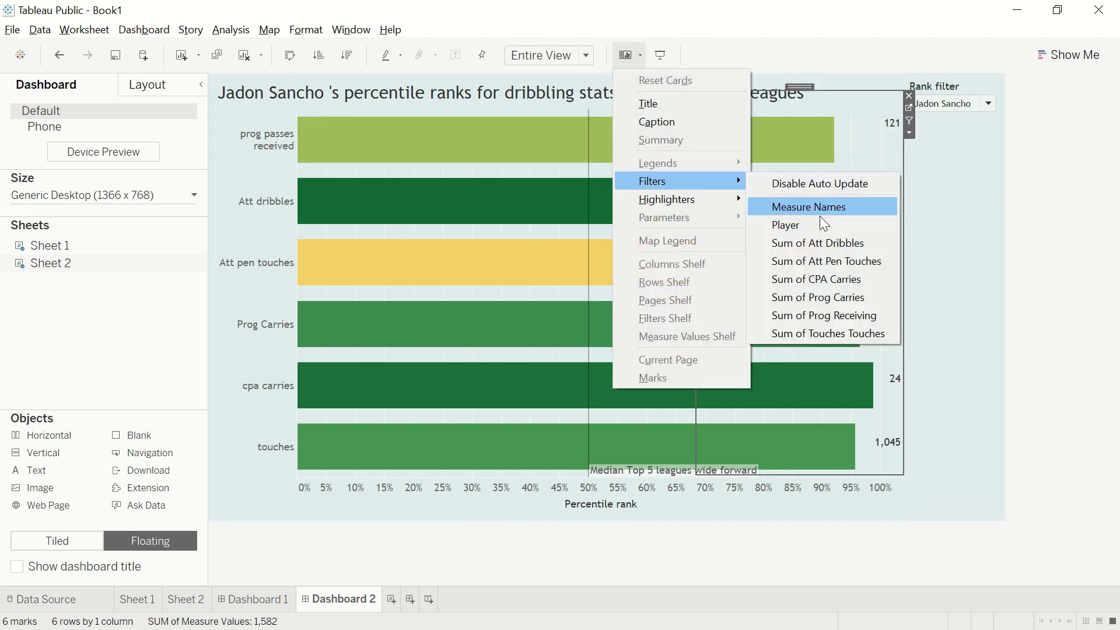
{"action": "left_click", "coordinate": [822, 226]}
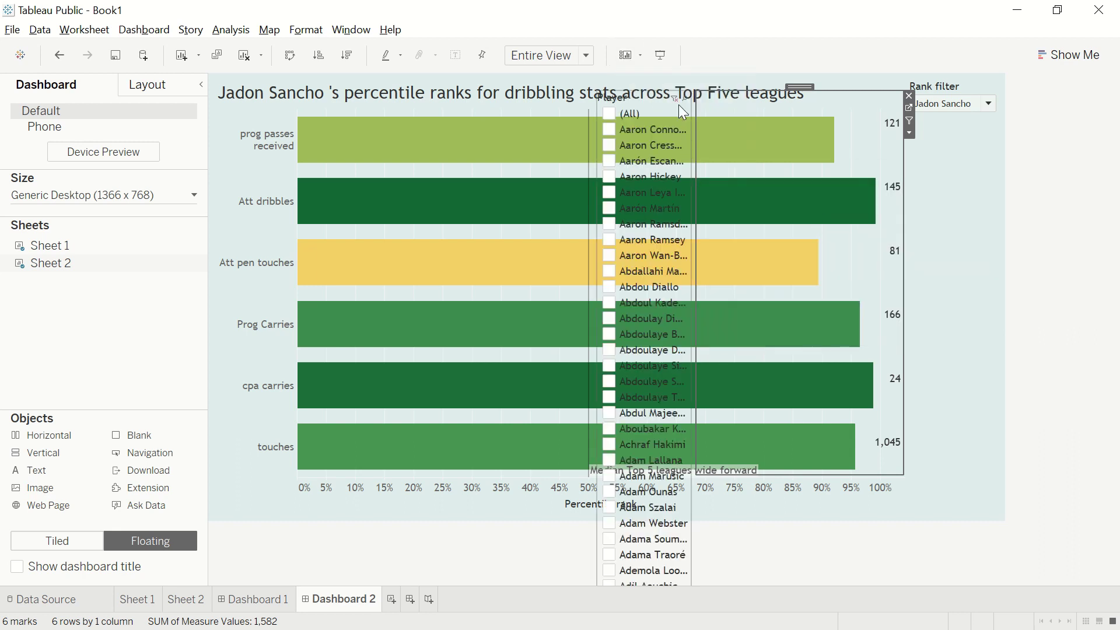
{"action": "left_click", "coordinate": [678, 103]}
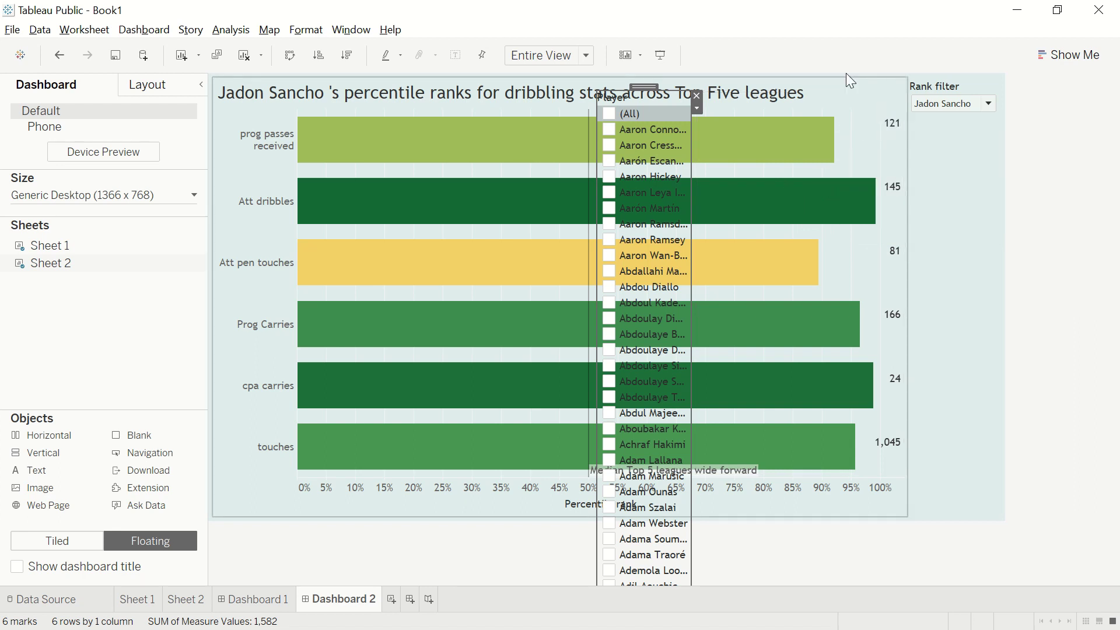
Change the new Player filter to a single value dropdown and place it directly below the Rank filter.
{"action": "left_click", "coordinate": [696, 108]}
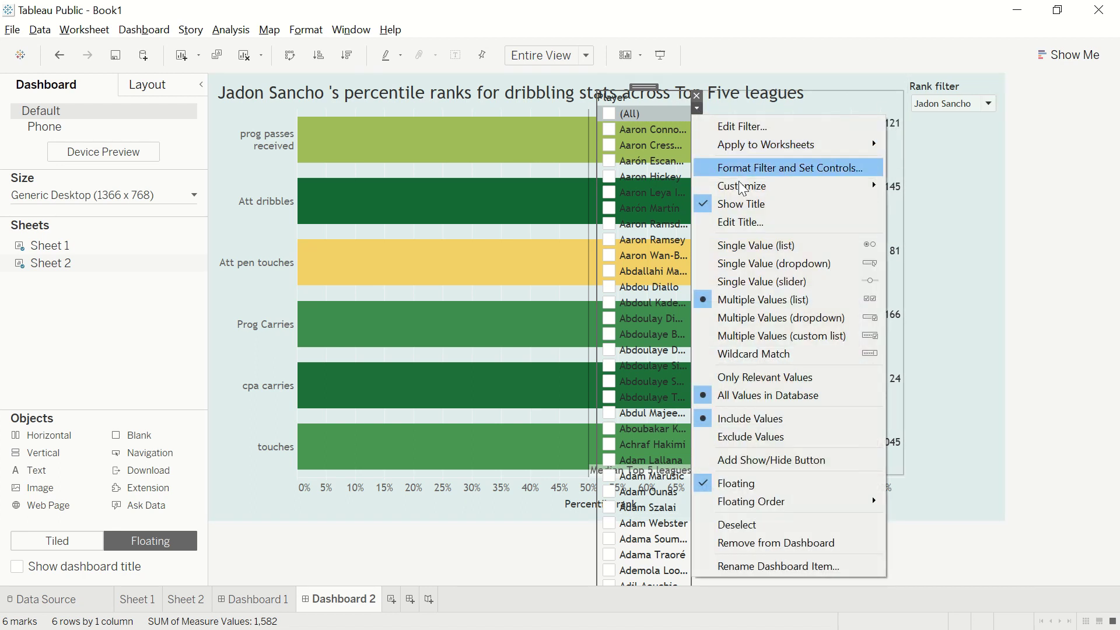
{"action": "left_click", "coordinate": [768, 264]}
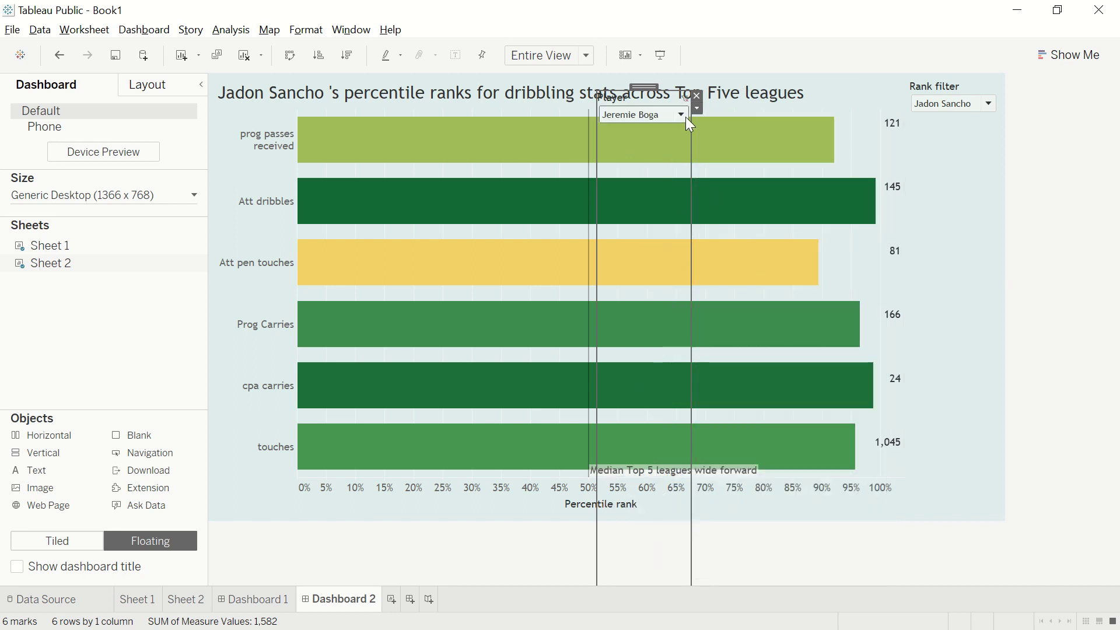
{"action": "left_click_drag", "start_coordinate": [688, 123], "coordinate": [956, 111]}
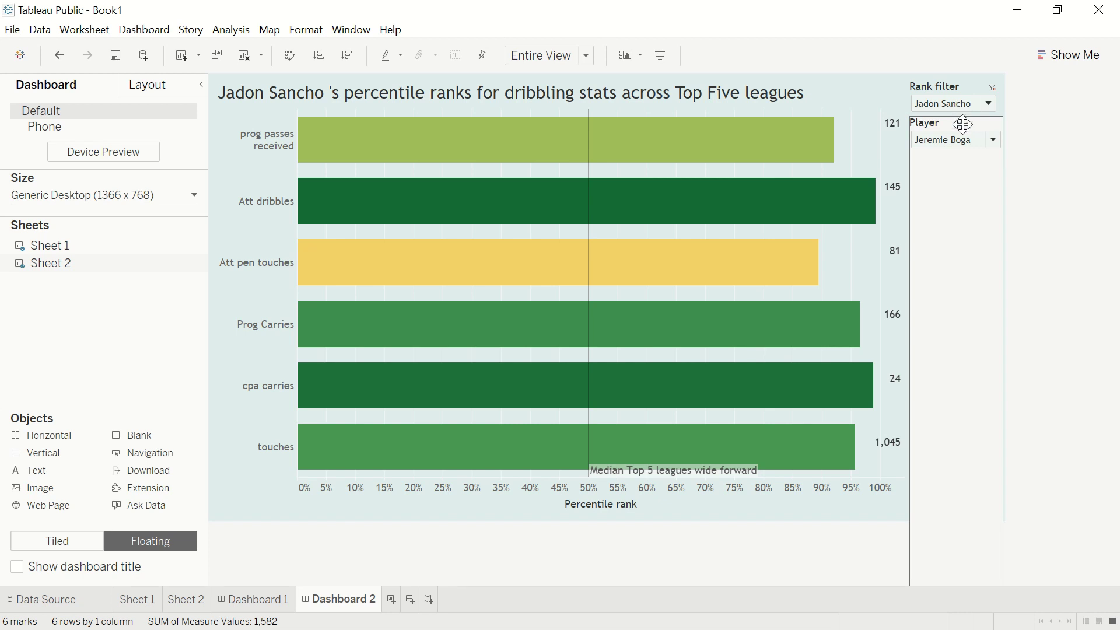
{"action": "left_click", "coordinate": [1097, 163]}
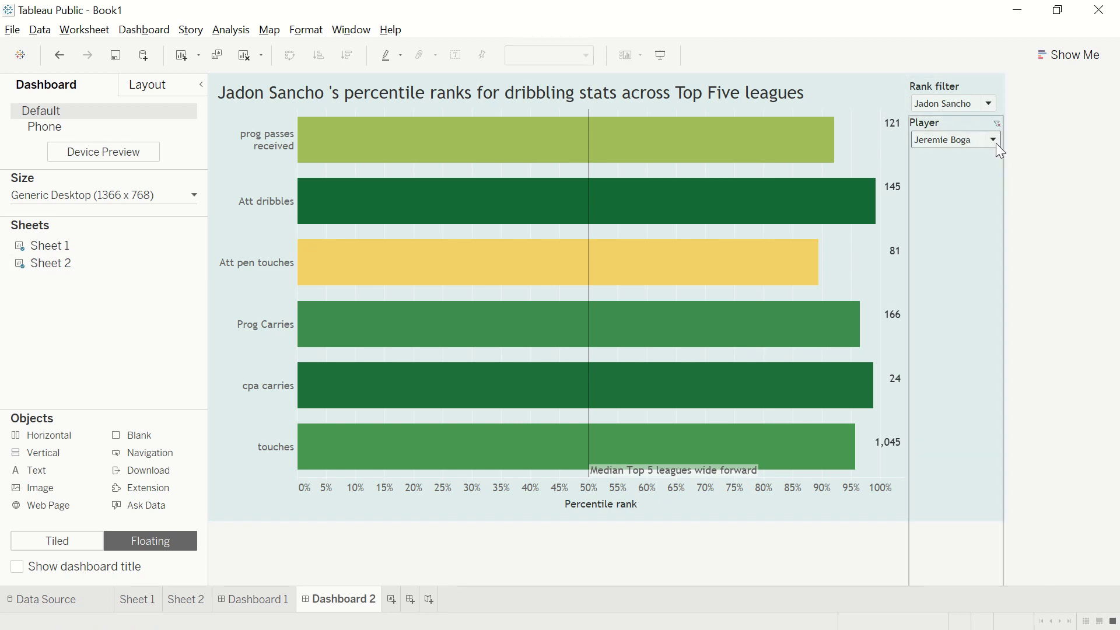
Set the base values table's Player filter to Jadon Sancho to match the Rank filter.
{"action": "left_click", "coordinate": [965, 136]}
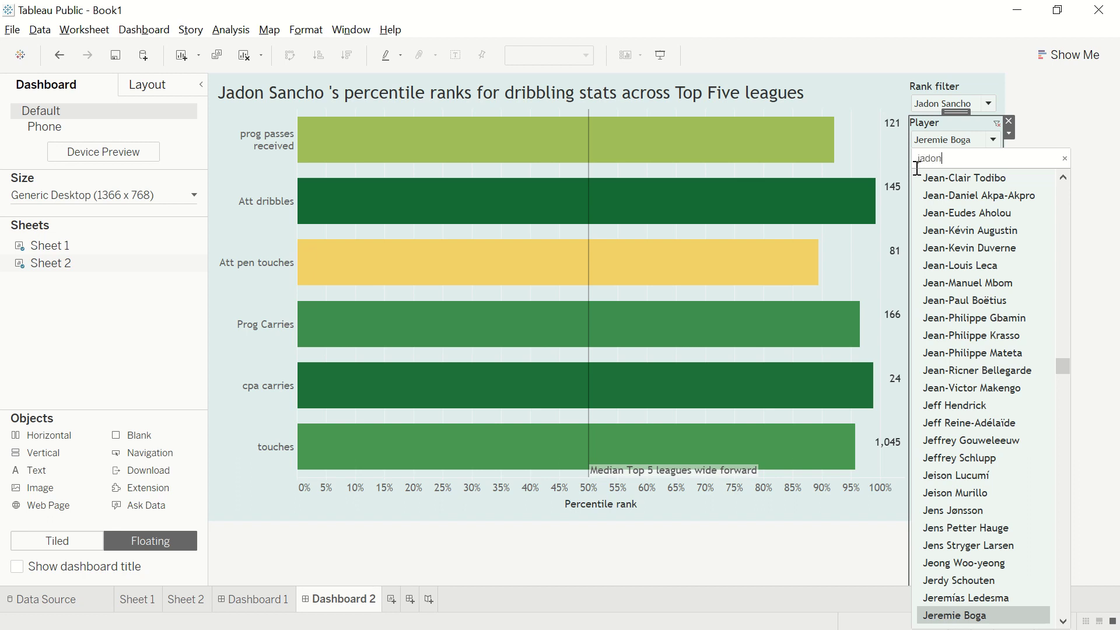
{"action": "left_click", "coordinate": [970, 184]}
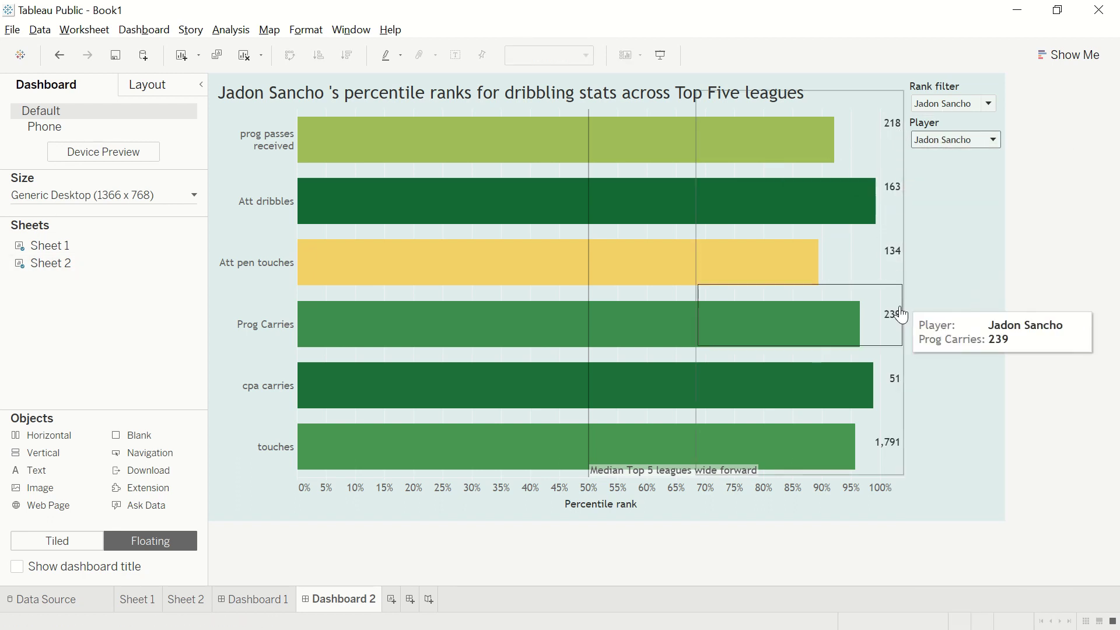
{"action": "left_click", "coordinate": [963, 105]}
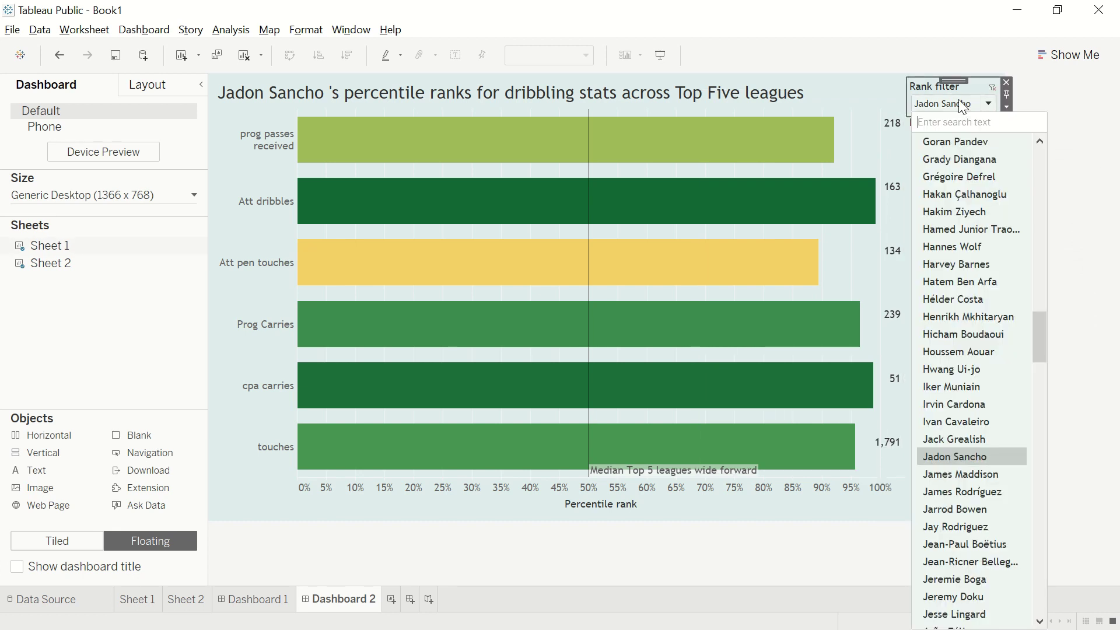
Set both the Player filter and the Rank filter to Henrikh Mkhitaryan.
{"action": "left_click", "coordinate": [976, 140]}
{"action": "left_click", "coordinate": [976, 140]}
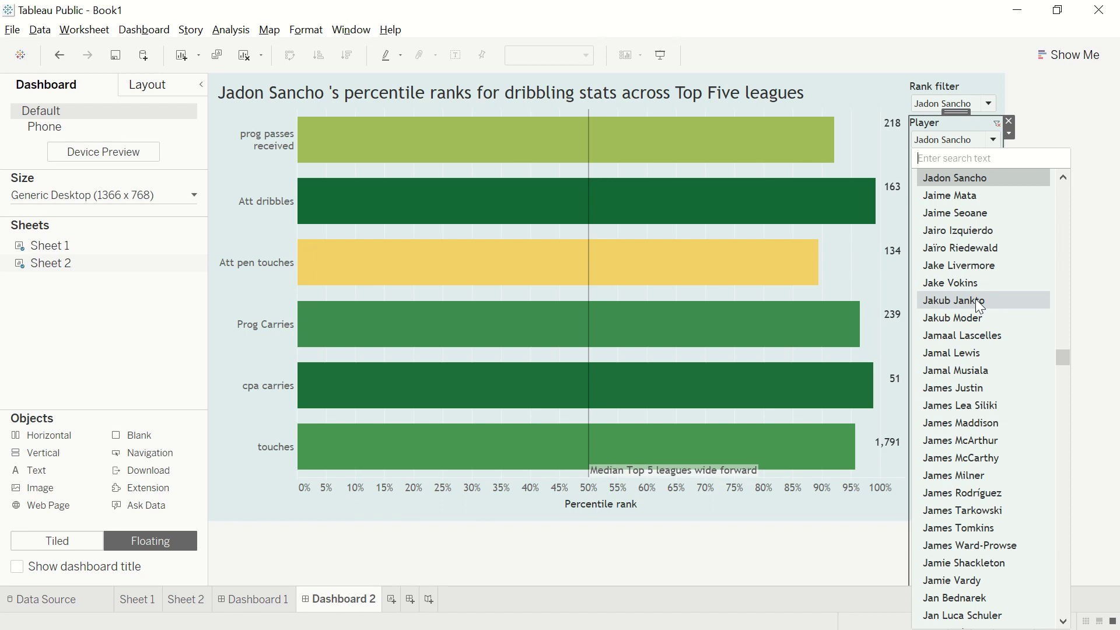
{"action": "type", "text": "mkhi"}
{"action": "left_click", "coordinate": [998, 180]}
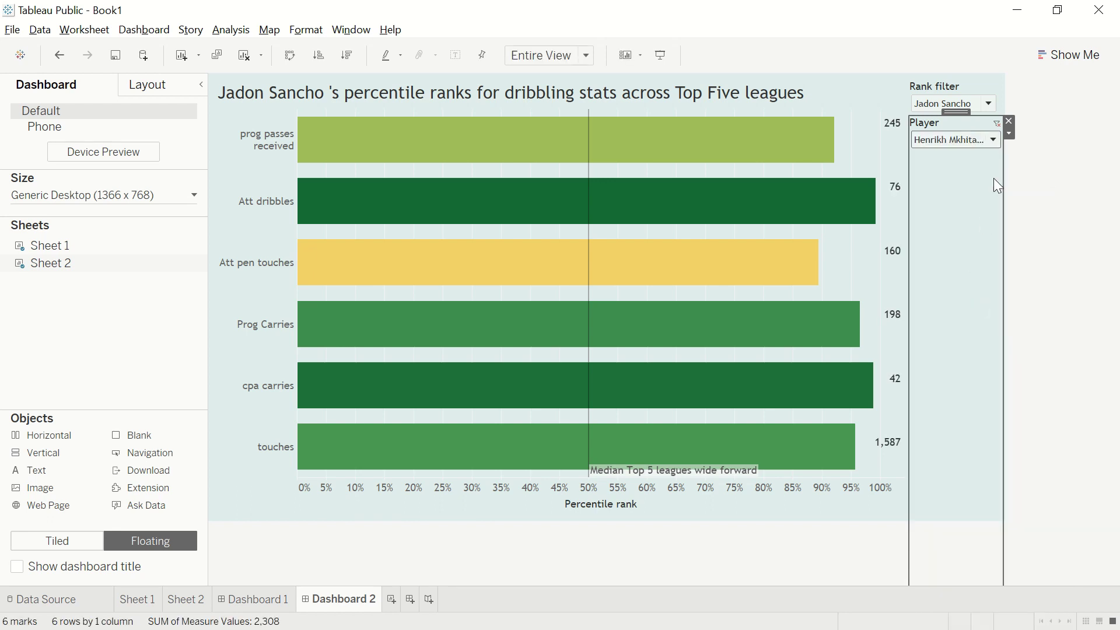
{"action": "left_click", "coordinate": [965, 107]}
{"action": "type", "text": "mkhi"}
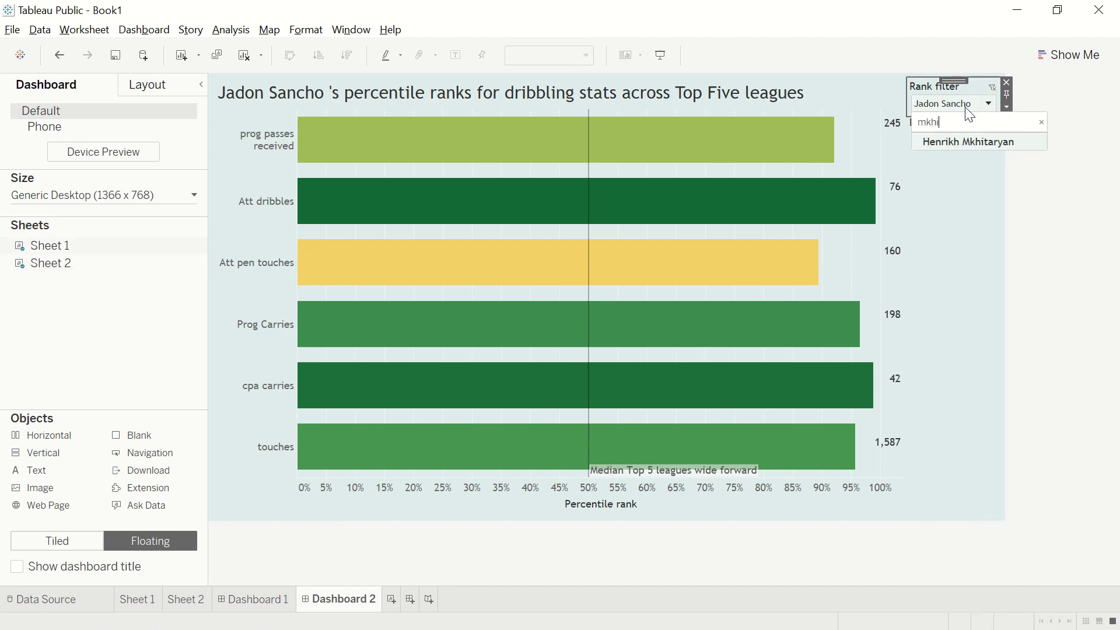
{"action": "left_click", "coordinate": [953, 136]}
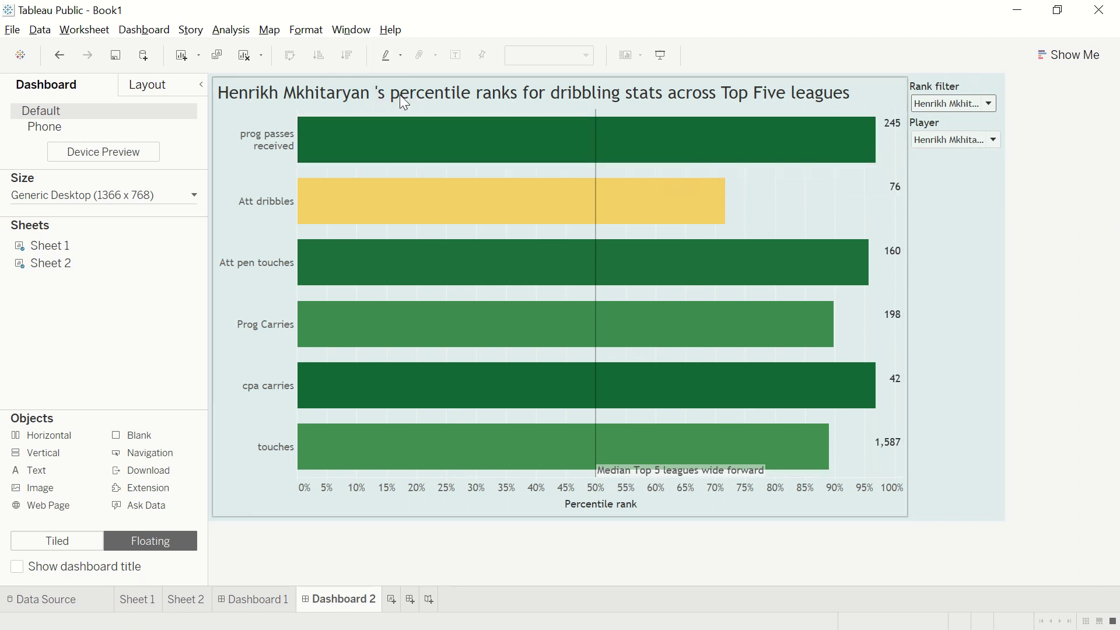
Delete the player placeholder from the chart title, re-enter it as <Player> before the rest of the text, and apply the title.
{"action": "left_click", "coordinate": [328, 92]}
{"action": "double_click", "coordinate": [328, 92]}
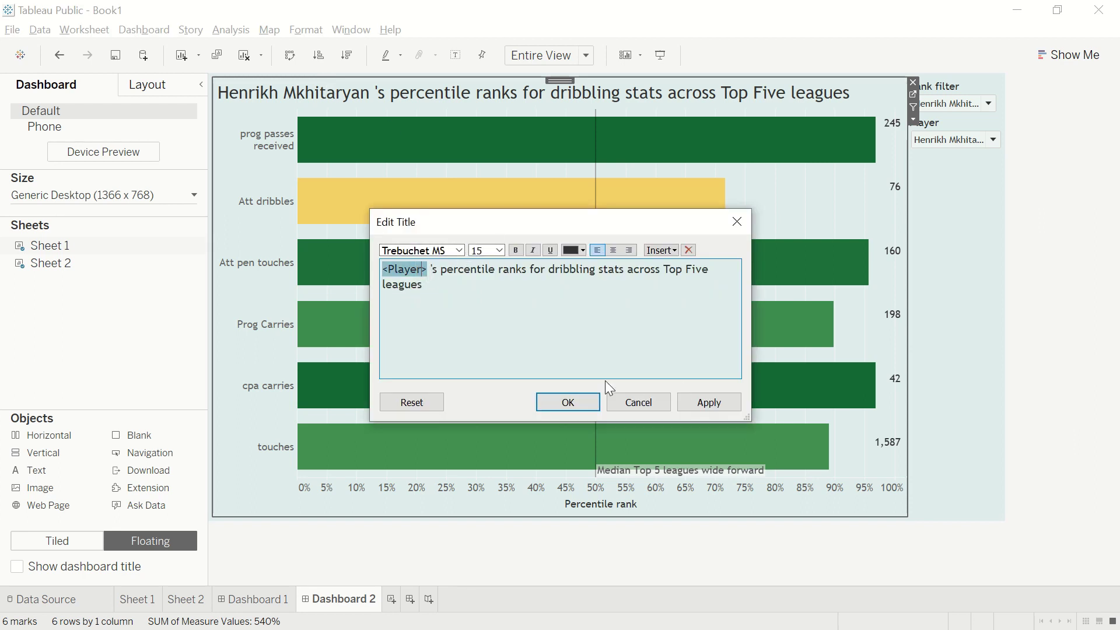
{"action": "key", "text": "BackSpace"}
{"action": "key", "text": "BackSpace"}
{"action": "key", "text": "BackSpace"}
{"action": "key", "text": "BackSpace"}
{"action": "key", "text": "BackSpace"}
{"action": "key", "text": "BackSpace"}
{"action": "key", "text": "BackSpace"}
{"action": "key", "text": "BackSpace"}
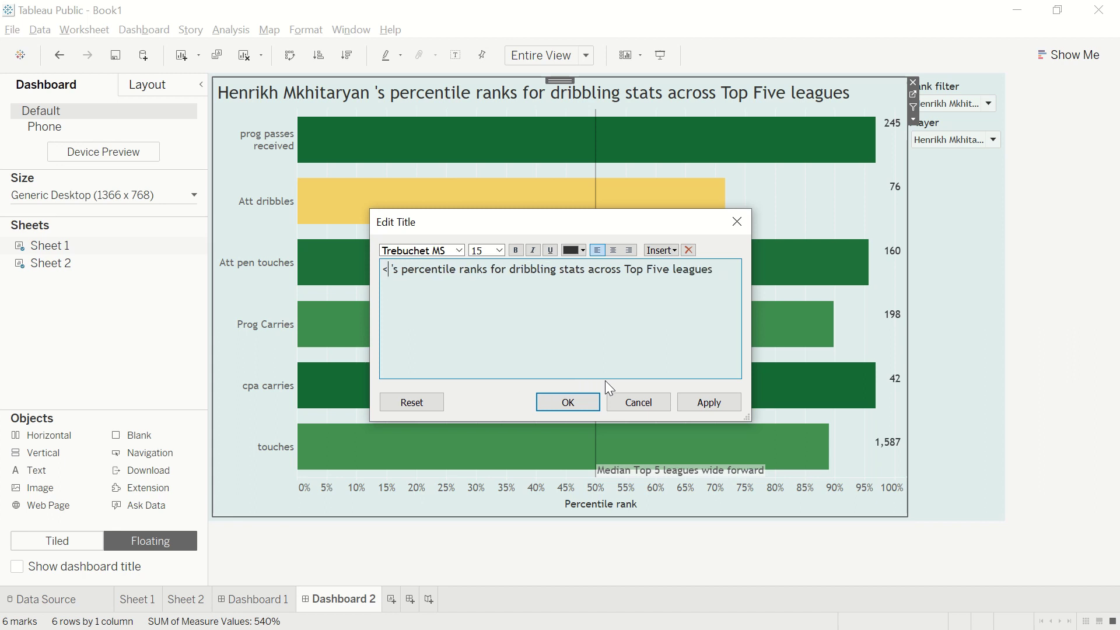
{"action": "type", "text": "<Player"}
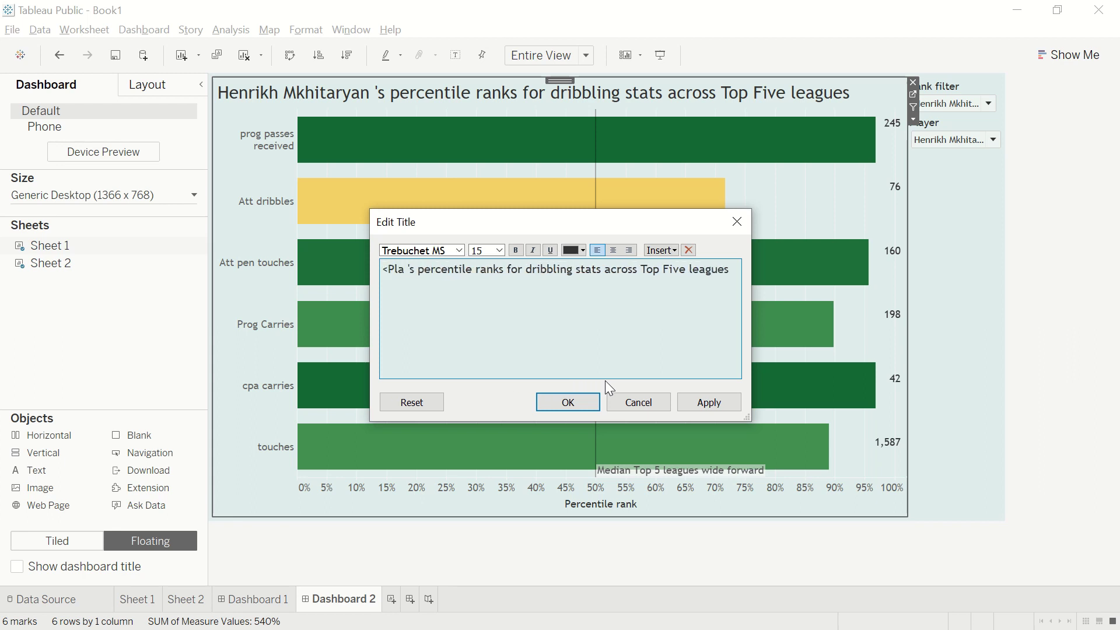
{"action": "type", "text": ">"}
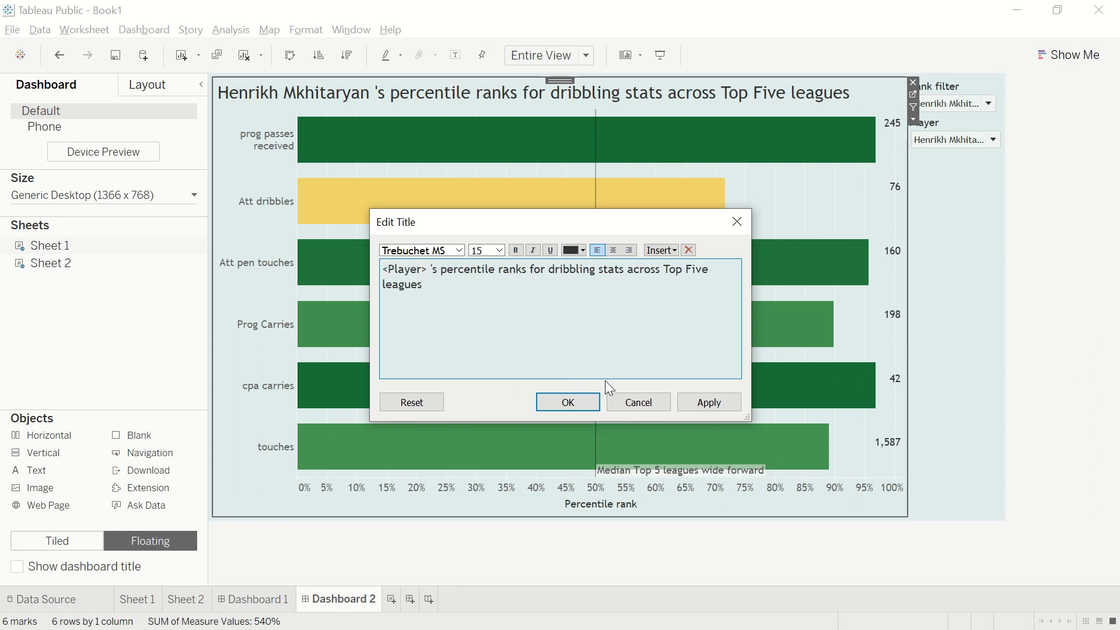
{"action": "left_click_drag", "start_coordinate": [428, 271], "coordinate": [347, 258]}
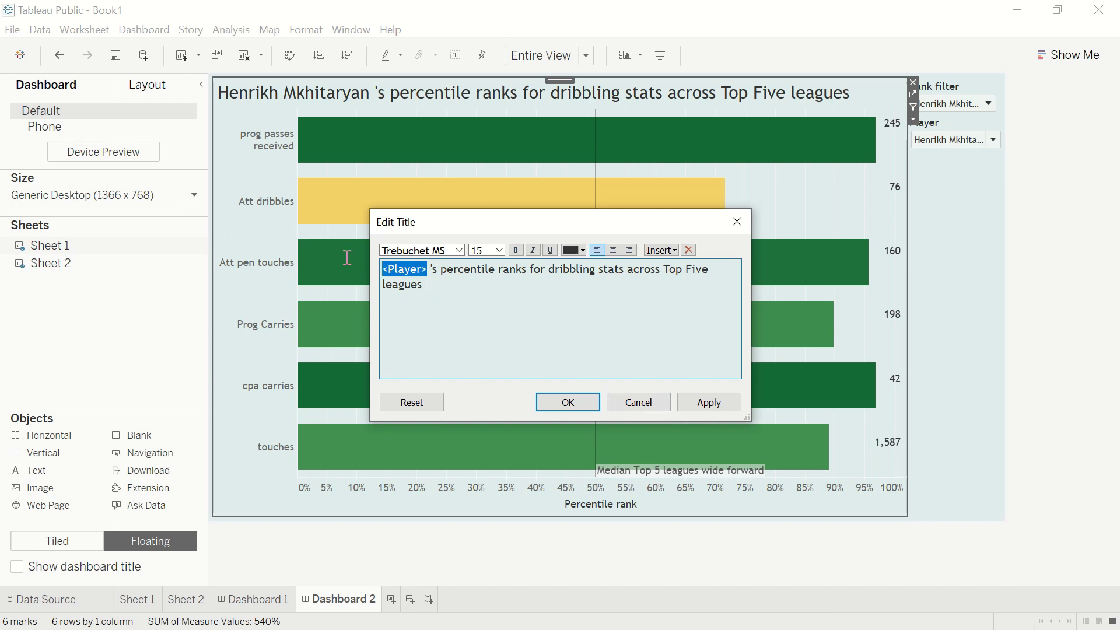
{"action": "left_click", "coordinate": [440, 280]}
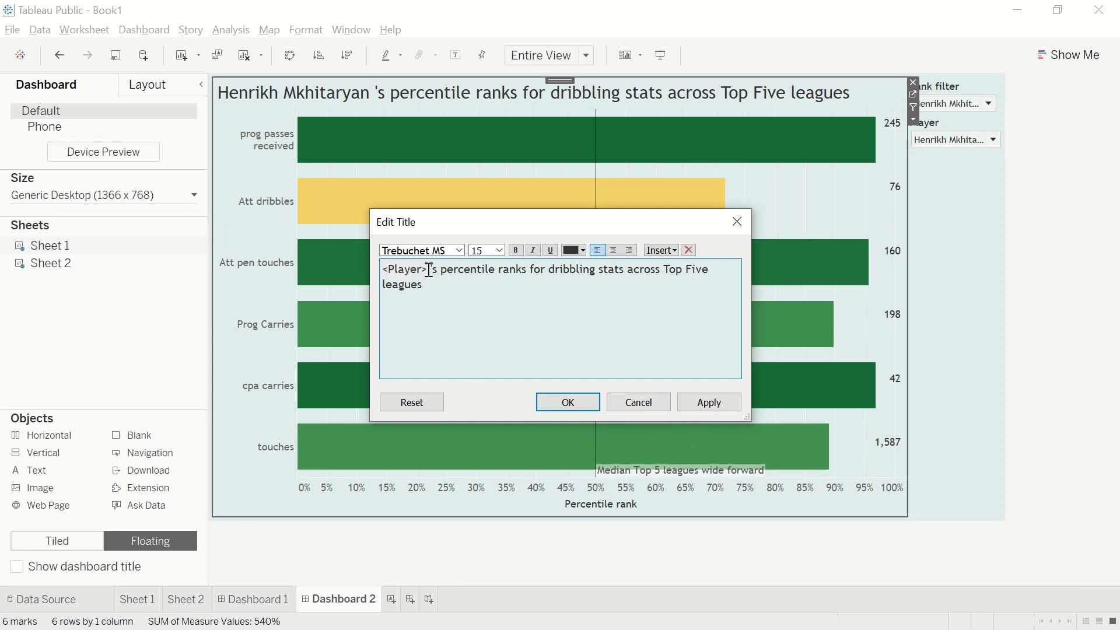
{"action": "double_click", "coordinate": [430, 270]}
{"action": "left_click", "coordinate": [638, 331]}
{"action": "left_click", "coordinate": [704, 402]}
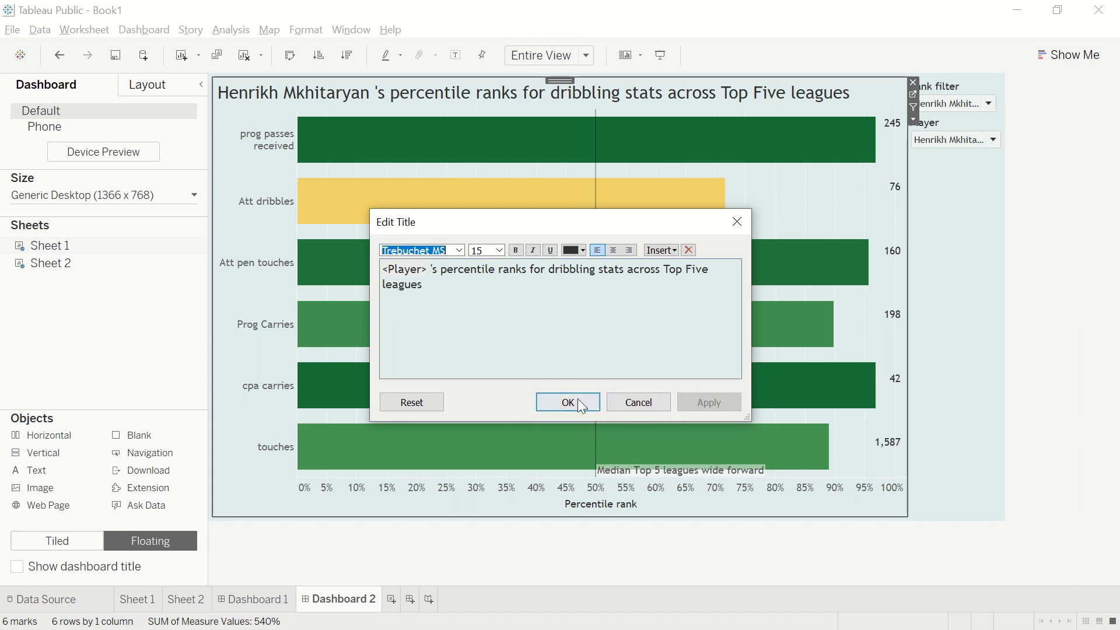
{"action": "left_click", "coordinate": [576, 400]}
Set both the Rank filter and the Player filter to Jack Grealish.
{"action": "left_click", "coordinate": [963, 105]}
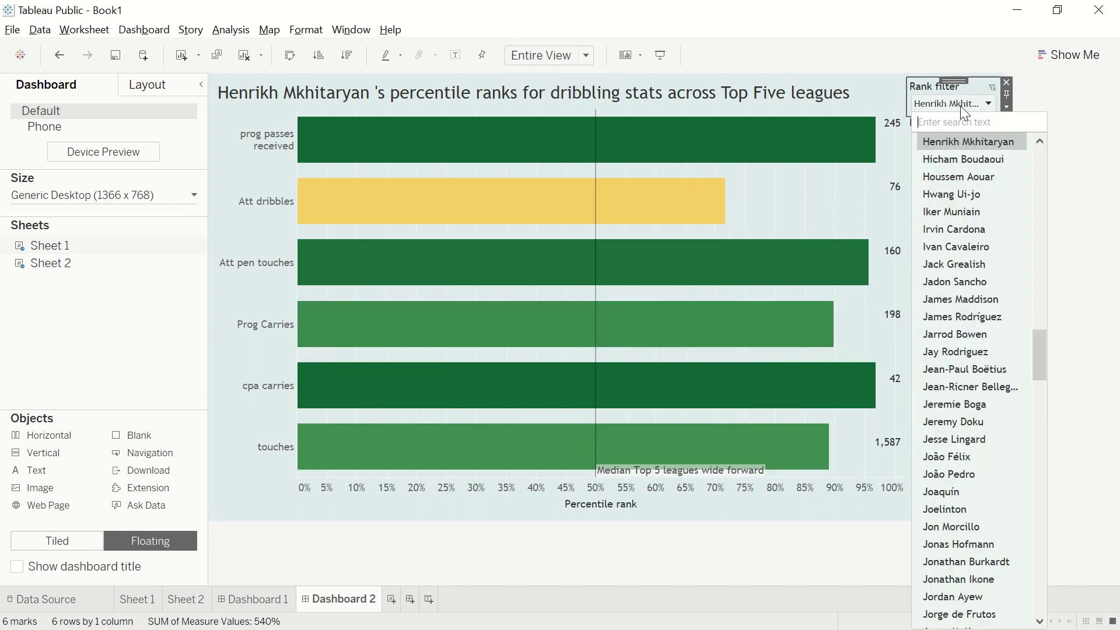
{"action": "left_click", "coordinate": [971, 265]}
{"action": "left_click", "coordinate": [980, 142]}
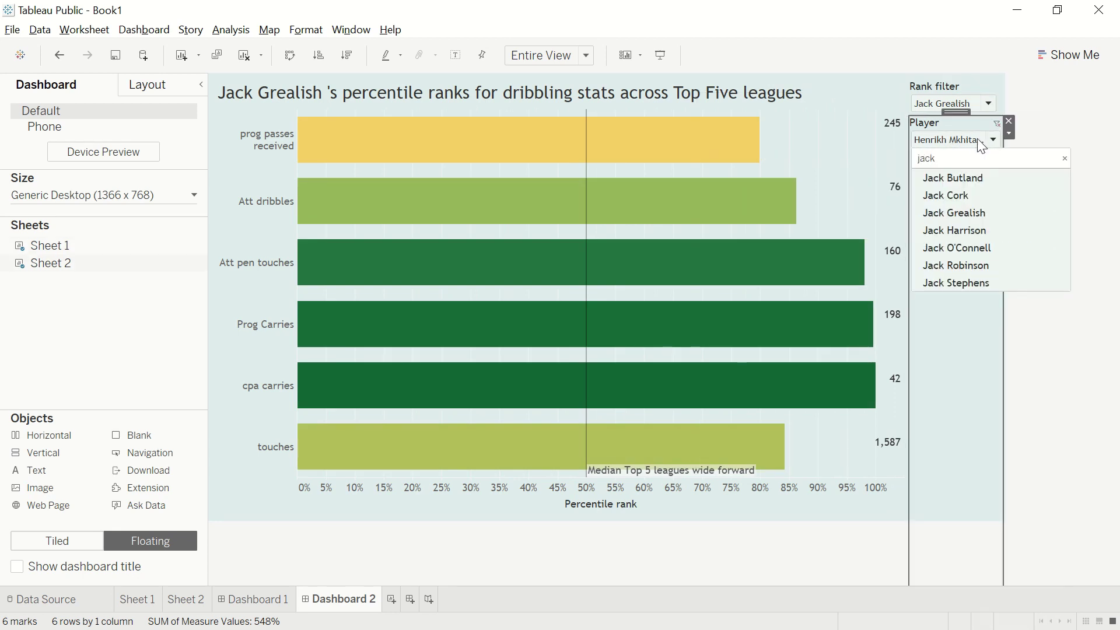
{"action": "left_click", "coordinate": [952, 212]}
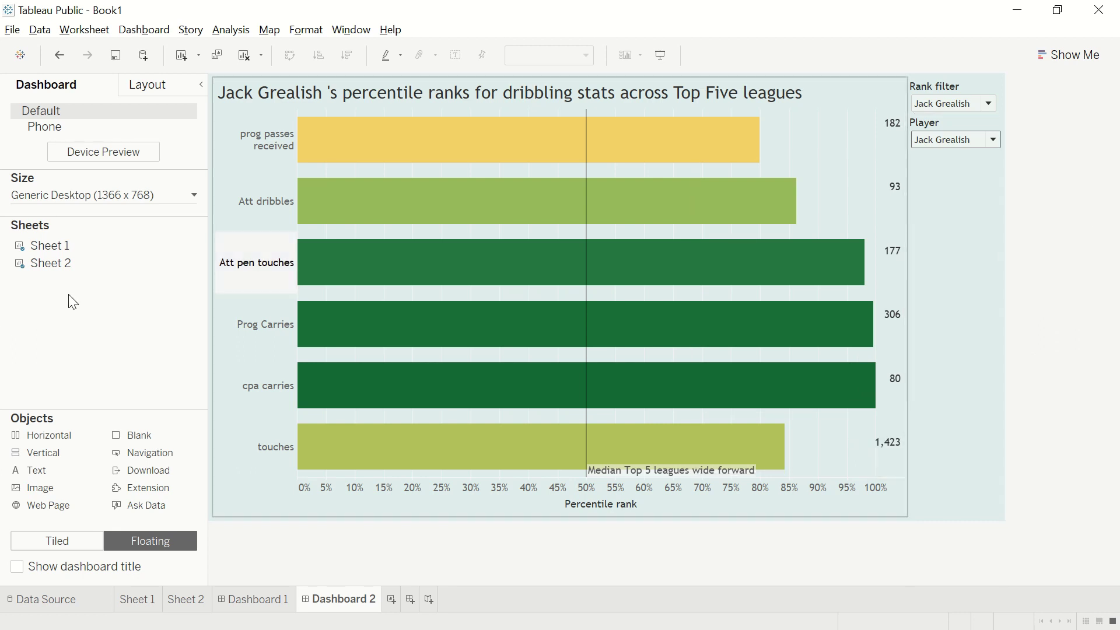
Add a floating text object to the dashboard reading "Data from Statsbomb via FBref".
{"action": "left_click_drag", "start_coordinate": [51, 453], "coordinate": [741, 142]}
{"action": "type", "text": "da"}
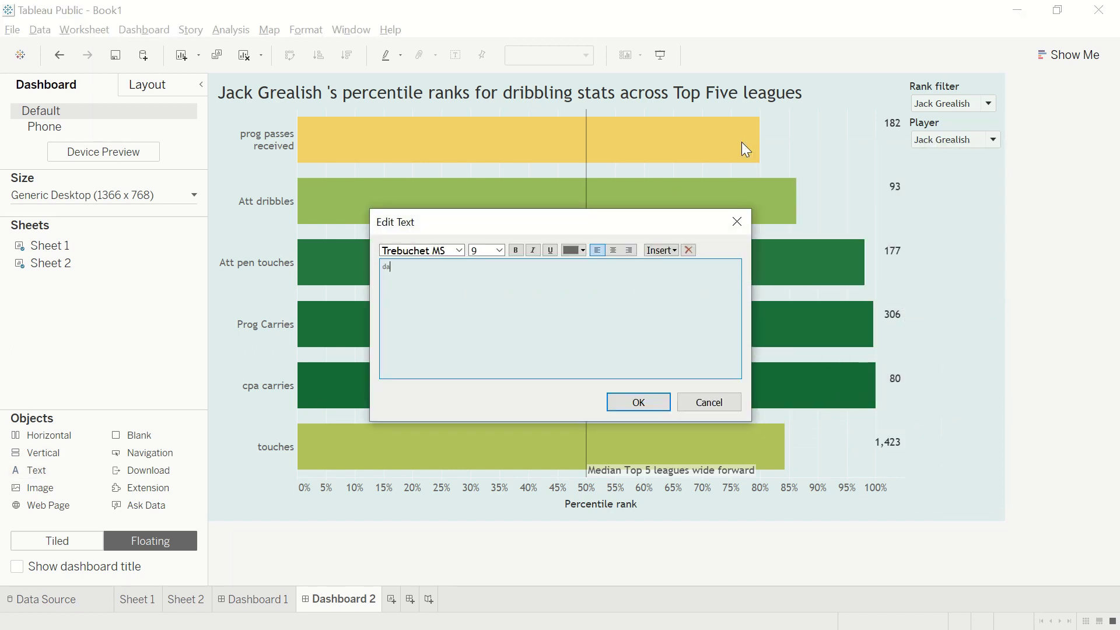
{"action": "key", "text": "BackSpace"}
{"action": "key", "text": "BackSpace"}
{"action": "key", "text": "BackSpace"}
{"action": "type", "text": "Data from Statsbomb via FBref"}
{"action": "key", "text": "ctrl+a"}
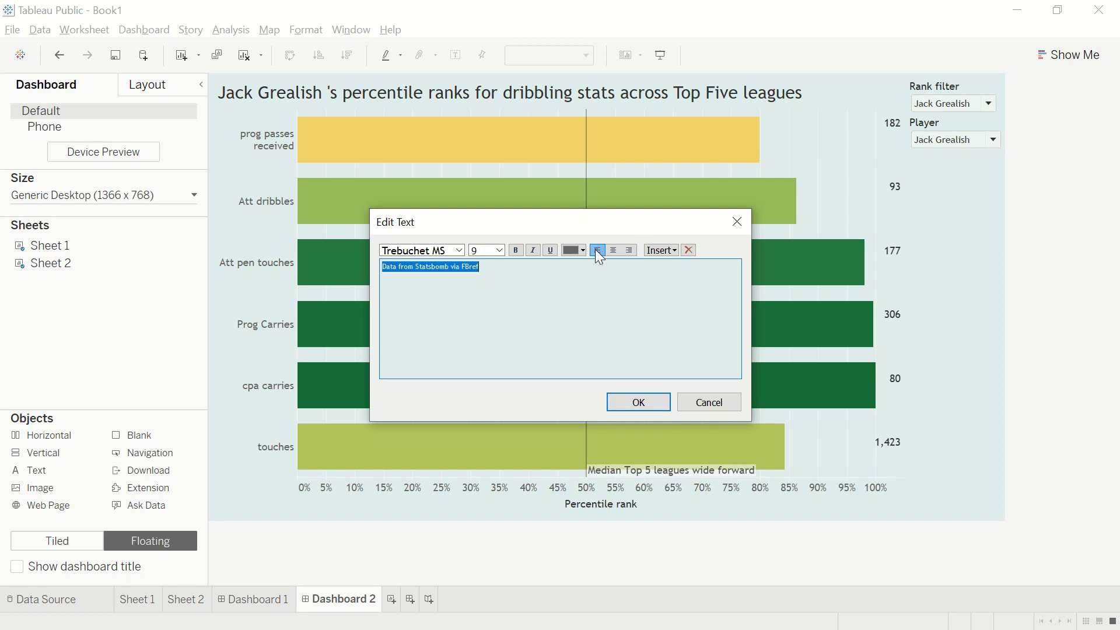
Format the data source text in black at font size 11 and confirm the text object.
{"action": "left_click", "coordinate": [583, 251]}
{"action": "left_click", "coordinate": [520, 254]}
{"action": "left_click", "coordinate": [500, 251]}
{"action": "left_click", "coordinate": [481, 302]}
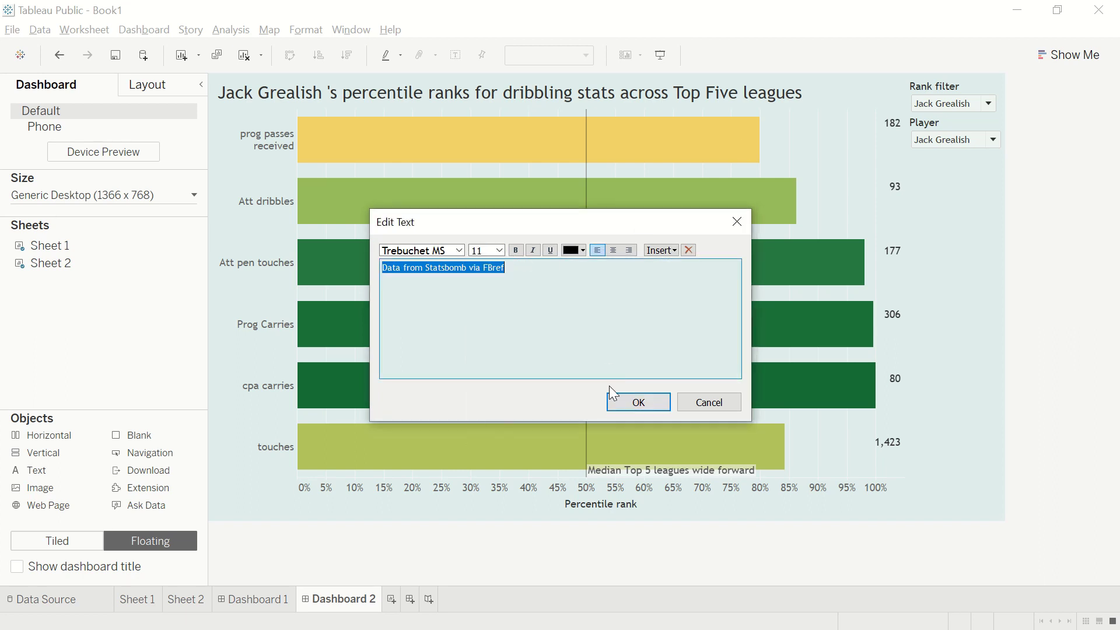
{"action": "left_click", "coordinate": [617, 399]}
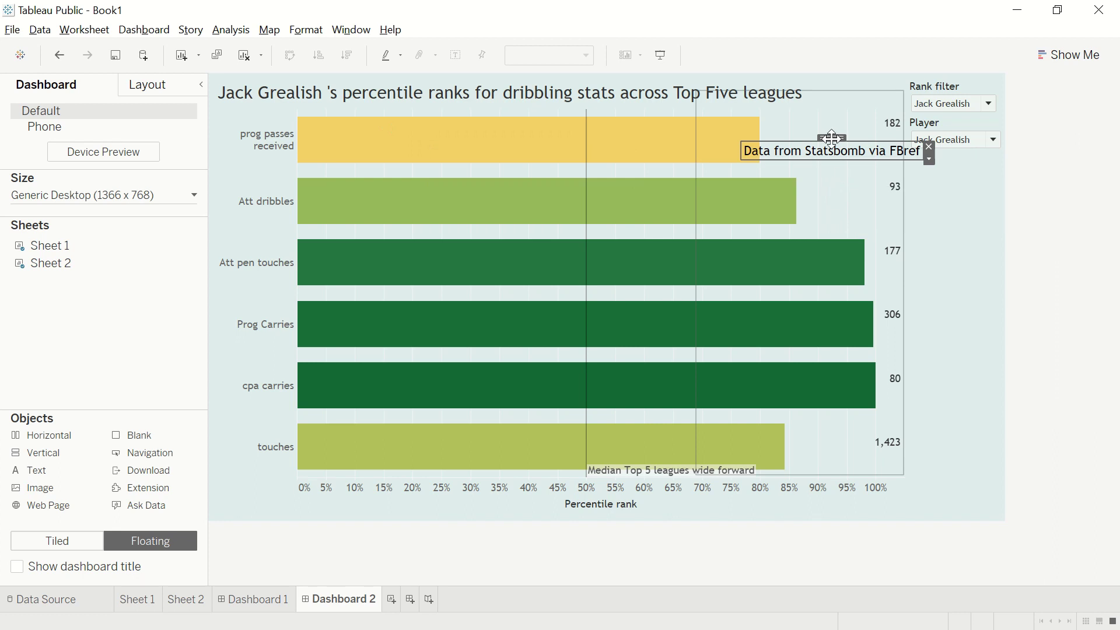
Move the data source text to the dashboard's lower-right corner and start presentation mode.
{"action": "left_click_drag", "start_coordinate": [831, 138], "coordinate": [914, 500]}
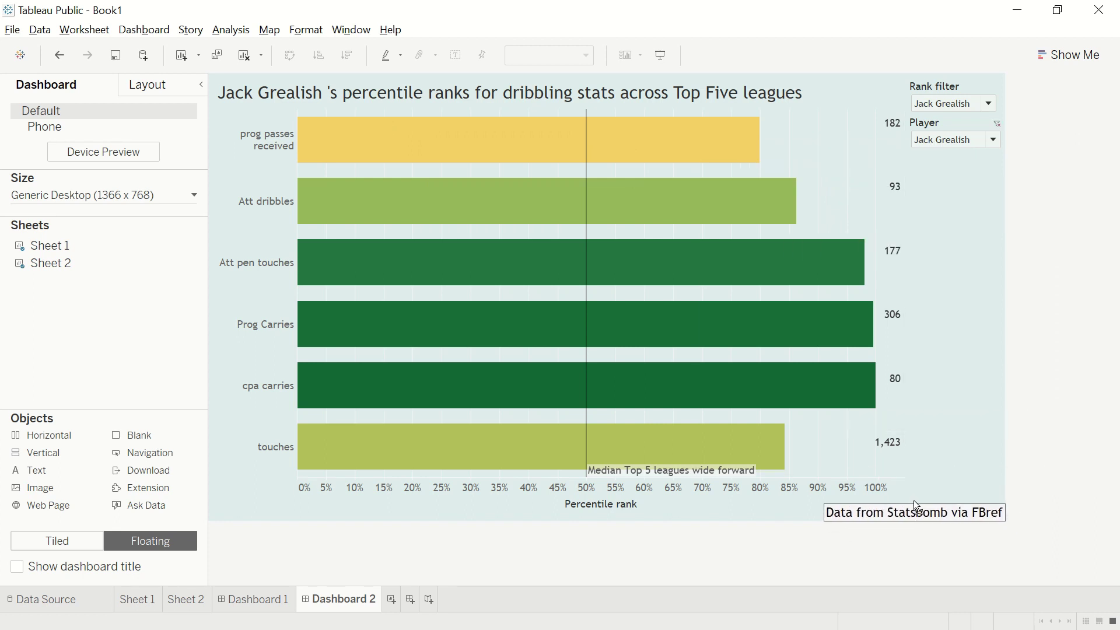
{"action": "left_click", "coordinate": [1024, 471]}
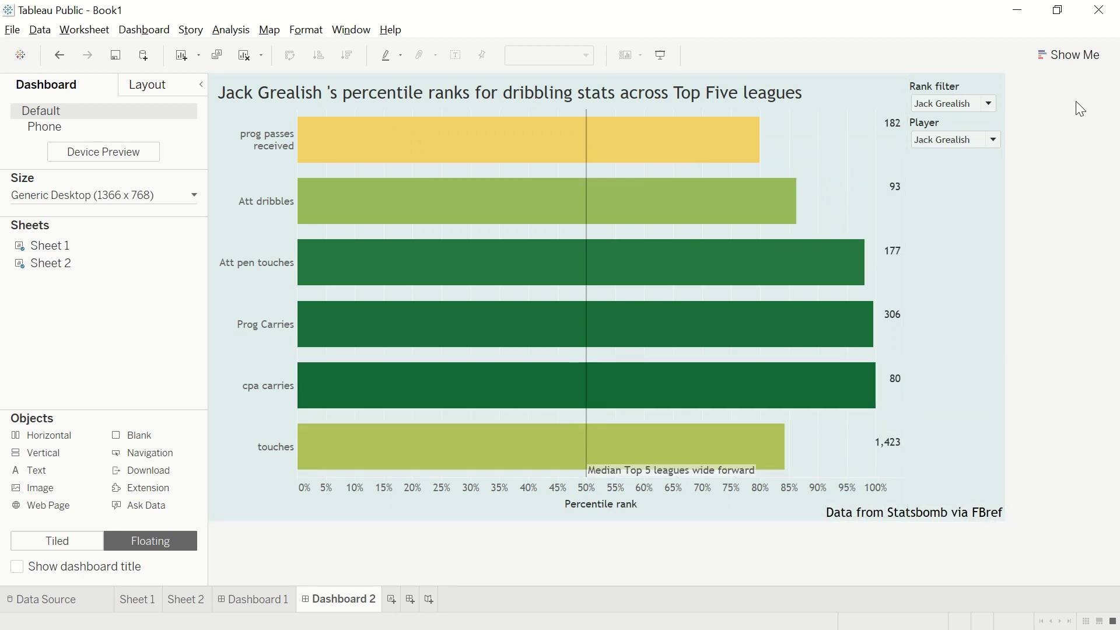
{"action": "left_click", "coordinate": [663, 55]}
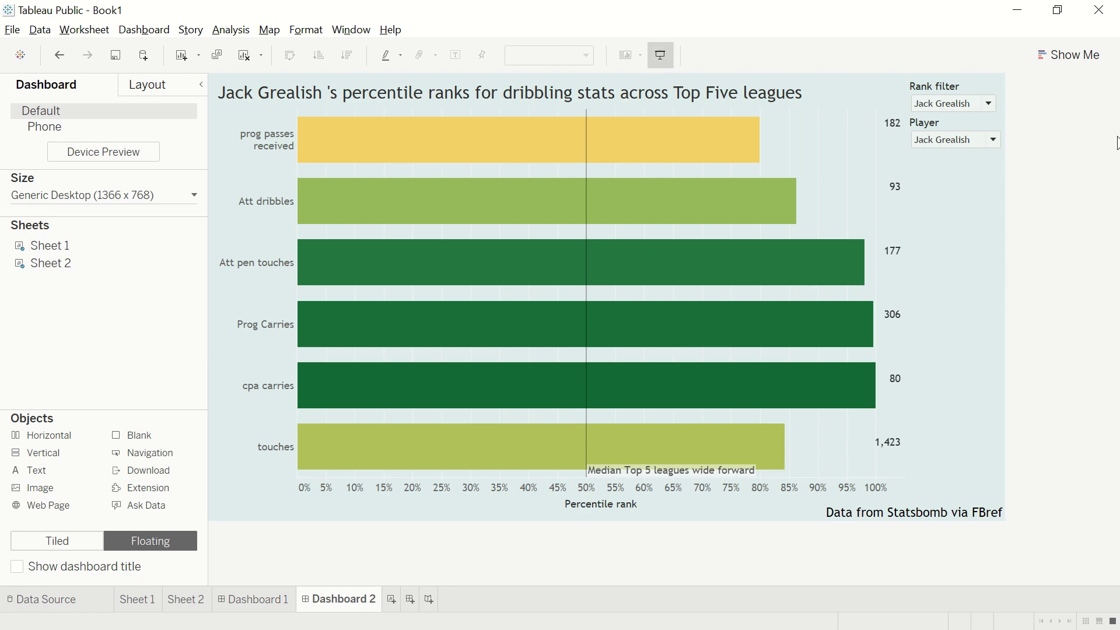